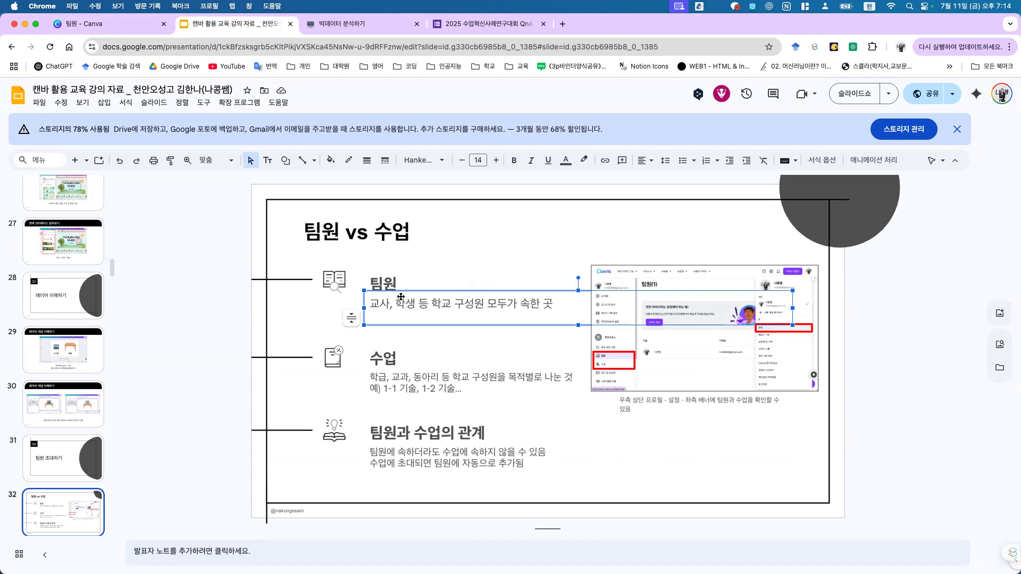
Step: Review the 팀원과 수업의 관계 heading and explanation on slide 32, then show Canva's 77-member 팀원 list
click(144, 25)
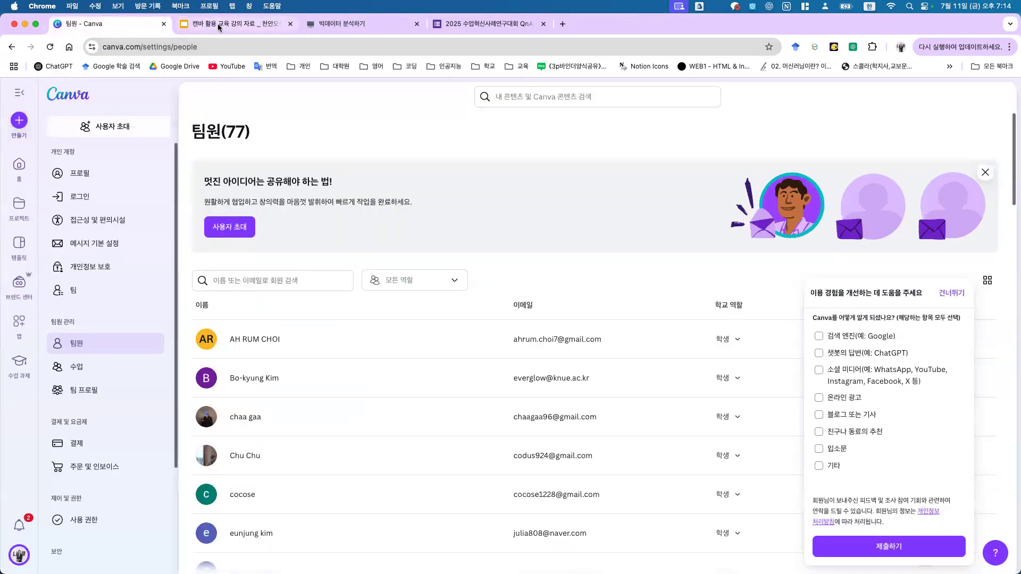
click(218, 27)
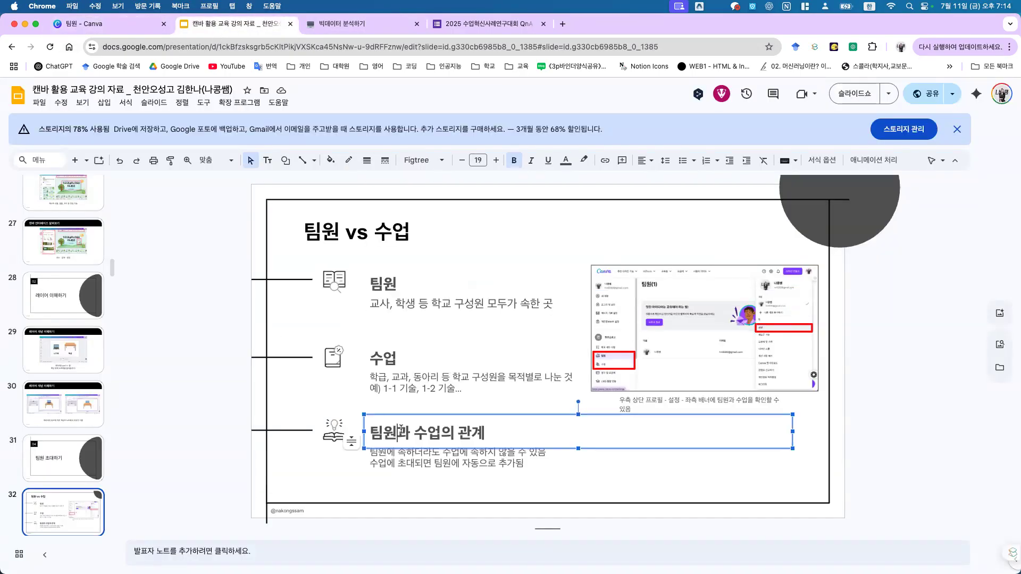
triple_click(401, 430)
click(489, 469)
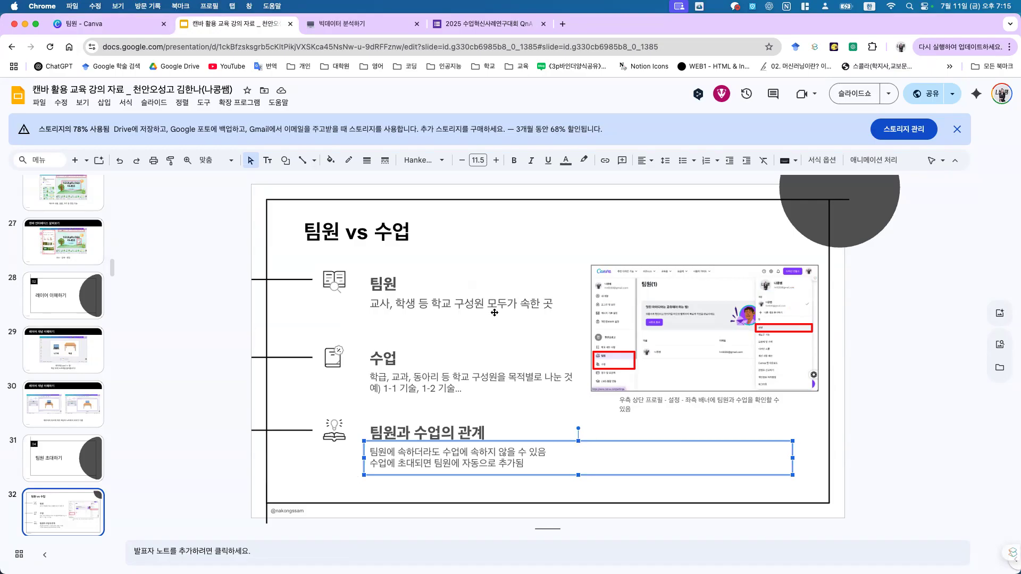
click(399, 455)
click(59, 28)
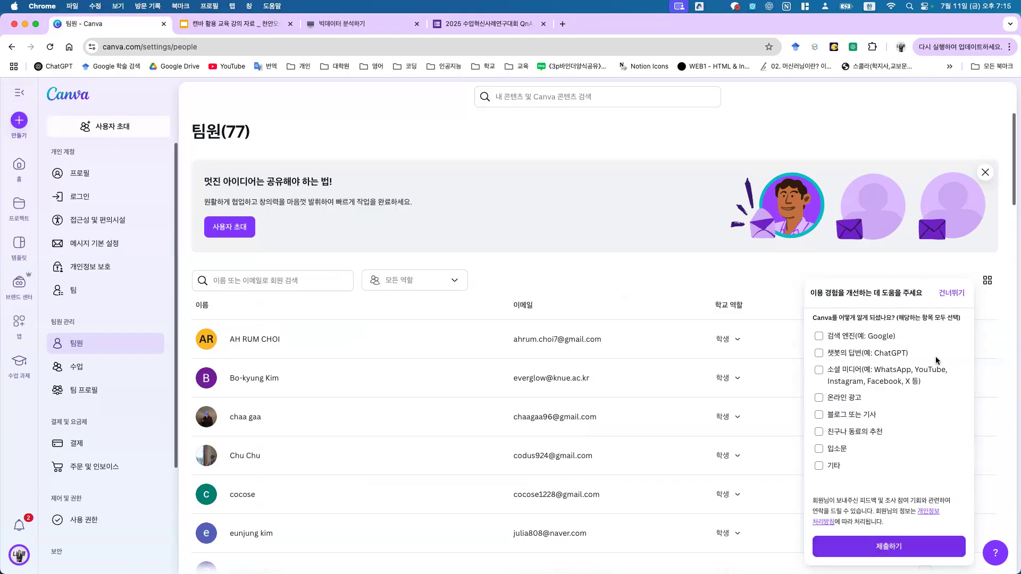
Step: Skip the feedback survey, check a member's role choices without changing them, and open 수업
click(952, 293)
scroll(426, 415, down, 4)
scroll(397, 403, down, 8)
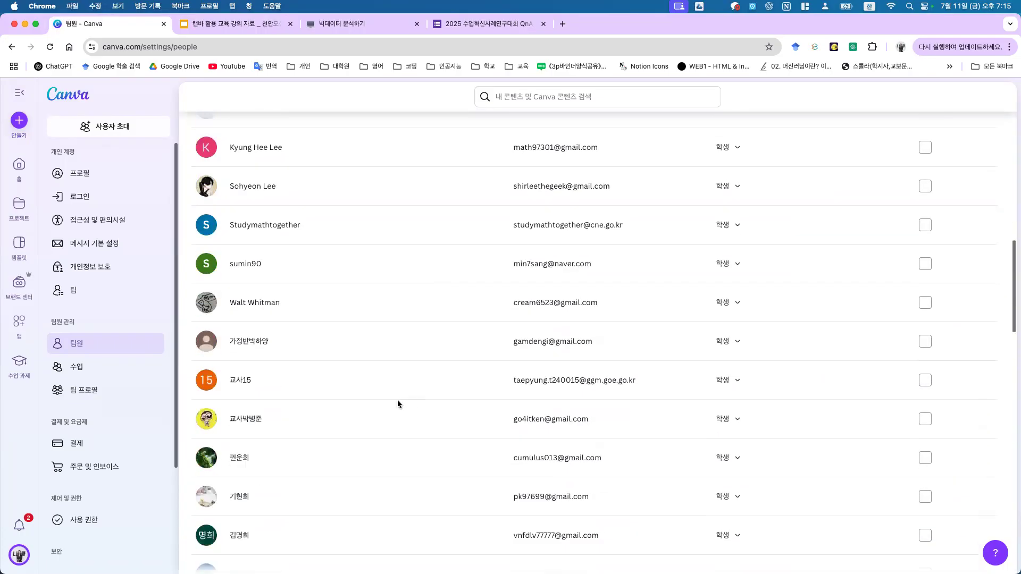
scroll(394, 403, up, 12)
click(733, 331)
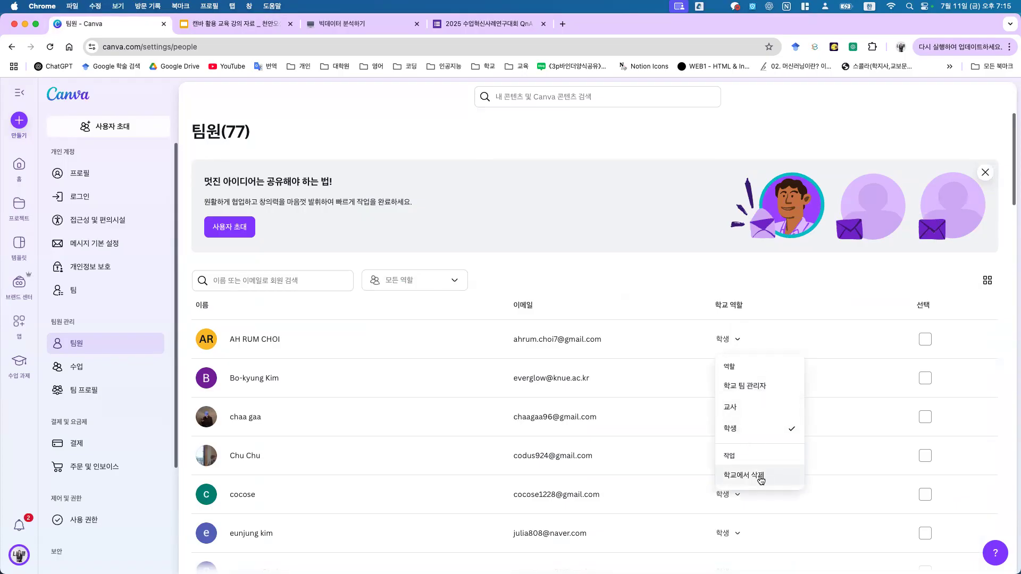
click(591, 270)
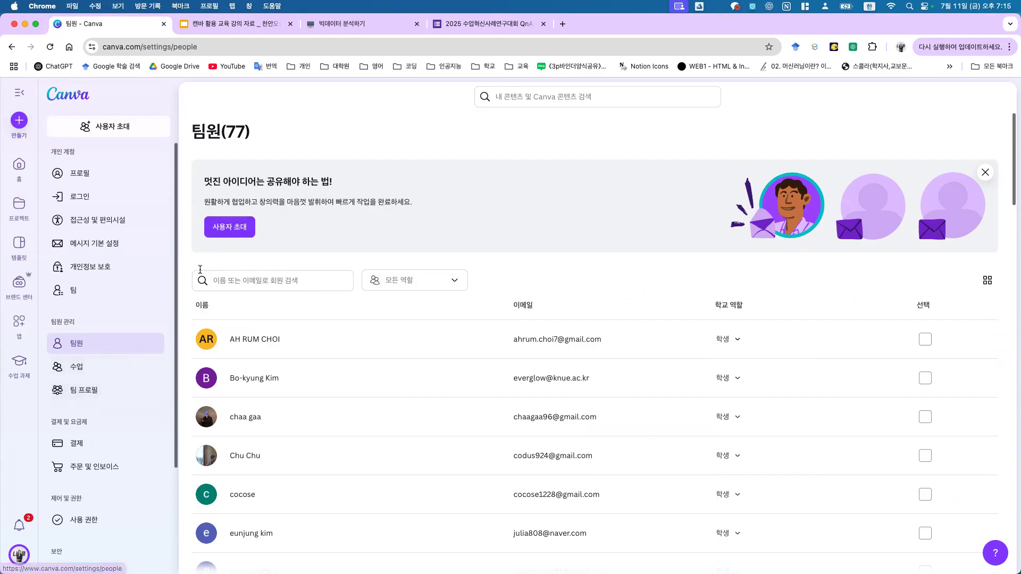
click(110, 371)
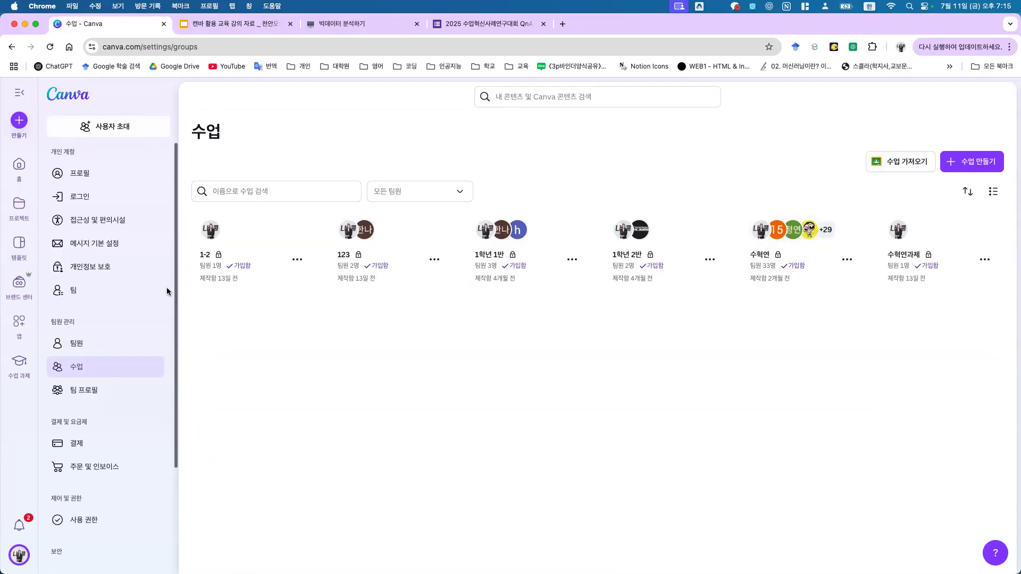
Step: Open 회원 초대 for the 수혁연 class and look over its invitation link
click(847, 260)
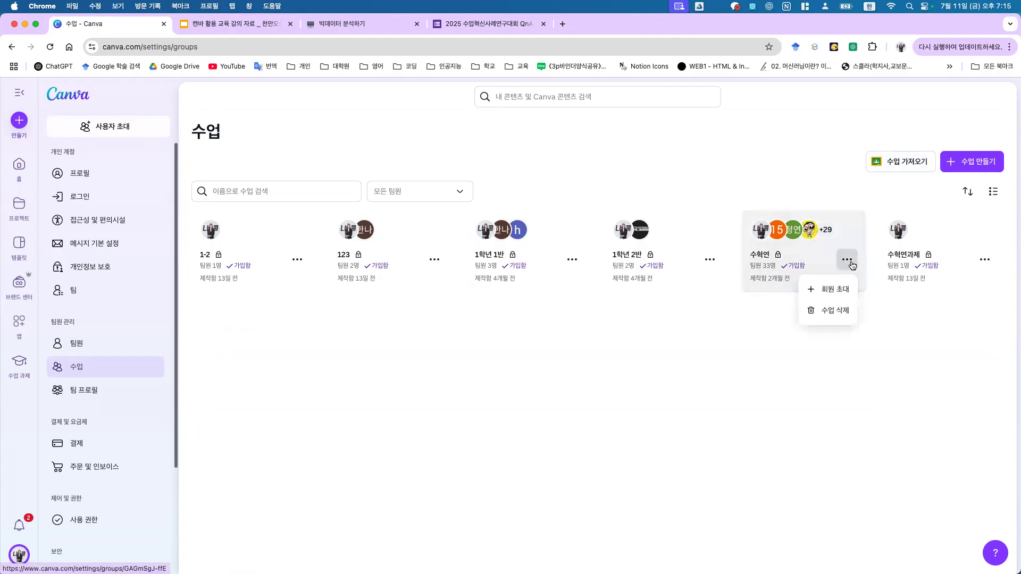
click(841, 289)
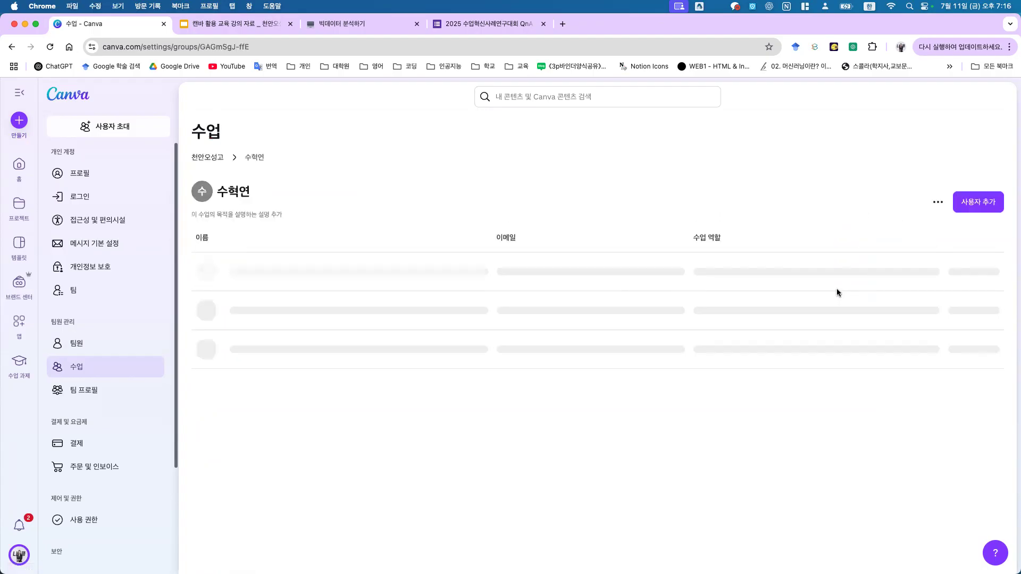
click(971, 203)
drag(614, 254, 693, 254)
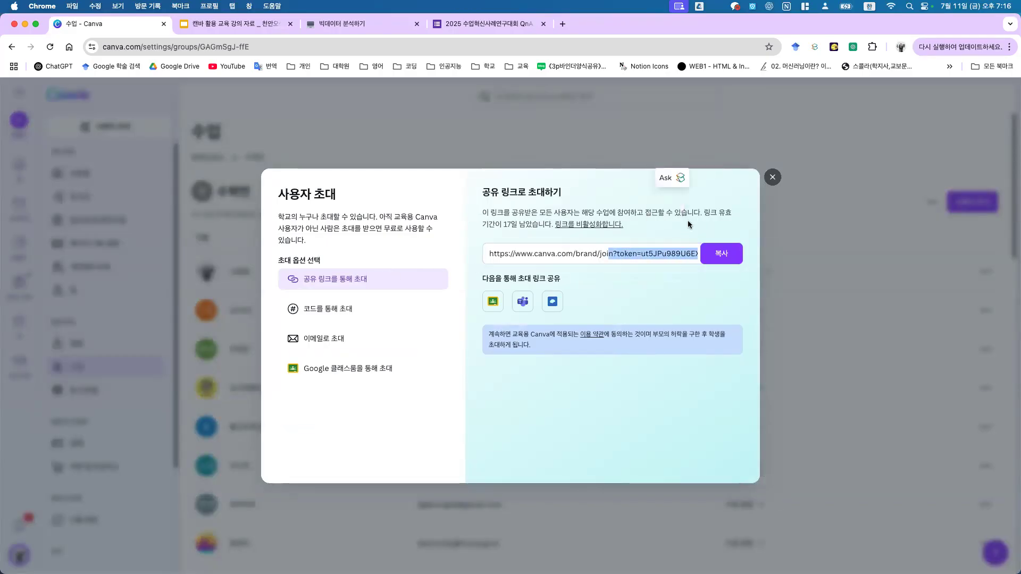
click(639, 259)
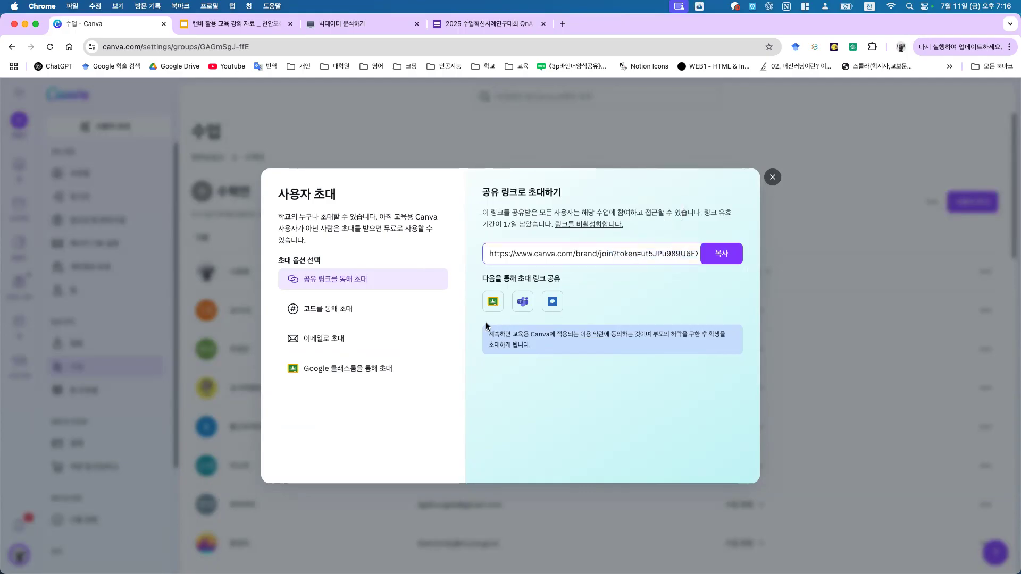
Step: View the 코드를 통해 초대 join link, then close the invitation dialog
click(327, 315)
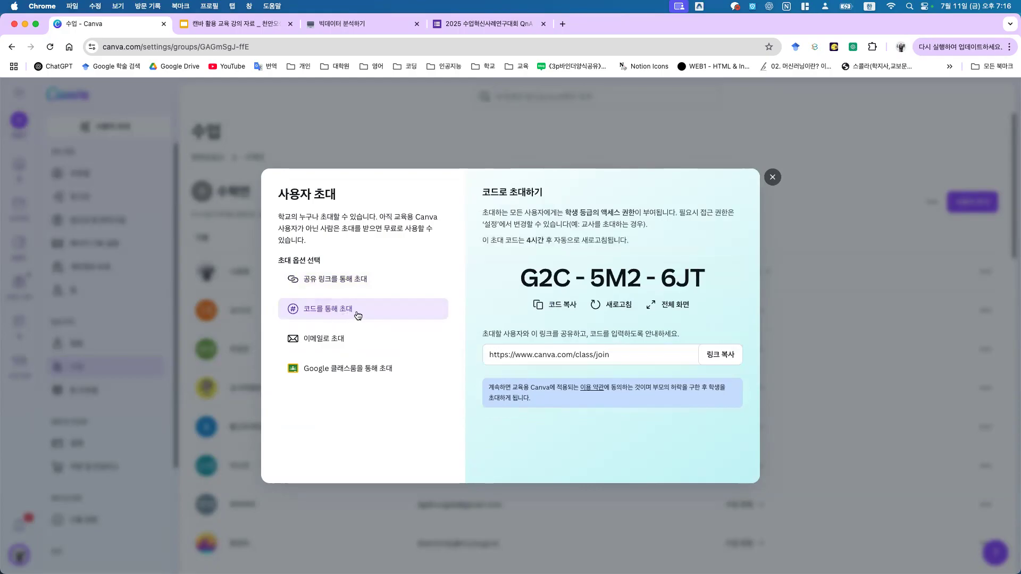
drag(610, 355, 509, 354)
click(533, 351)
click(637, 347)
click(772, 177)
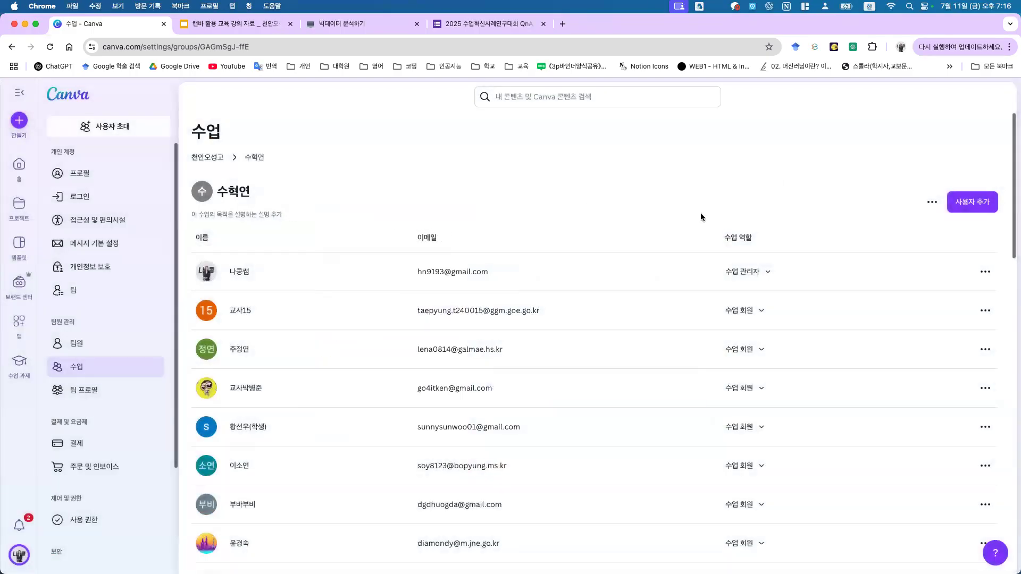
Step: Present slide 33, (참고) 계정 이름 설정, full screen, then move to the 빅데이터 분석하기 tab
click(272, 22)
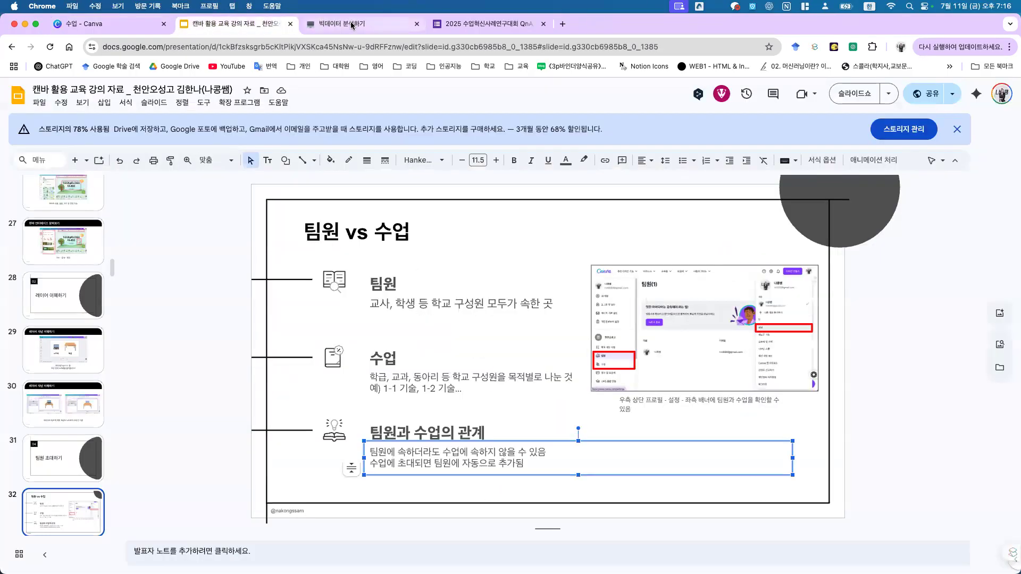
scroll(75, 346, down, 5)
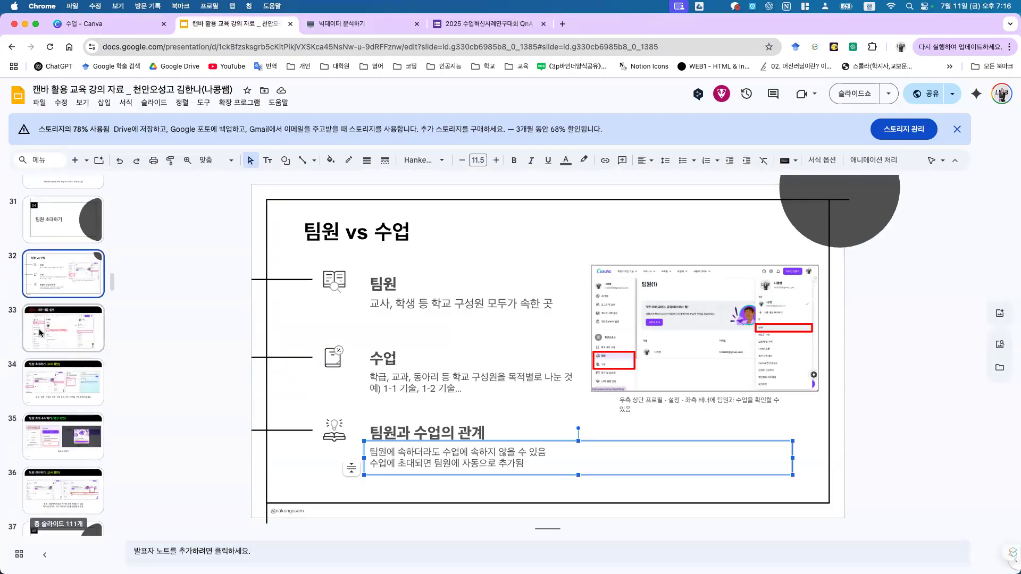
click(74, 324)
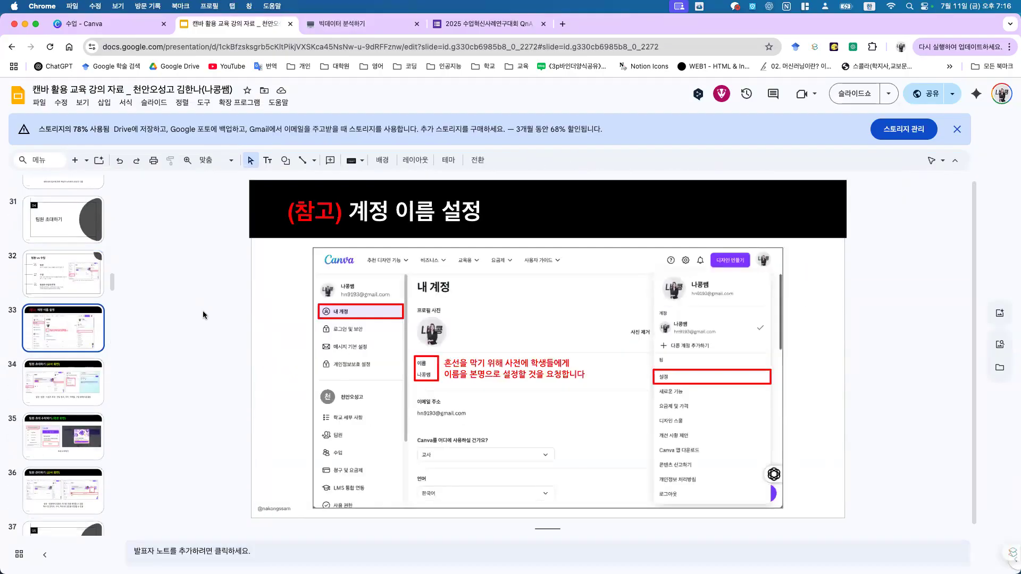
click(843, 98)
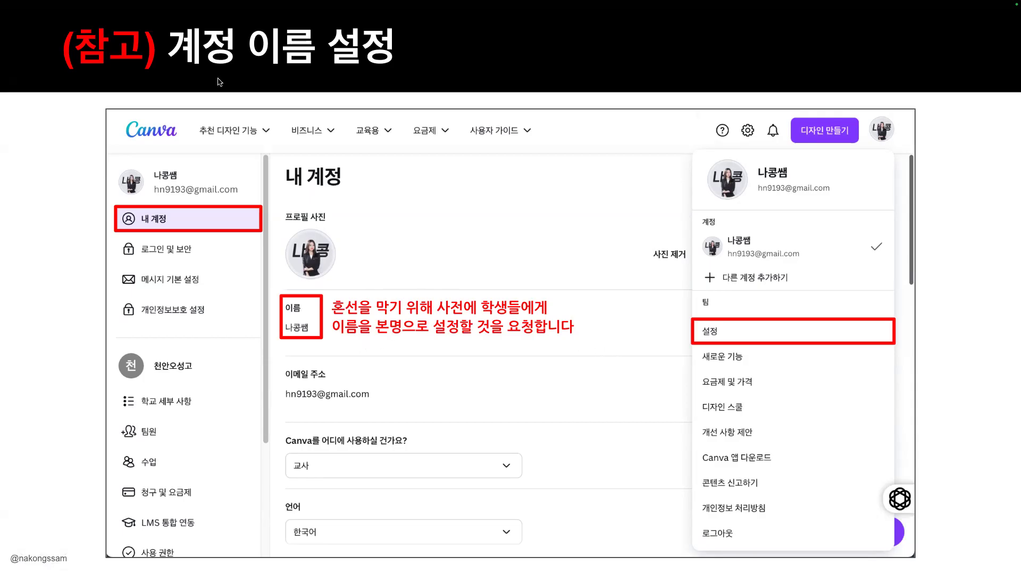
key(Escape)
click(320, 23)
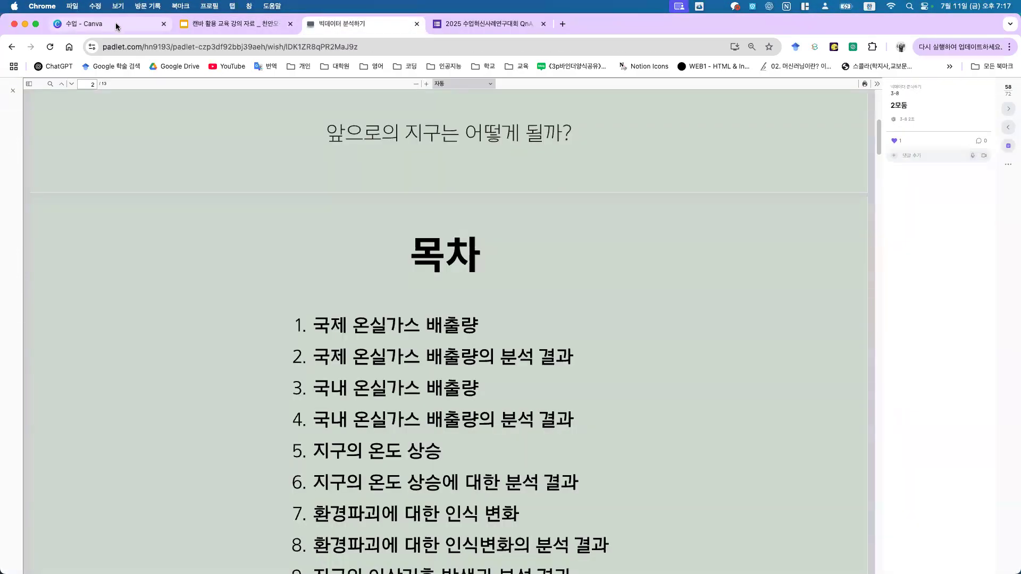
Step: Scroll through the 수혁연 class member list and their 수업 역할, then return to Canva home
click(117, 26)
scroll(232, 242, down, 2)
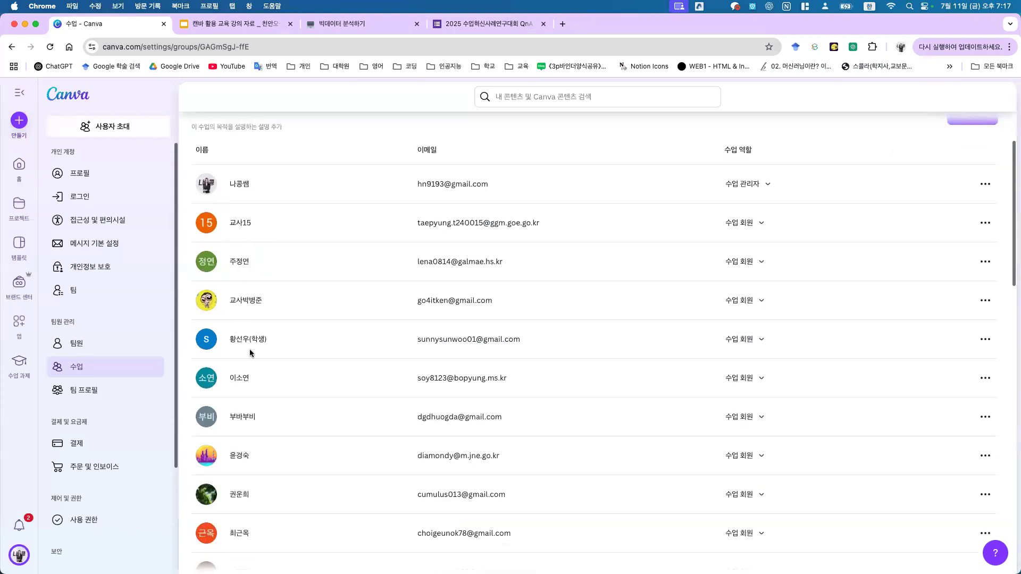
drag(236, 415, 228, 417)
click(276, 424)
scroll(293, 425, down, 5)
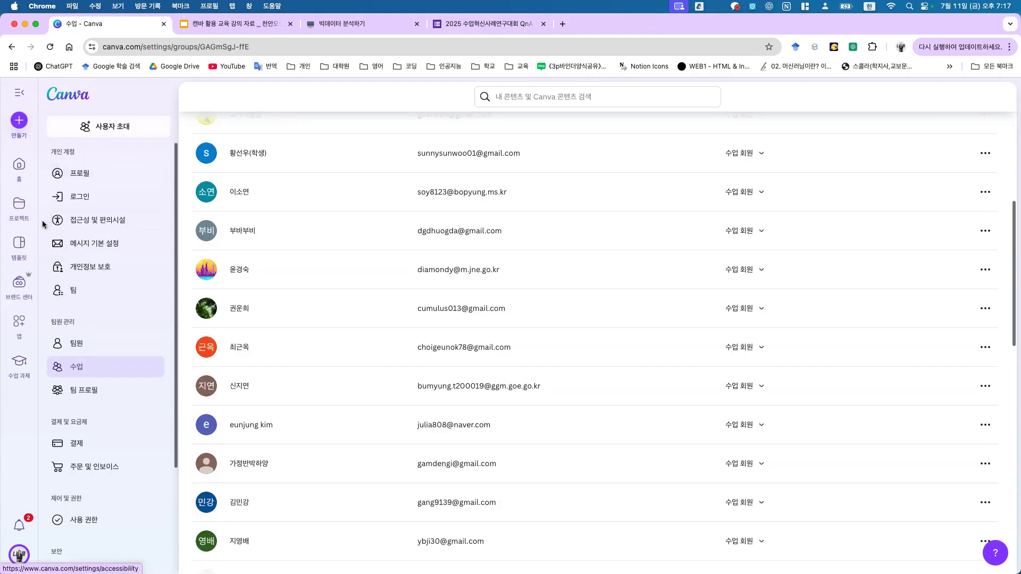
click(24, 165)
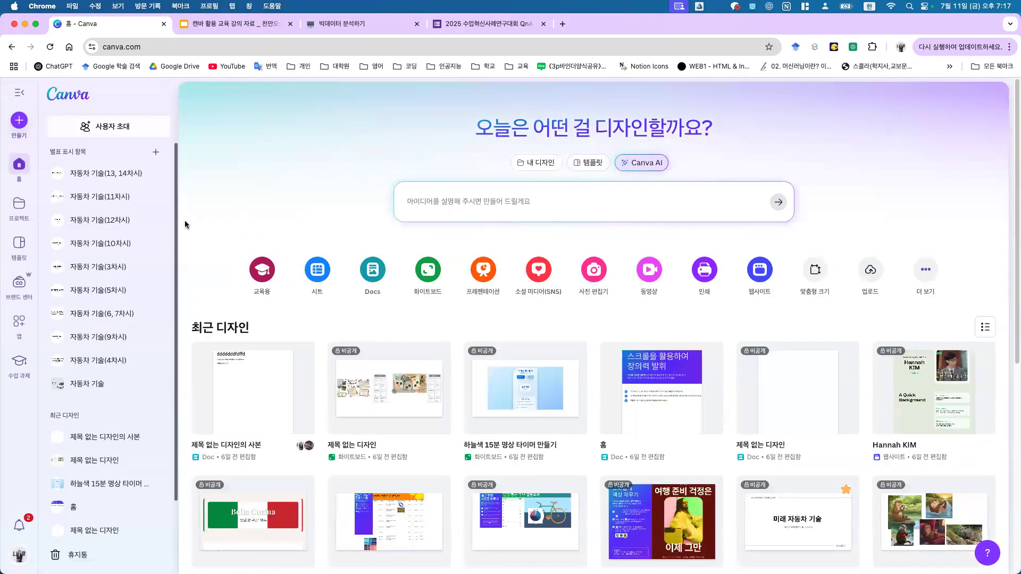
Step: Filter Projects to the 폴더 tab and open the 새 항목 추가 options
click(13, 211)
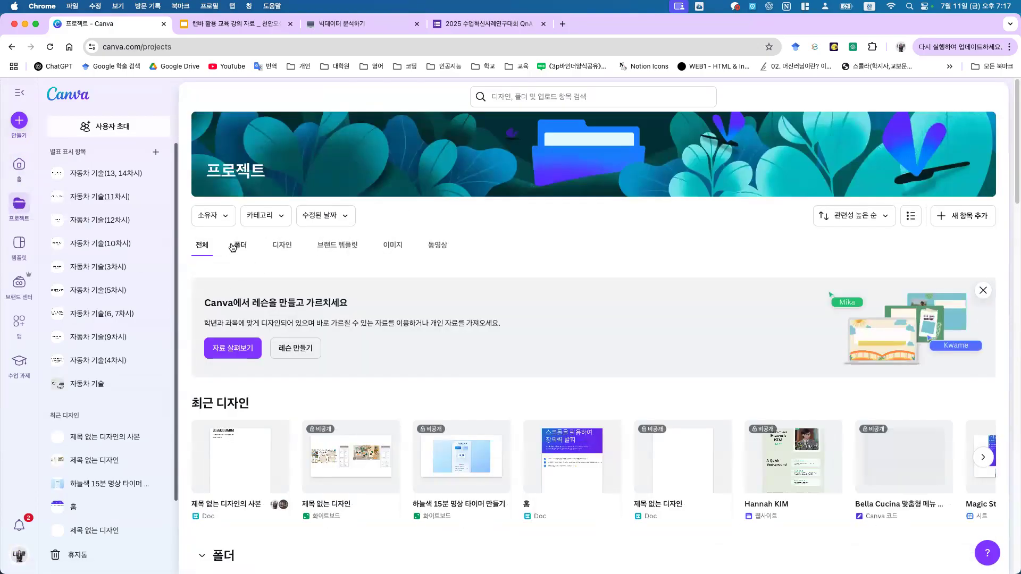
click(233, 247)
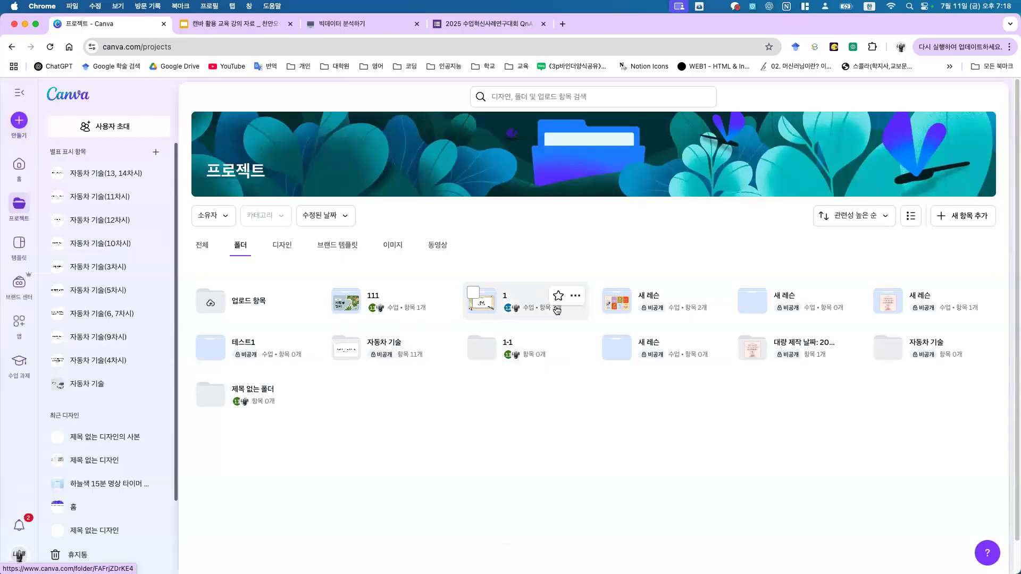
click(962, 216)
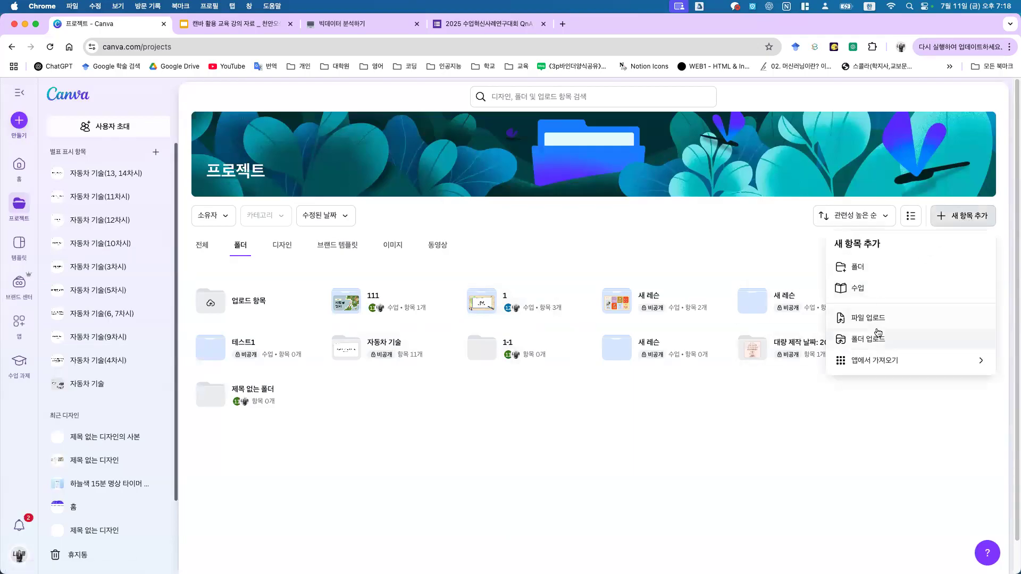
Step: Make a '기술 수업' folder and invite classes 1학년 1반 and 1학년 2반 to it
click(891, 267)
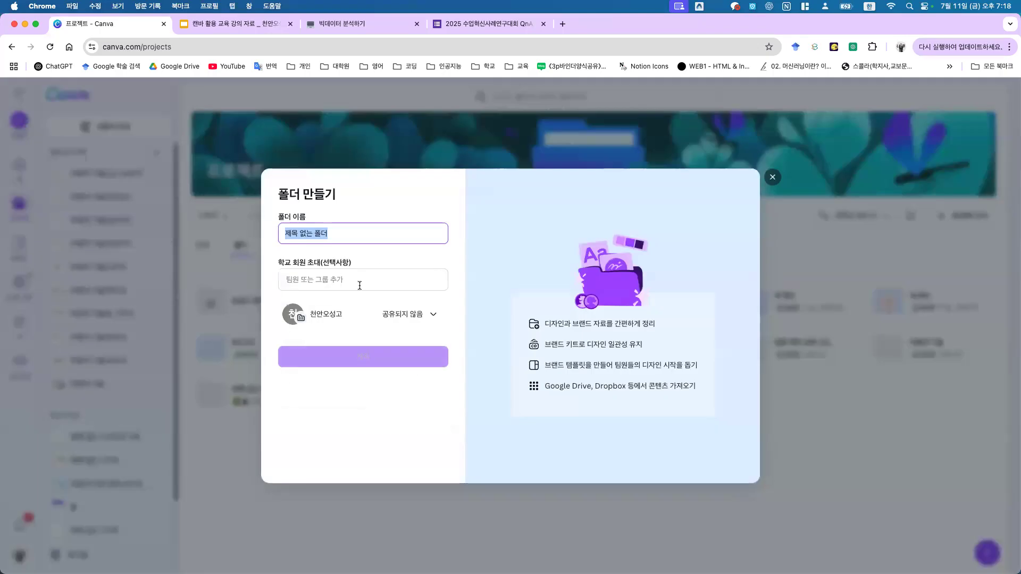
text(깃)
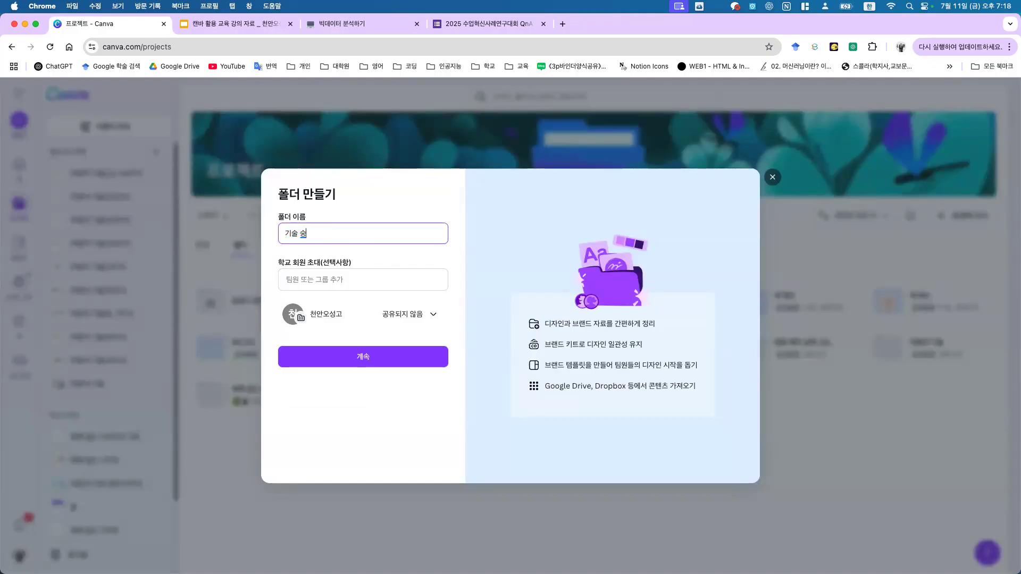
text(술 수업)
key(Tab)
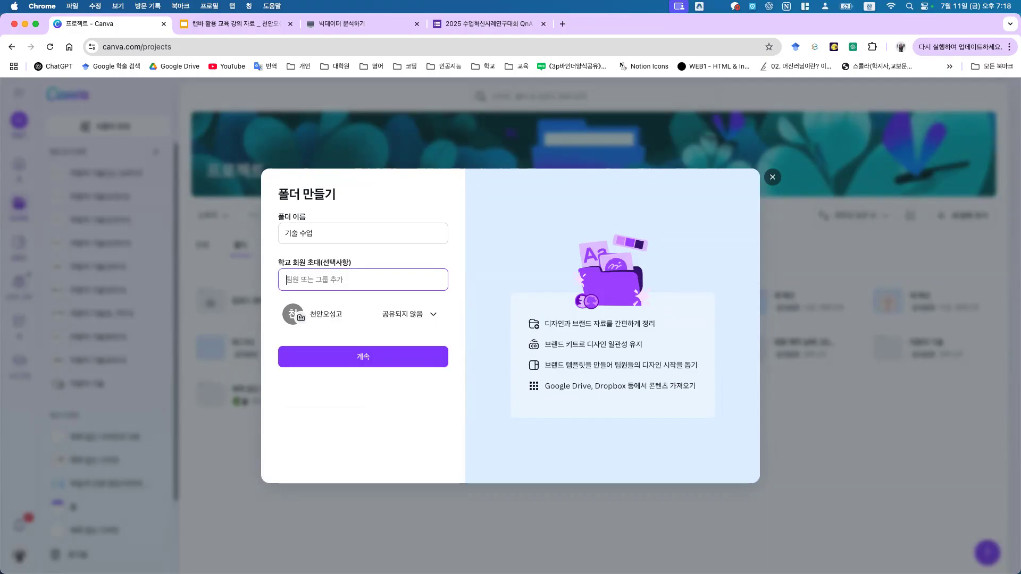
text(1학ㄴ)
text(년 1반)
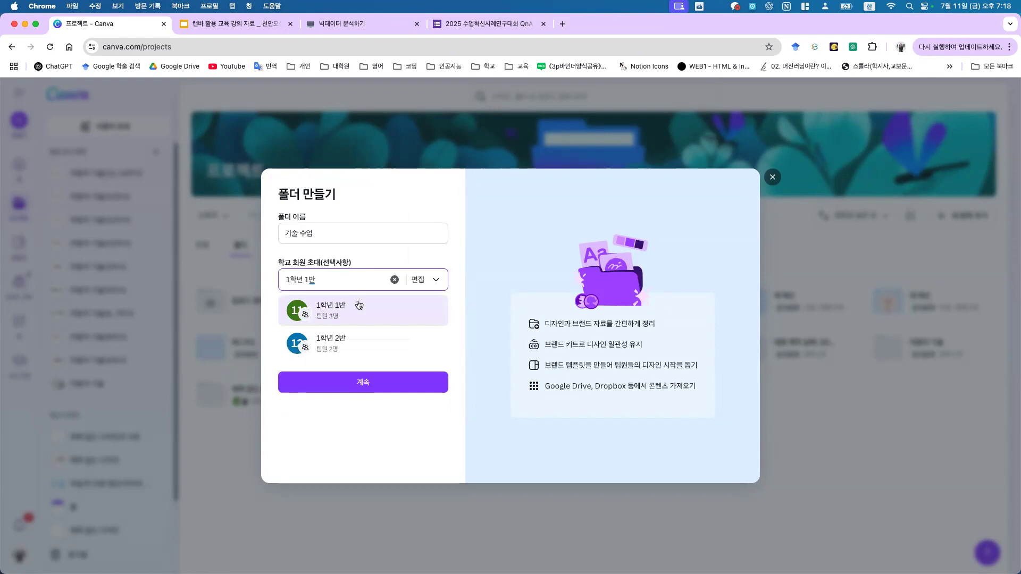
click(354, 304)
text(1학)
text(년 2반)
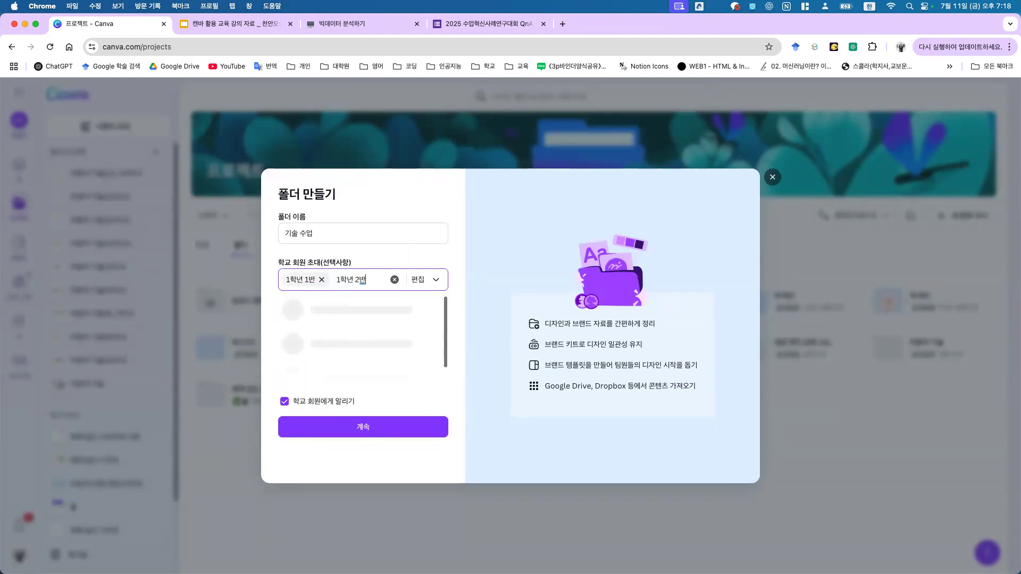
click(376, 318)
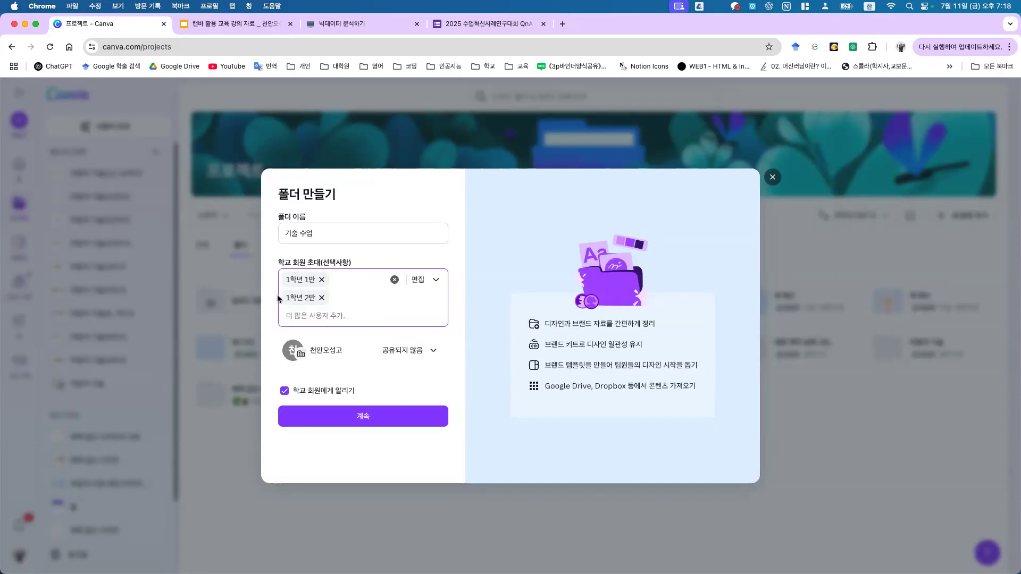
click(329, 415)
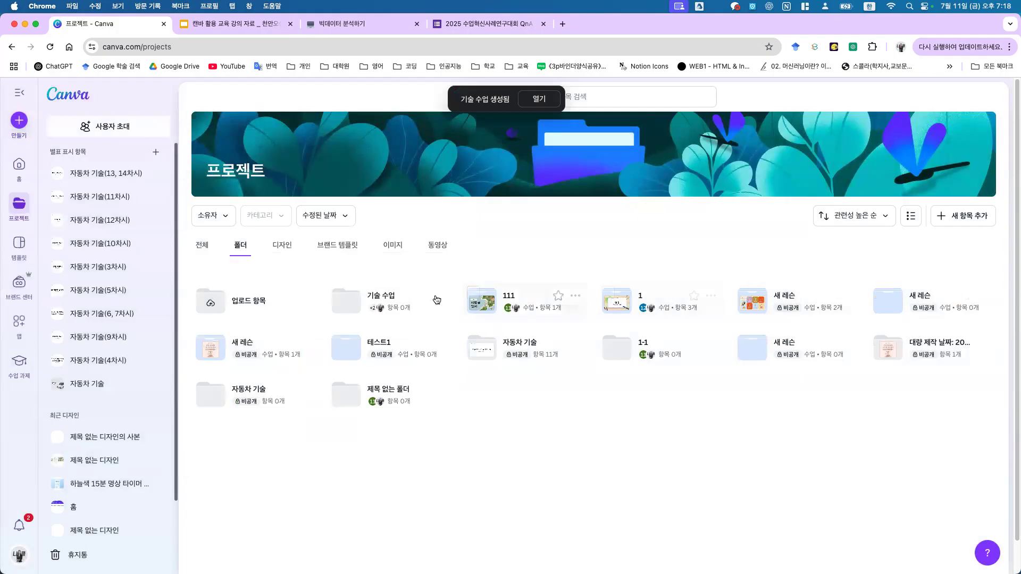
Step: Inside the 기술 수업 folder, create a presentation from the 기분 들여다보기 brand template
click(383, 298)
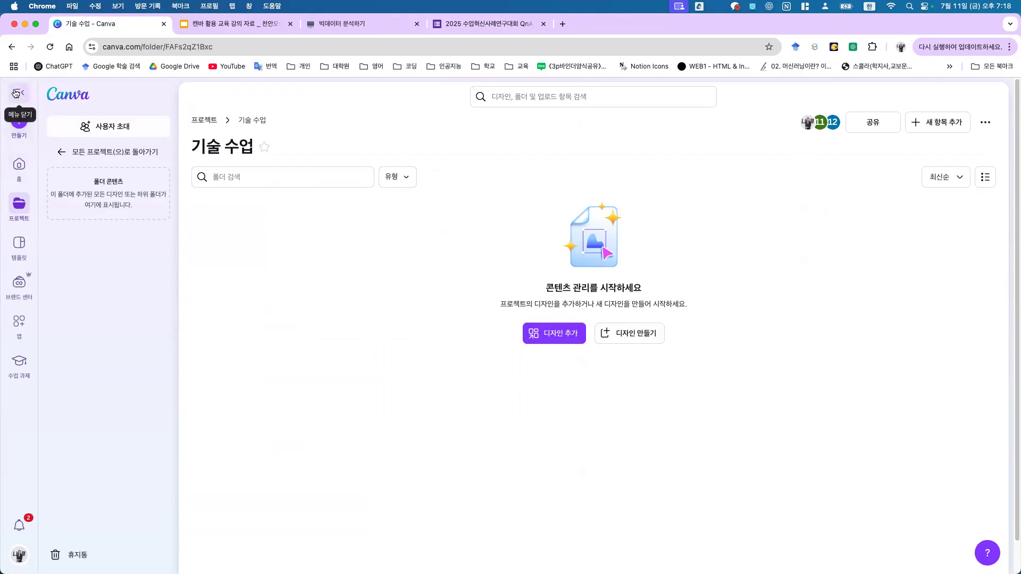
click(19, 120)
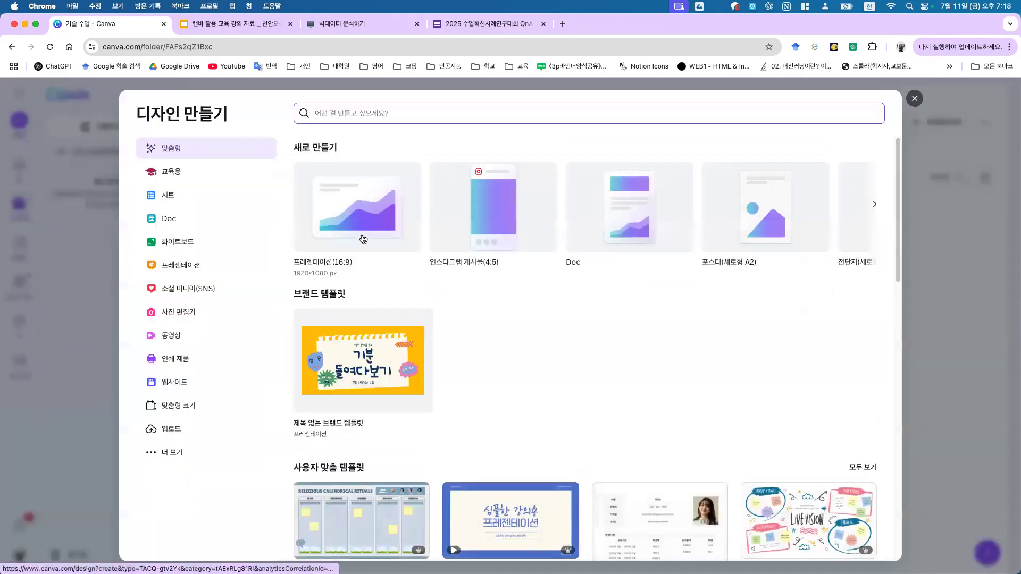
click(364, 235)
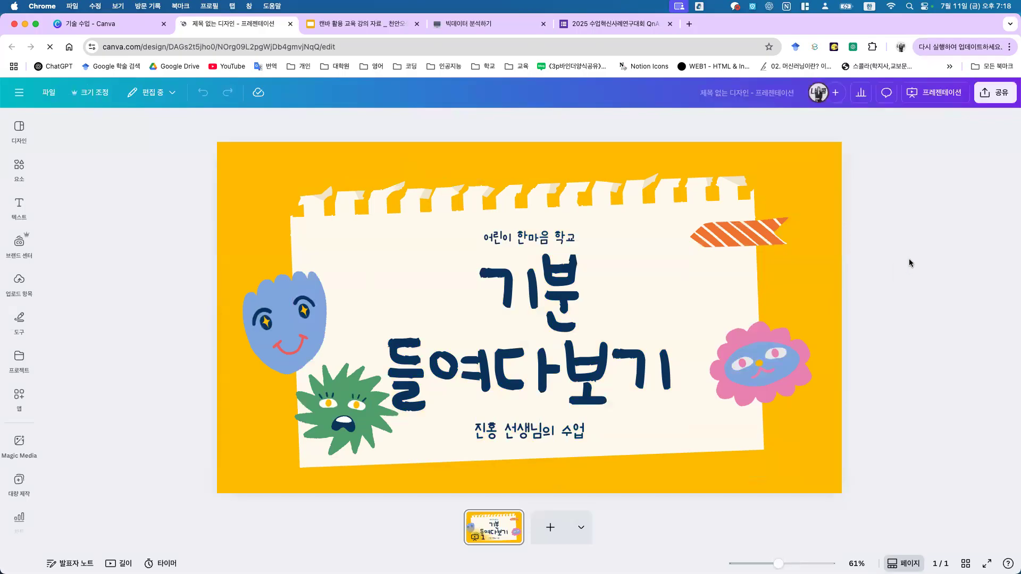
Step: Start assigning the design via 공유 > 배정, keeping Canva as the submission location
click(994, 93)
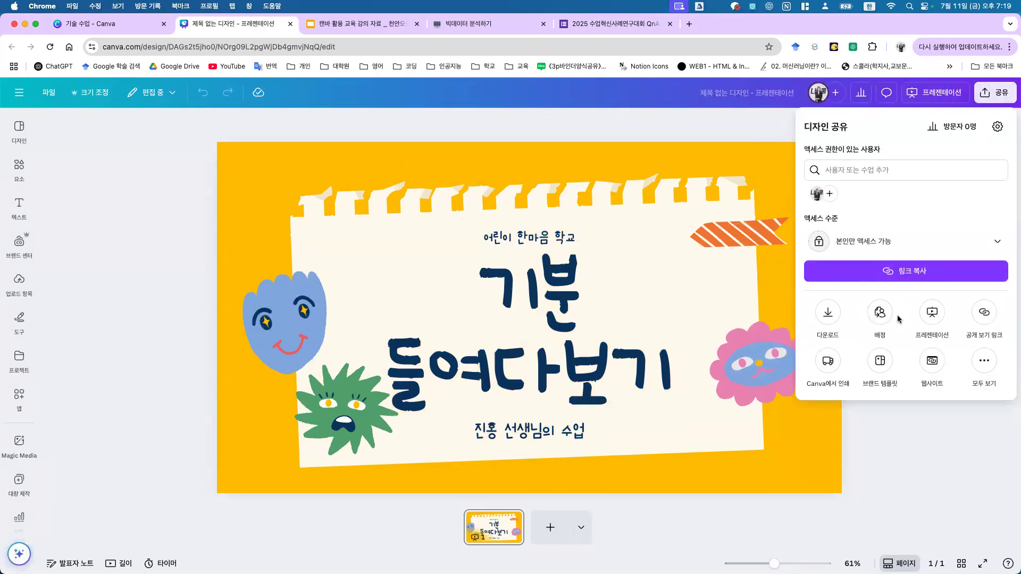
click(879, 312)
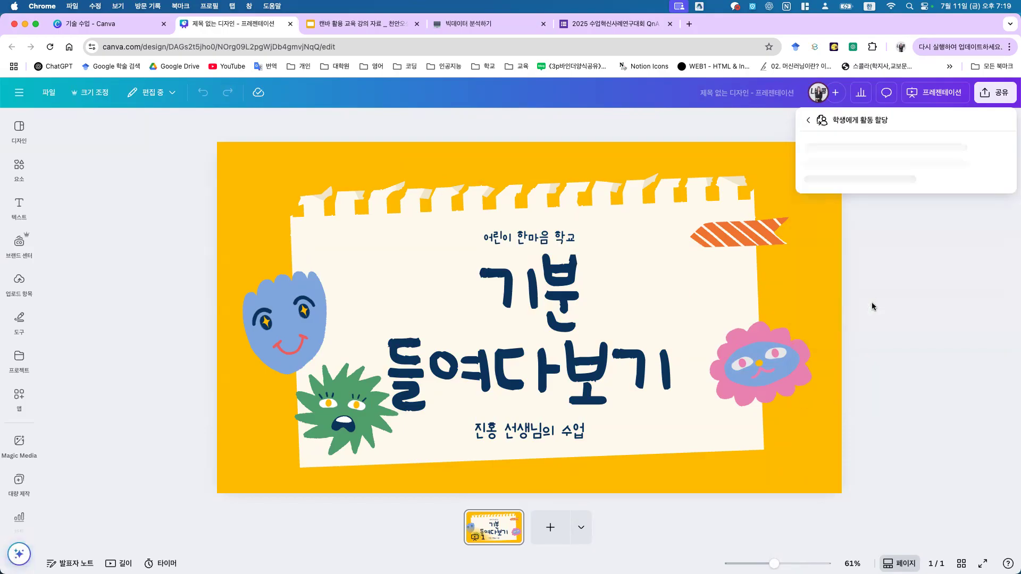
click(880, 176)
click(873, 198)
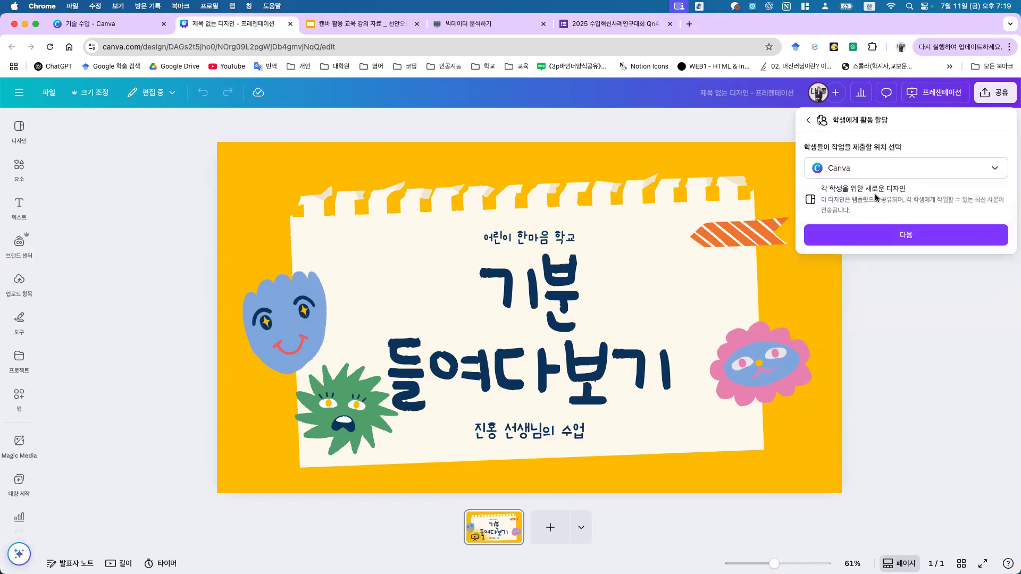
click(899, 168)
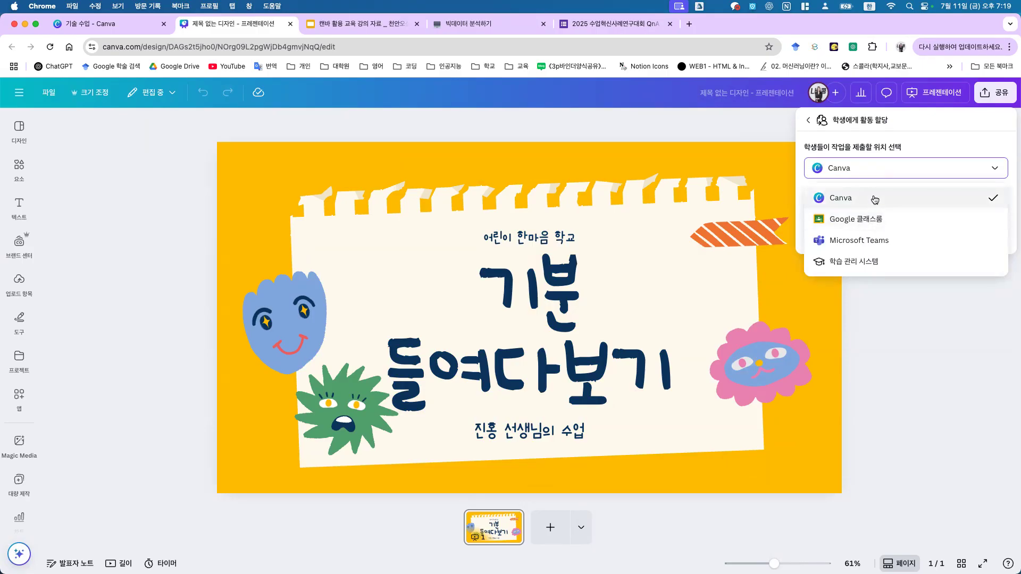
click(872, 198)
click(884, 233)
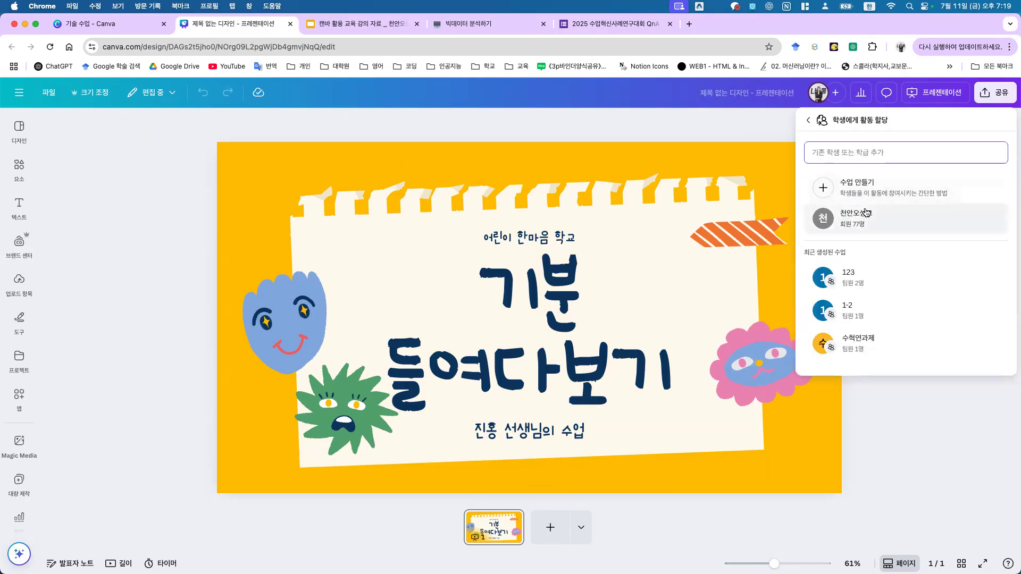
Step: Add classes 1학년 1반 and 1학년 2반 as assignees and confirm the assignment
text(1학)
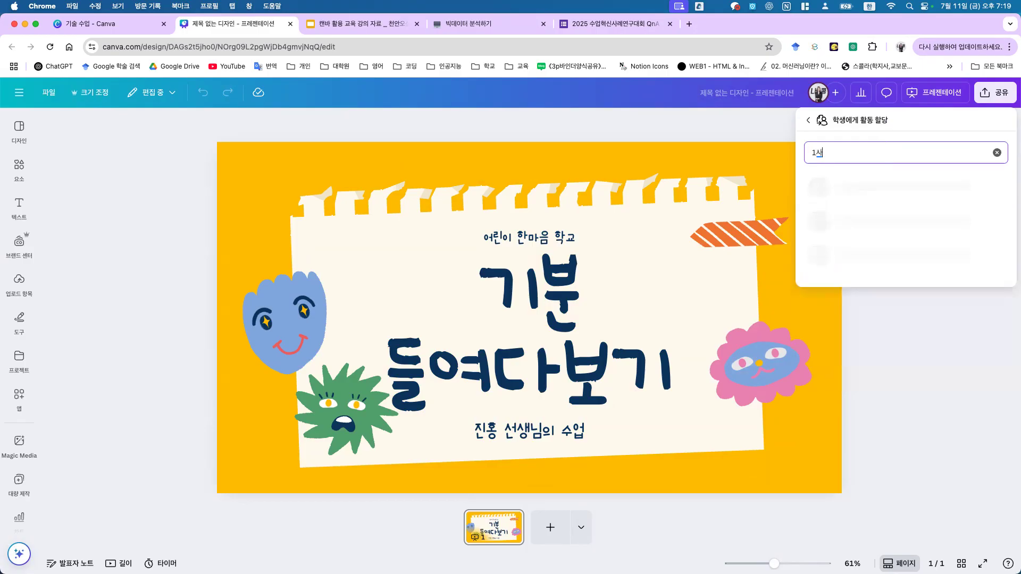
text(년 1반)
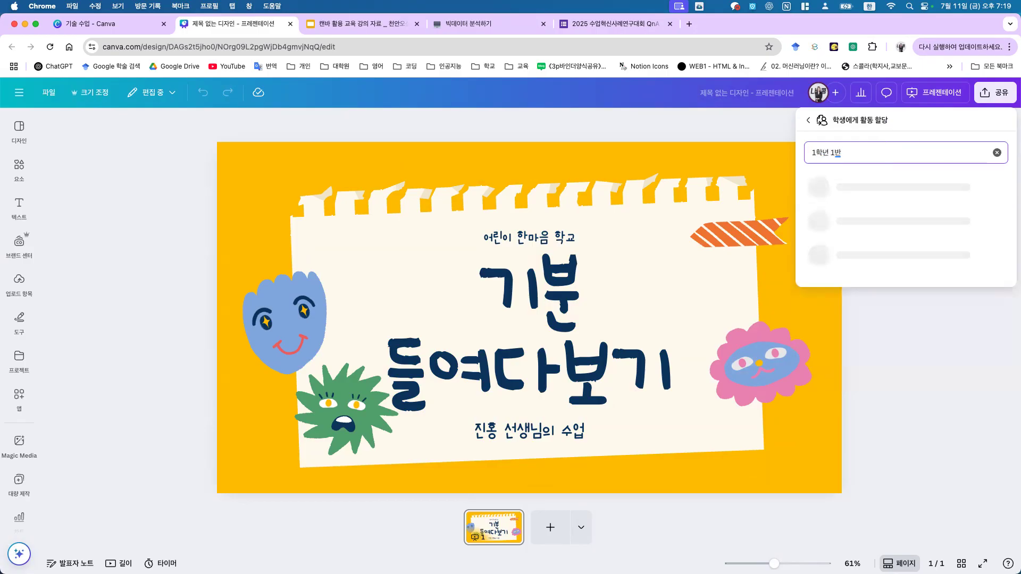
click(895, 197)
text(1)
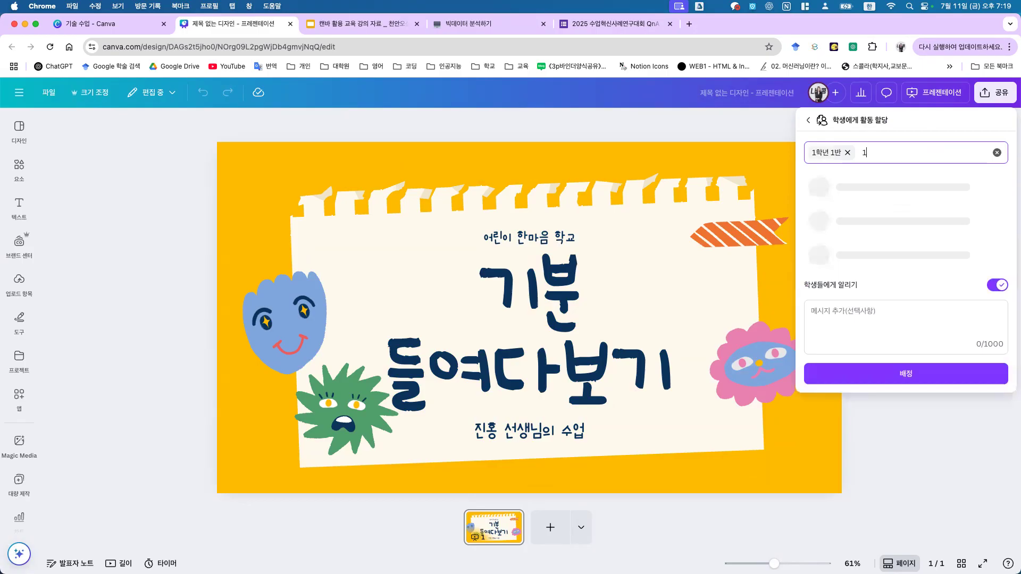
text(ㅎ학년 2반)
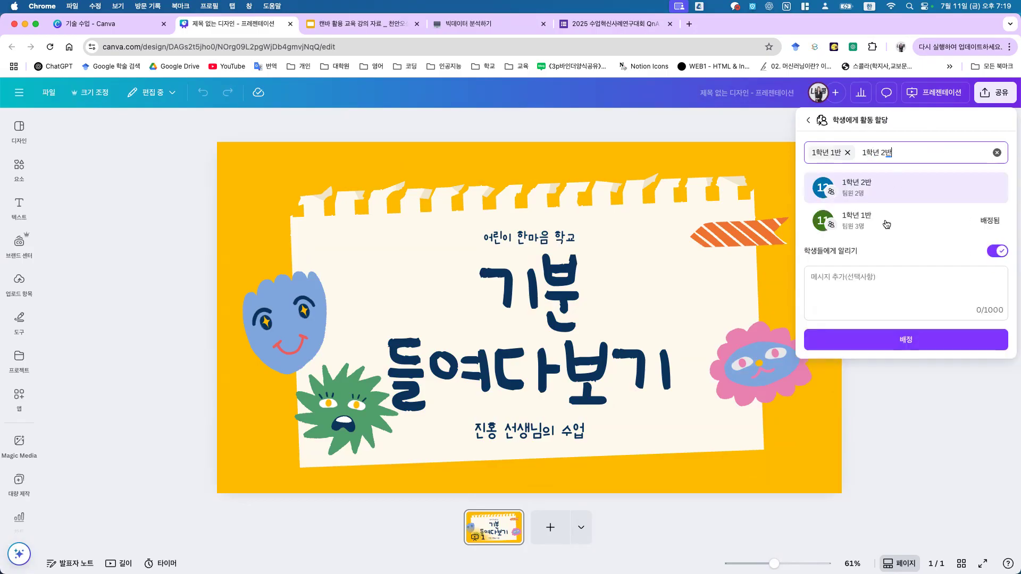
click(890, 198)
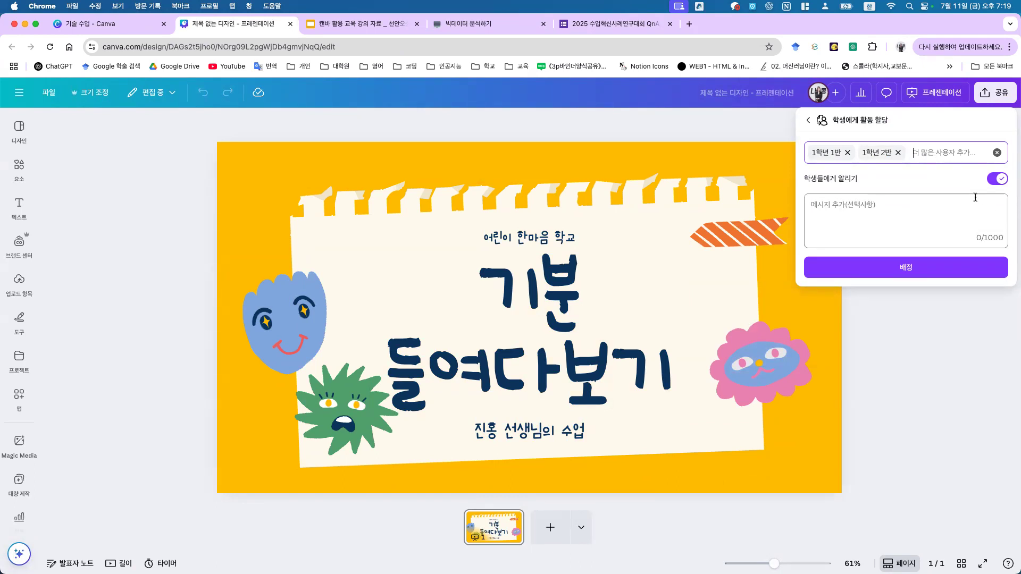
click(906, 267)
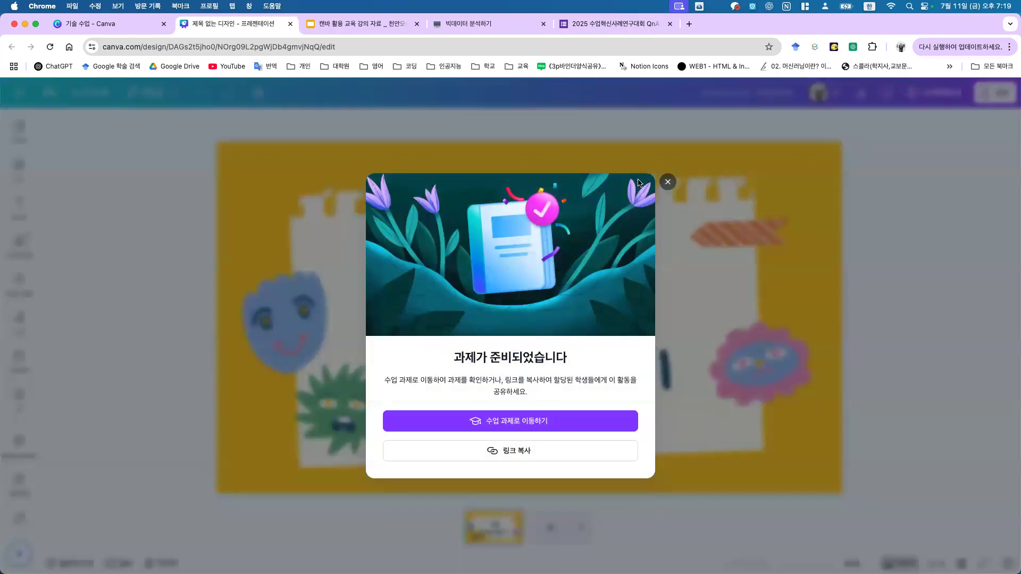
Step: Close the 과제가 준비되었습니다 notice, open Canva's navigation panel, and open another Chrome profile window
click(668, 183)
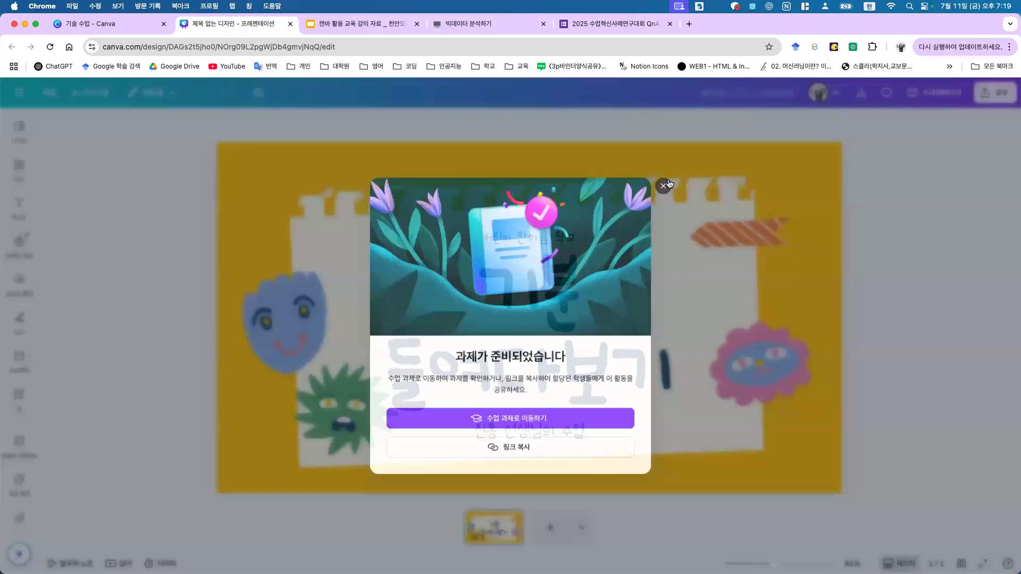
click(30, 94)
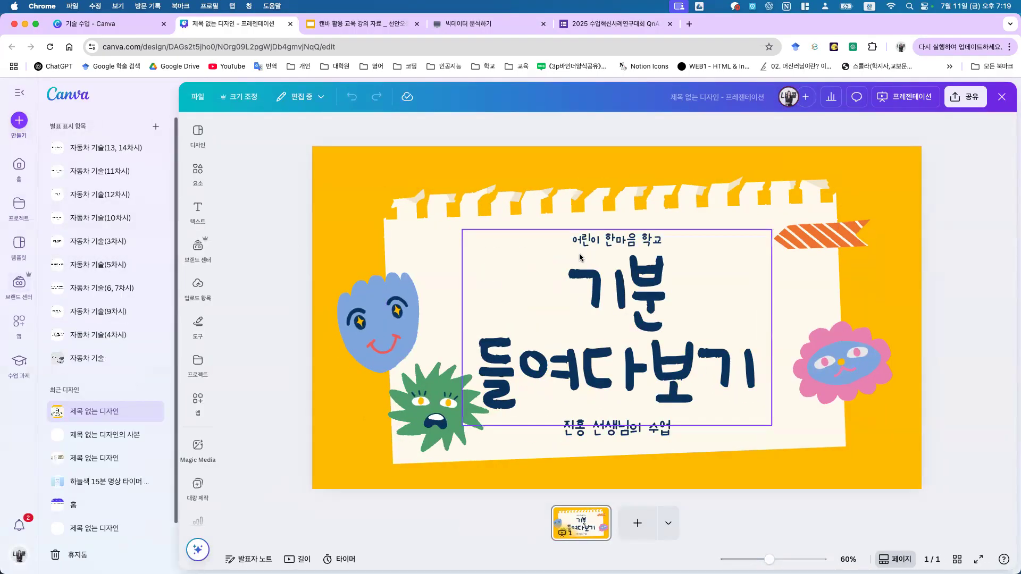
click(900, 48)
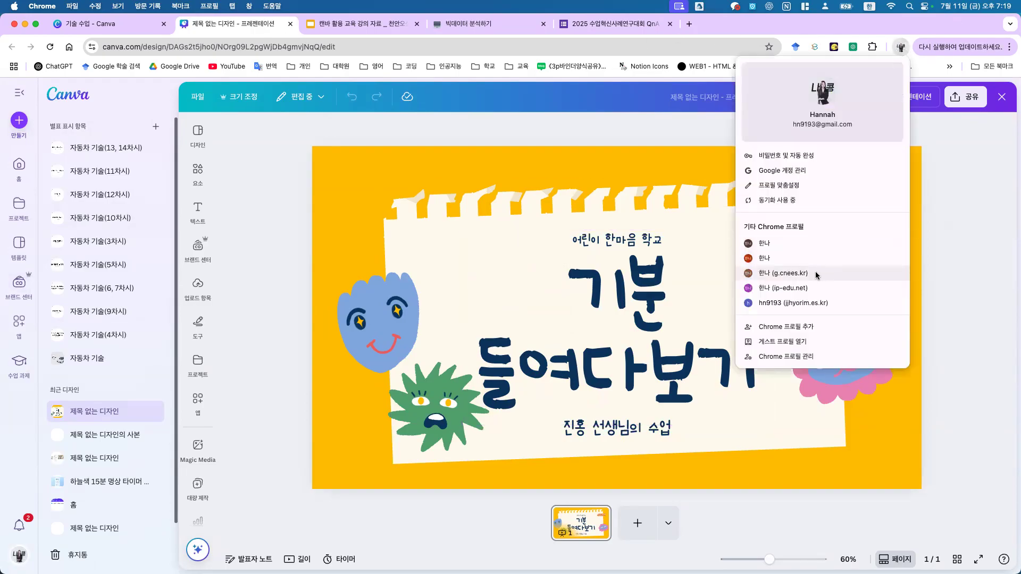
click(781, 274)
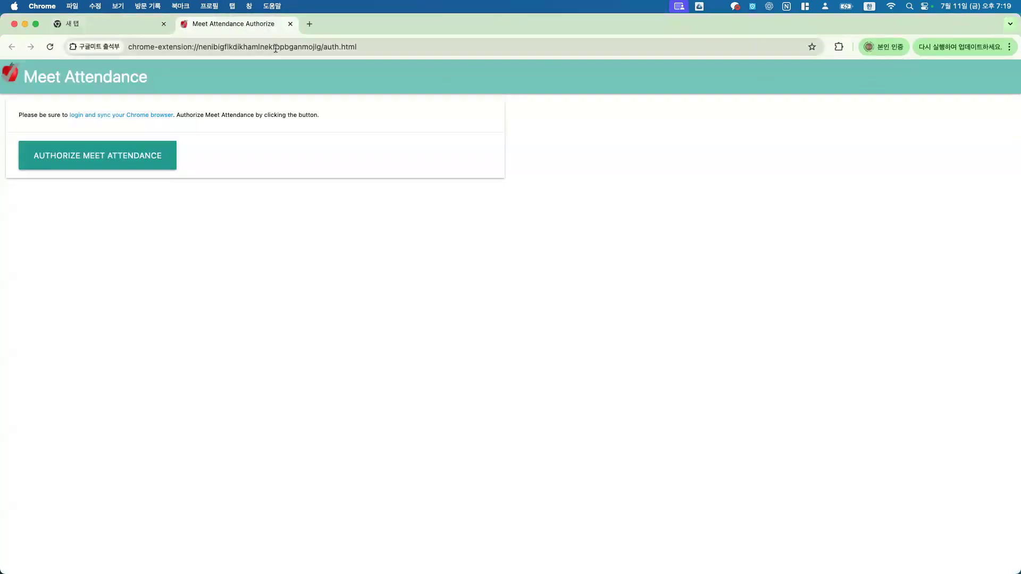
click(14, 25)
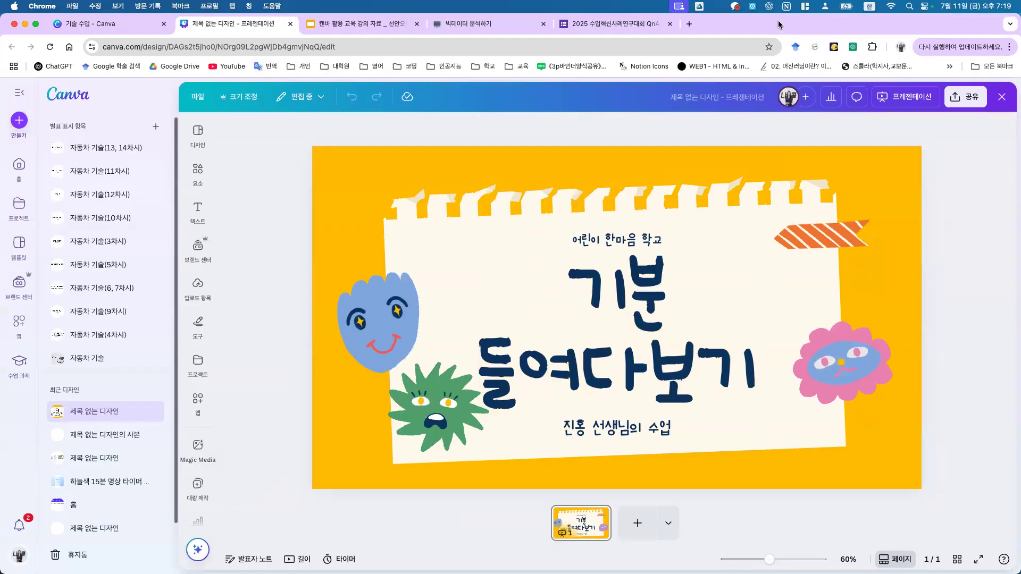
click(899, 48)
Step: In a new browser window, search 캔바, go to canva.com, and open the newest 제목 없는 디자인 notification
click(812, 244)
text(캔)
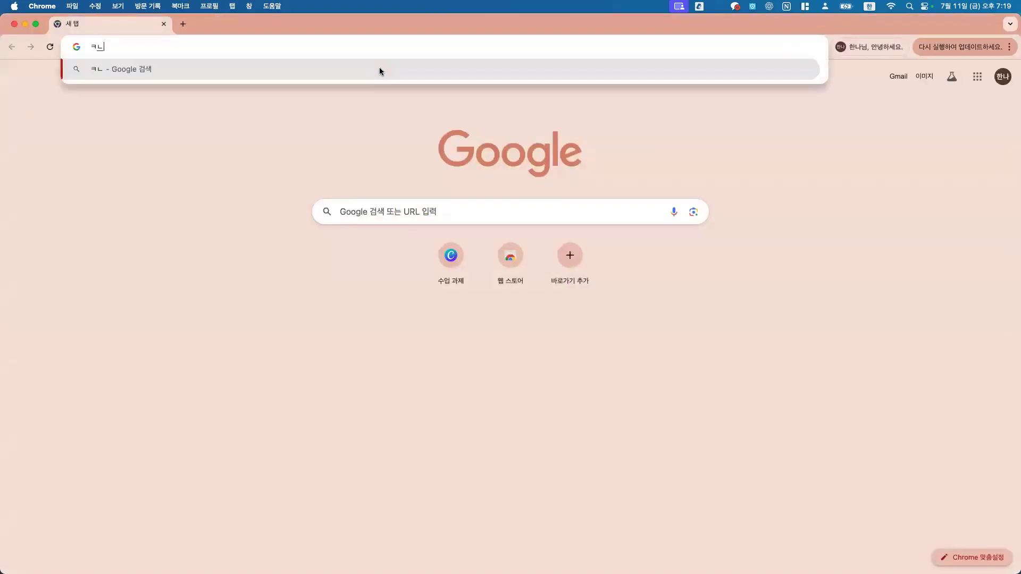
text(바)
key(Return)
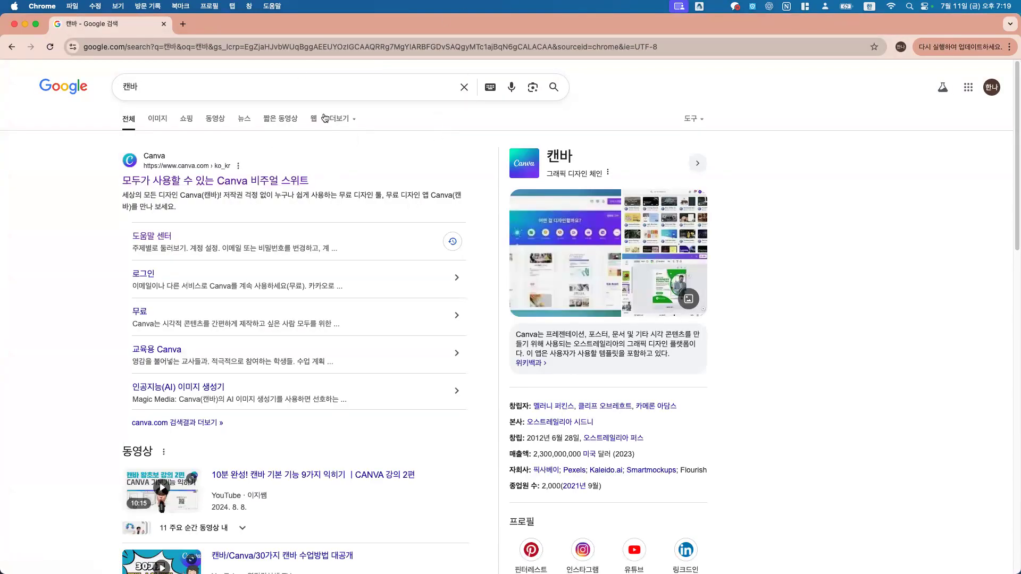
click(270, 180)
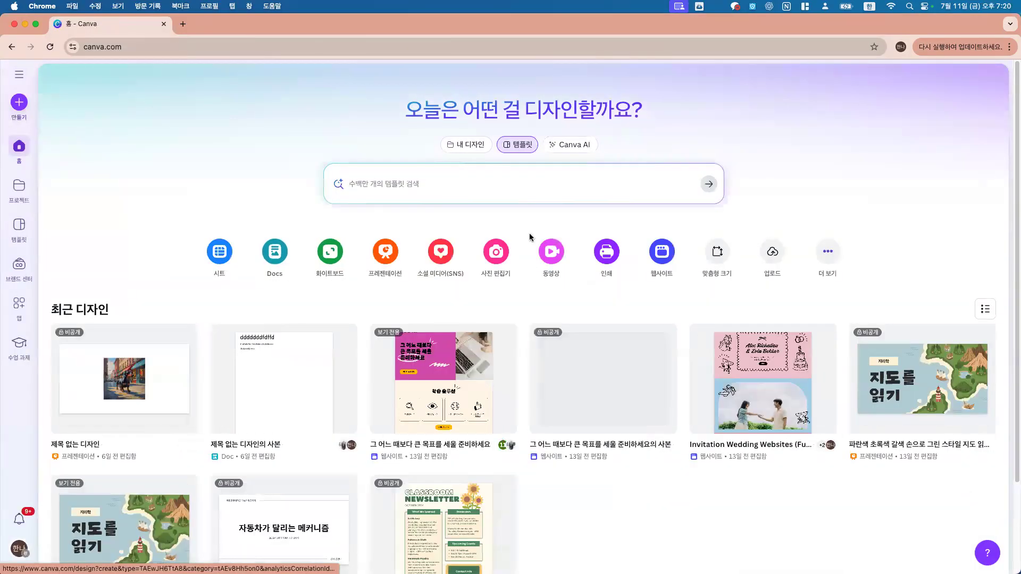
click(22, 524)
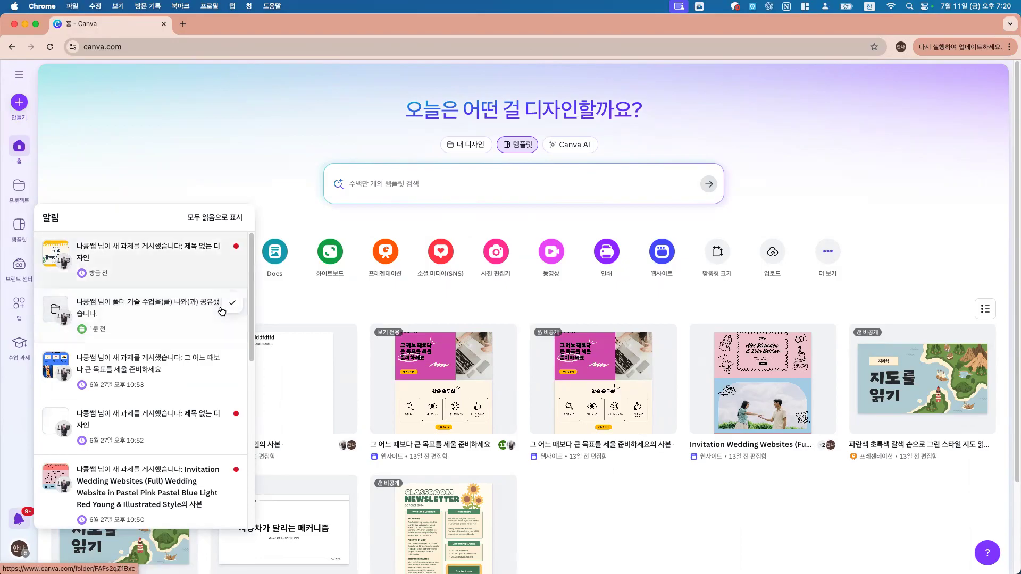
click(155, 260)
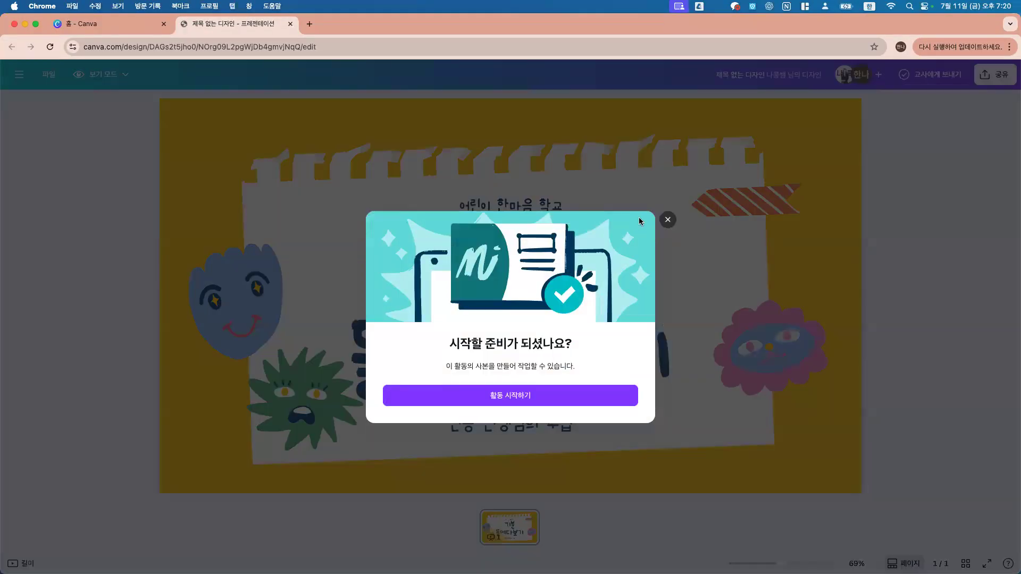
Step: Start the activity as your own copy and retitle the slide to the student's name plus 소개
click(535, 394)
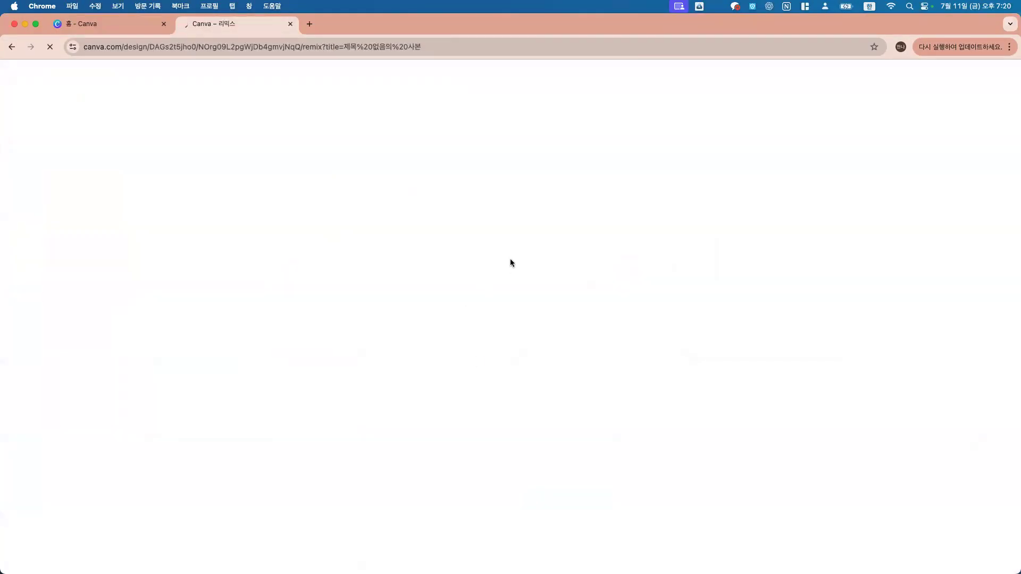
click(538, 276)
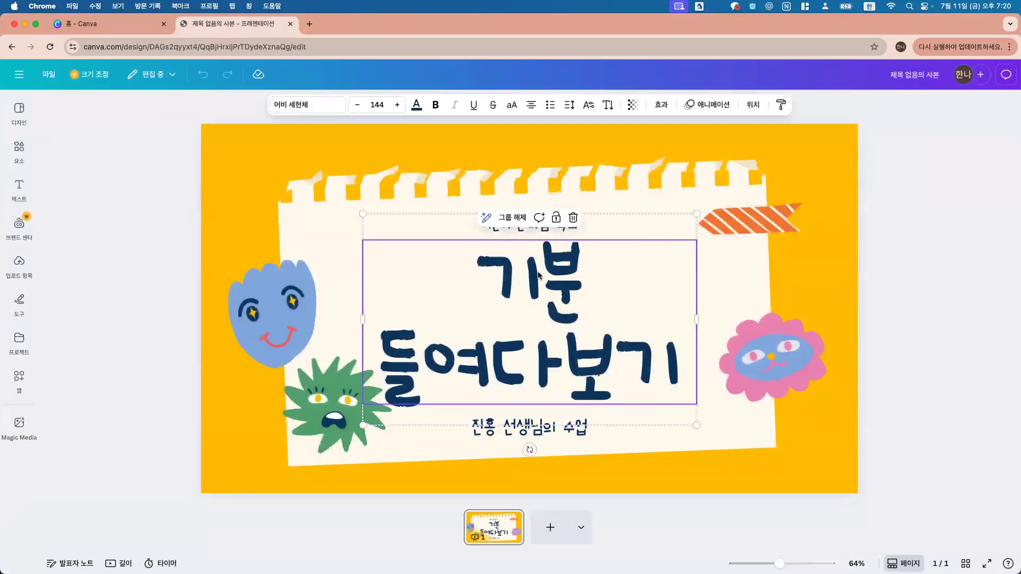
double_click(564, 273)
text(ㅎ)
key(BackSpace)
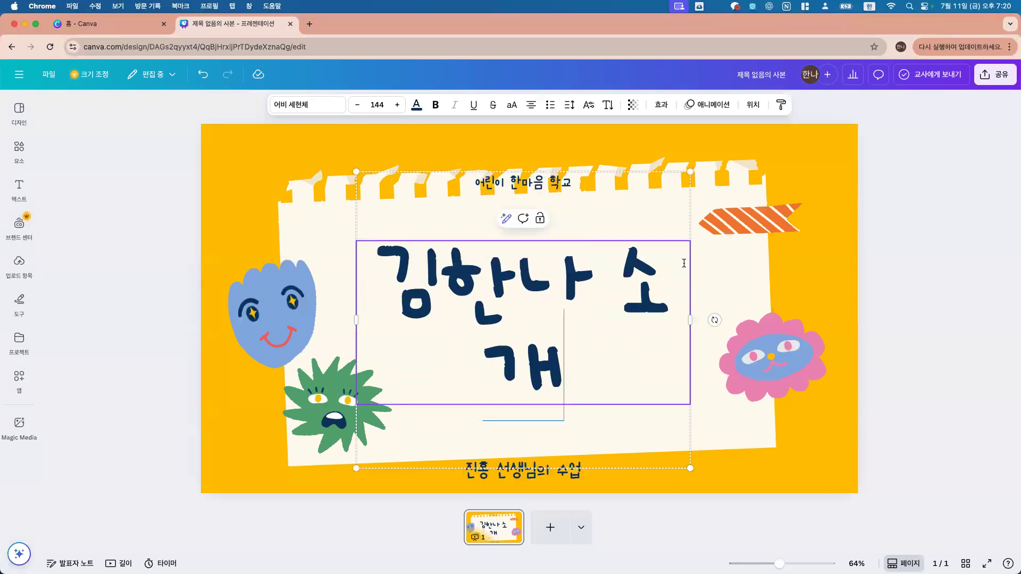
click(946, 248)
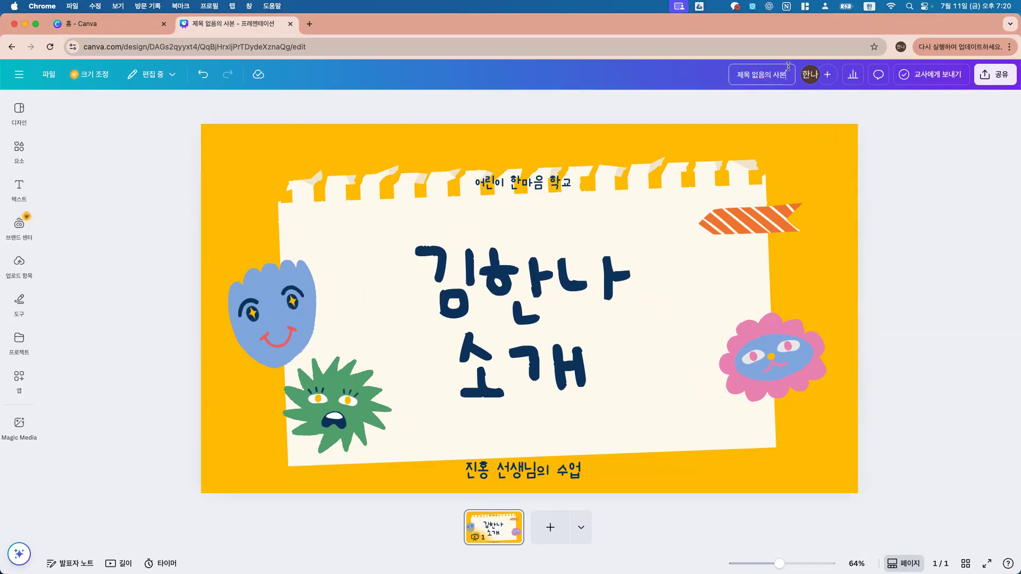
Step: Rename the design to 3학년 1반 3조
click(789, 66)
key(BackSpace)
key(BackSpace)
key(BackSpace)
key(BackSpace)
key(BackSpace)
key(BackSpace)
key(BackSpace)
key(BackSpace)
key(BackSpace)
text(3학년 1반)
text(3학년 1반 3조)
click(928, 124)
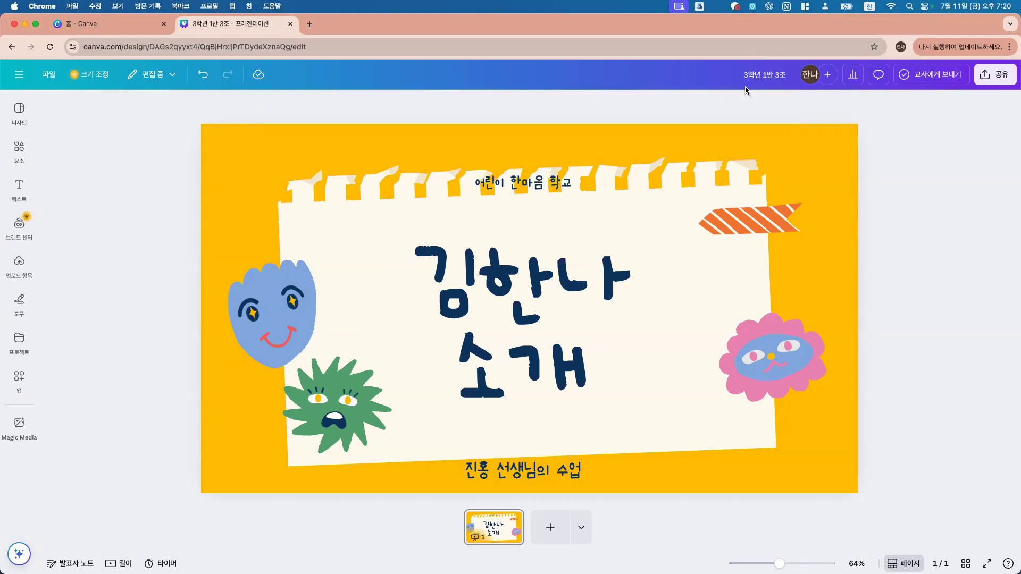
Step: Send 3학년 1반 3조 to the teacher with 교사에게 보내기, then close the confirmation
click(940, 75)
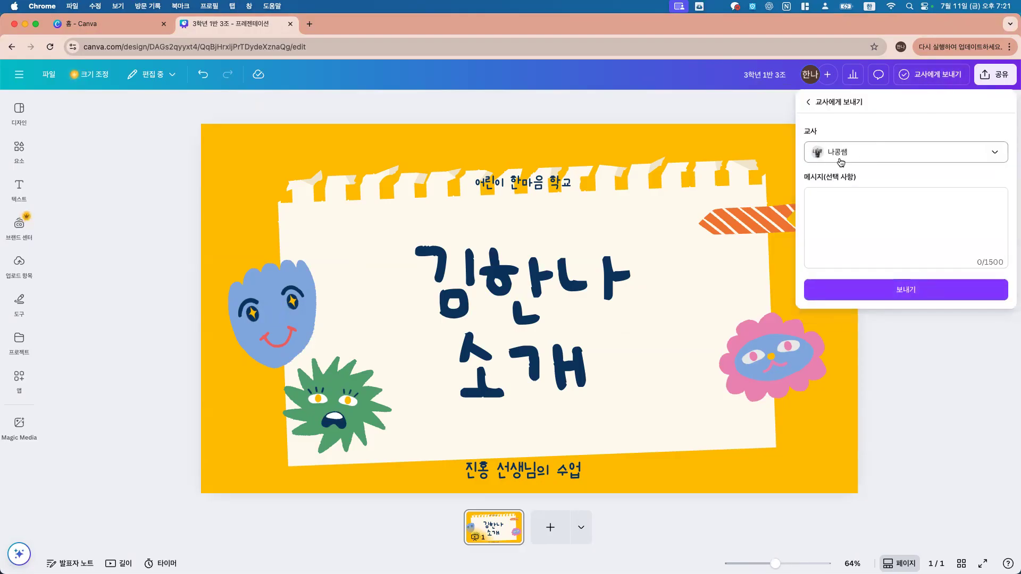
click(911, 293)
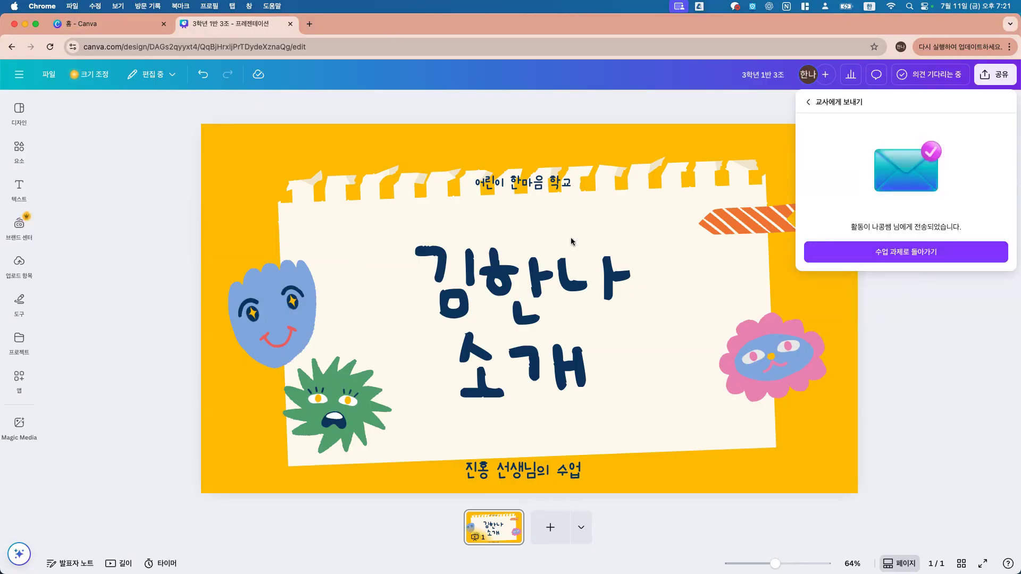
click(40, 188)
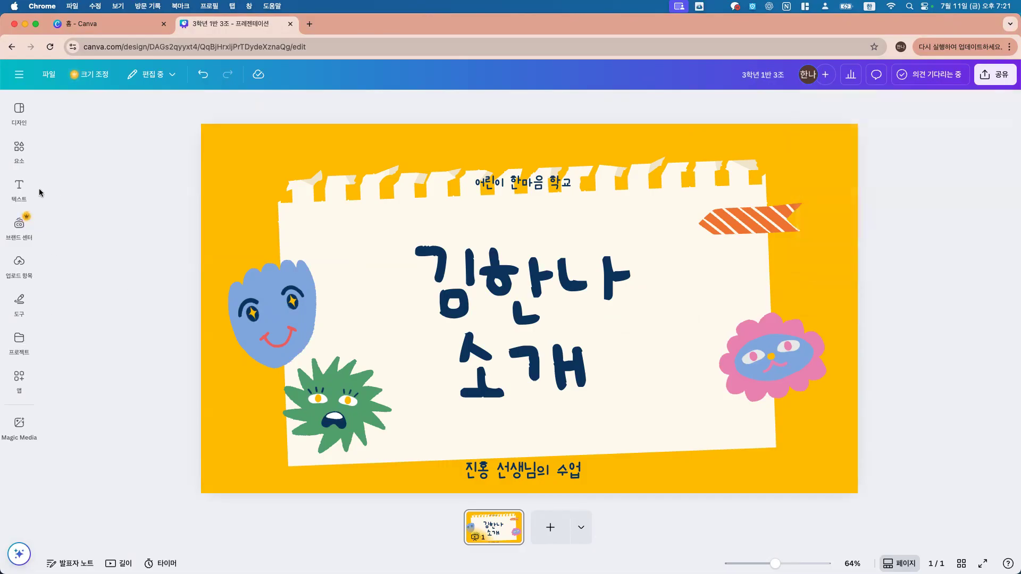
click(19, 74)
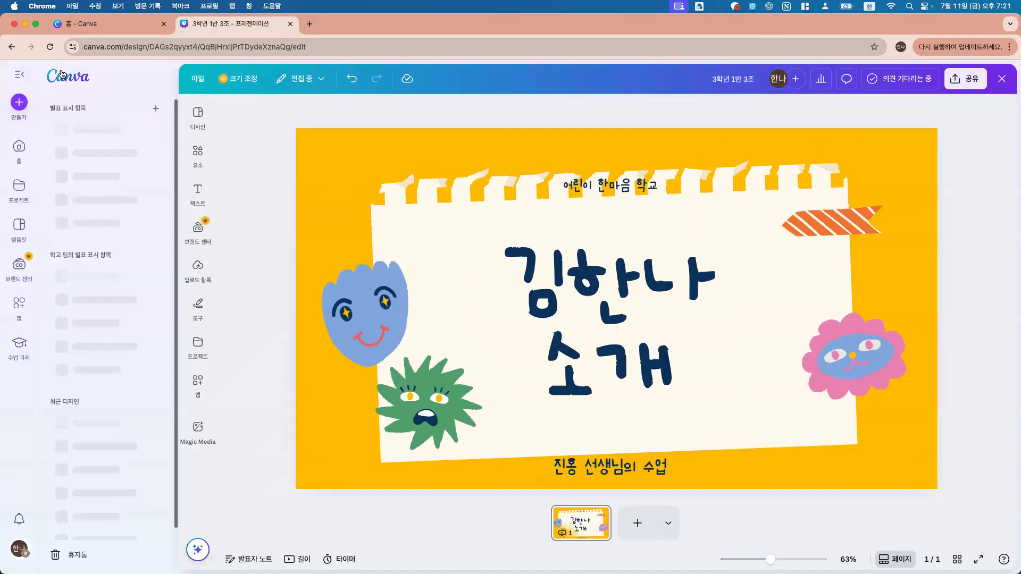
Step: Check 3학년 1반 3조 under 수업 과제 > 교사에게 전송되었습니다, then open the teacher's 수업 과제
click(19, 143)
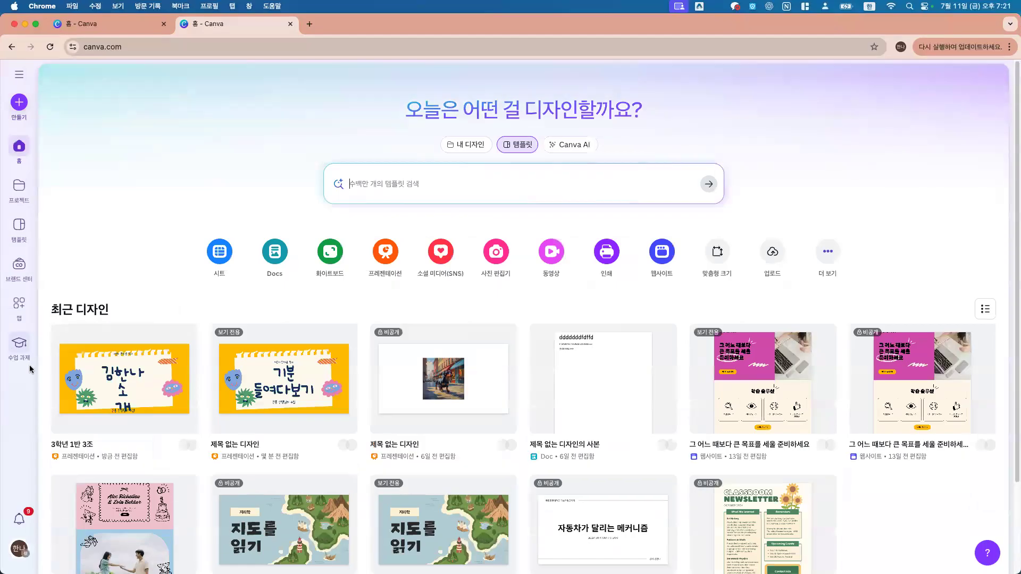
click(26, 346)
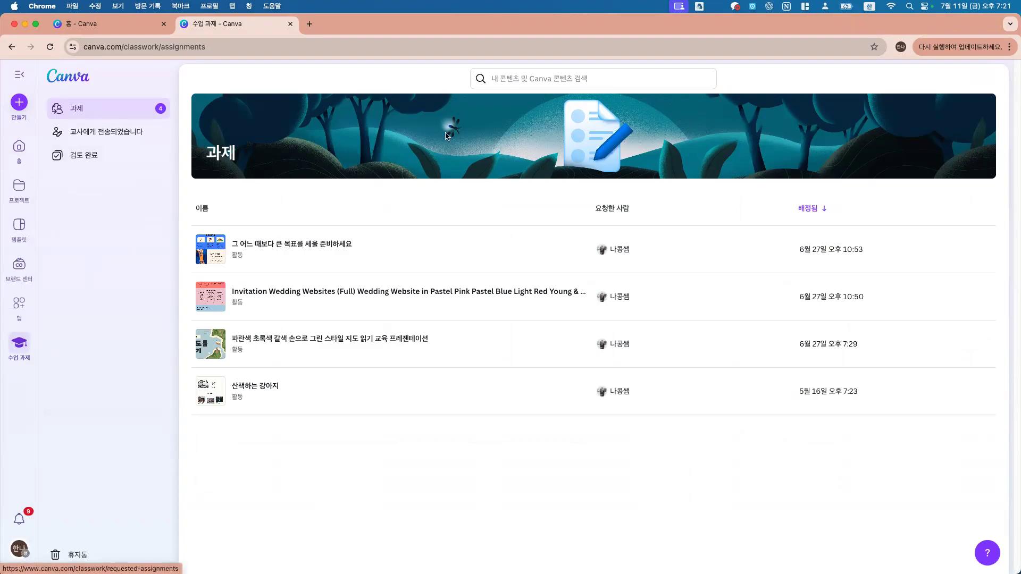
click(94, 141)
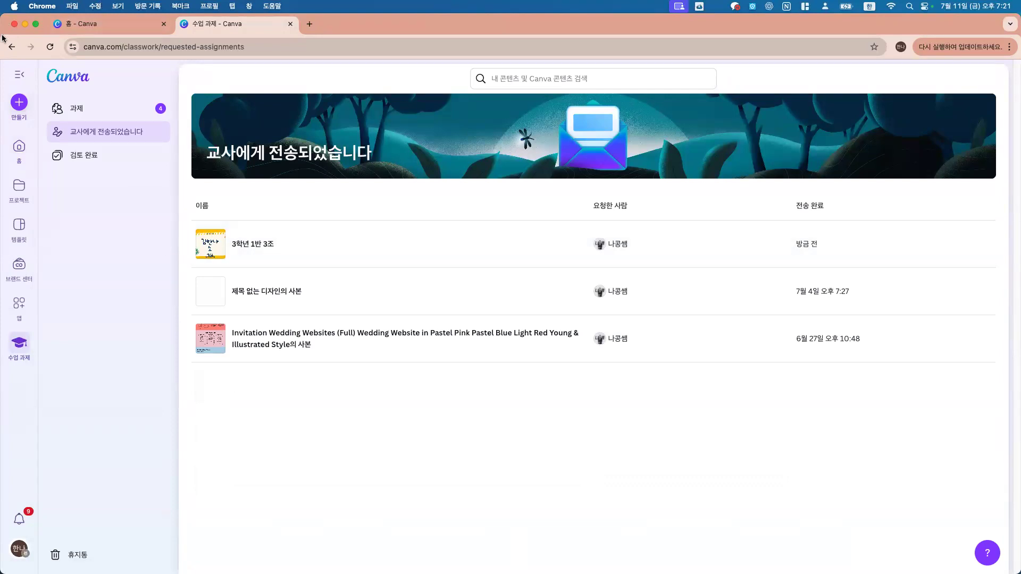
click(24, 25)
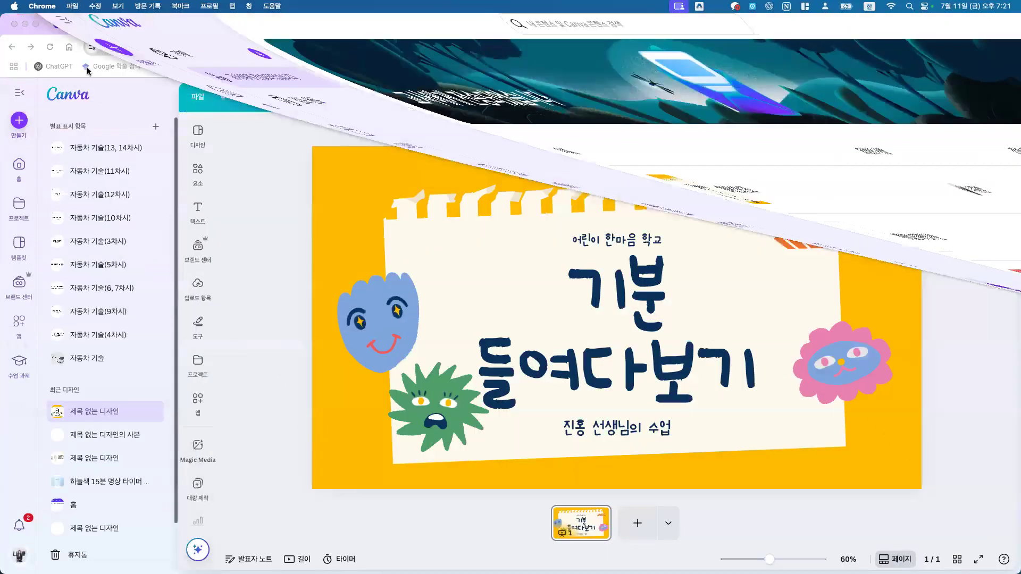
click(16, 362)
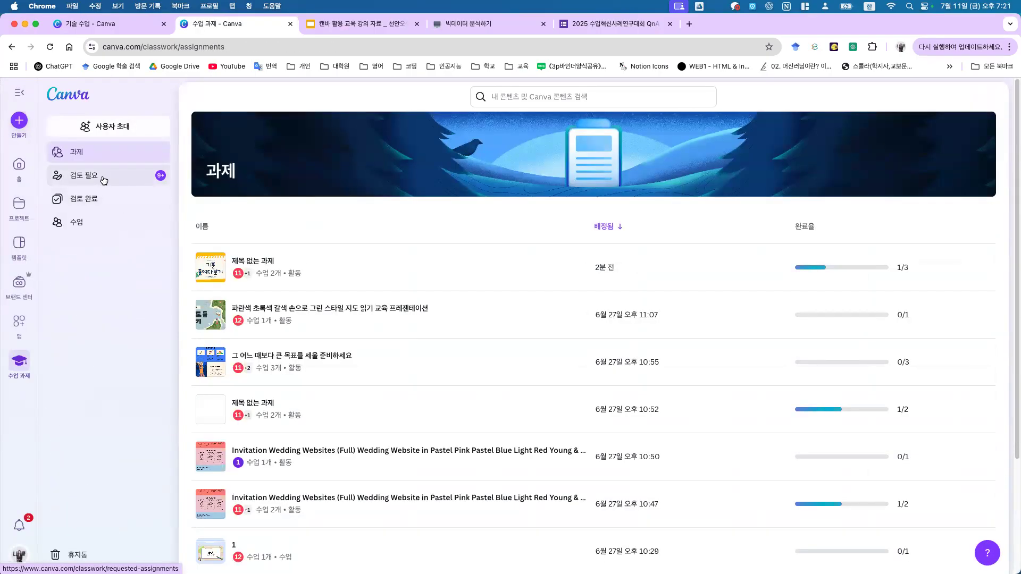
Step: Filter 수업 과제 to 검토 필요 and open the 3학년 1반 3조 submission
click(104, 180)
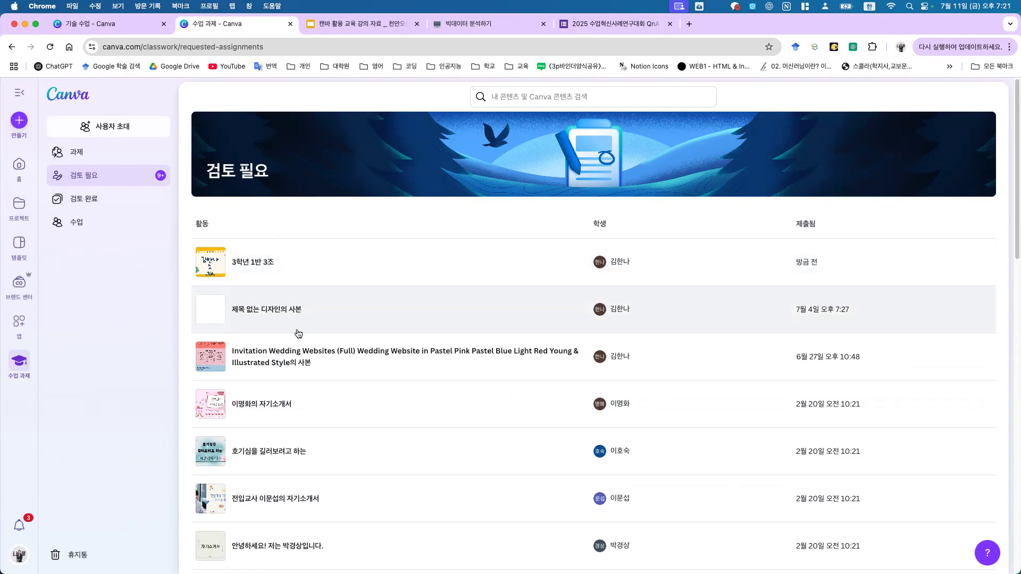
click(251, 261)
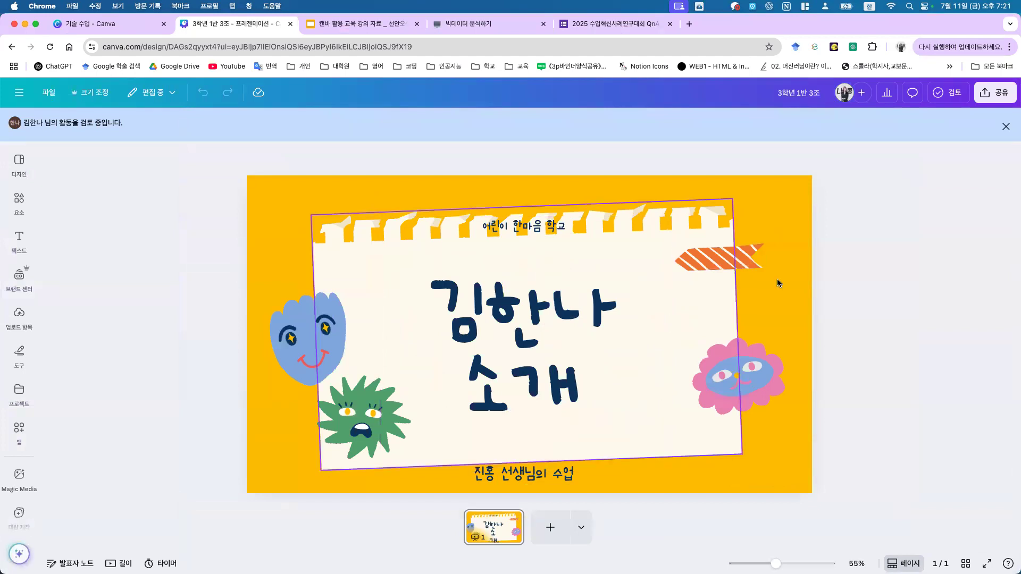
Step: Open the 검토 panel, try the feedback box, close it, and go back to the review list
click(953, 96)
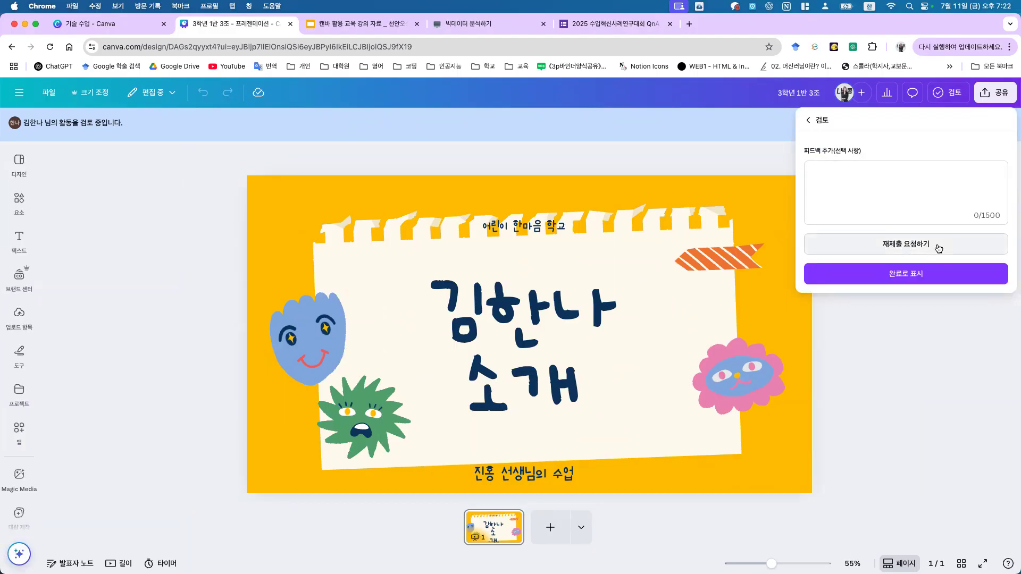
click(840, 197)
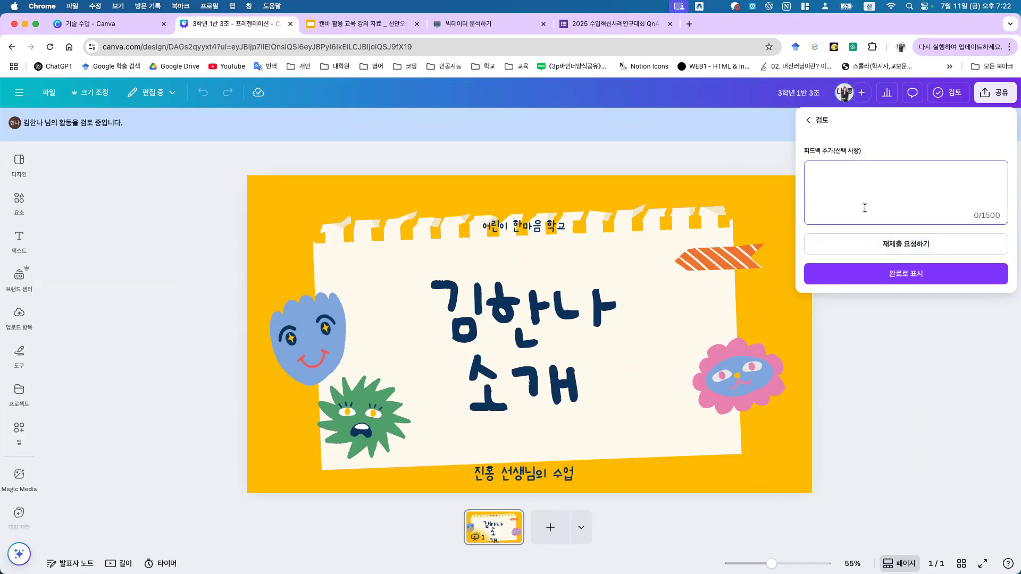
click(906, 274)
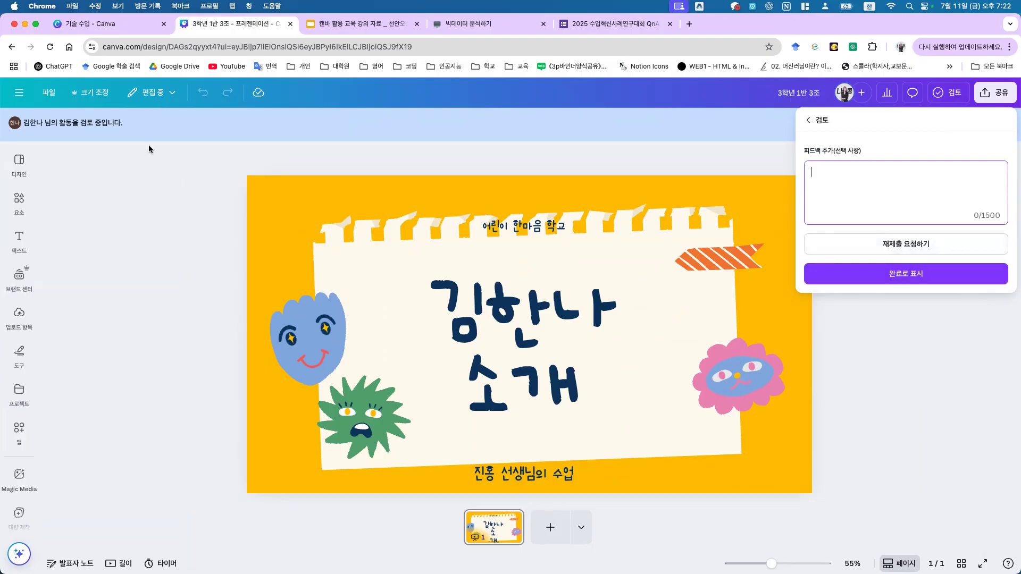
click(11, 48)
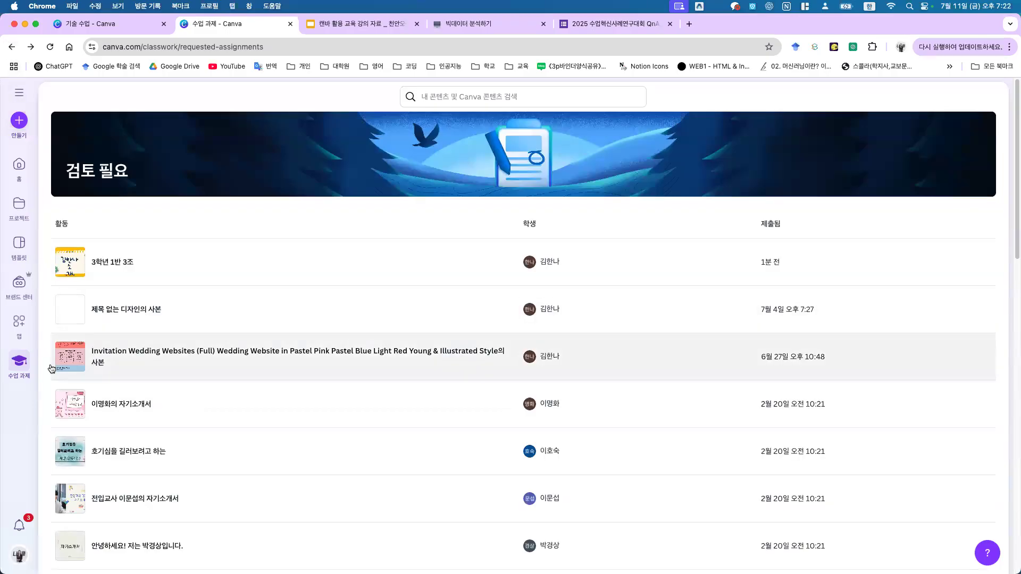
Step: Move through the 과제 overview and 검토 필요 list back to the assignments list
click(20, 363)
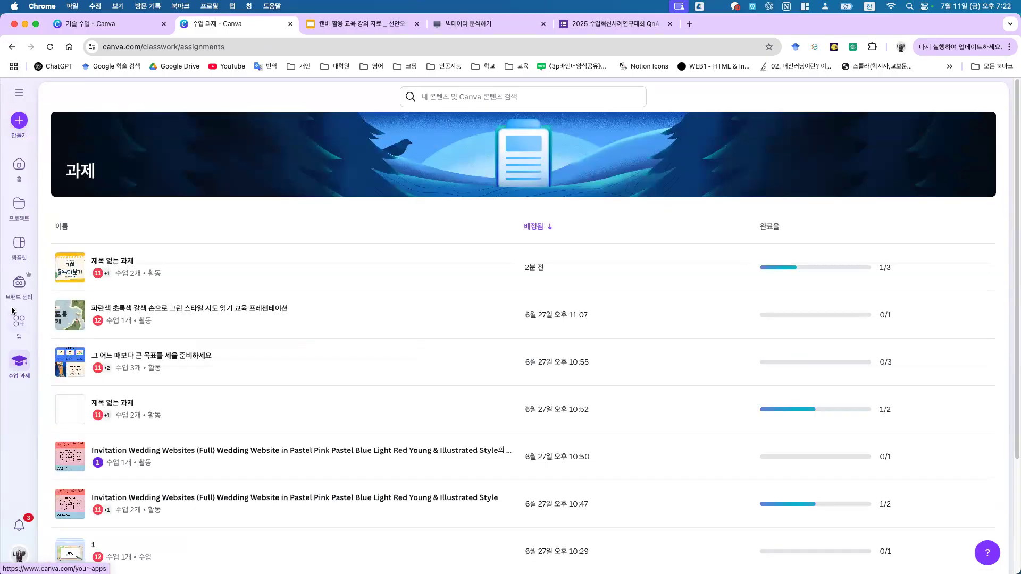
click(18, 92)
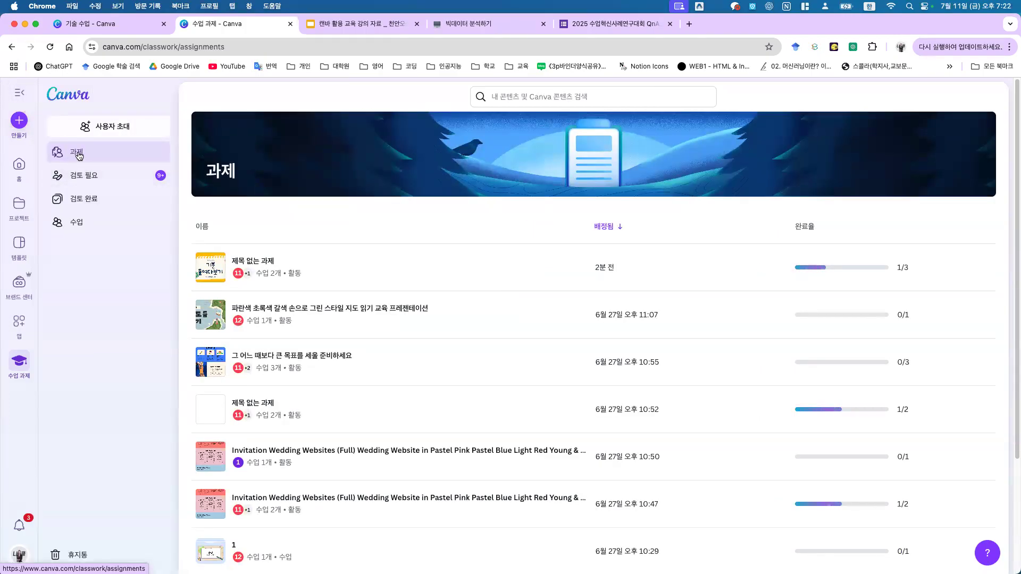
click(94, 177)
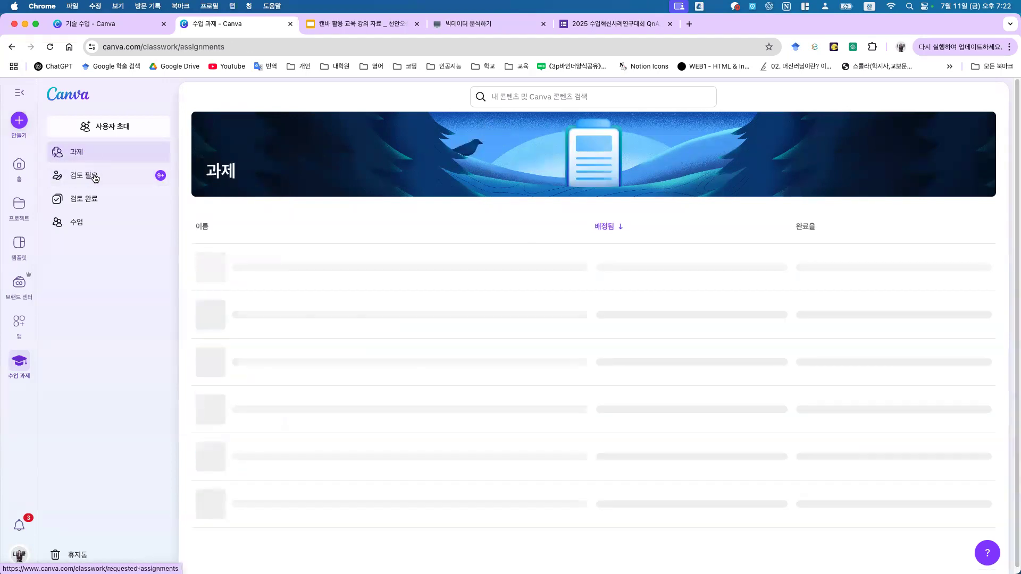
click(100, 156)
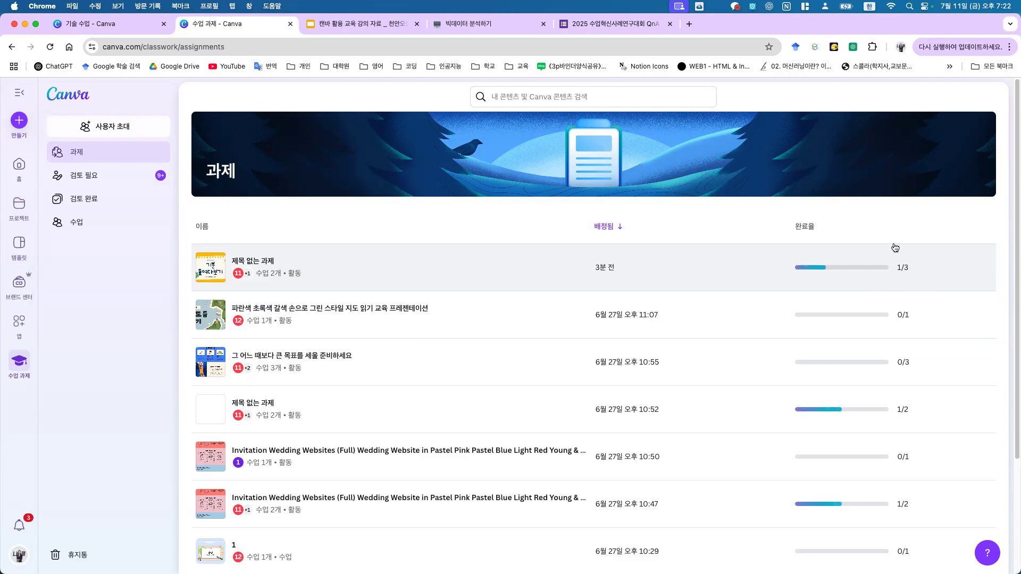
Step: Open 제목 없는 과제, check its 상태 filter, then bring up the 검토 필요 submissions
click(256, 264)
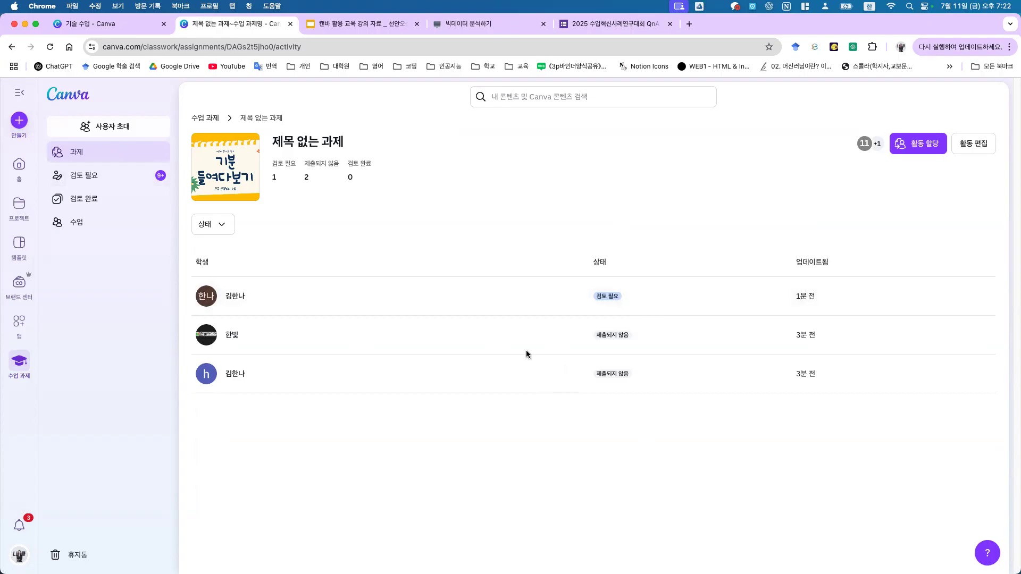
click(223, 222)
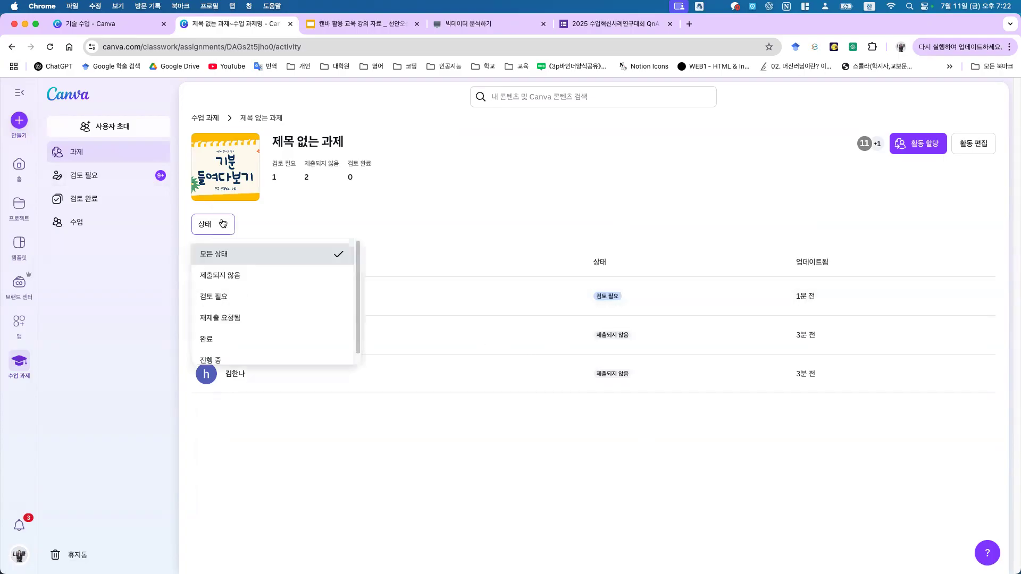
click(434, 231)
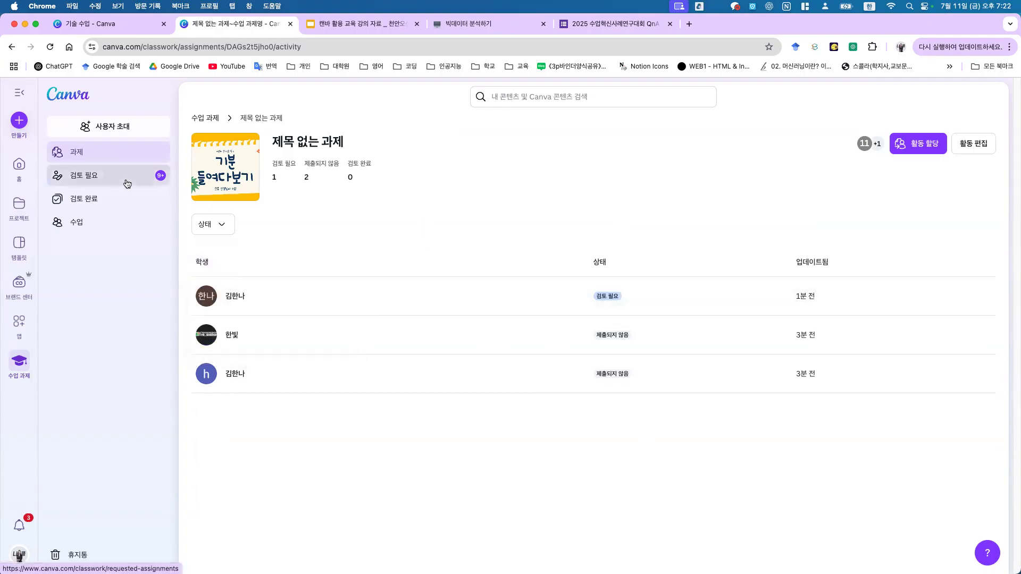
click(128, 184)
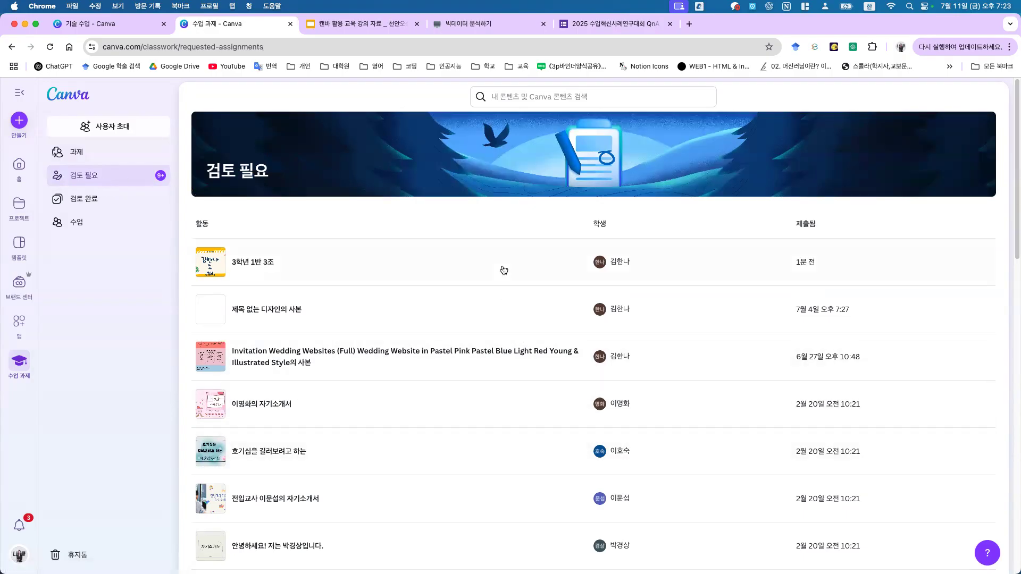
scroll(476, 543, down, 10)
Step: Open the 3학년 1반 3조 submission from 검토 필요, then switch to the 캔바 활용 교육 강의 자료 slides
scroll(433, 424, up, 10)
click(356, 249)
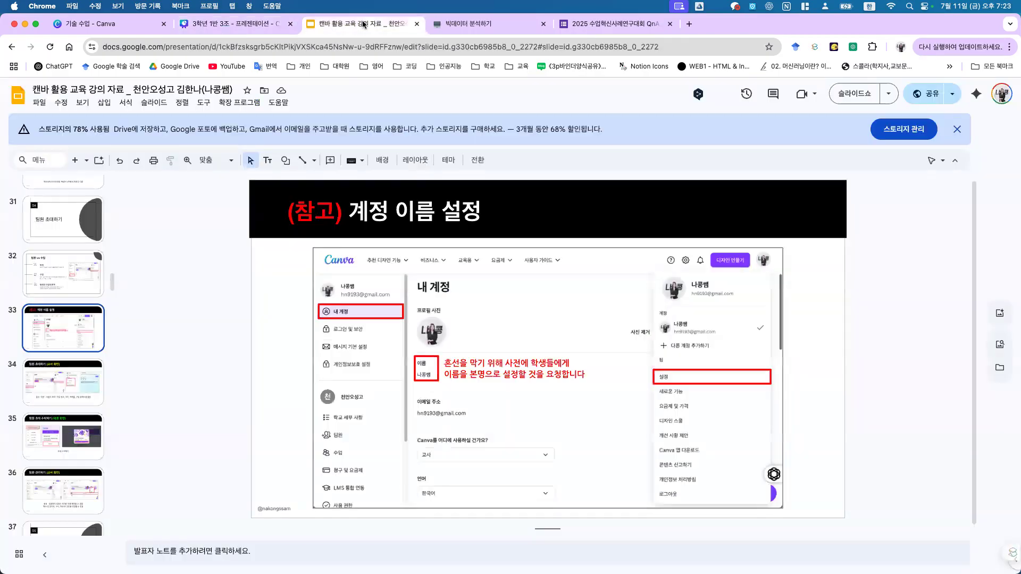
click(367, 24)
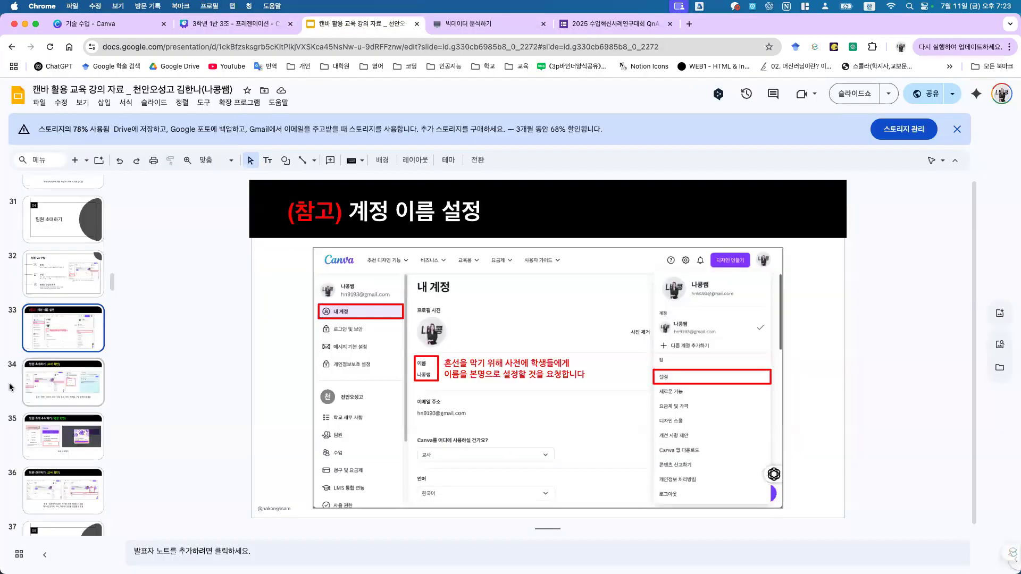
Step: Browse slides 34, 35, 52, 57 and 58, then present 과제 할당하기 (교사 화면) - 모둠별 과제 full-screen
click(42, 384)
click(87, 457)
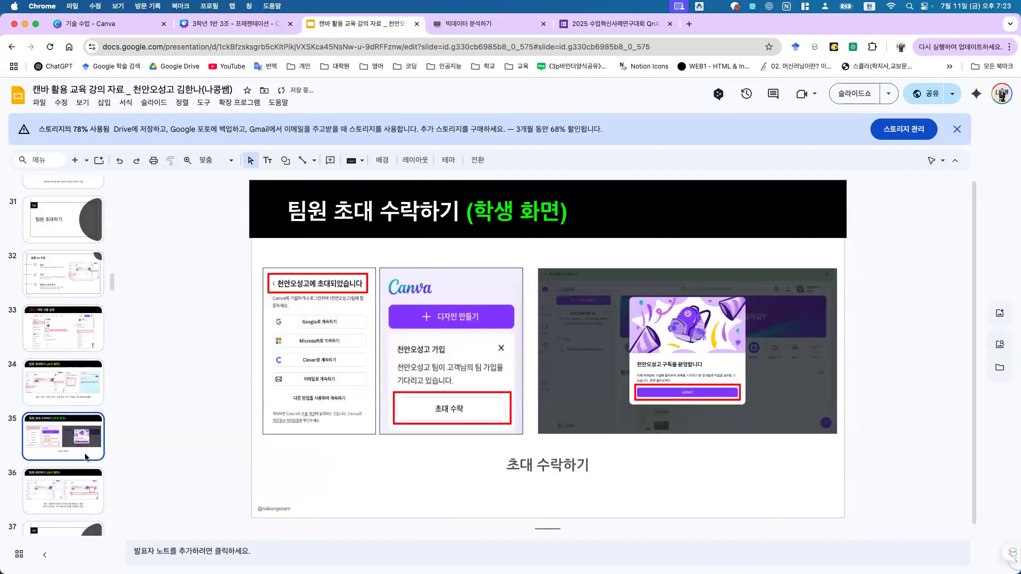
scroll(84, 453, down, 7)
scroll(47, 445, down, 10)
click(63, 445)
scroll(66, 439, down, 6)
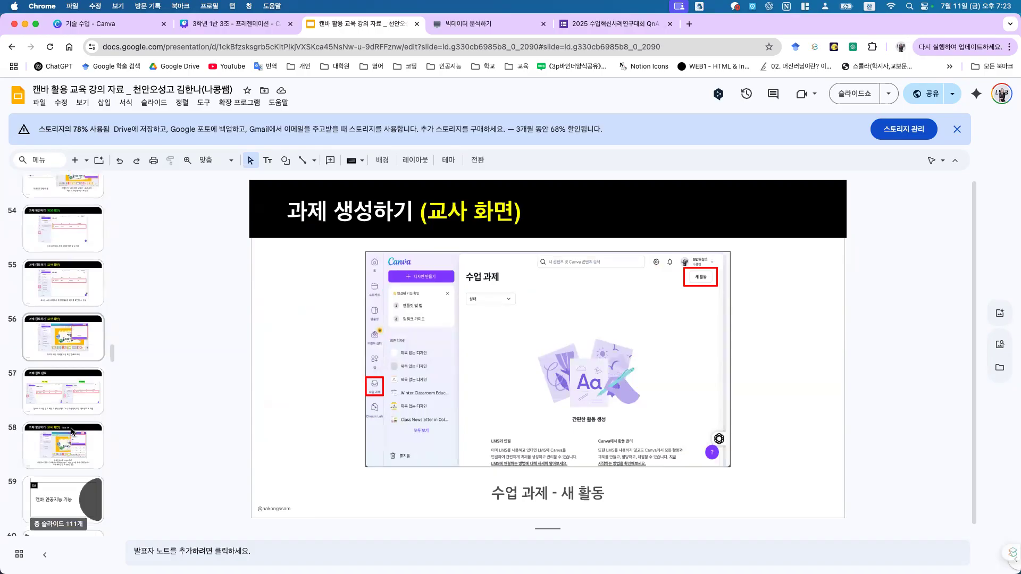
scroll(72, 223, down, 5)
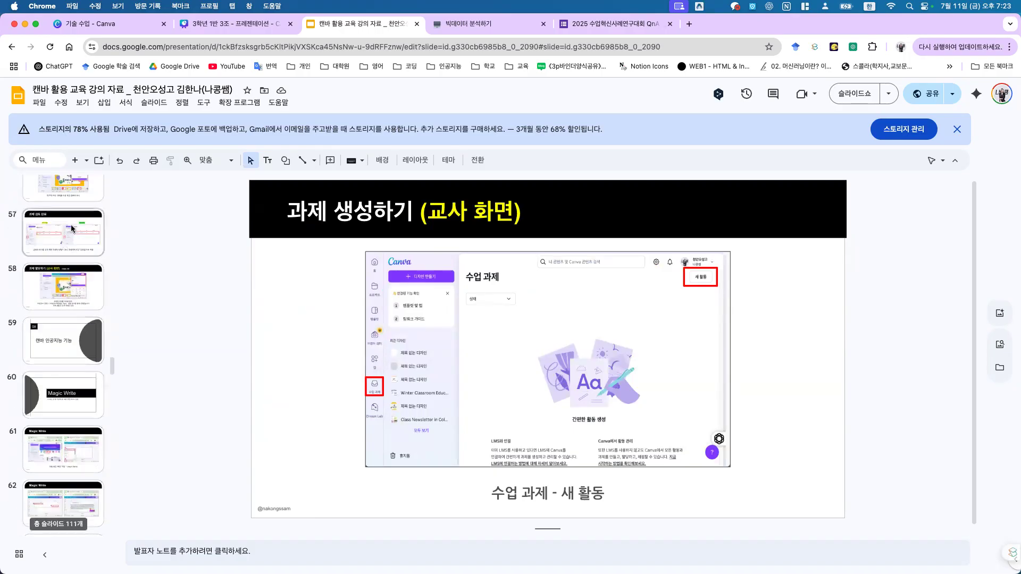
click(72, 229)
click(90, 295)
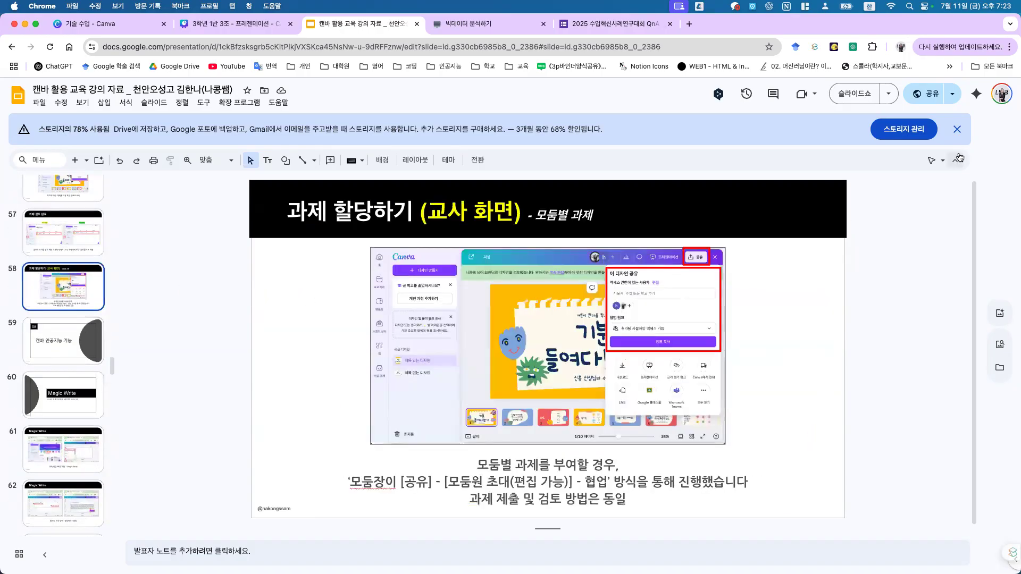
click(854, 94)
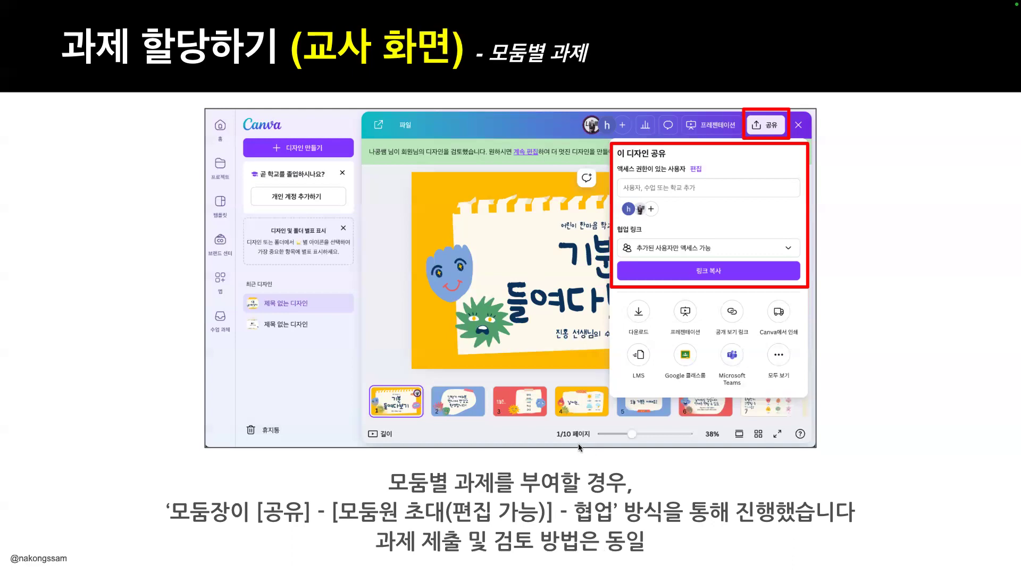
key(Escape)
Step: Return to the submitted Canva design and open its 검토 and 공유 options
click(203, 25)
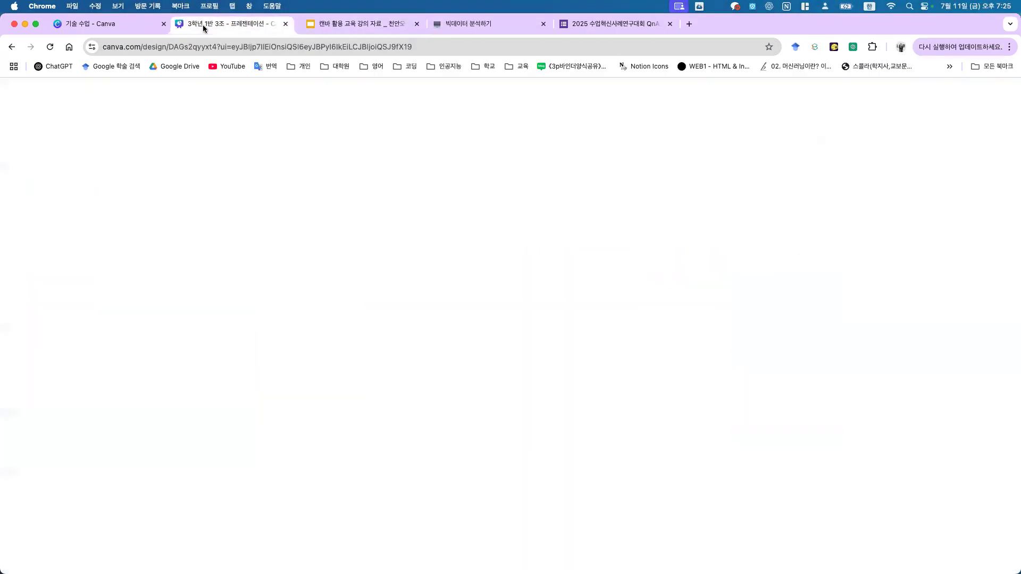
click(919, 98)
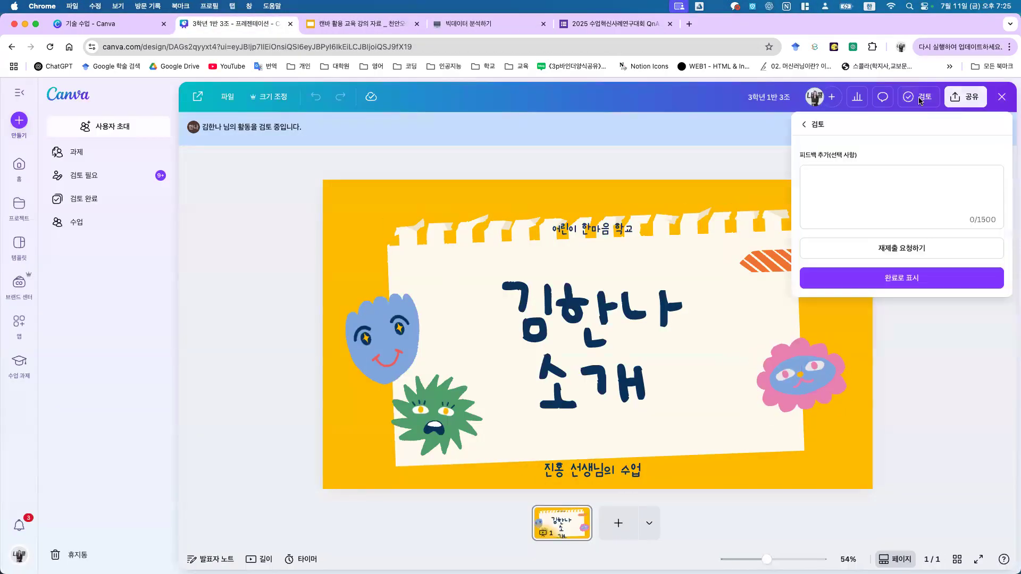
click(965, 97)
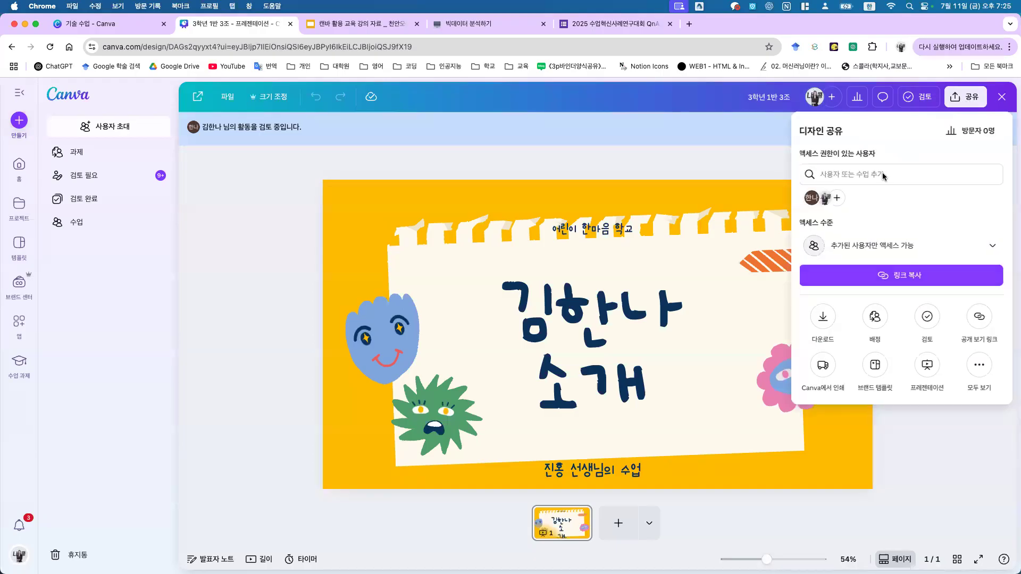
Step: Add the student by name with 편집 access, then close the sharing panel
click(882, 175)
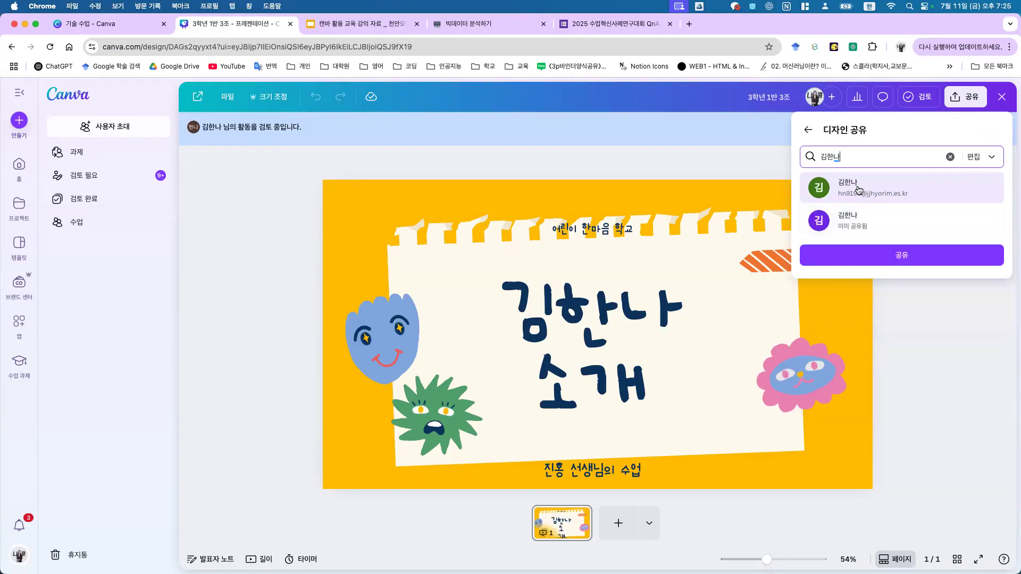
click(855, 186)
click(994, 158)
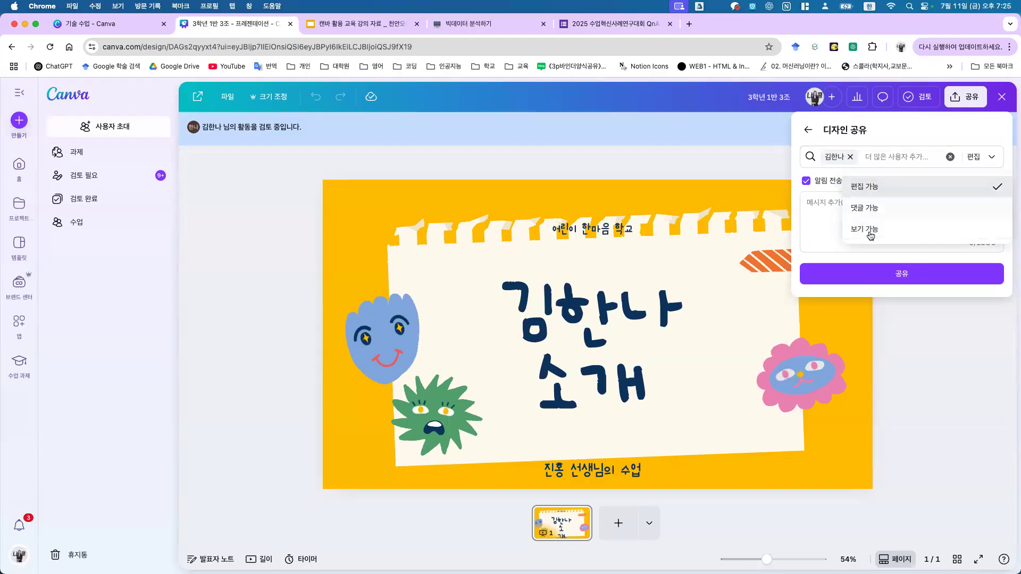
click(910, 353)
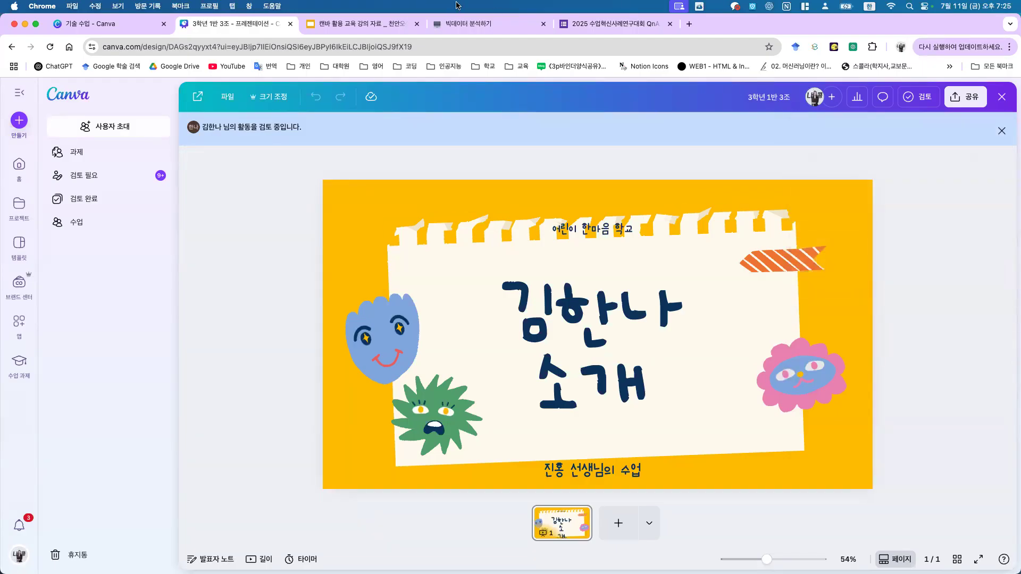
click(333, 25)
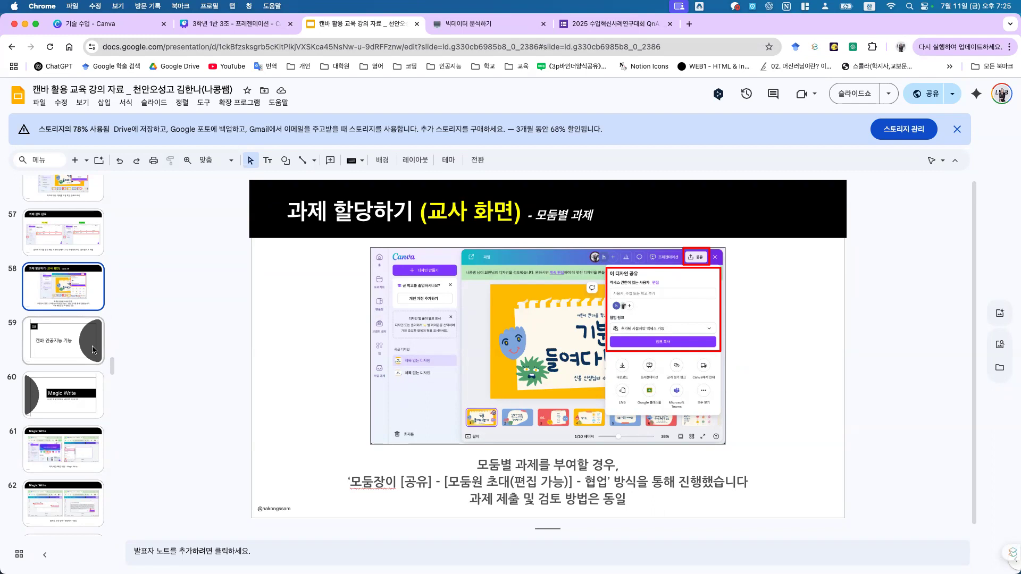
Step: Select slide 59, '08 캔바 인공지능 기능', and present it as a full-screen slideshow
scroll(94, 349, down, 1)
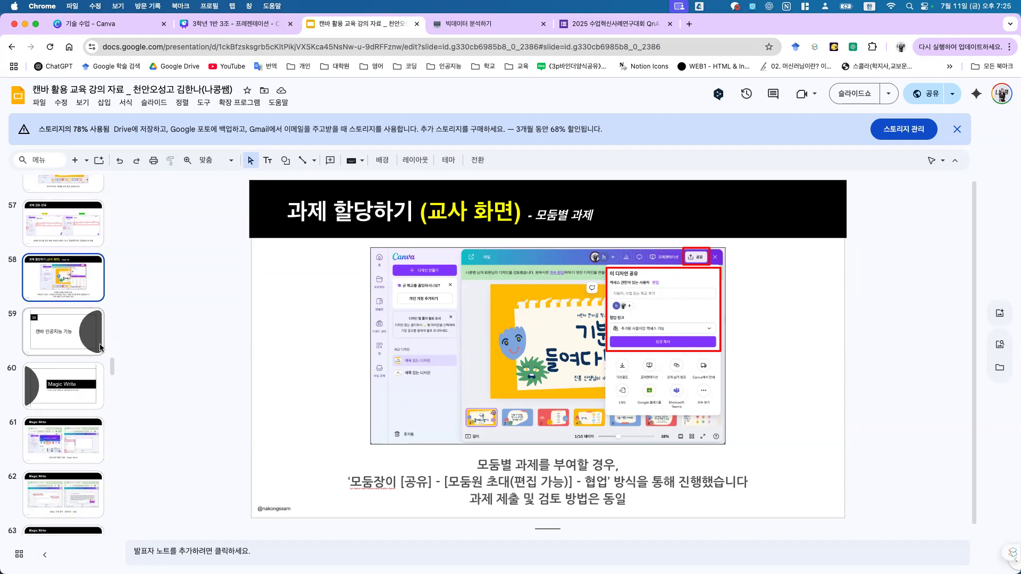
click(66, 334)
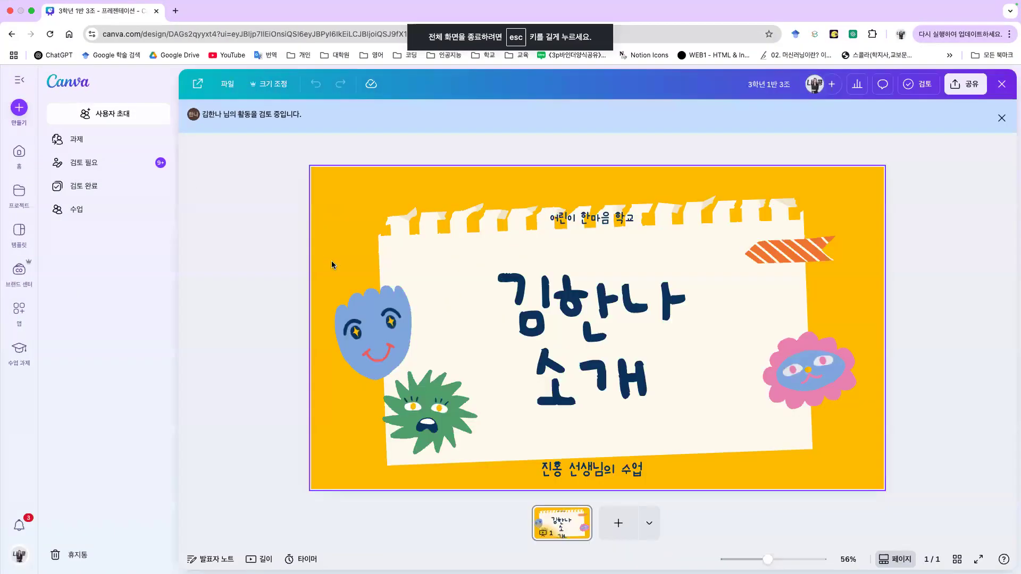
key(ctrl+Left)
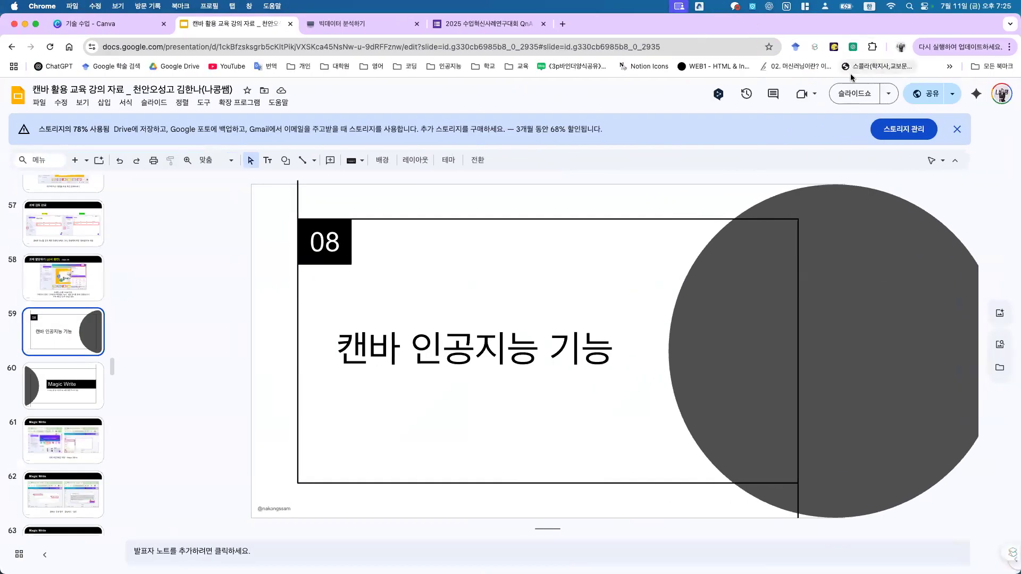
click(845, 94)
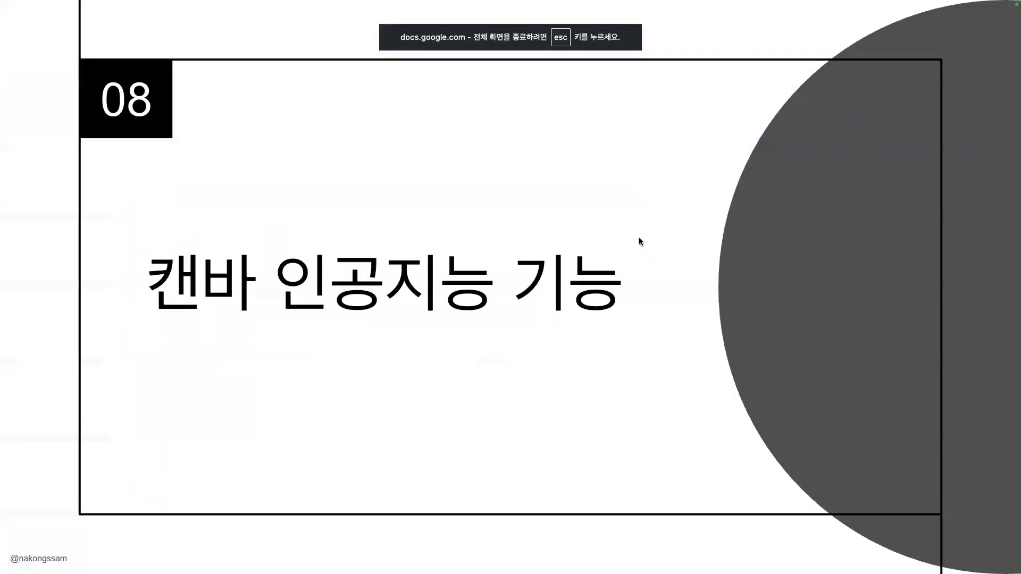
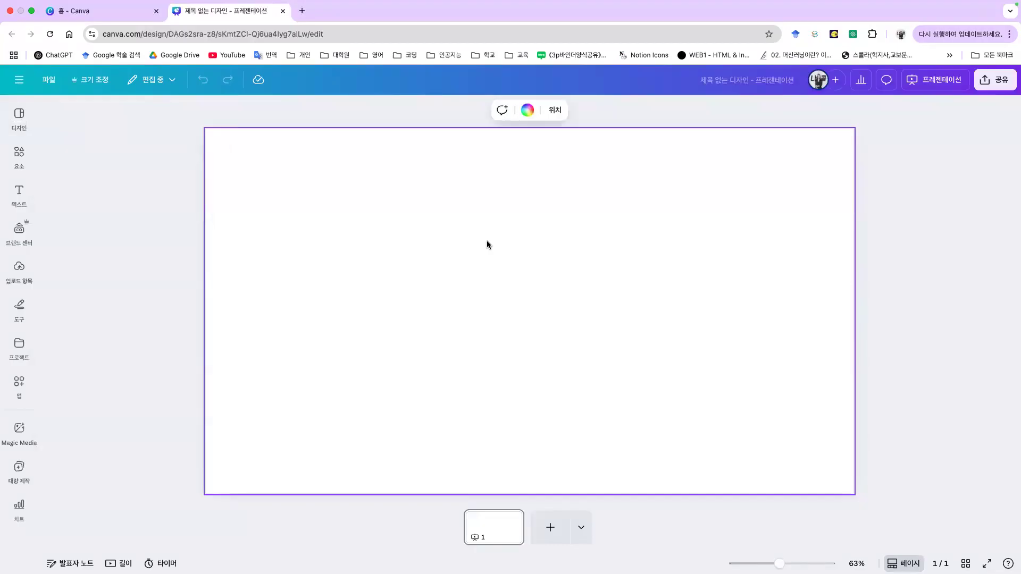
Step: Generate a Magic Write paragraph from the prompt '캔바 활용 수업 혁신' and insert it on the slide
click(908, 254)
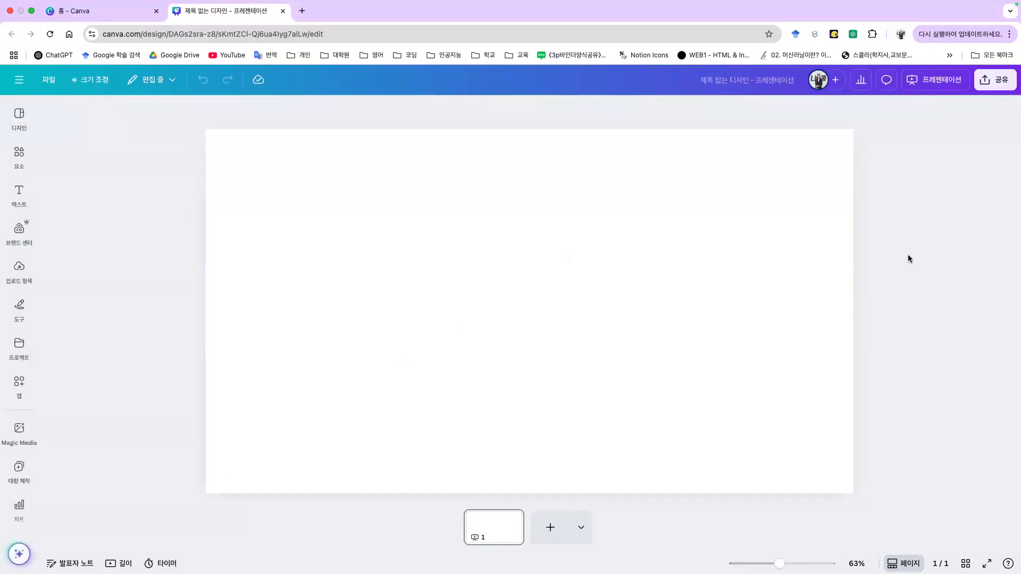
click(29, 80)
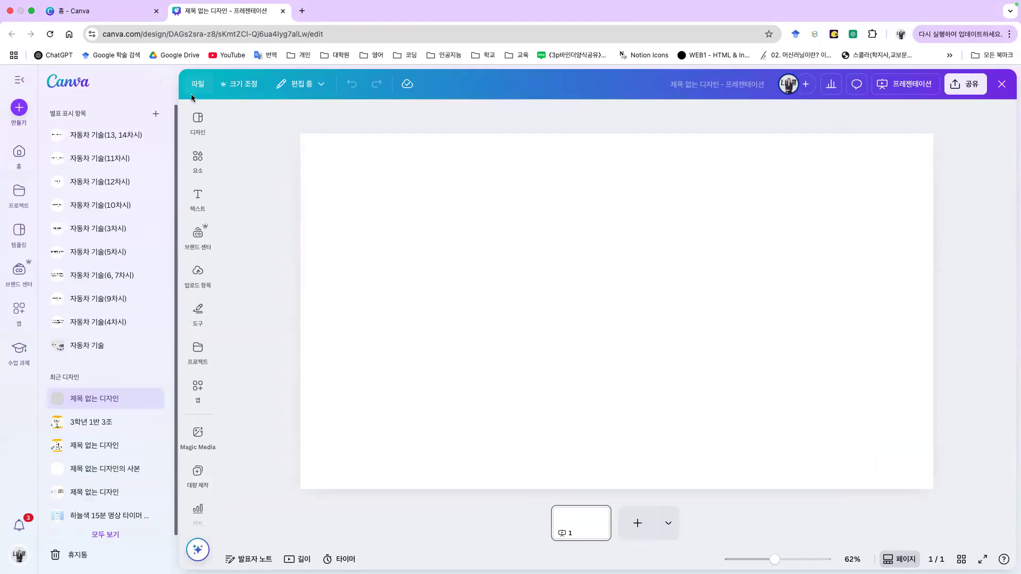
click(19, 80)
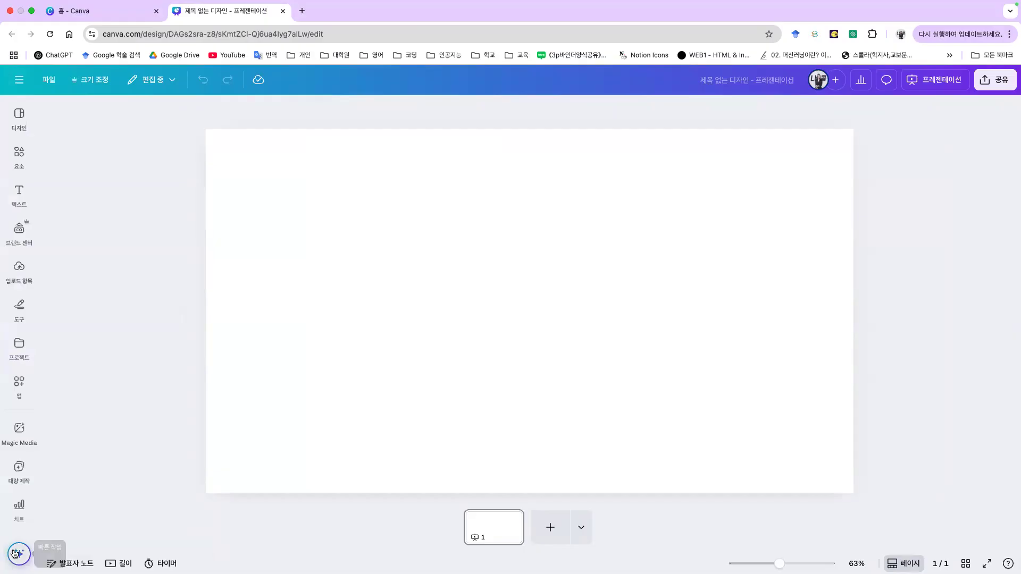
click(16, 554)
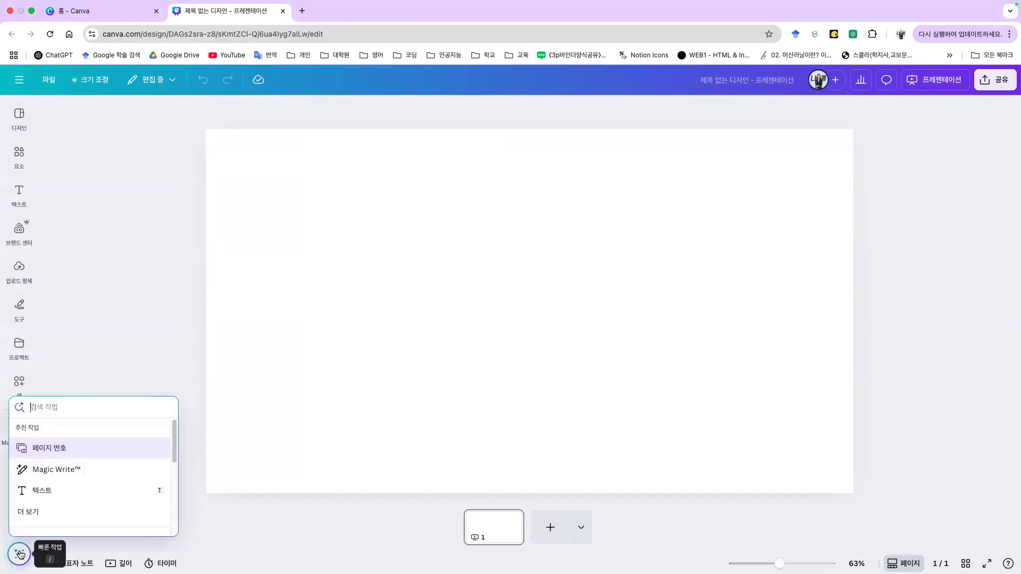
click(64, 471)
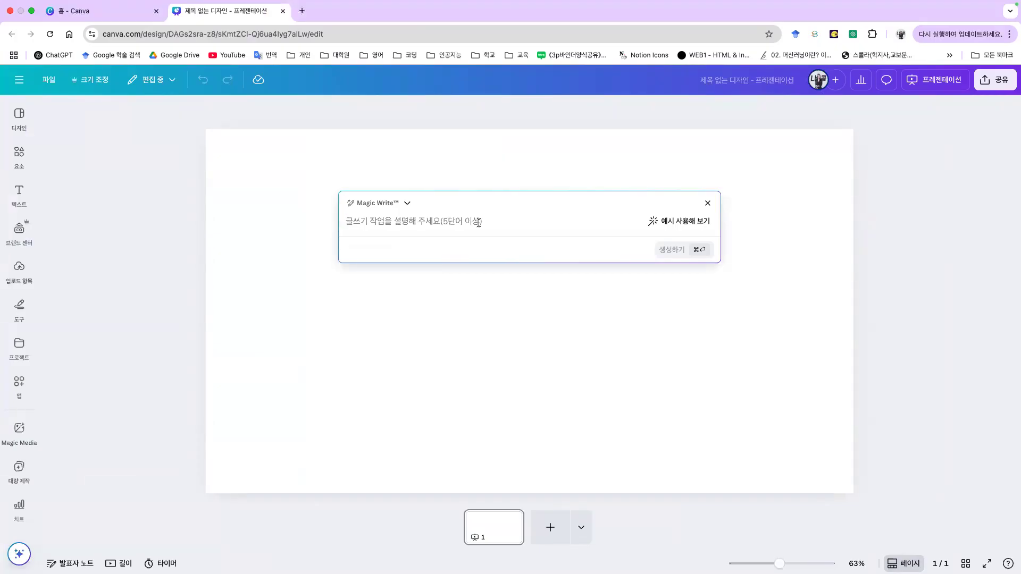
text(캔ㅂ)
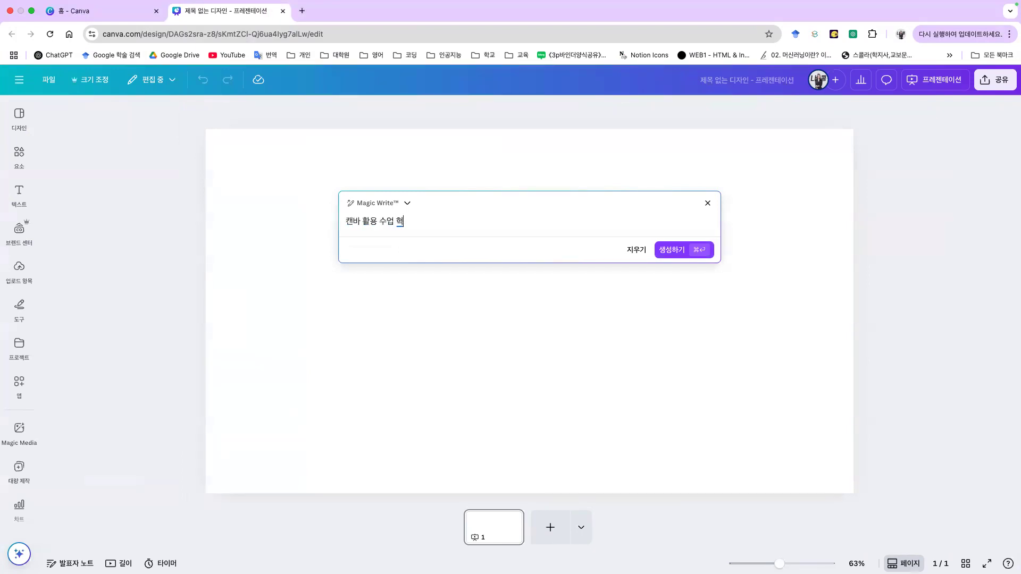
text(바 활용 수업 혁신)
key(Return)
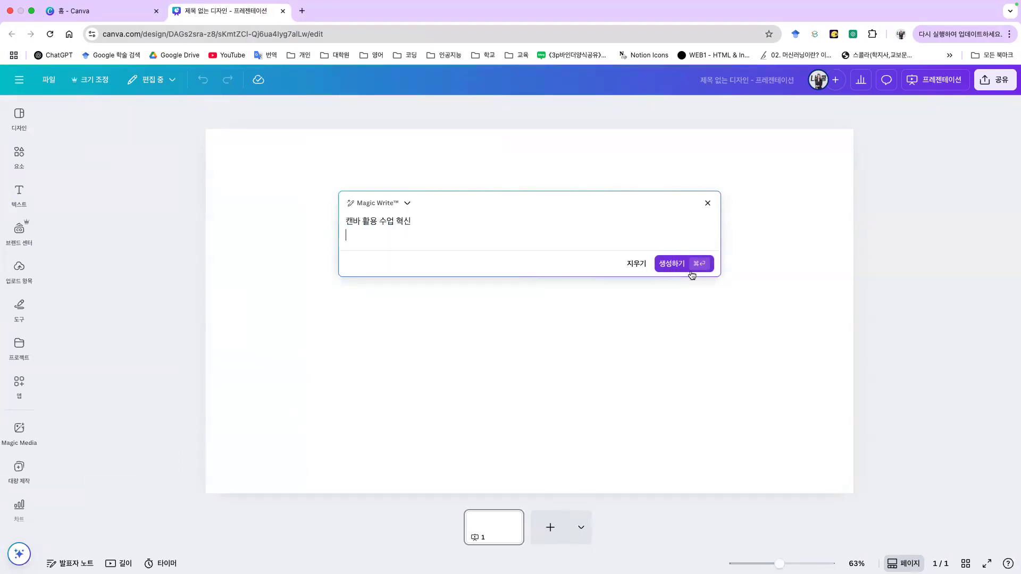
click(693, 268)
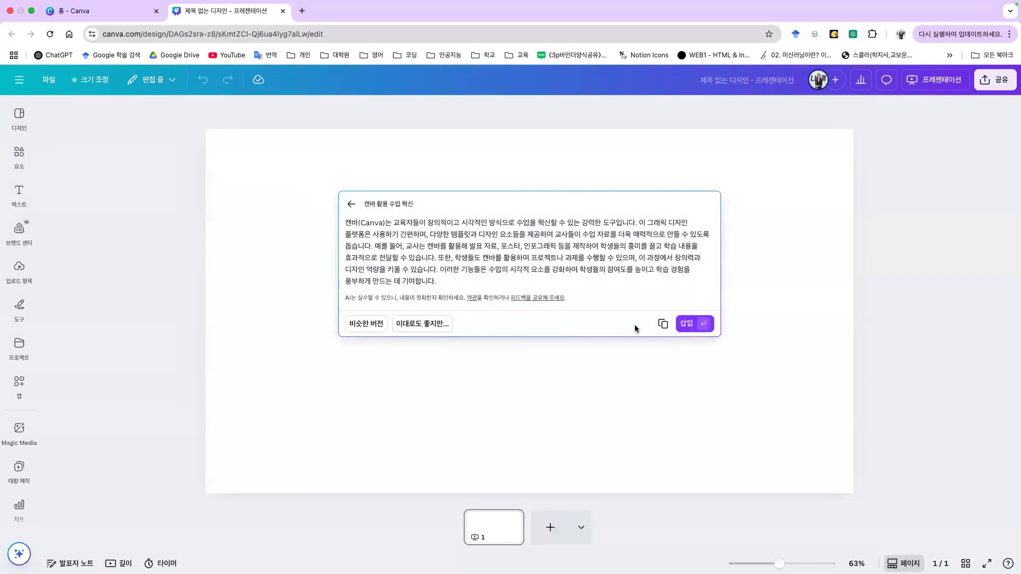
click(688, 323)
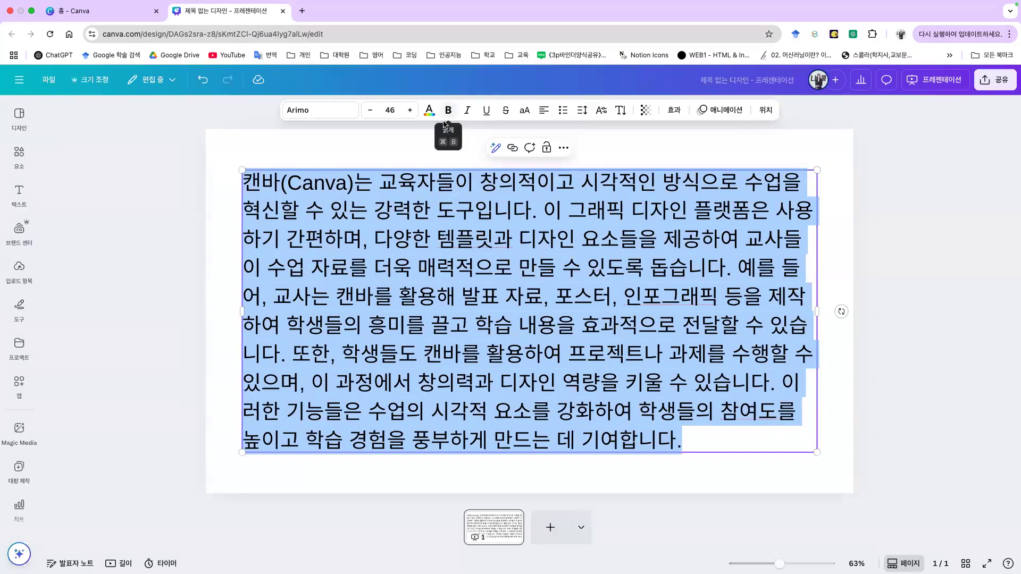
Step: Replace the paragraph with Magic Write's livelier rewrite and centre the text box horizontally
click(504, 151)
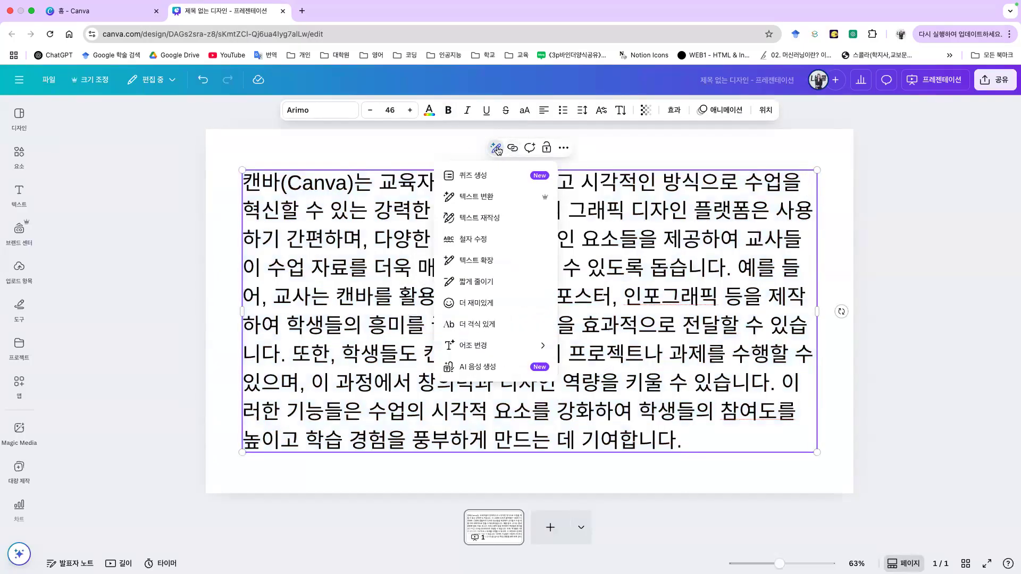
click(519, 303)
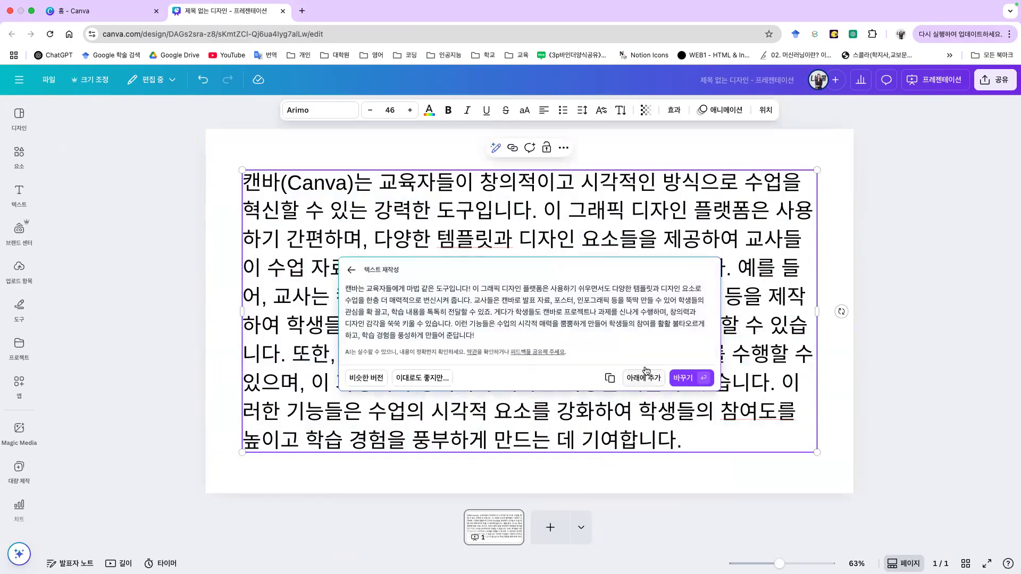
drag(626, 301, 648, 301)
drag(402, 325, 479, 338)
click(658, 357)
click(689, 378)
click(603, 351)
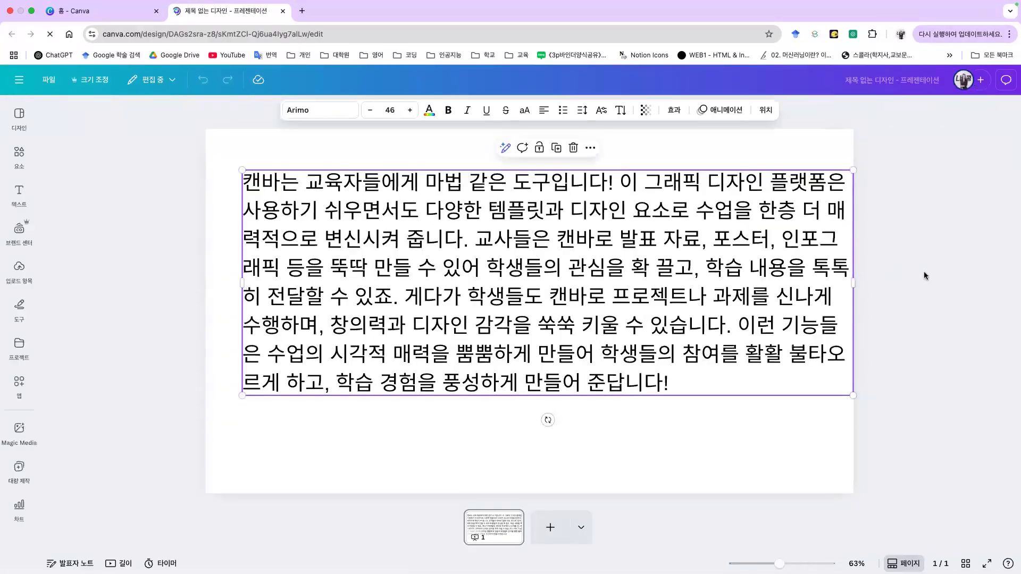
drag(677, 267, 649, 290)
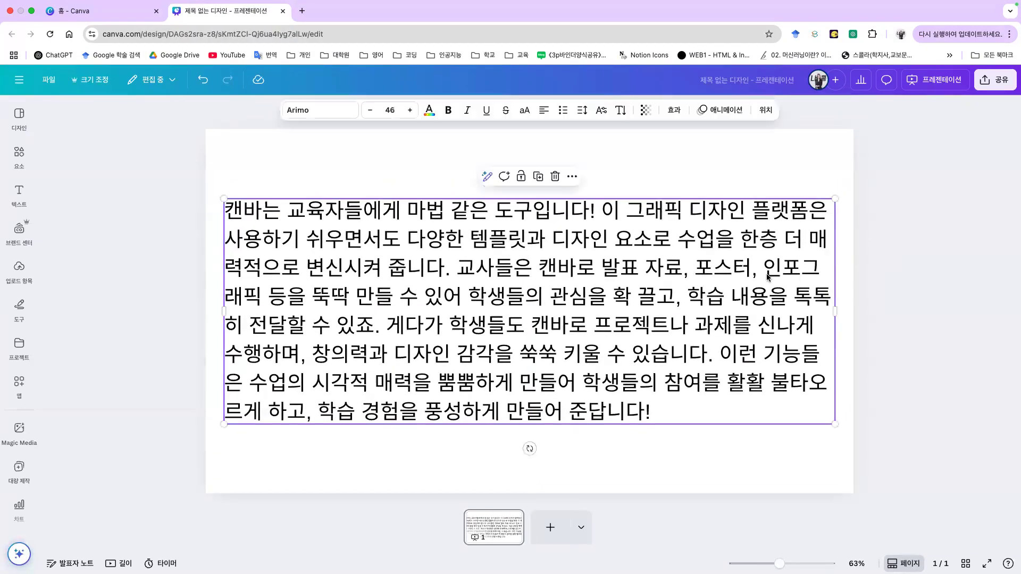
Step: Generate a quiz from the paragraph, submit the correct second answer, then go to Canva home
right_click(804, 296)
click(806, 238)
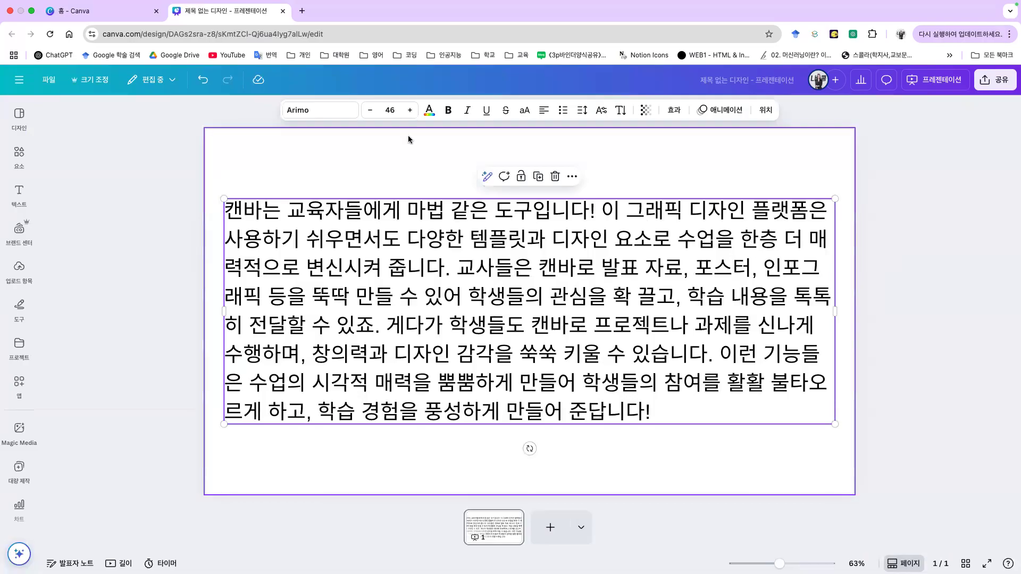
click(485, 178)
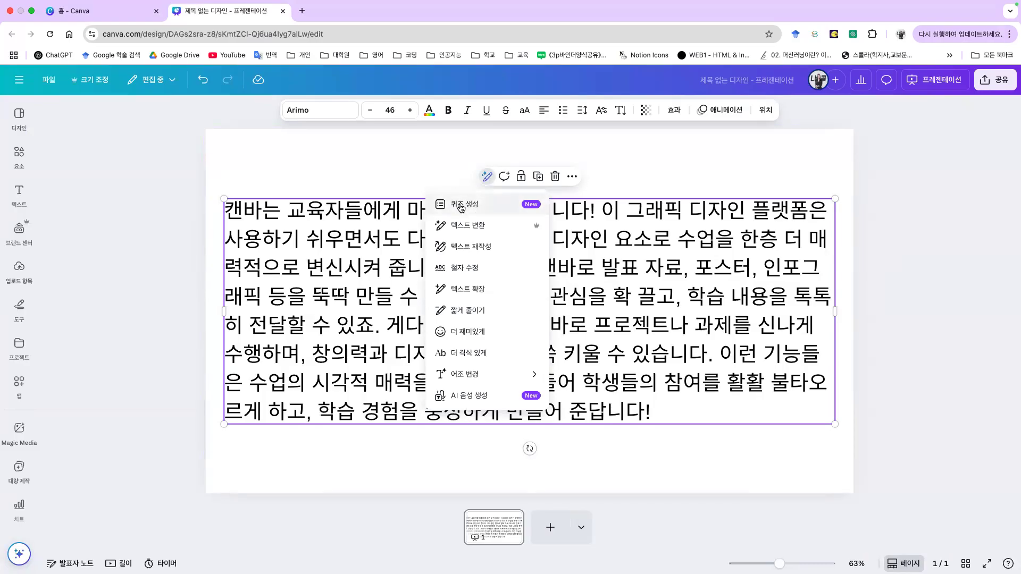
click(471, 207)
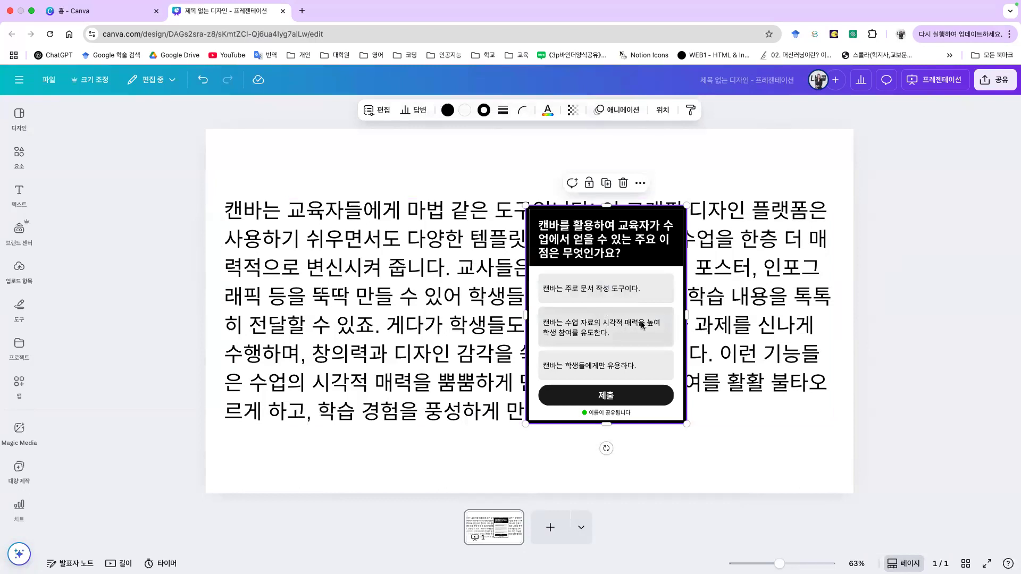
click(609, 332)
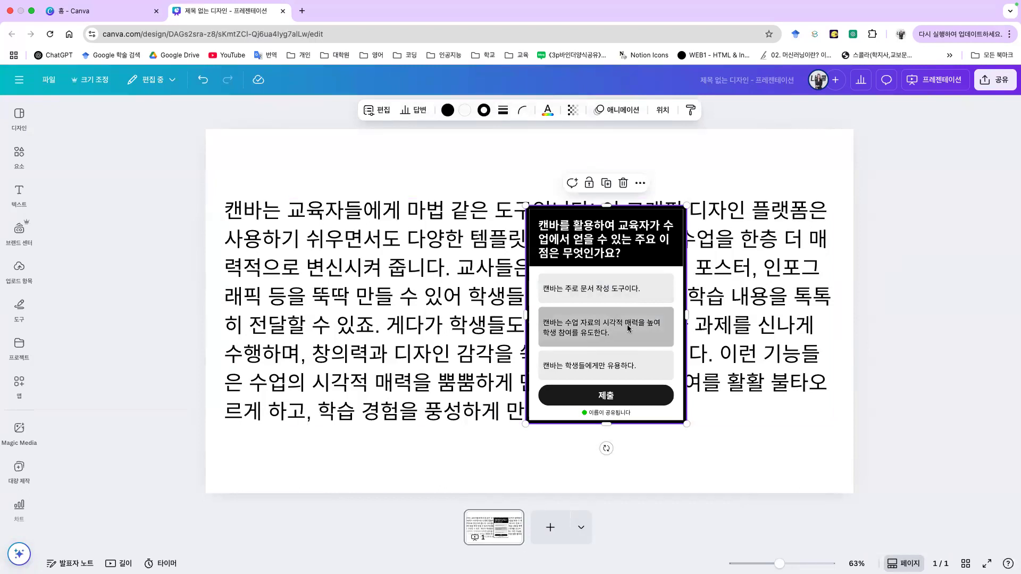
click(621, 400)
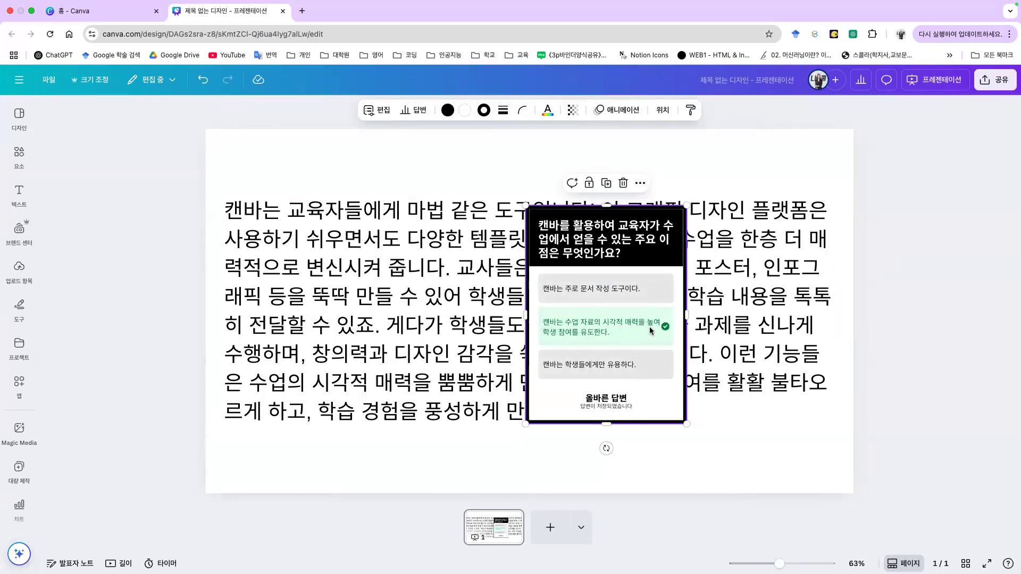
click(75, 7)
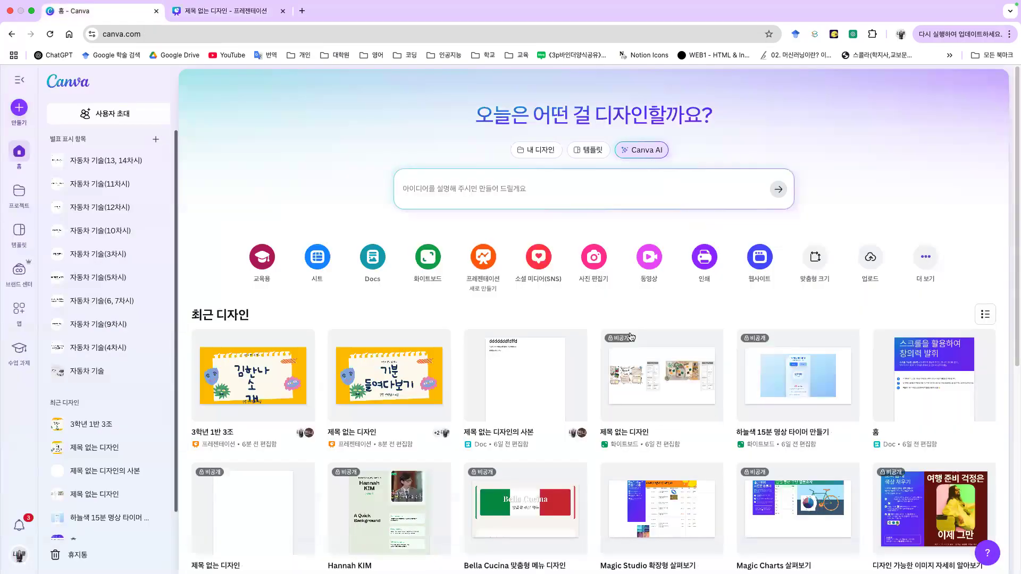
Step: Find and open the 자동차 기술(3차시) design from the home page
scroll(849, 330, down, 6)
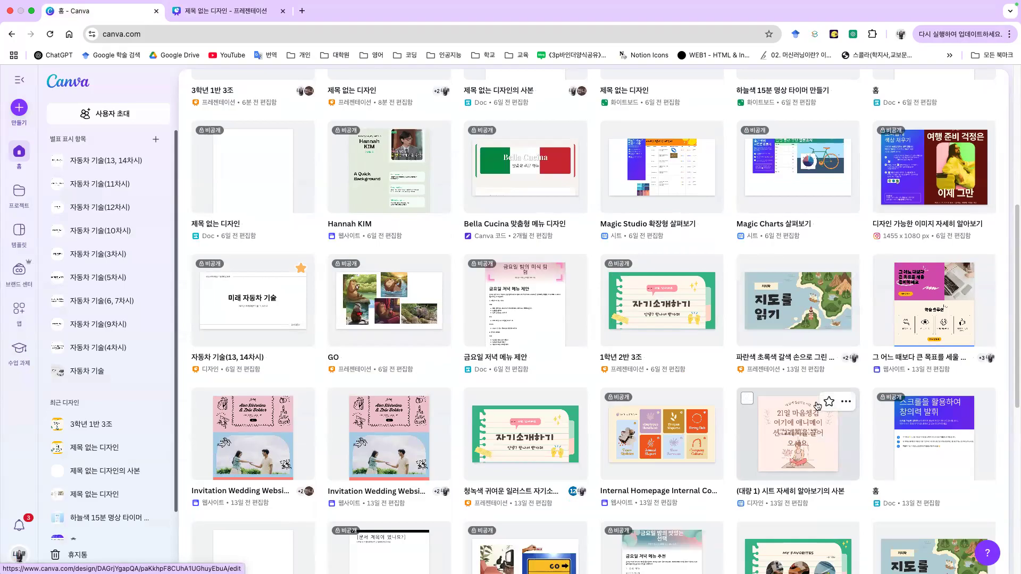
scroll(805, 390, down, 1)
scroll(806, 401, down, 10)
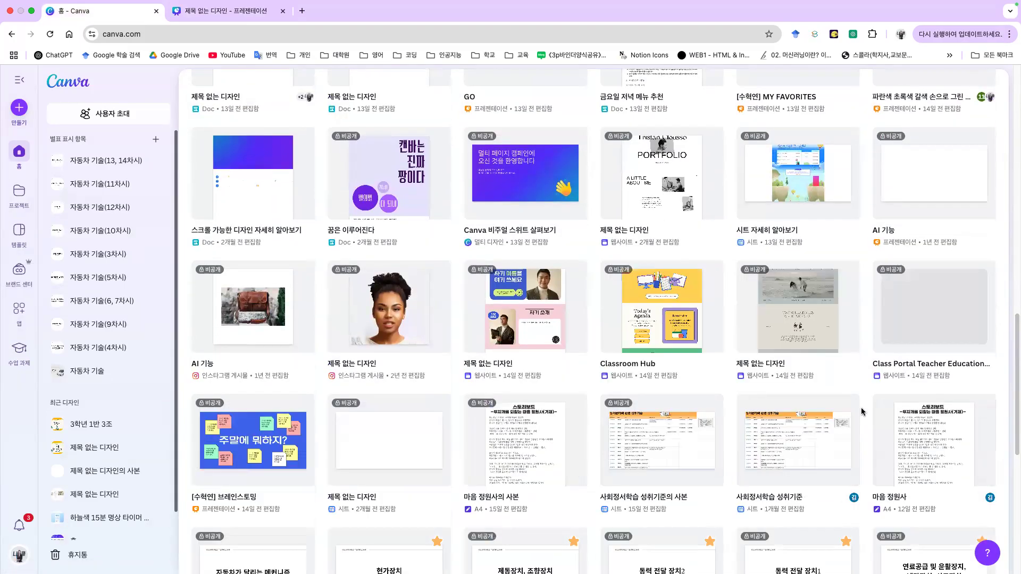
scroll(861, 421, down, 8)
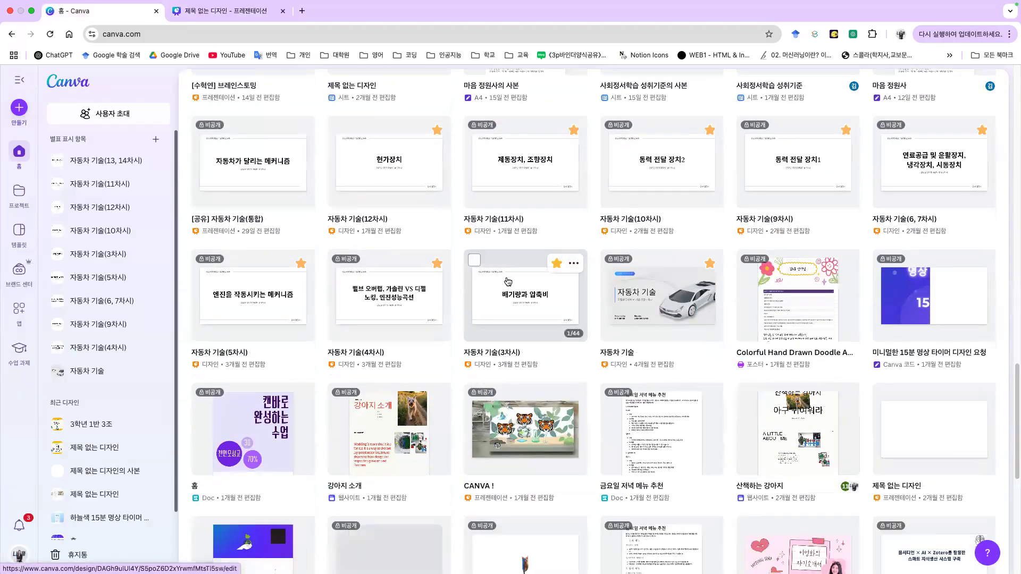
click(521, 309)
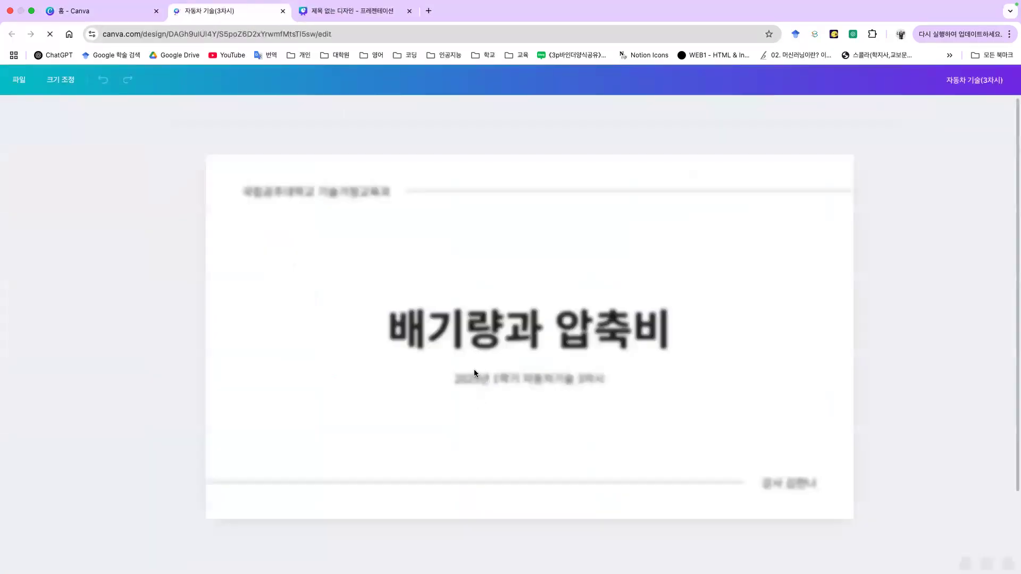
Step: Generate a Magic Write quiz from the title 배기량과 압축비 and place it on the slide's right
click(573, 303)
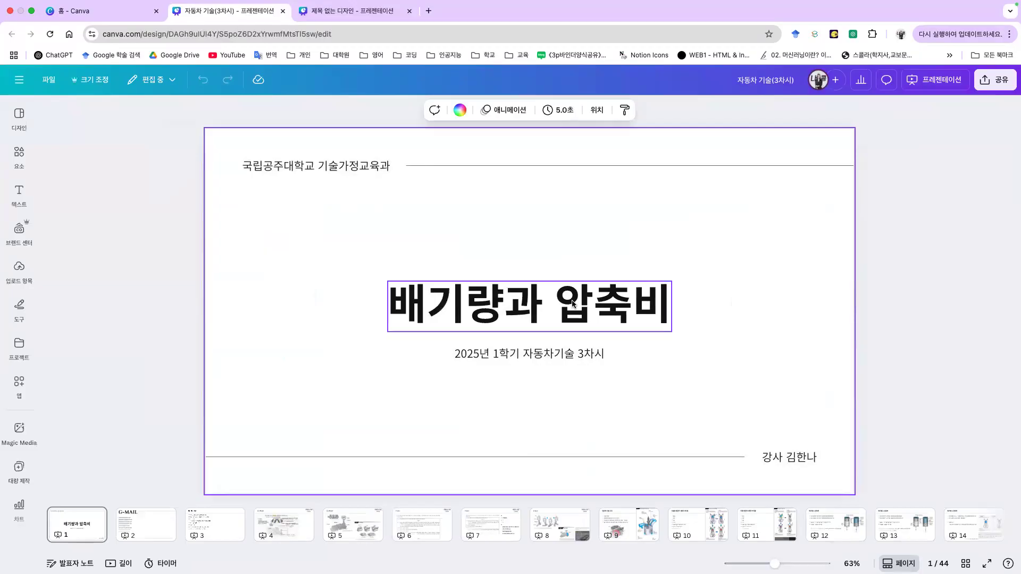
click(736, 341)
click(422, 308)
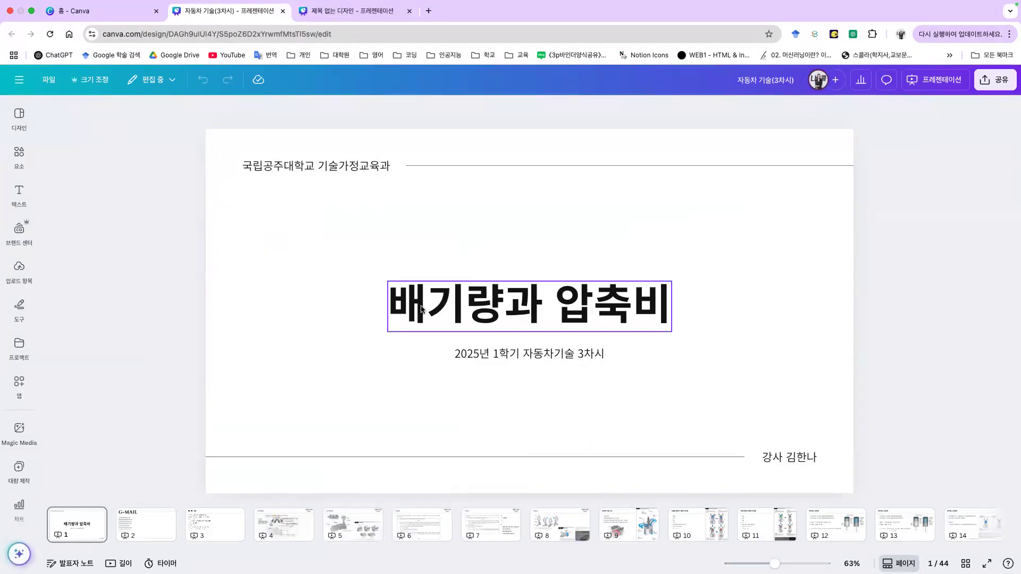
double_click(422, 308)
key(Escape)
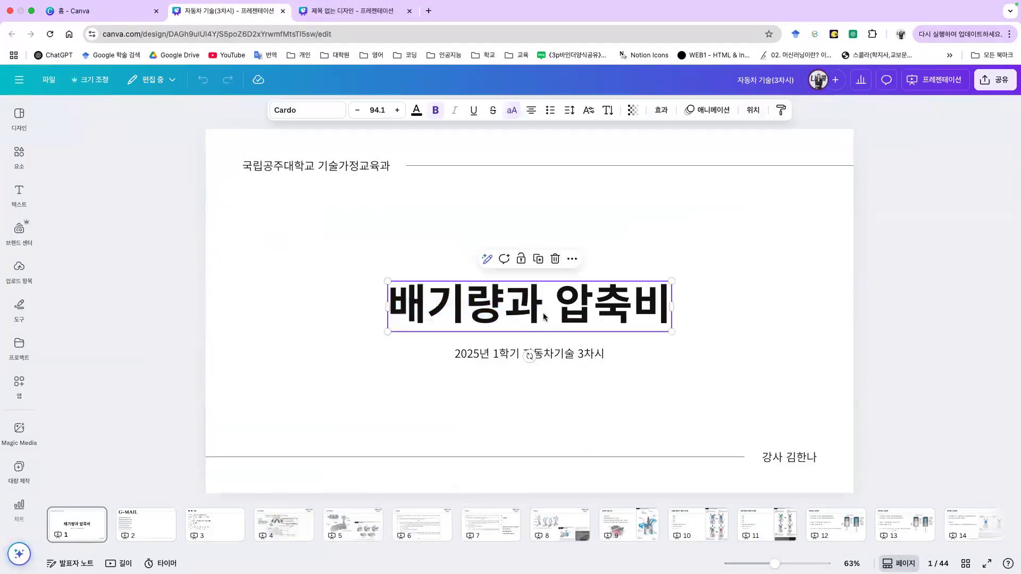
click(487, 259)
click(463, 282)
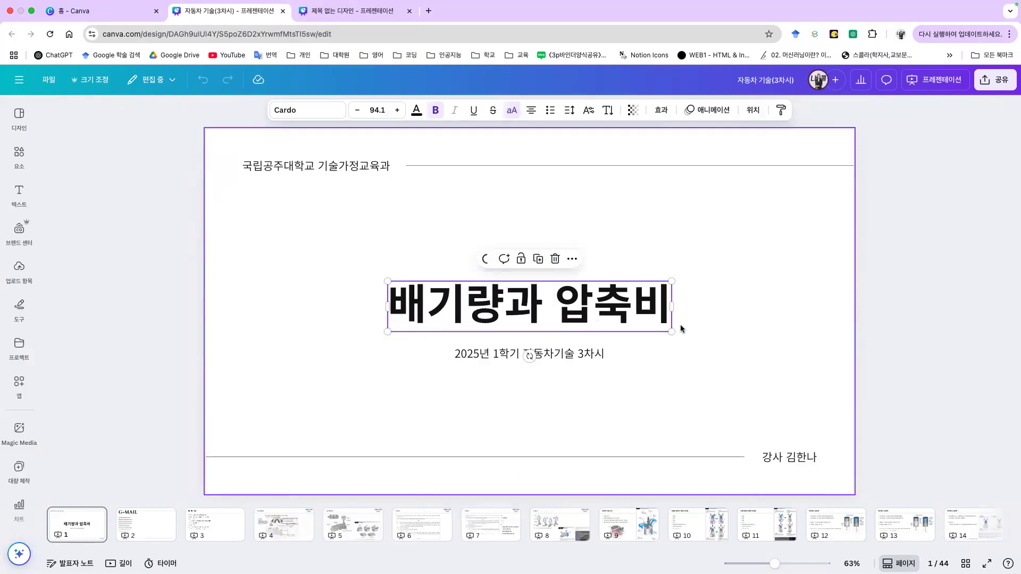
drag(529, 221, 741, 206)
click(611, 383)
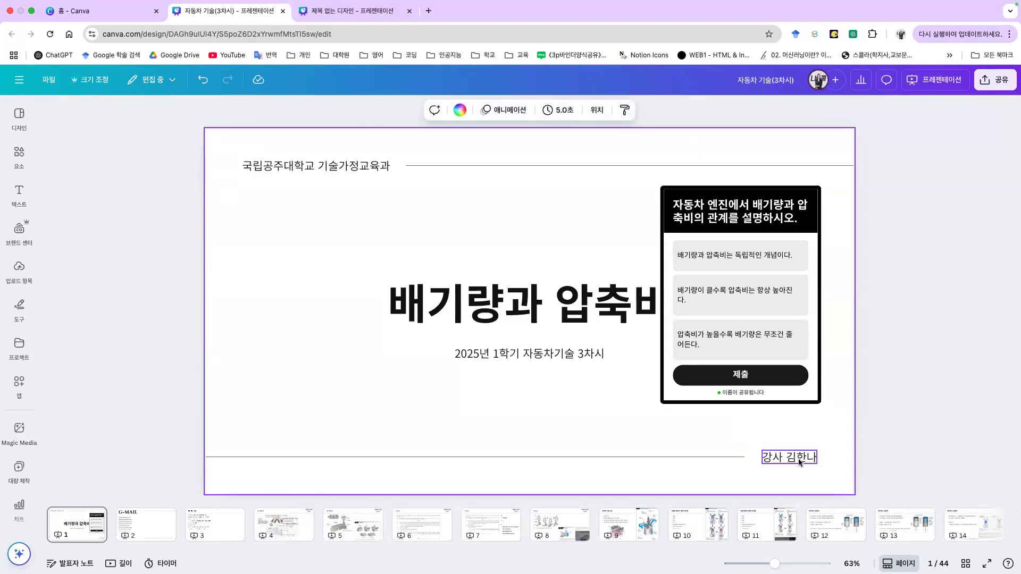
Step: Generate a quiz from the lecturer line, answer 교육 전문가, and move it to the right edge
click(798, 458)
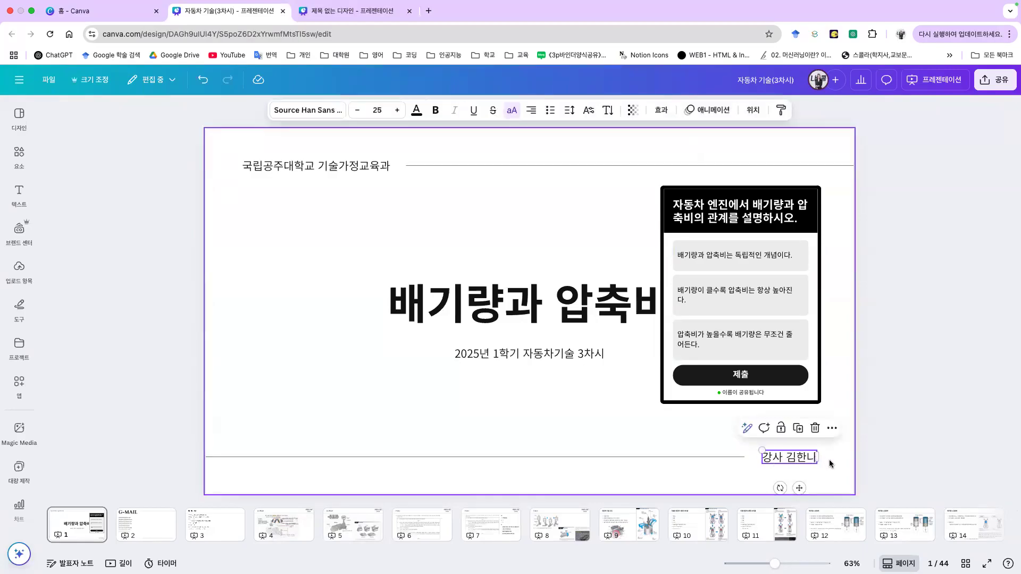
click(747, 428)
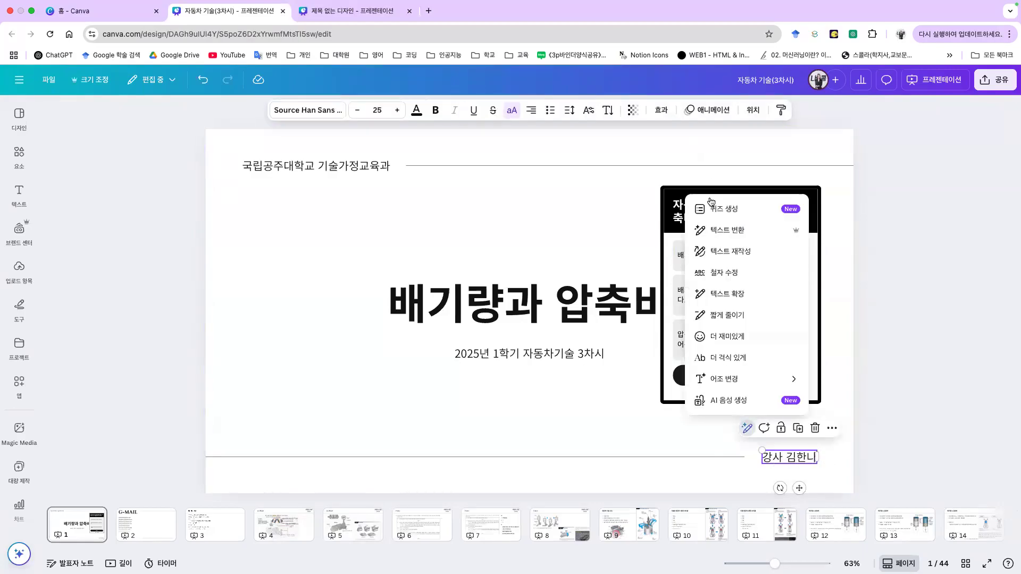
click(735, 213)
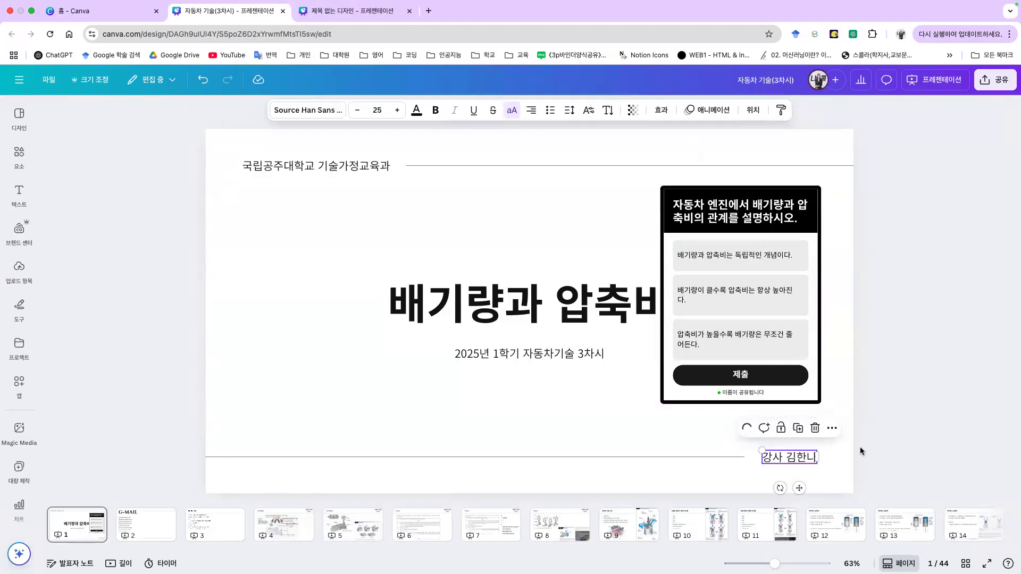
drag(557, 241, 680, 268)
click(626, 359)
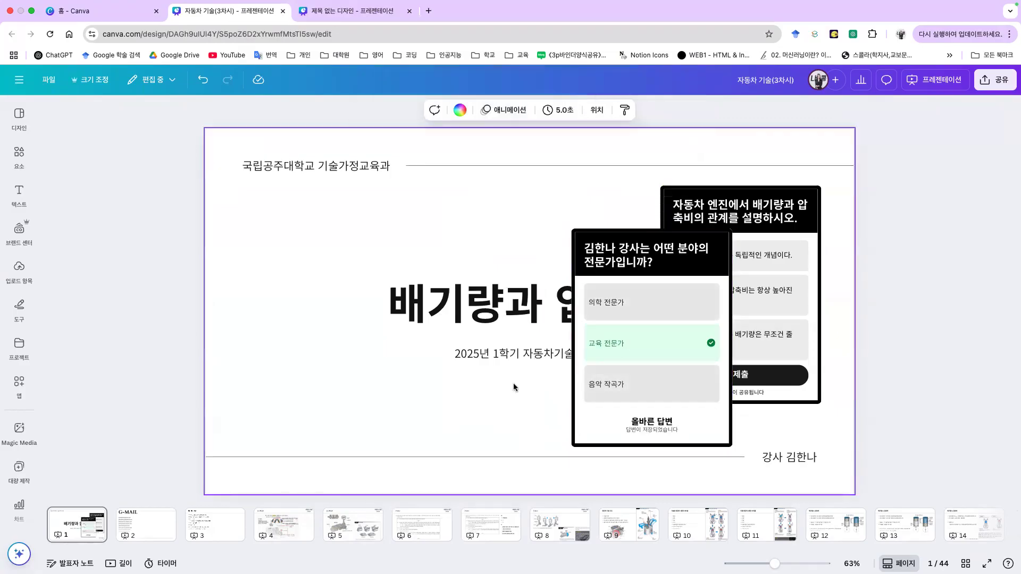
drag(637, 249, 786, 249)
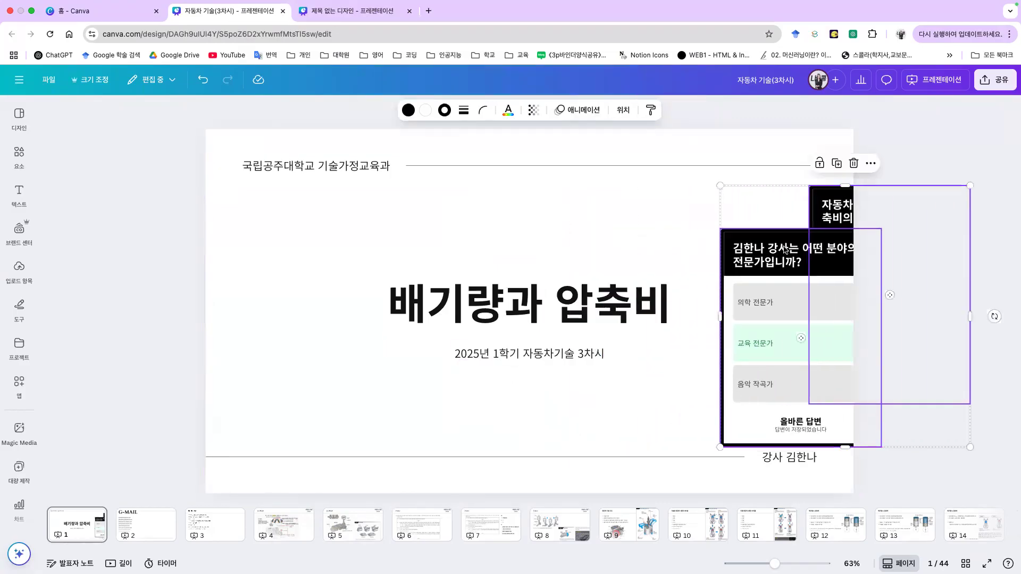
Step: Generate a quiz from the subtitle '2025년 1학기 자동차기술 3차시', then remove the quizzes from the slide
click(556, 351)
click(486, 329)
click(460, 370)
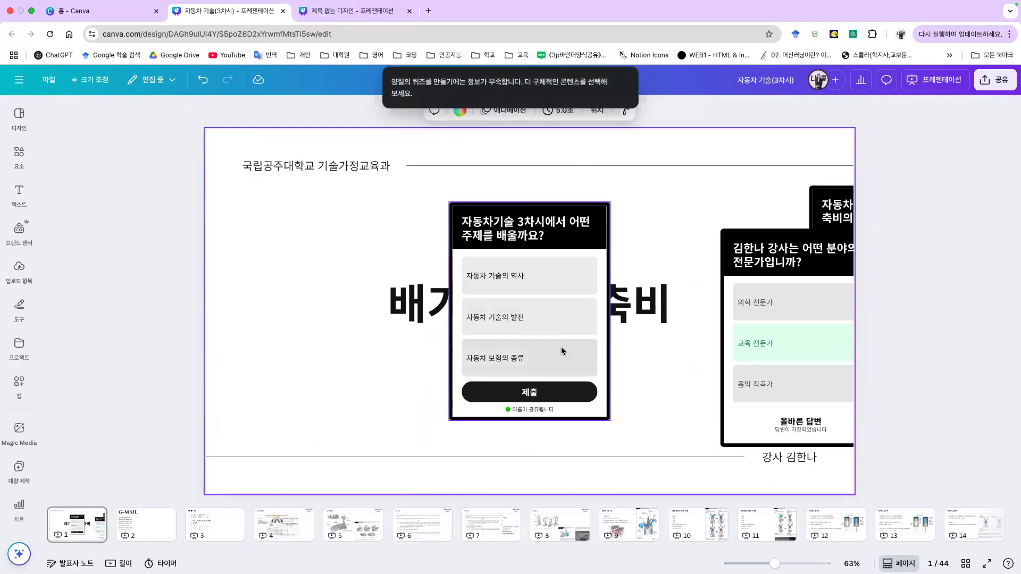
click(579, 239)
key(ctrl+z)
key(ctrl+z)
key(ctrl+z)
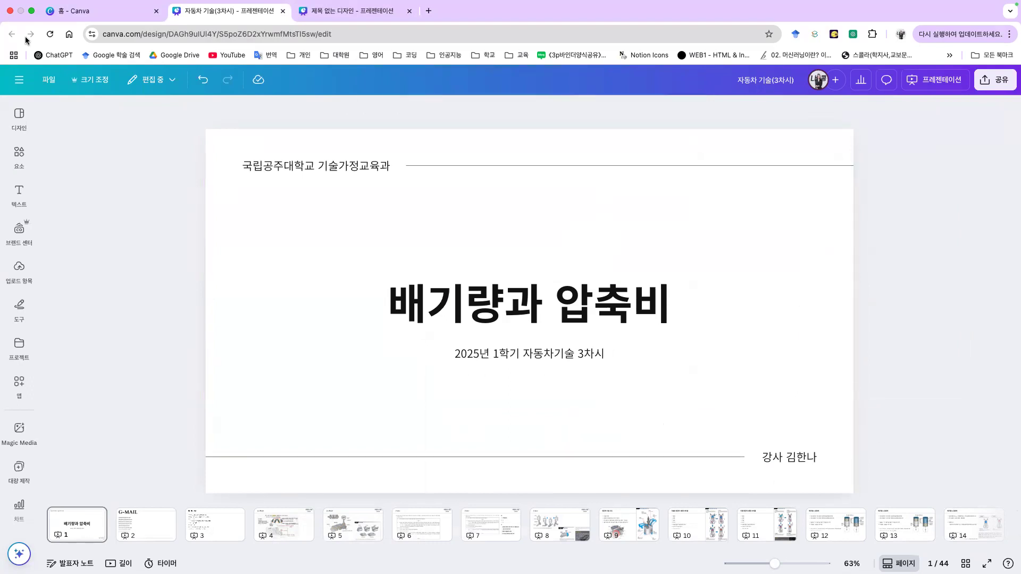
Step: Close the 자동차 기술(3차시) presentation and create a new Canva Doc
click(283, 12)
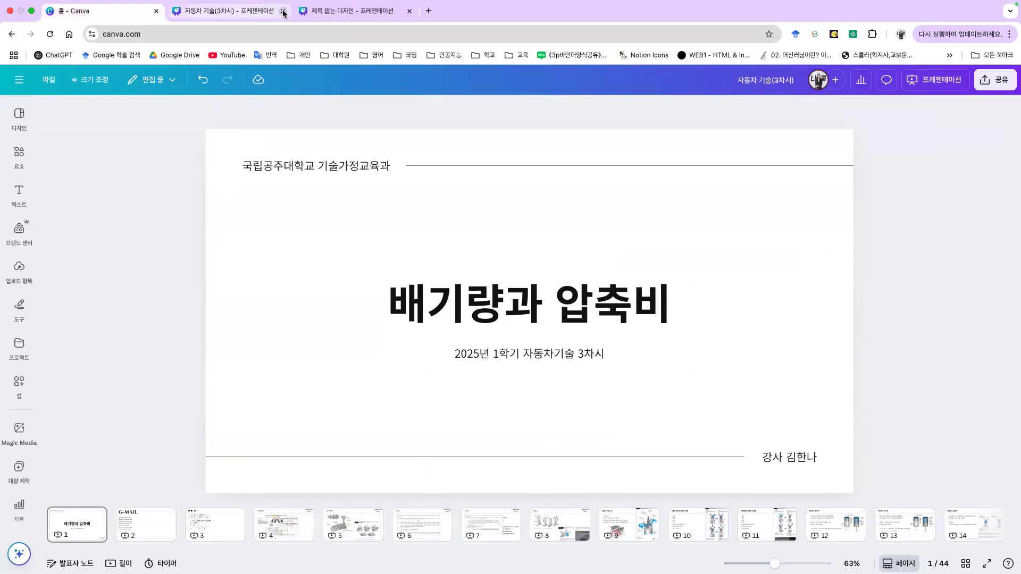
scroll(473, 312, up, 10)
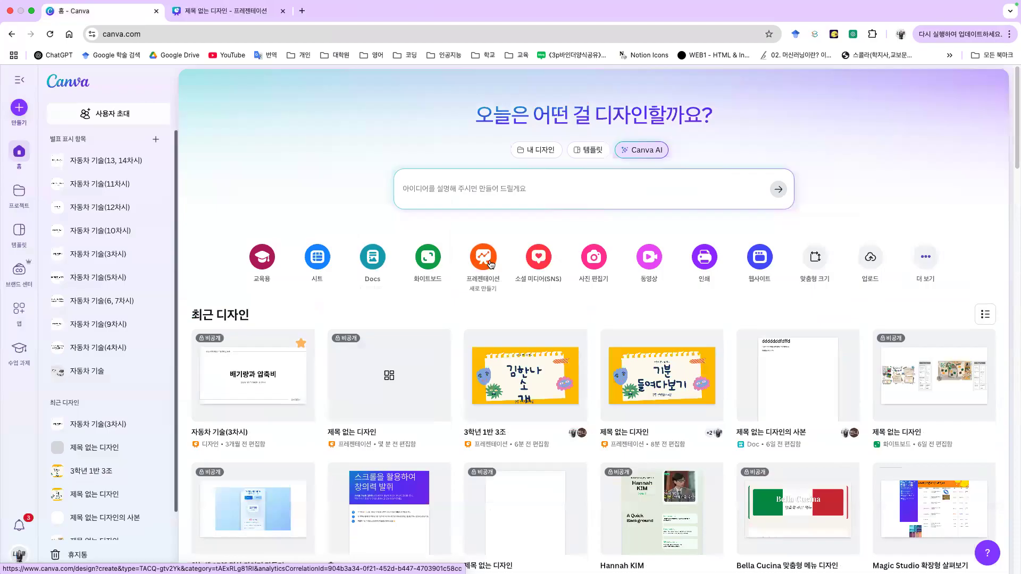
click(373, 257)
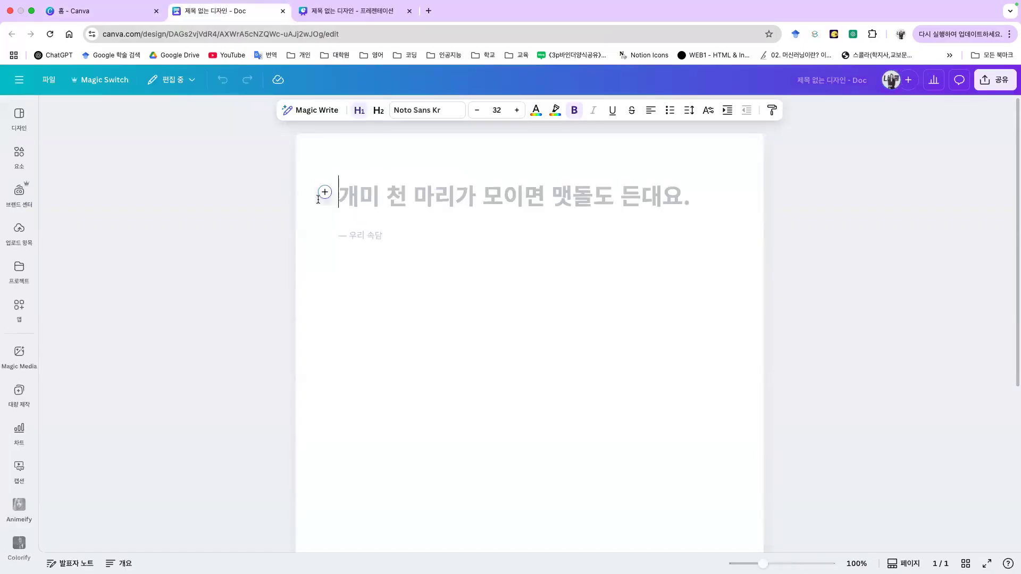
Step: Generate Friday dinner menu ideas with Magic Write prompt '금요일 저녁 메뉴 추천해줘' and insert them
click(325, 193)
click(373, 254)
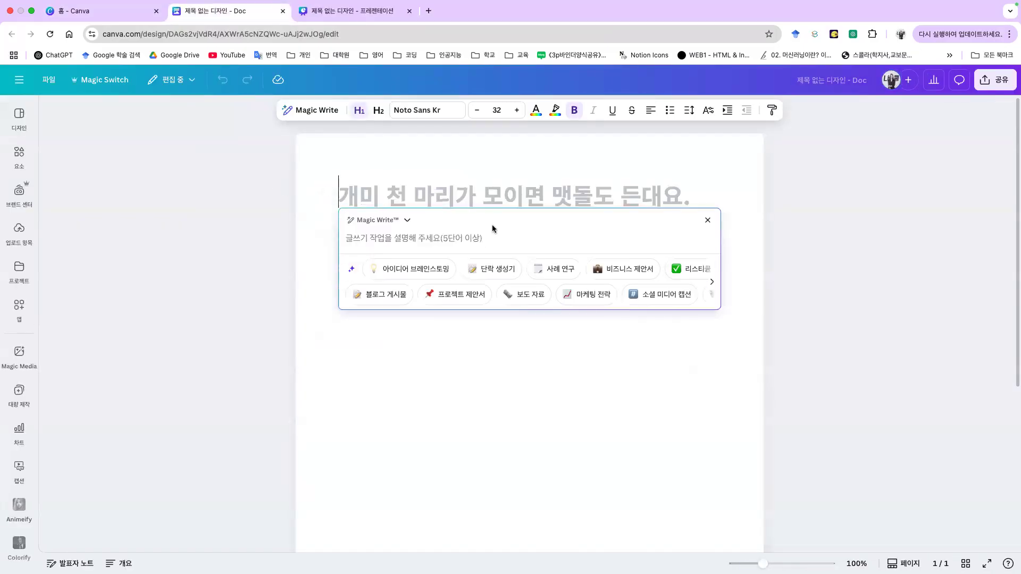
text(ㄱ)
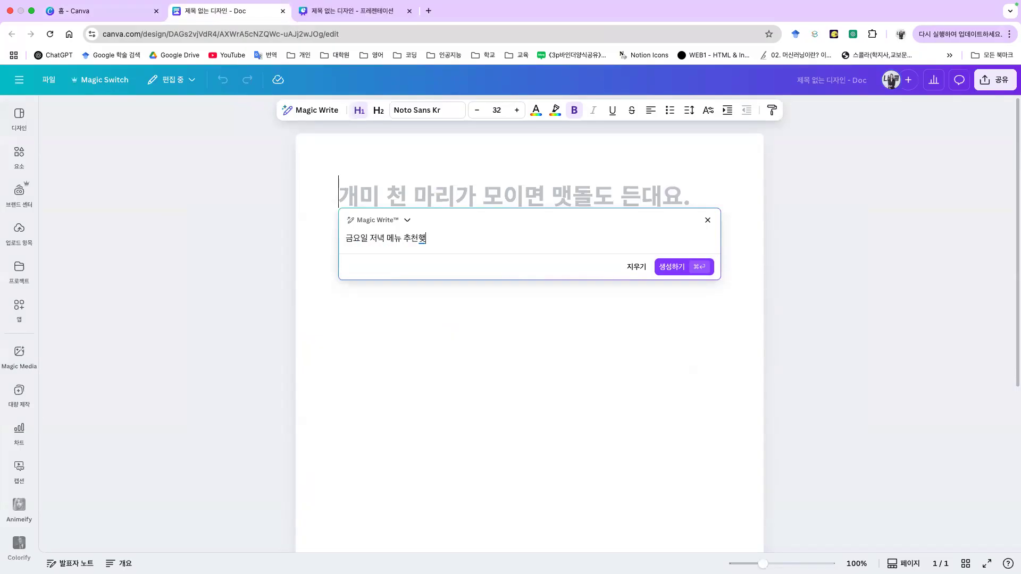
text(요일 저녁 메뉴 추천해줘)
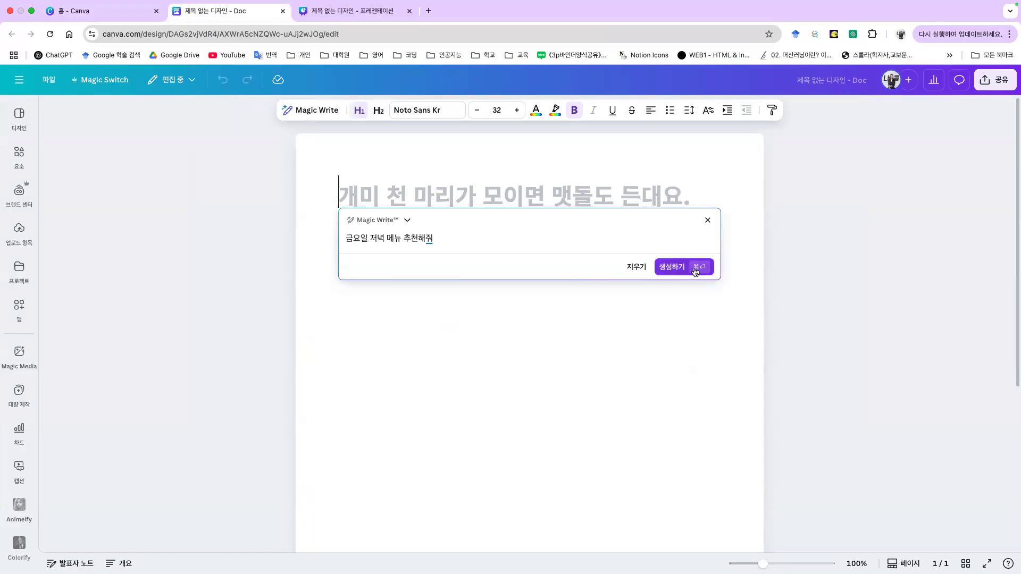
click(694, 266)
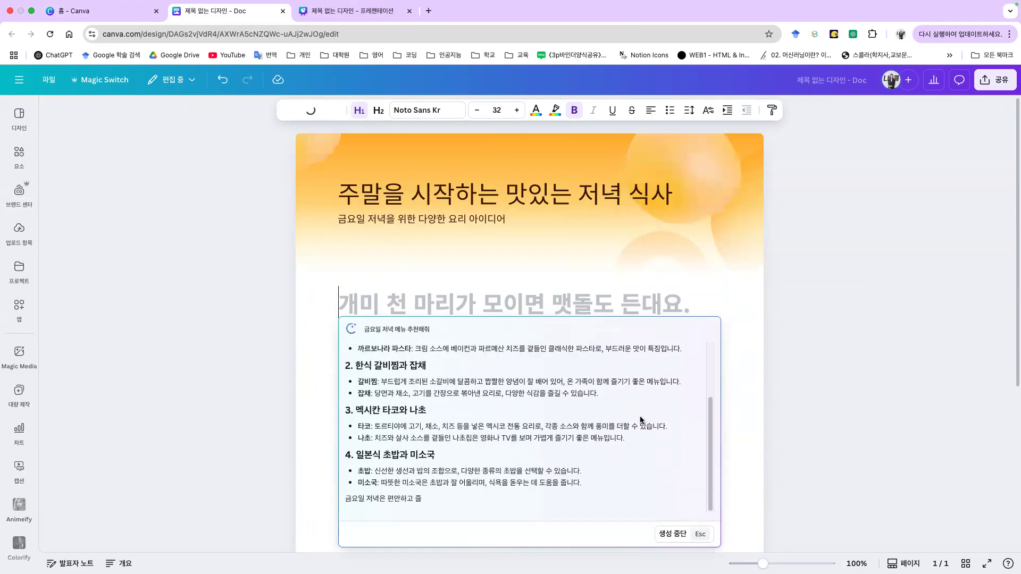
drag(357, 362, 625, 420)
click(687, 534)
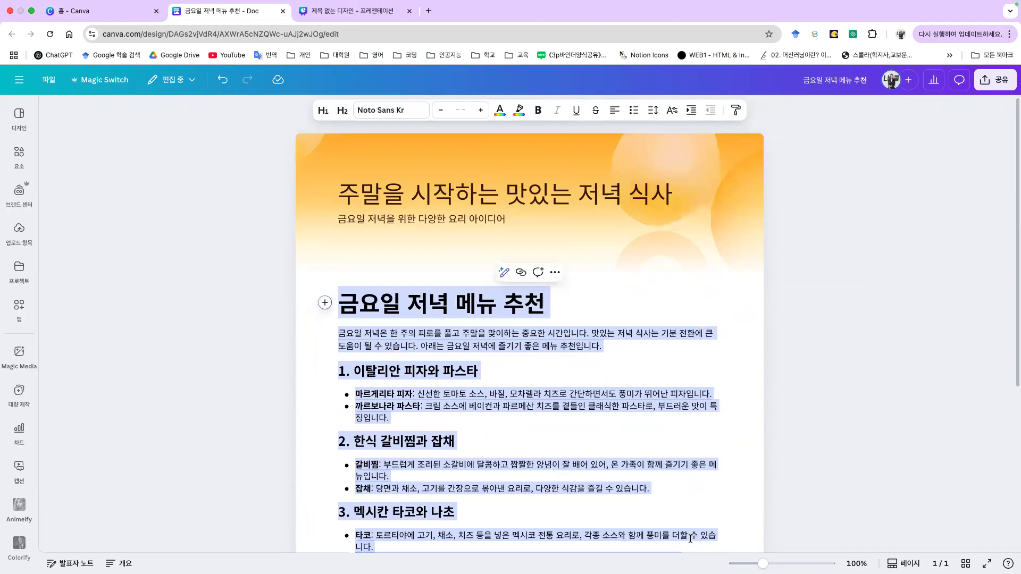
Step: Review the inserted menu text and return to the Canva home page
scroll(931, 436, down, 5)
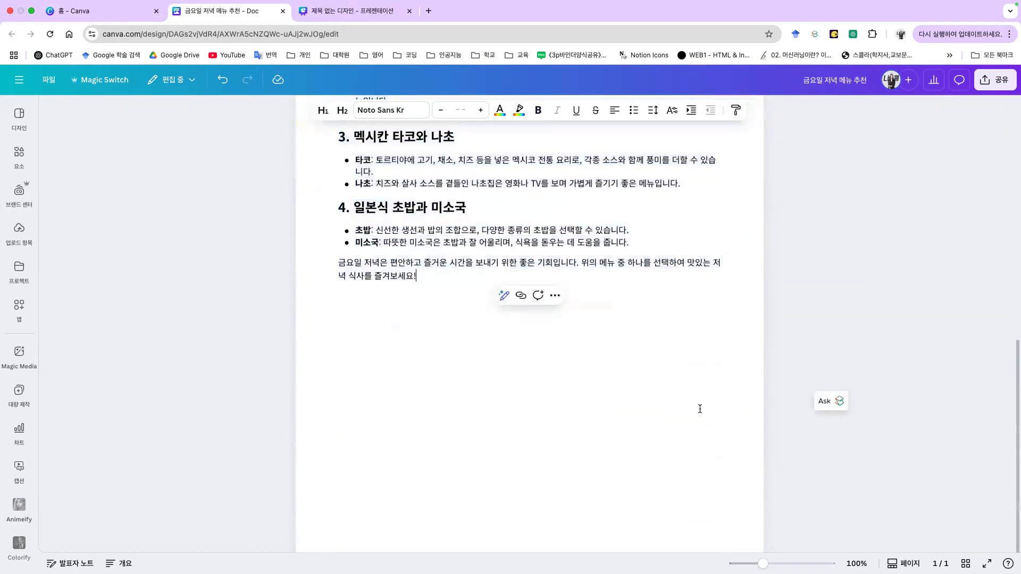
click(701, 394)
scroll(698, 408, up, 5)
scroll(684, 401, down, 6)
scroll(466, 338, up, 7)
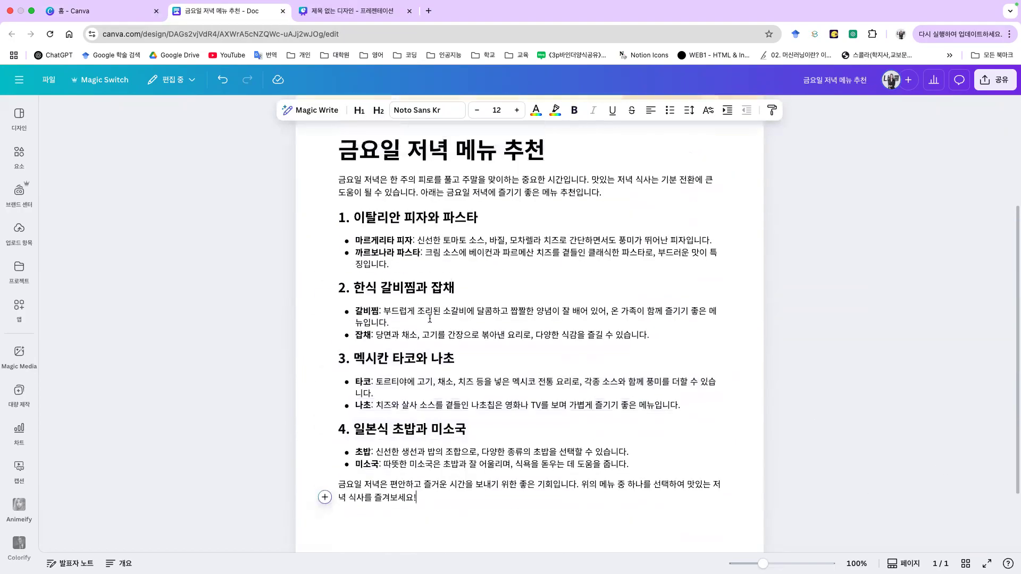
click(55, 12)
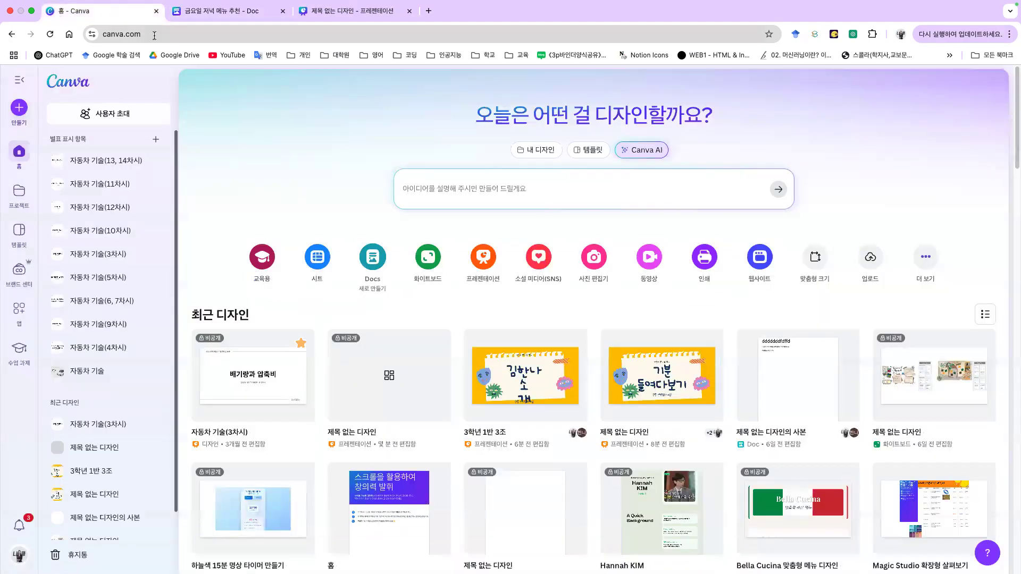
Step: Present the Magic Media slides up to the giraffe image example, exit, then start presenting again
click(216, 12)
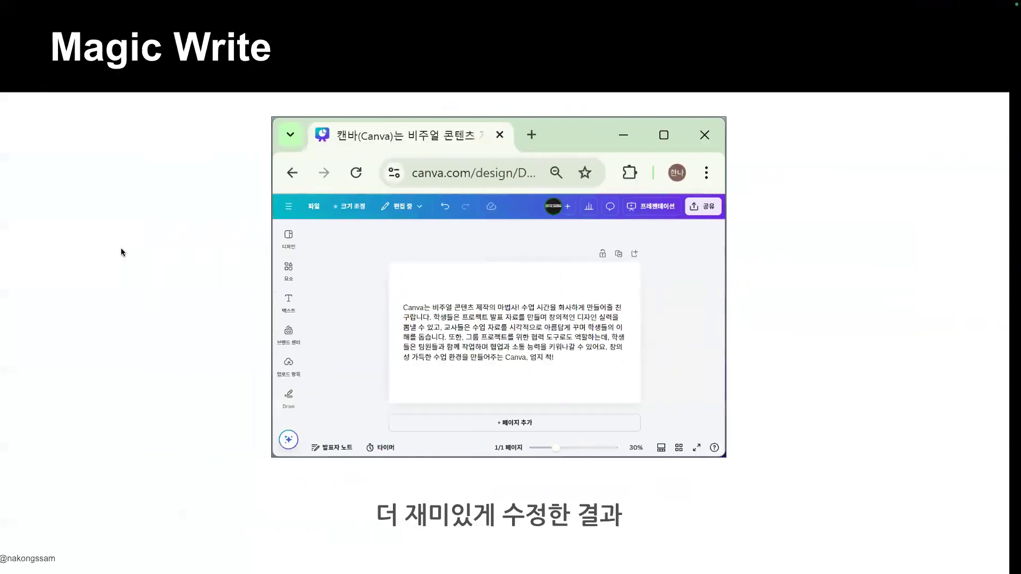
key(Right)
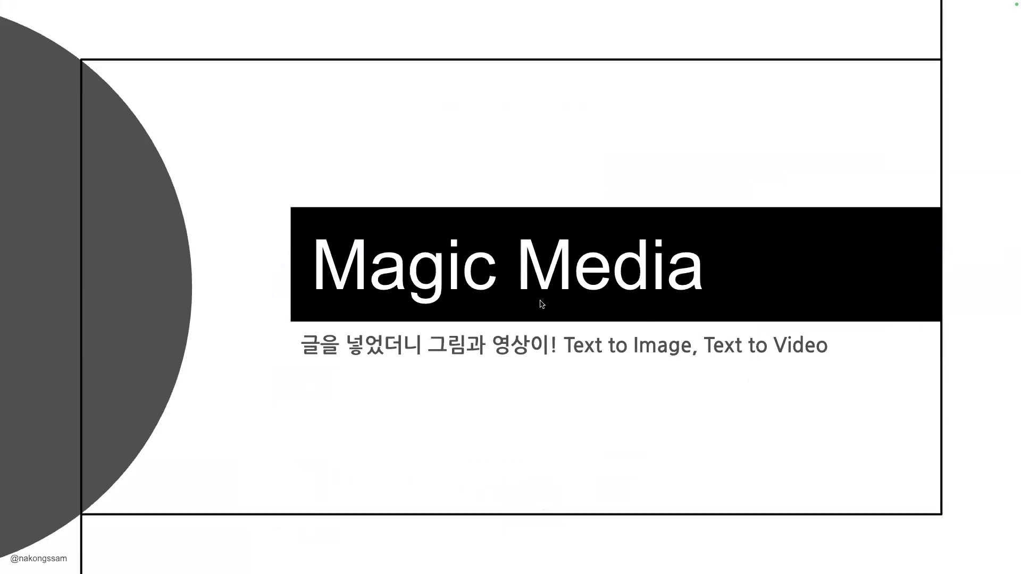
click(487, 388)
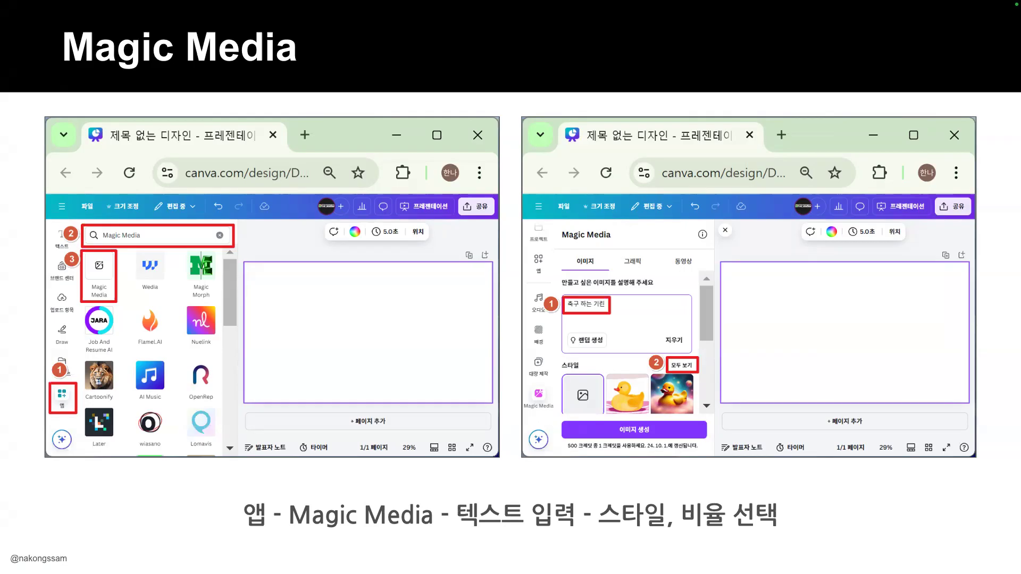
click(621, 398)
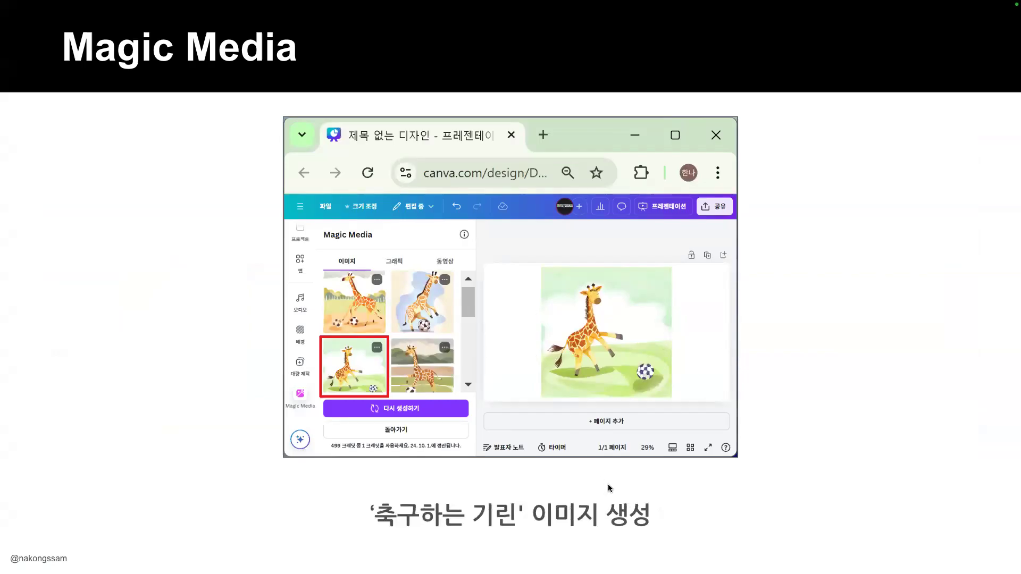
key(Escape)
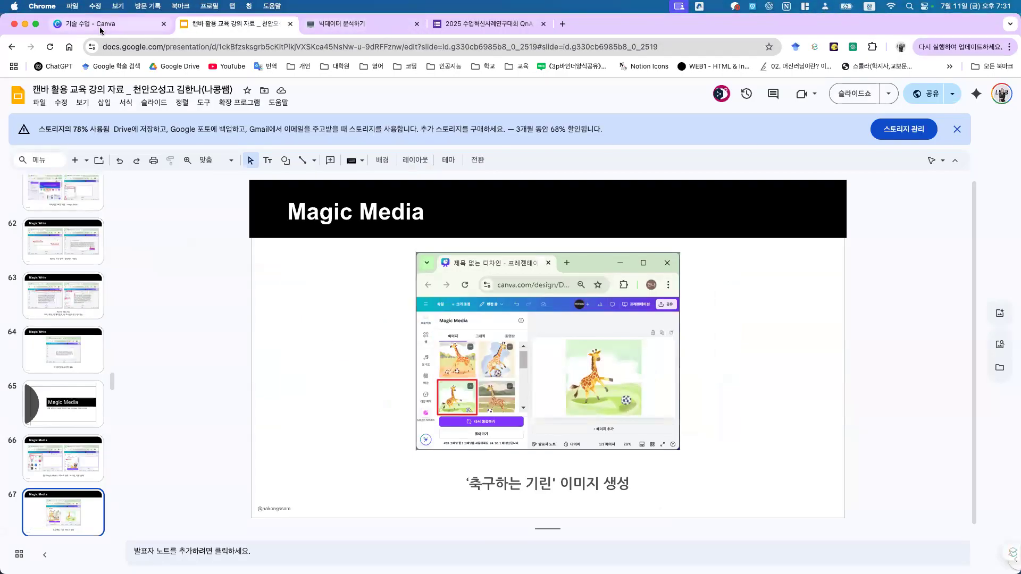
click(851, 97)
Step: Leave the slideshow, switch to the untitled presentation, and open Magic Media from Apps
key(Escape)
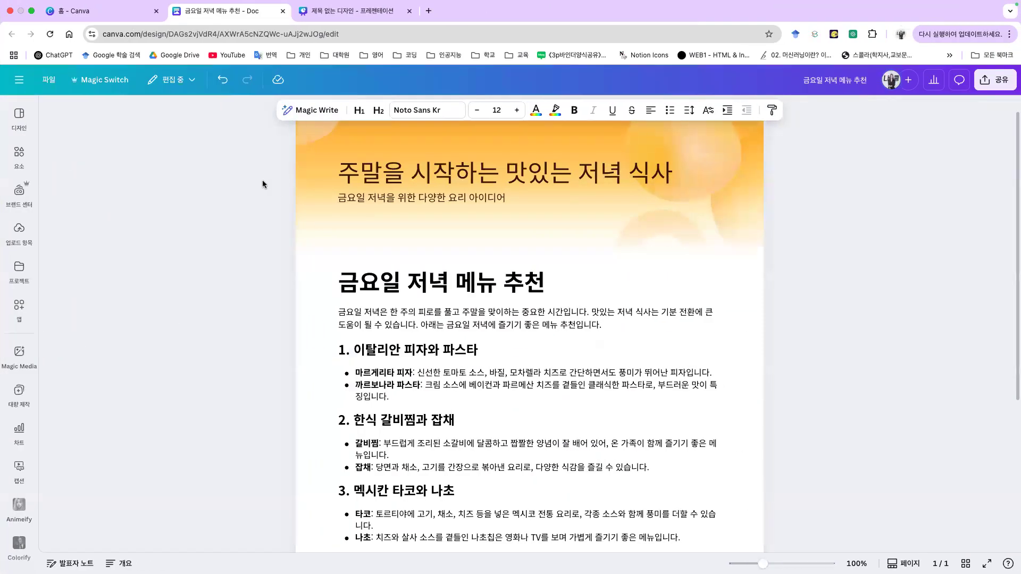
click(325, 12)
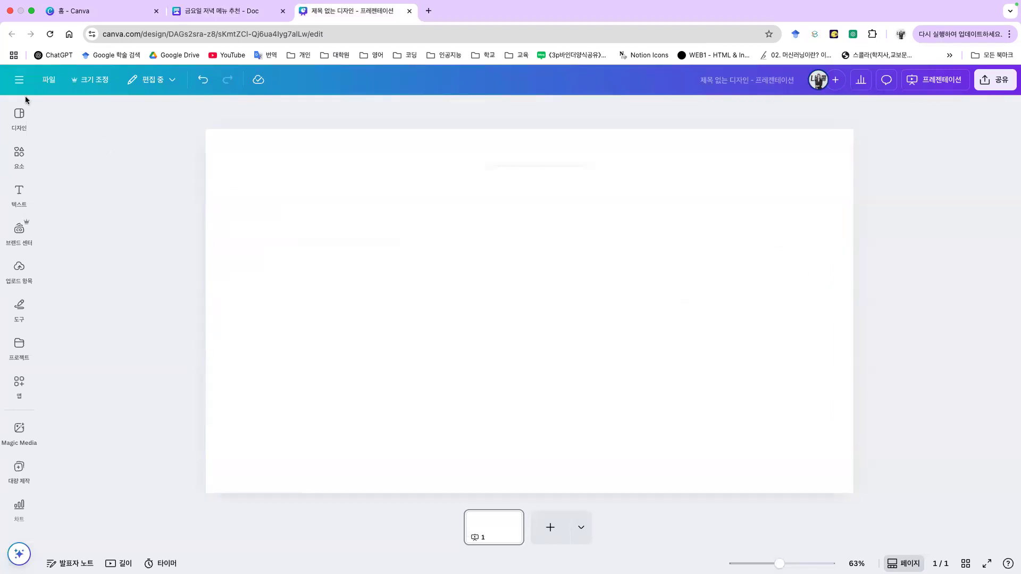
click(30, 399)
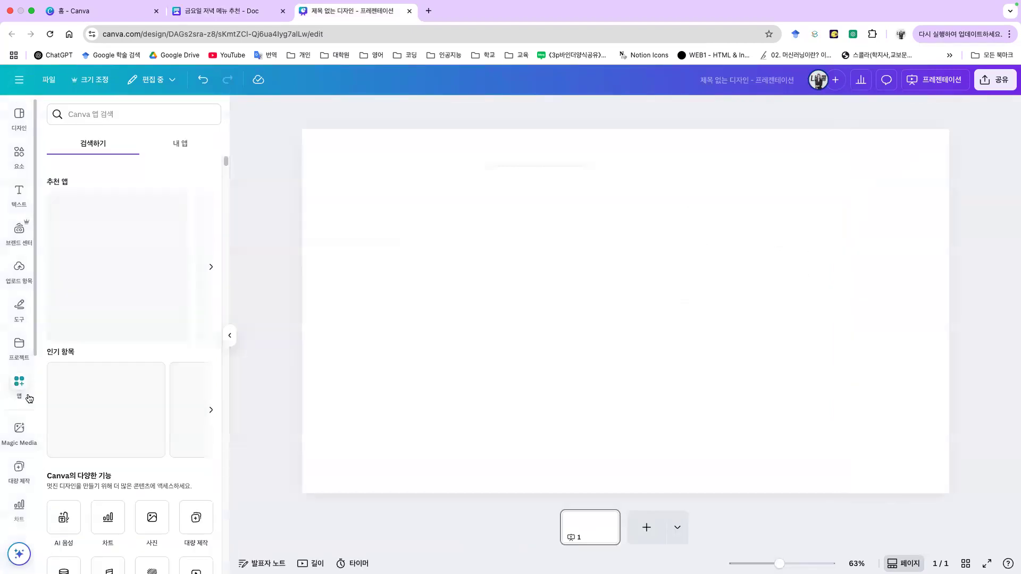
click(31, 426)
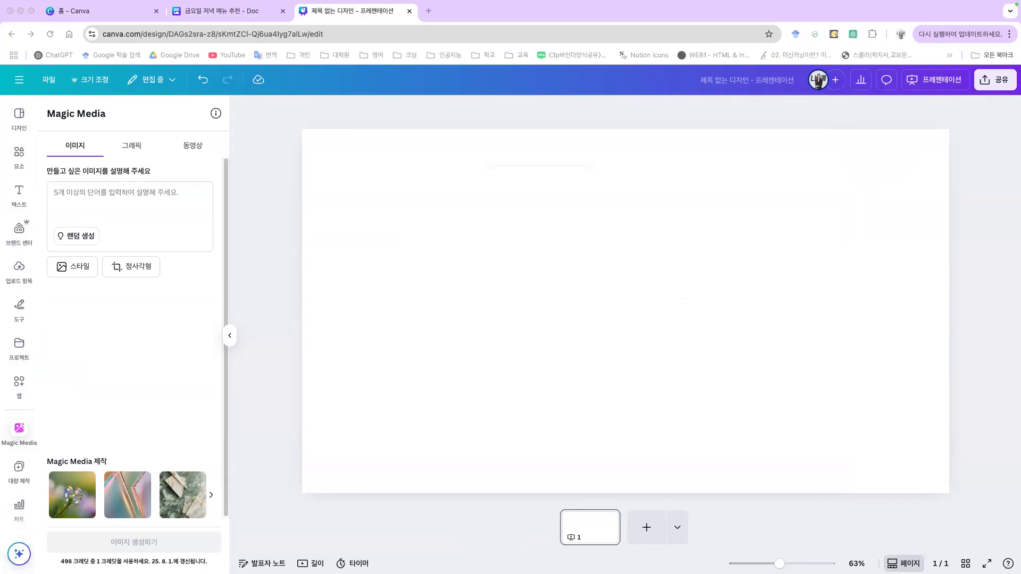
click(132, 204)
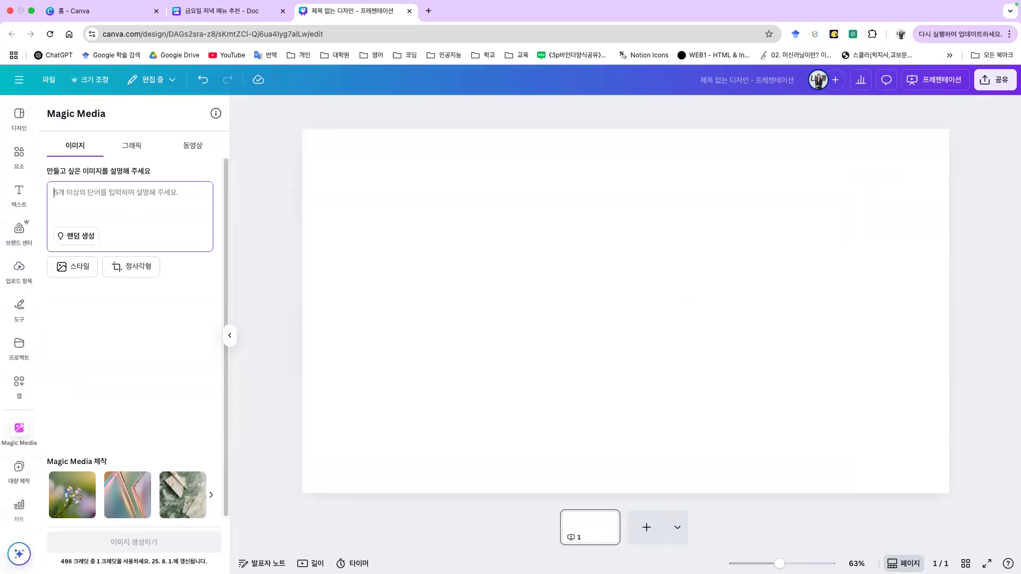
Step: Enter the image description '음악 감상하는 토끼' and choose the 네온 style
key(super+Tab)
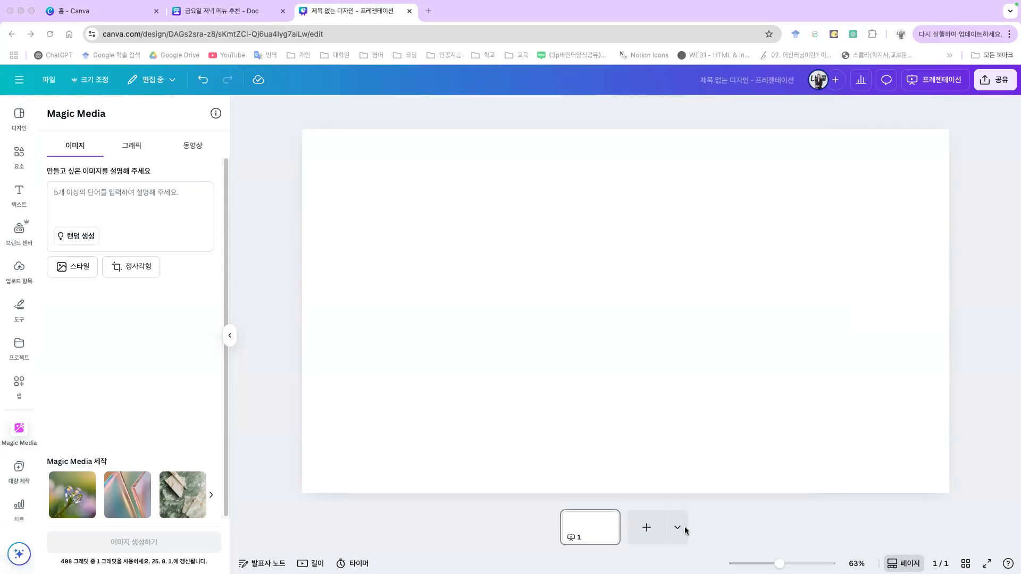
click(87, 194)
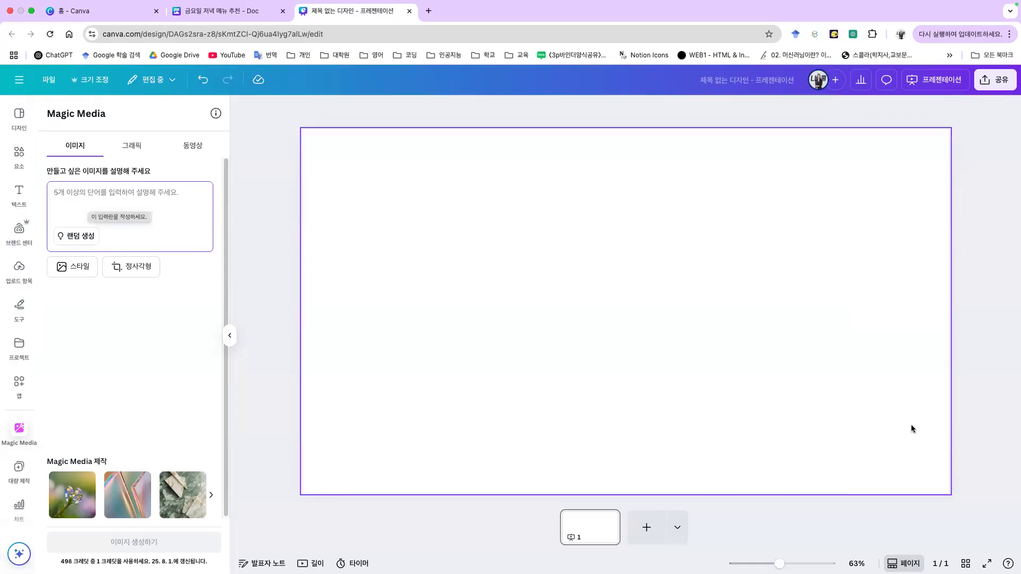
text(으악 감성)
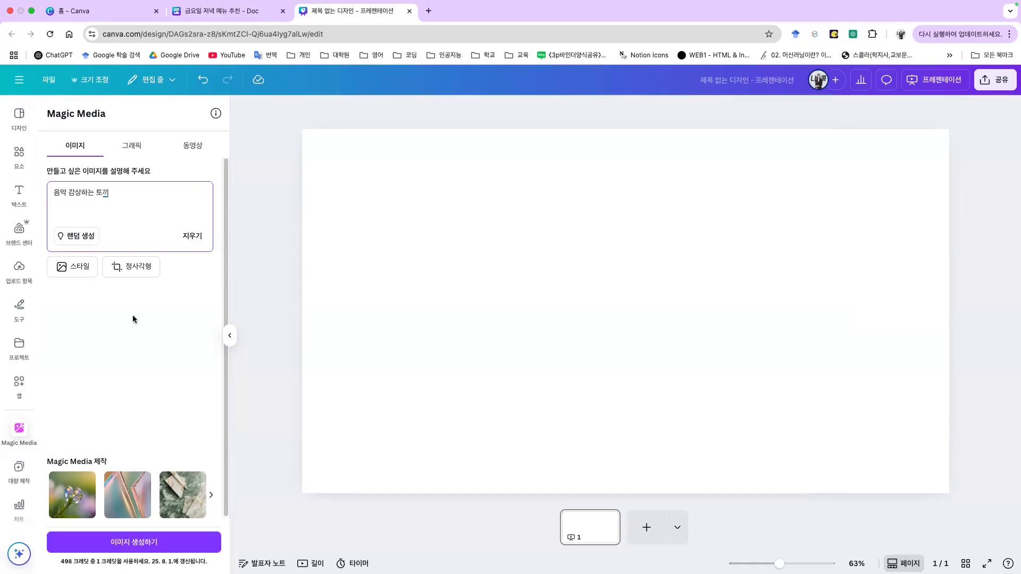
click(96, 308)
click(74, 267)
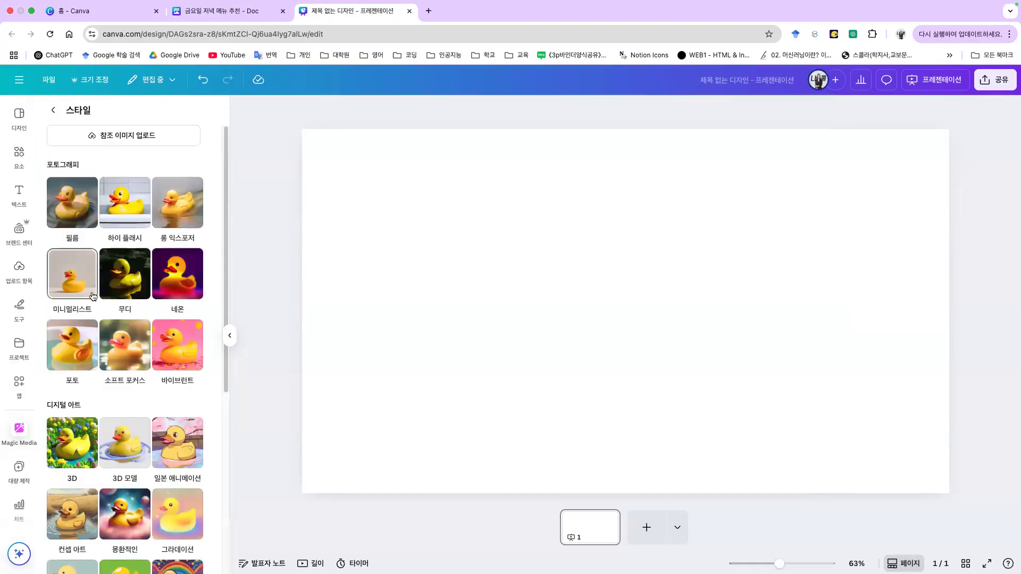
scroll(132, 389, down, 3)
scroll(131, 389, down, 1)
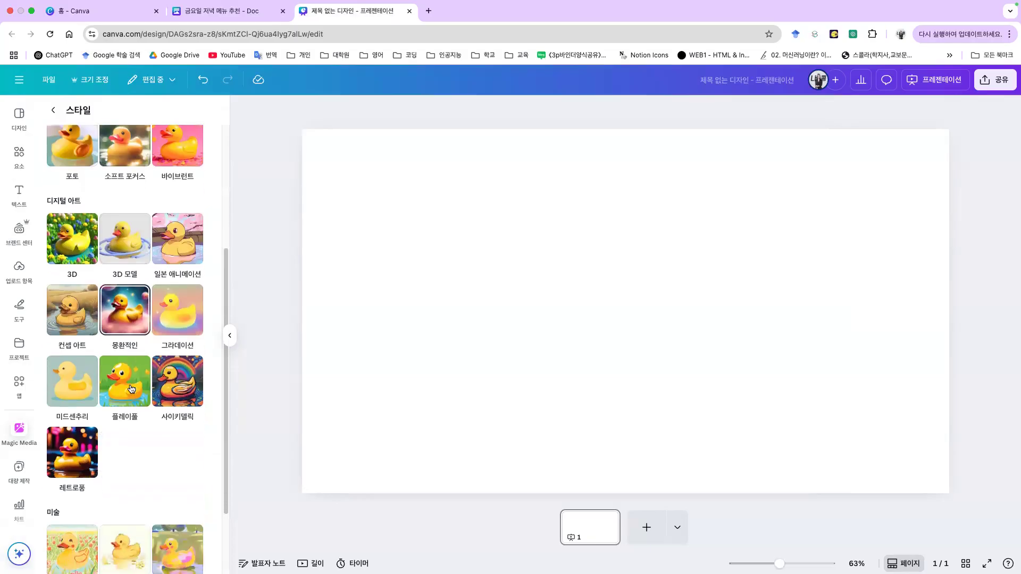
scroll(97, 376, up, 3)
scroll(97, 376, up, 2)
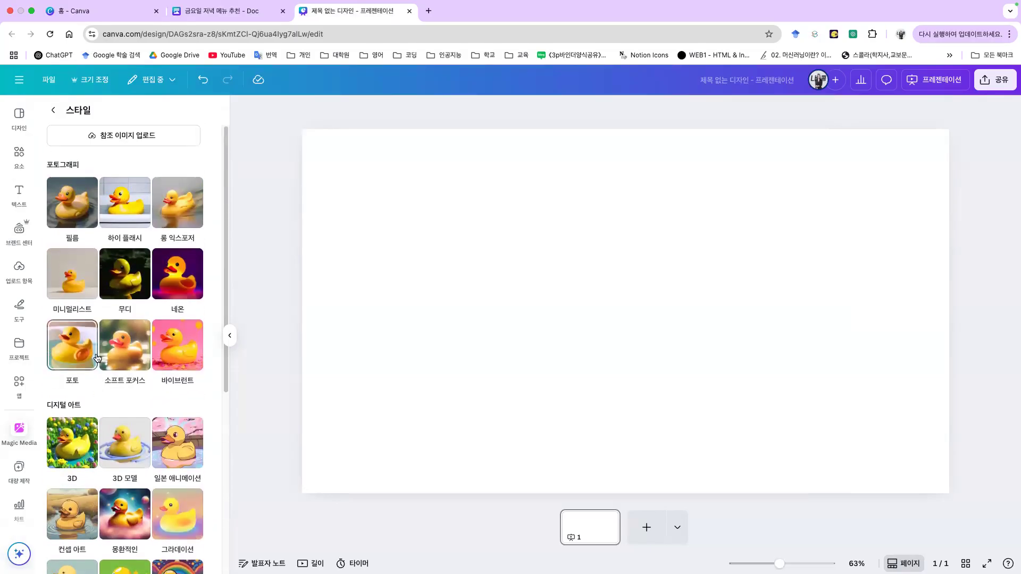
scroll(98, 367, down, 5)
scroll(134, 466, up, 5)
click(181, 273)
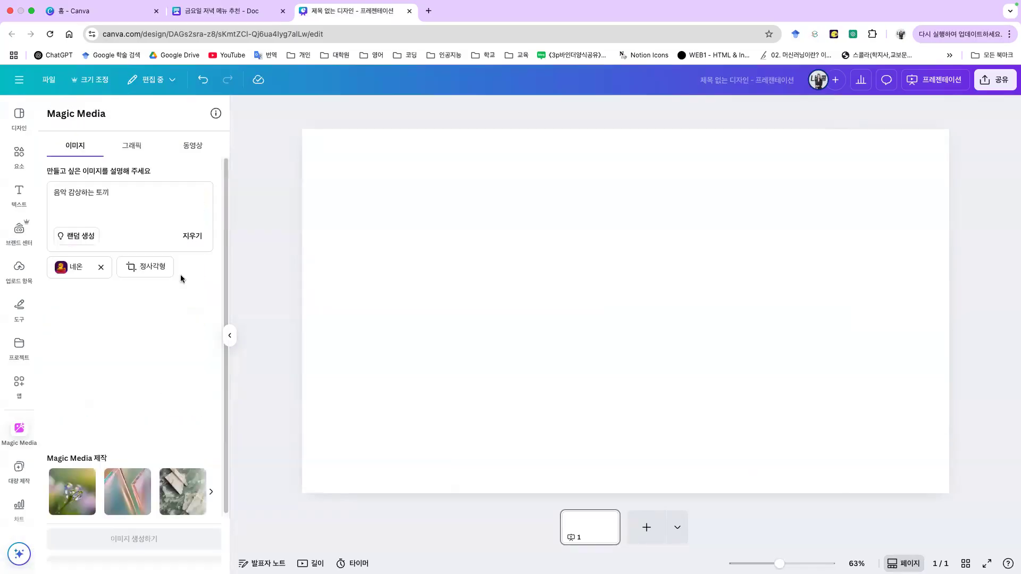
Step: Generate the neon rabbit-listening-to-music images and add the fourth one to the page
click(148, 268)
click(55, 112)
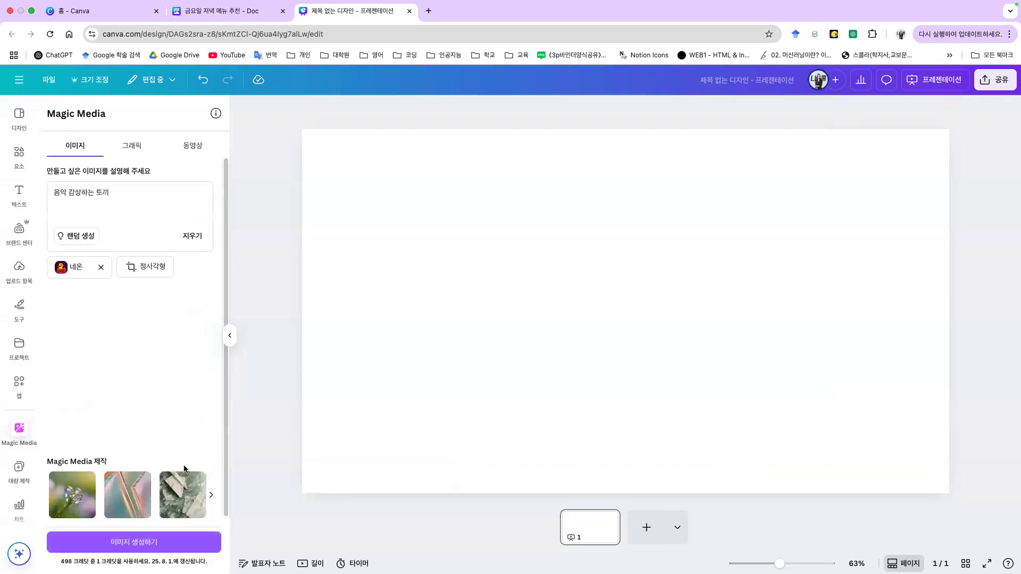
click(168, 540)
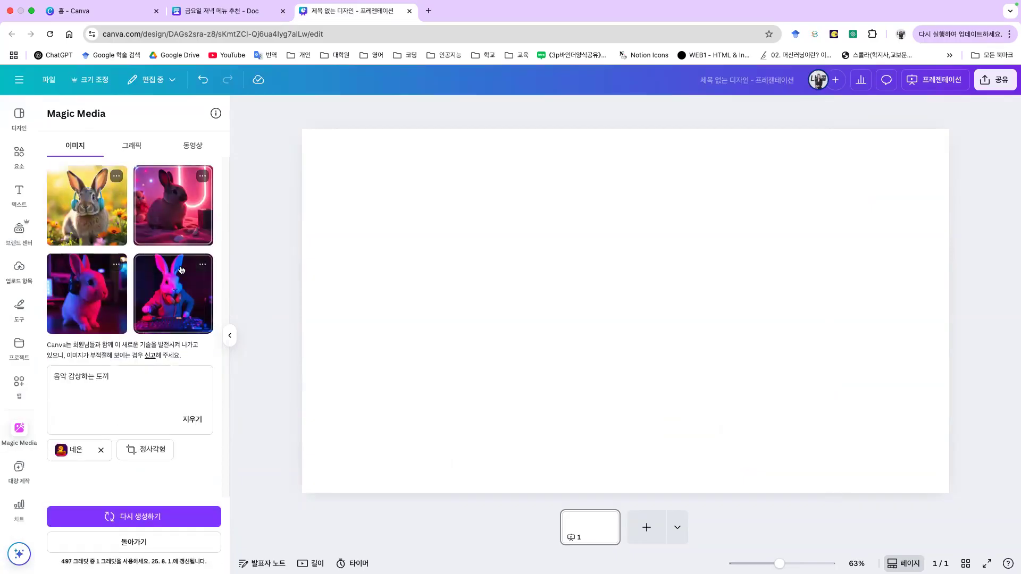
click(165, 306)
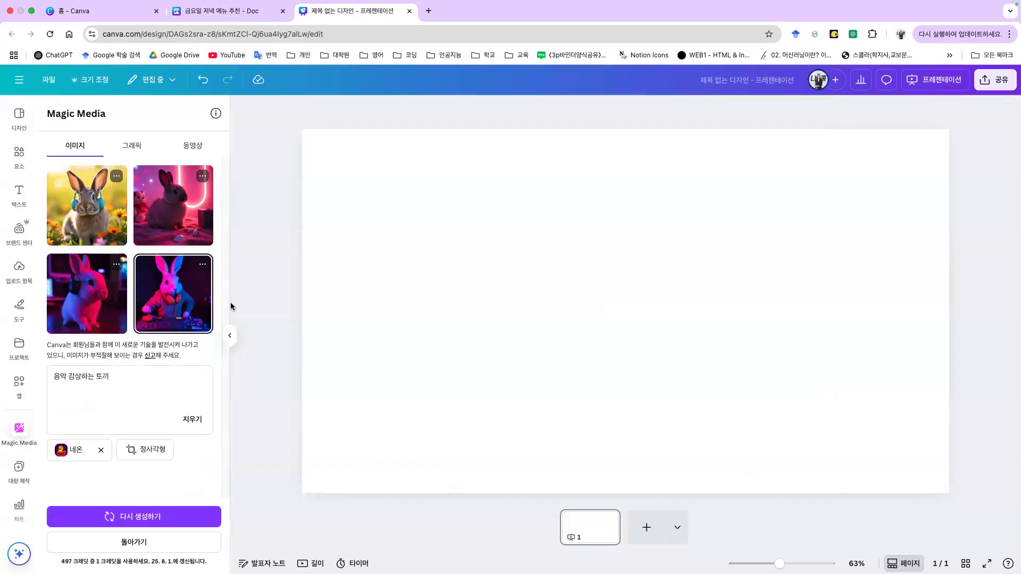
Step: Move the neon DJ rabbit image to the upper left of the page
drag(660, 337, 480, 301)
click(617, 296)
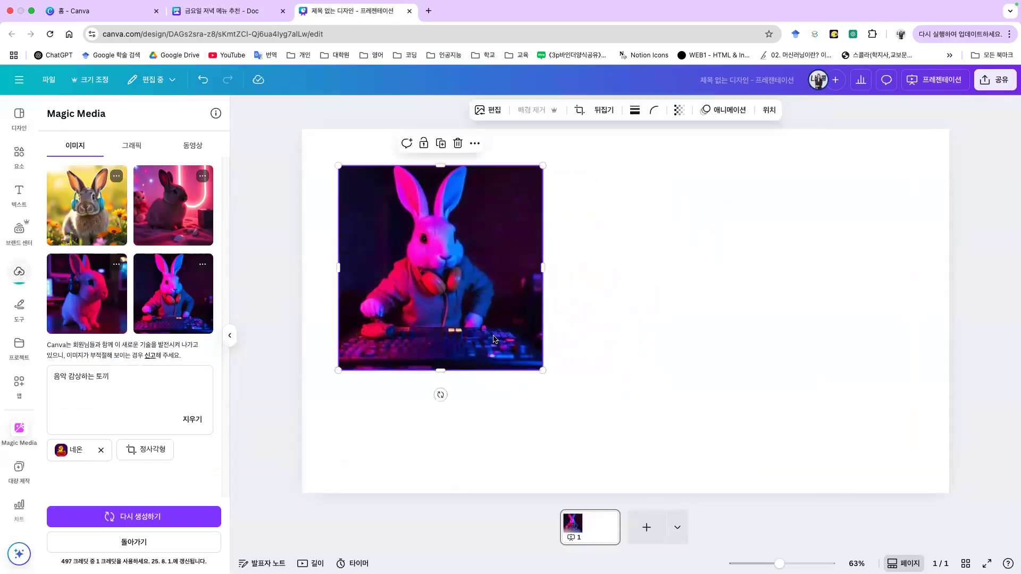
click(570, 342)
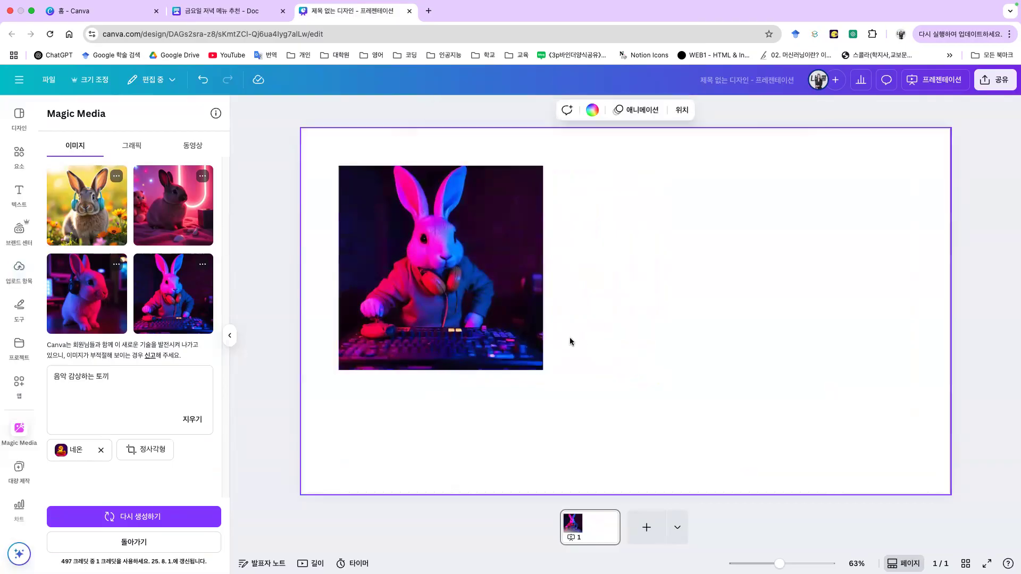
mouse_move(518, 333)
mouse_down()
mouse_move(513, 318)
mouse_move(519, 325)
mouse_up()
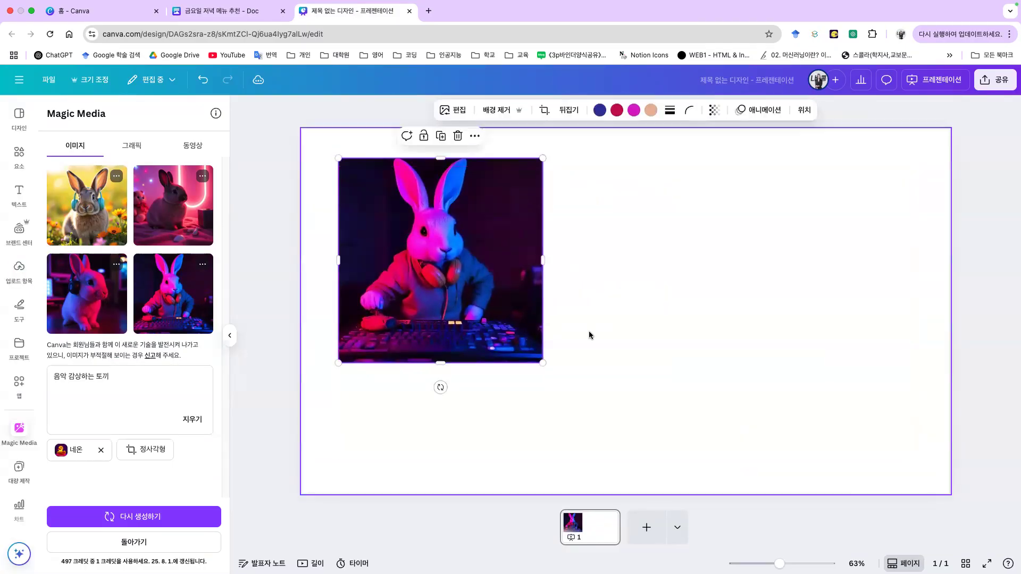
click(588, 335)
Step: Regenerate the rabbit images in the 그라데이션 style and add the guitar rabbit to the page
click(84, 460)
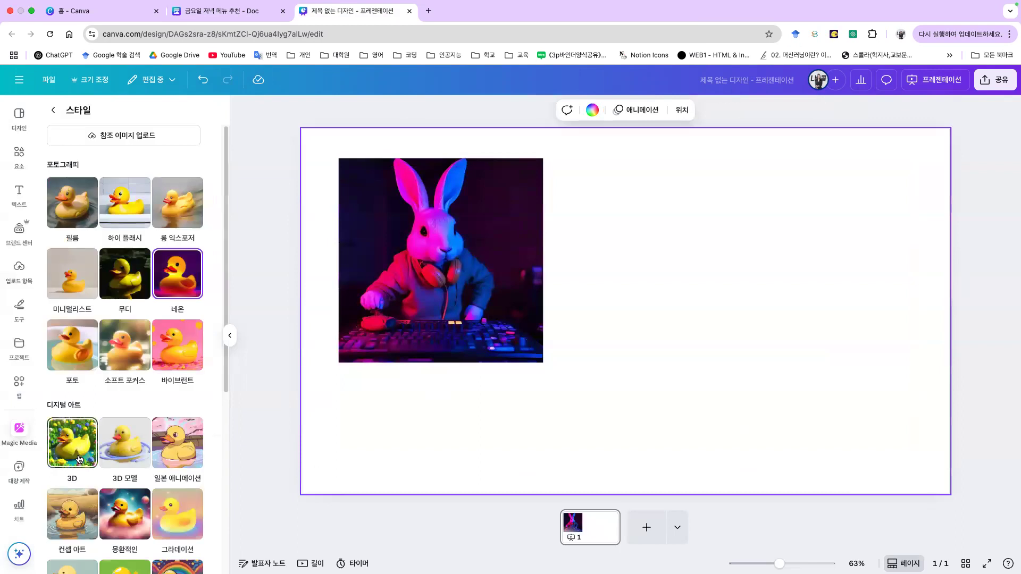
scroll(154, 425, down, 5)
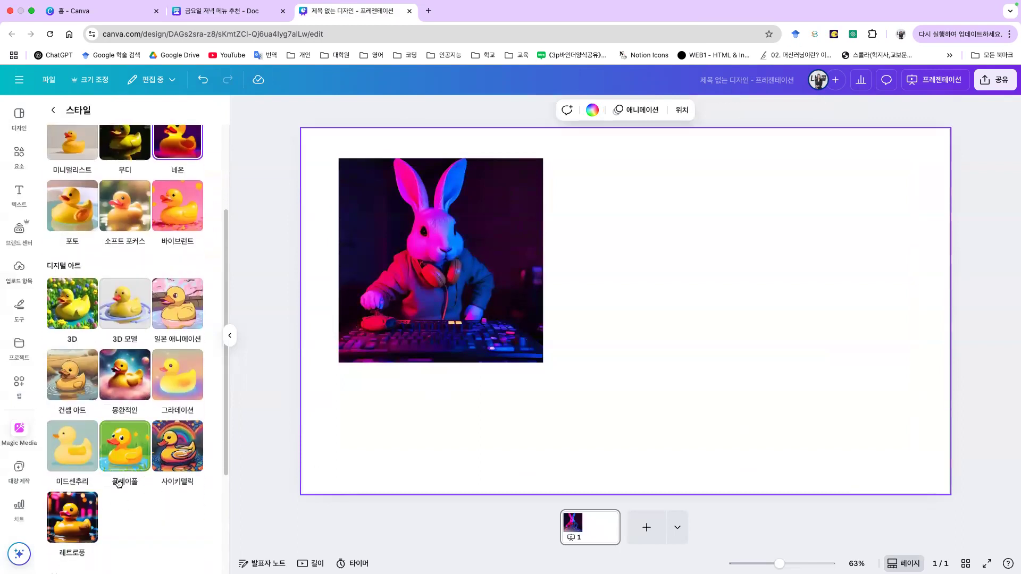
scroll(136, 515, down, 3)
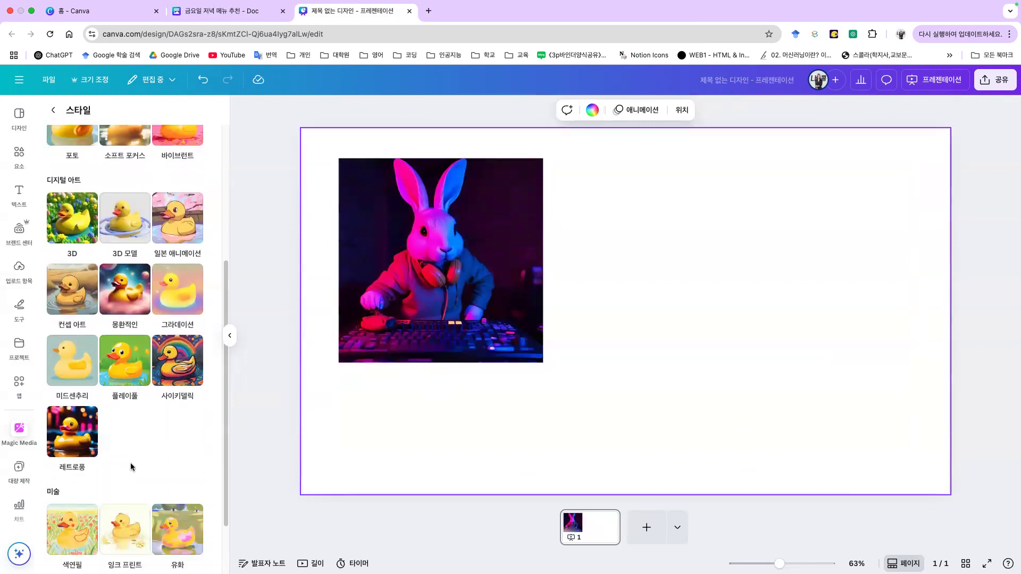
click(193, 292)
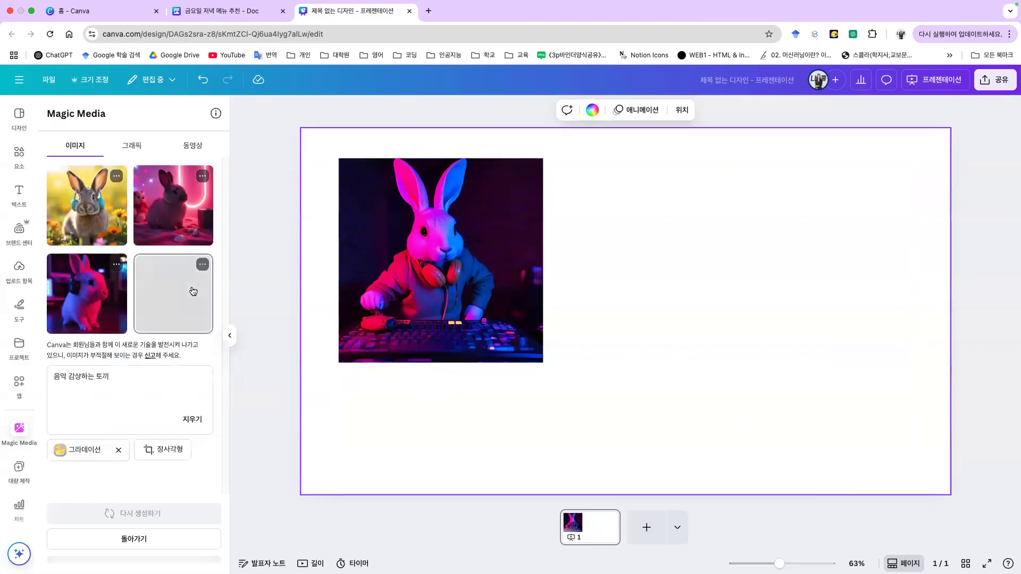
click(109, 518)
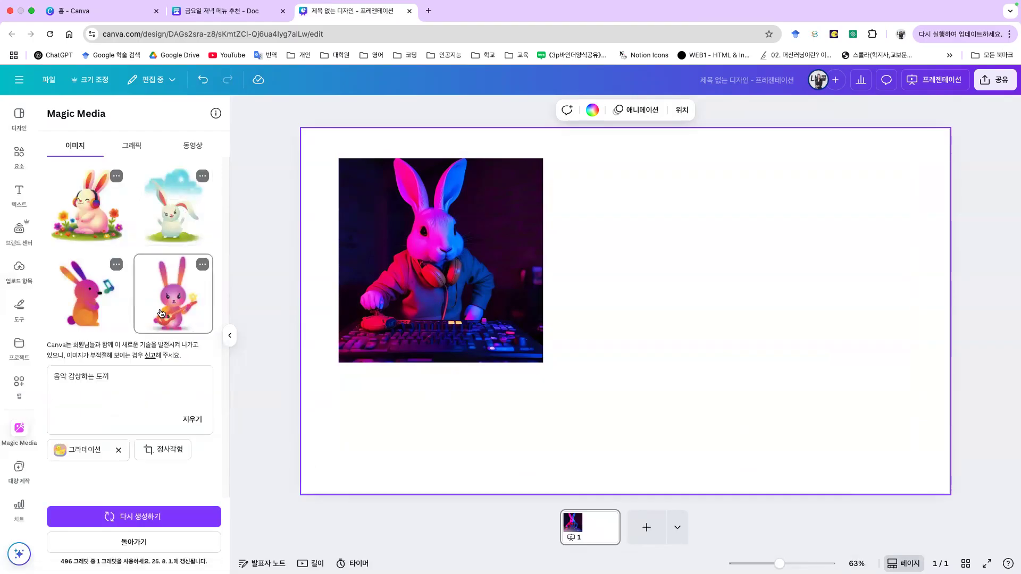
click(173, 292)
Step: Shift the guitar rabbit down-right and regenerate the rabbit images in 색연필 style
drag(583, 296, 606, 356)
click(422, 409)
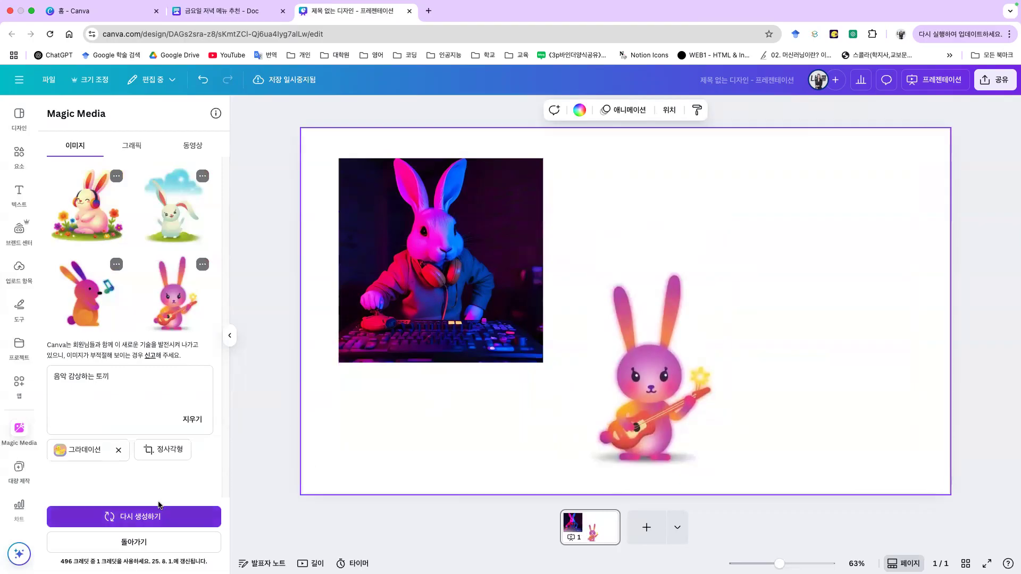
click(87, 451)
scroll(101, 482, down, 4)
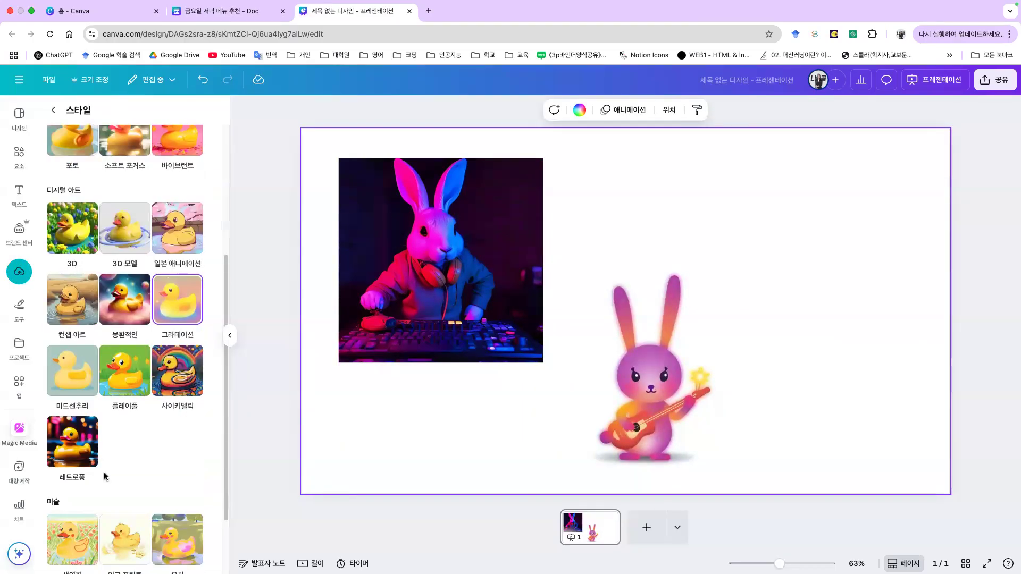
scroll(82, 367, down, 2)
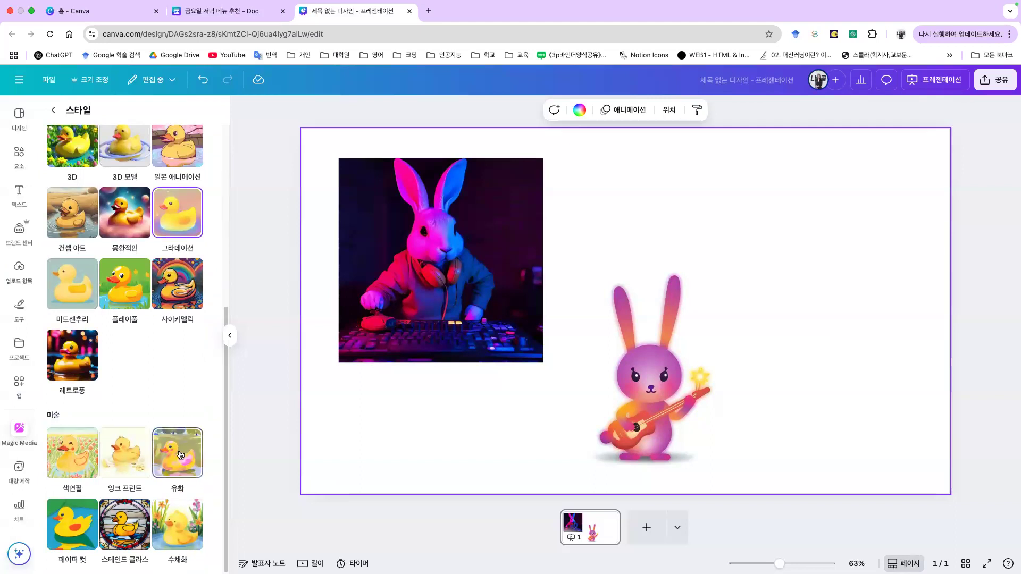
click(64, 461)
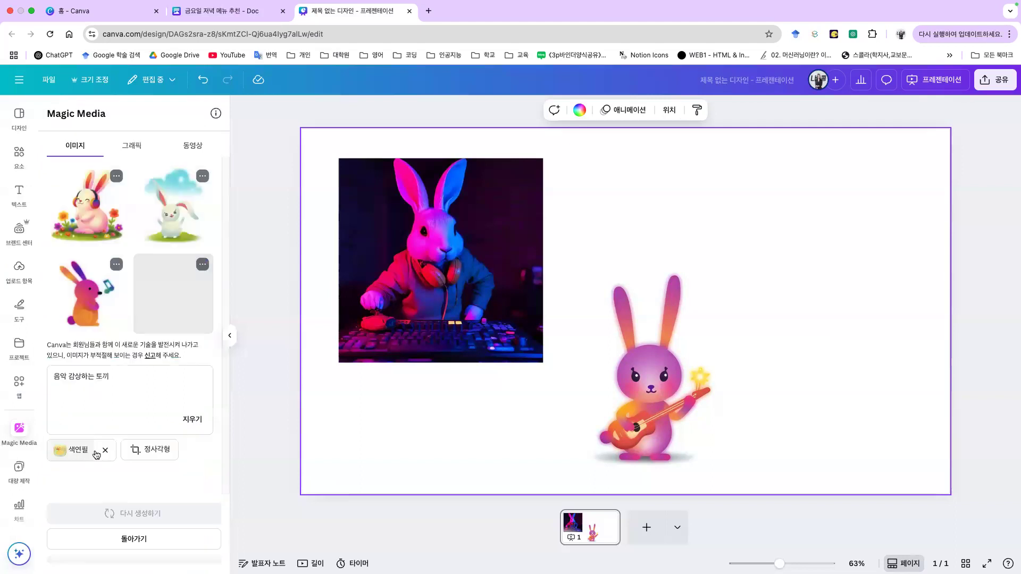
click(187, 515)
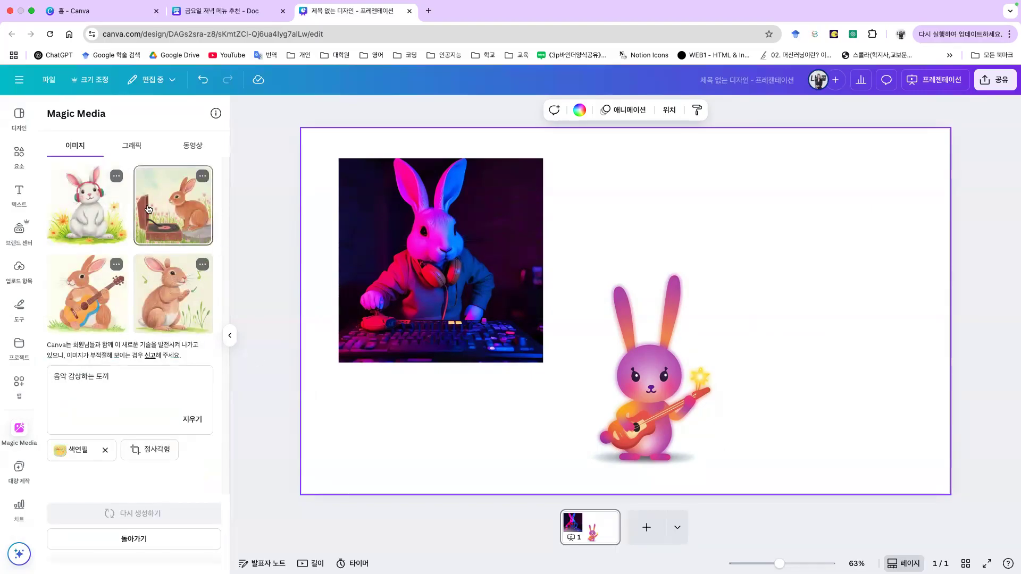
Step: Add the record-player rabbit at the upper right, arrange it, and switch to video generation
click(169, 225)
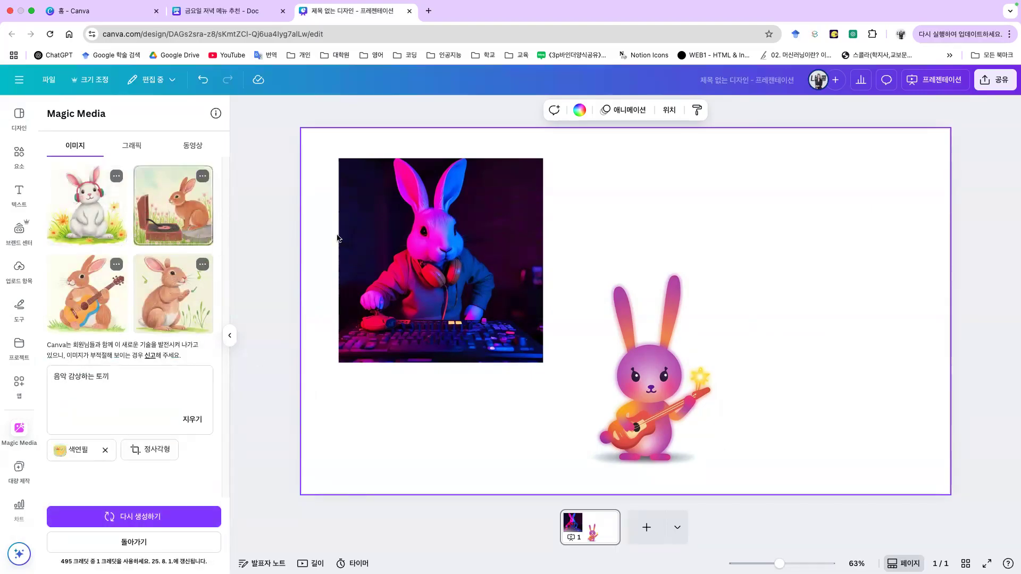
drag(640, 317, 843, 261)
click(572, 263)
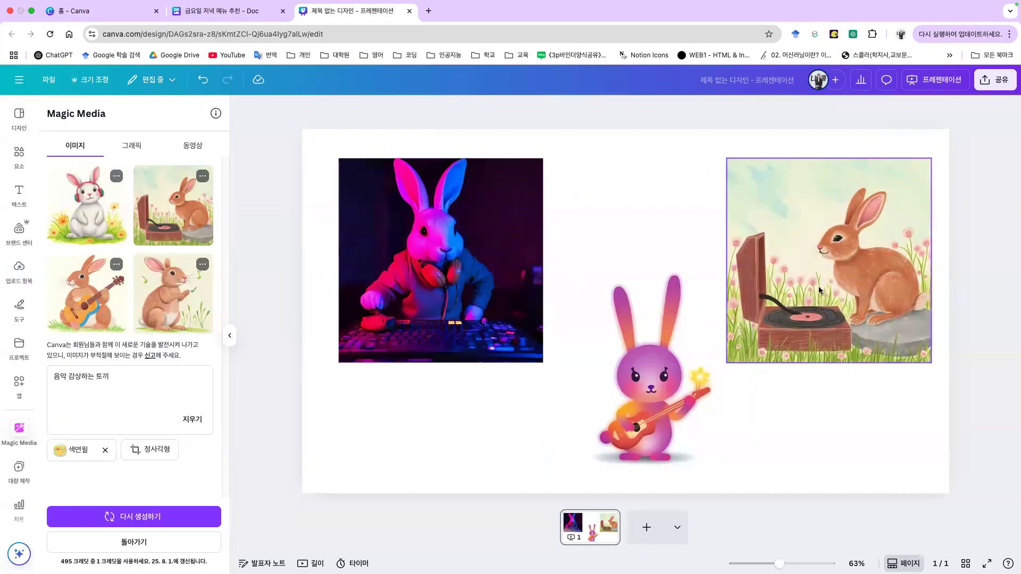
drag(740, 360, 680, 383)
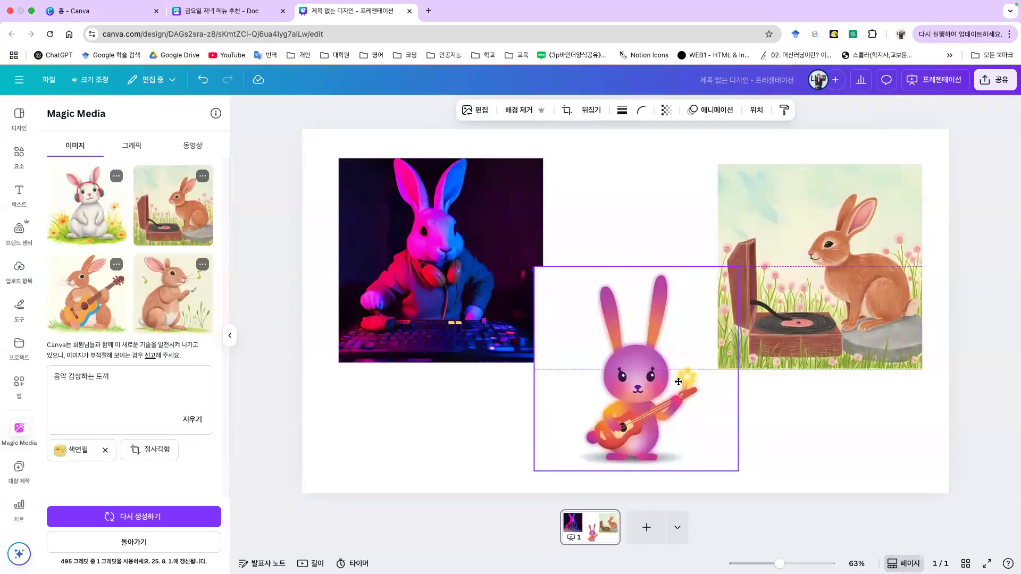
drag(819, 298, 820, 287)
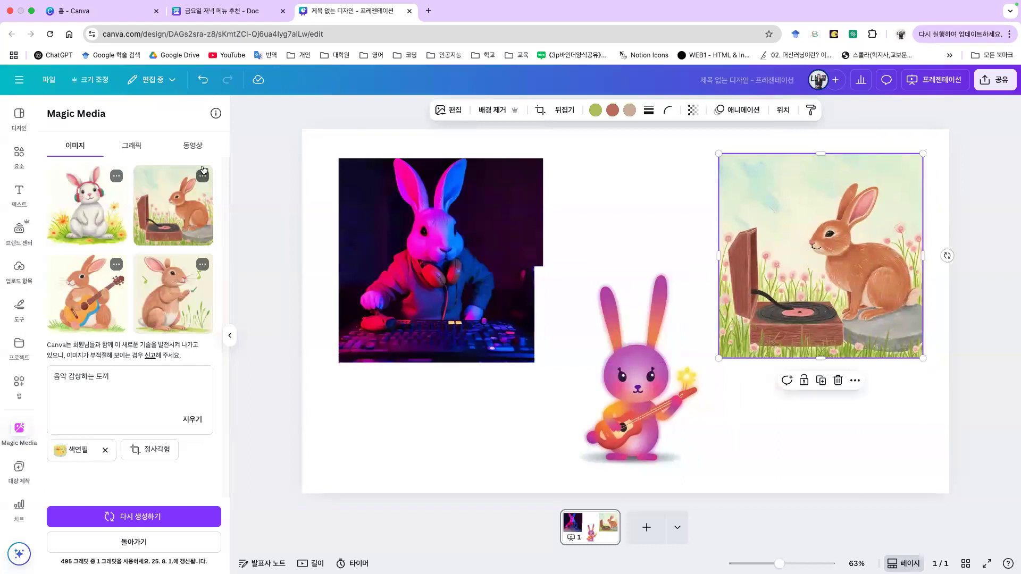
click(193, 146)
Step: Generate a video from the prompt '음악 감상하는 토끼' and nudge the guitar bunny toward the DJ rabbit
click(147, 191)
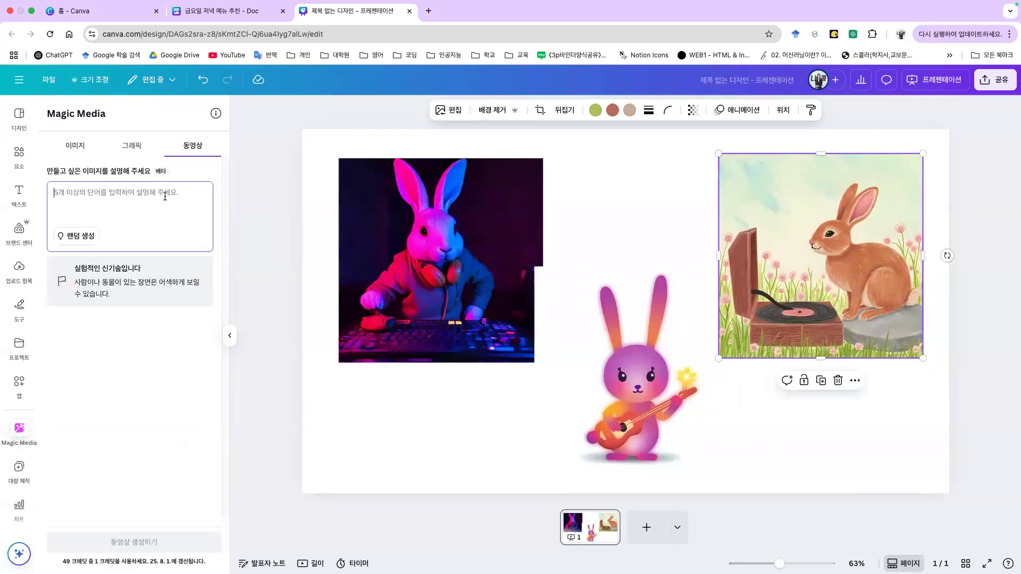
text(음악 감상)
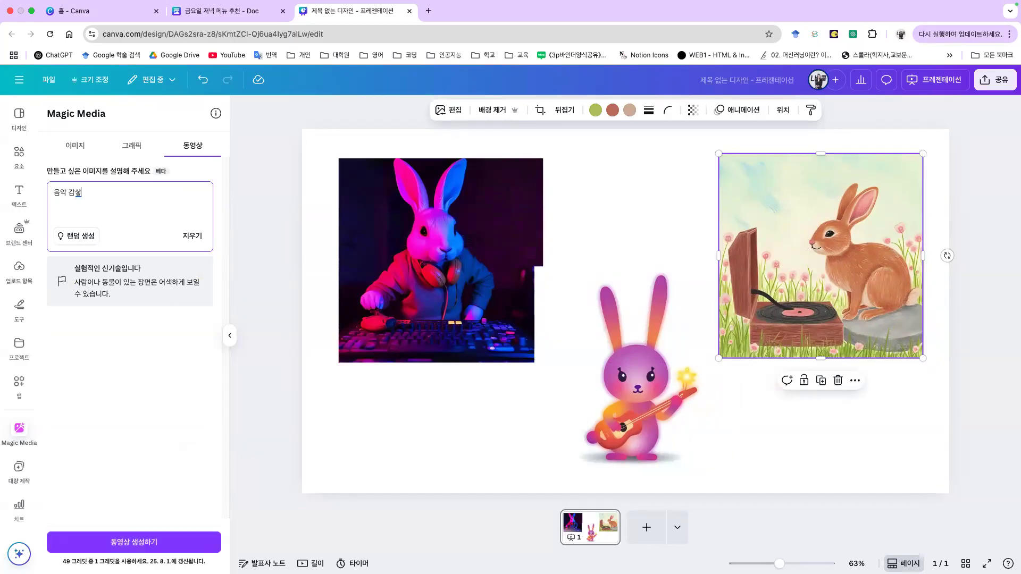
text(하는 토끼)
click(133, 542)
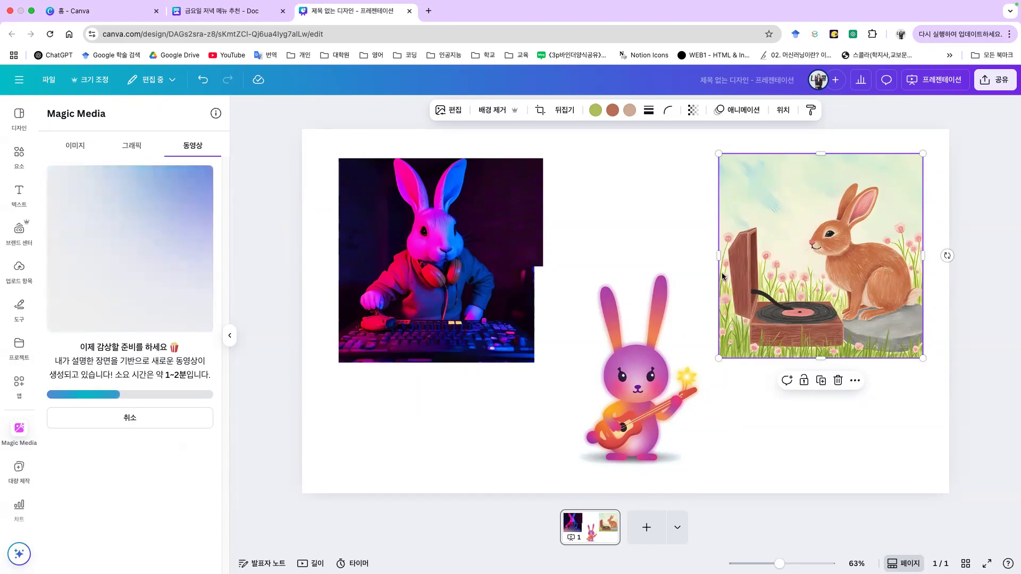
mouse_move(621, 309)
mouse_down()
mouse_move(596, 290)
mouse_move(593, 298)
mouse_move(612, 300)
mouse_up()
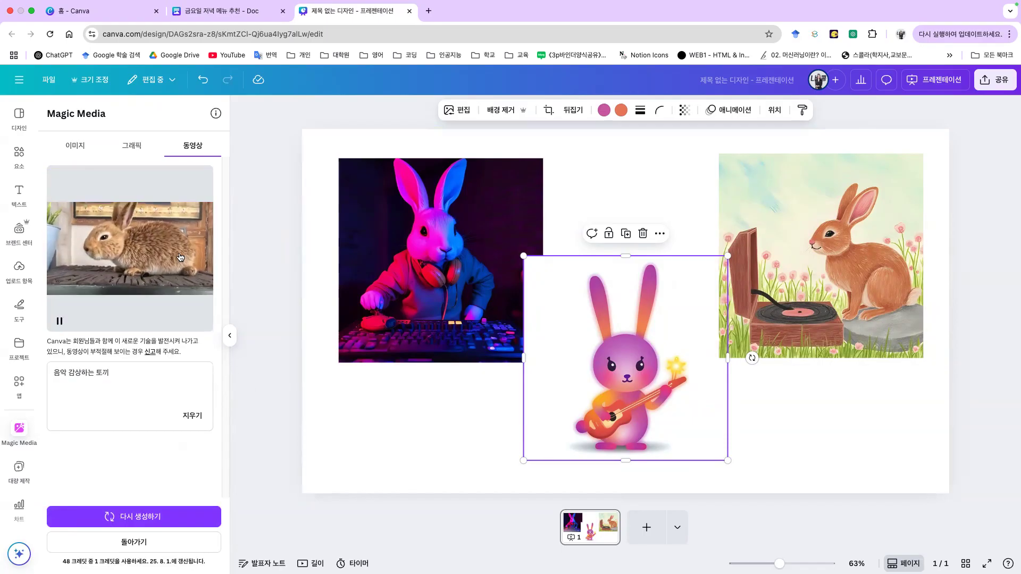
Step: Add the generated rabbit video, play it, and shrink it into a small clip below the DJ rabbit
click(180, 257)
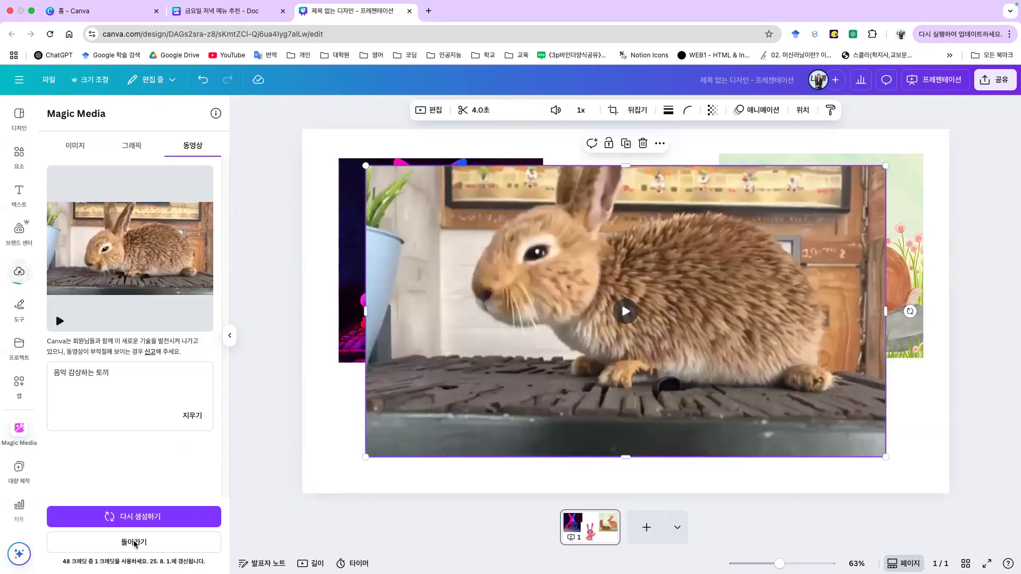
click(635, 311)
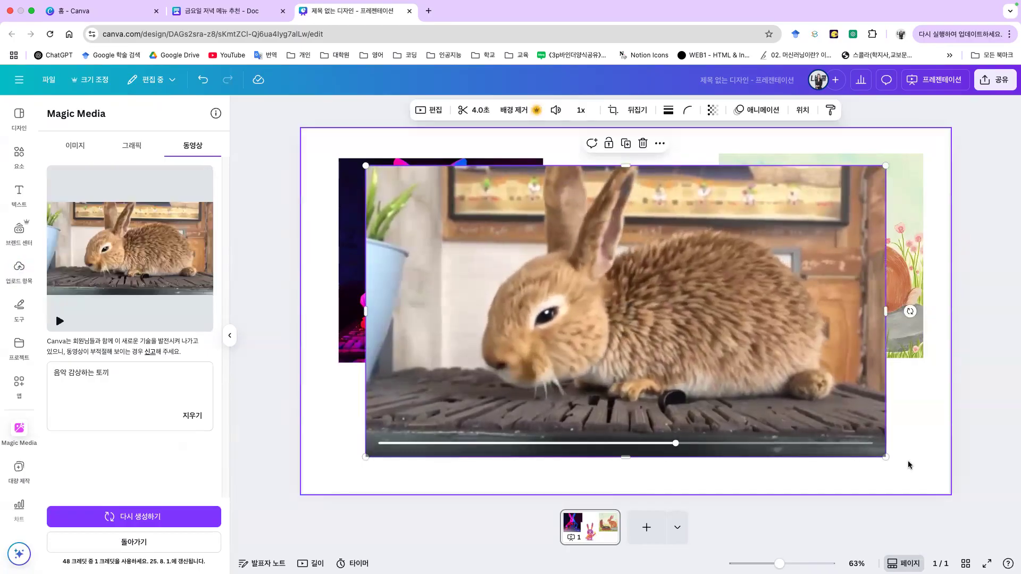
drag(886, 457, 641, 362)
drag(622, 327, 507, 406)
drag(484, 362, 497, 429)
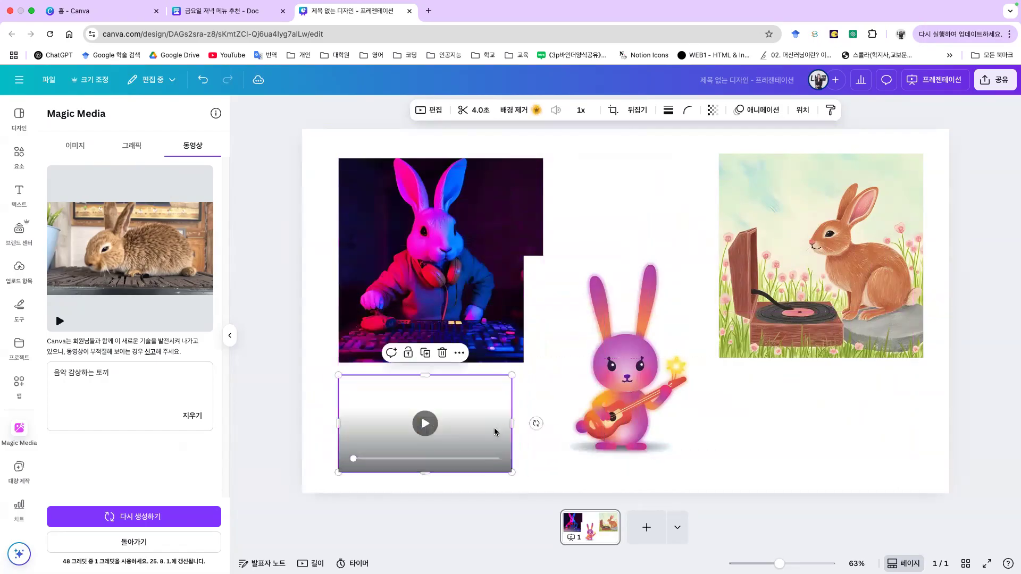
click(1006, 403)
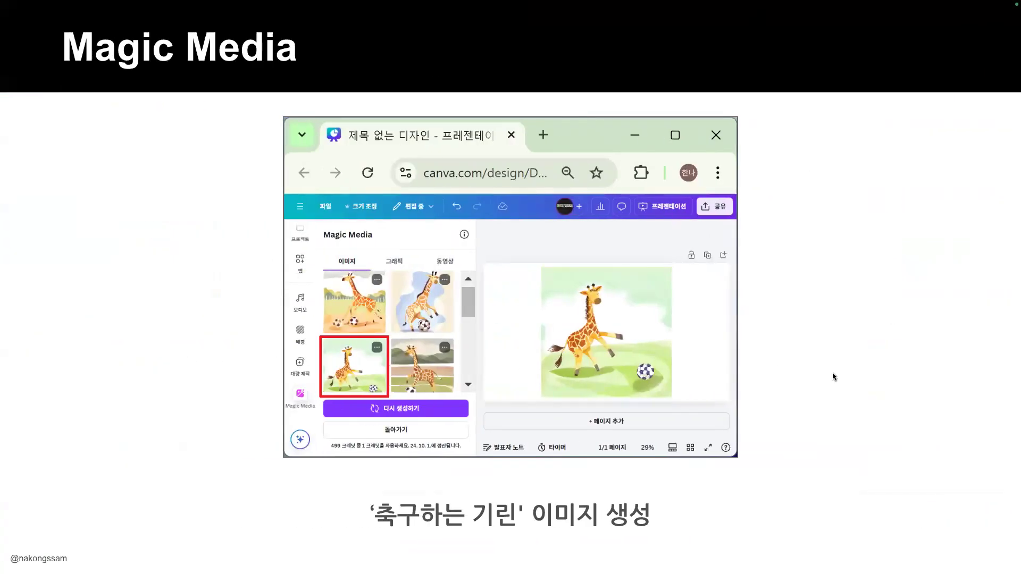
Step: Advance to the Magic Edit slide, exit the slideshow, and switch to another Chrome profile
key(Right)
key(Right)
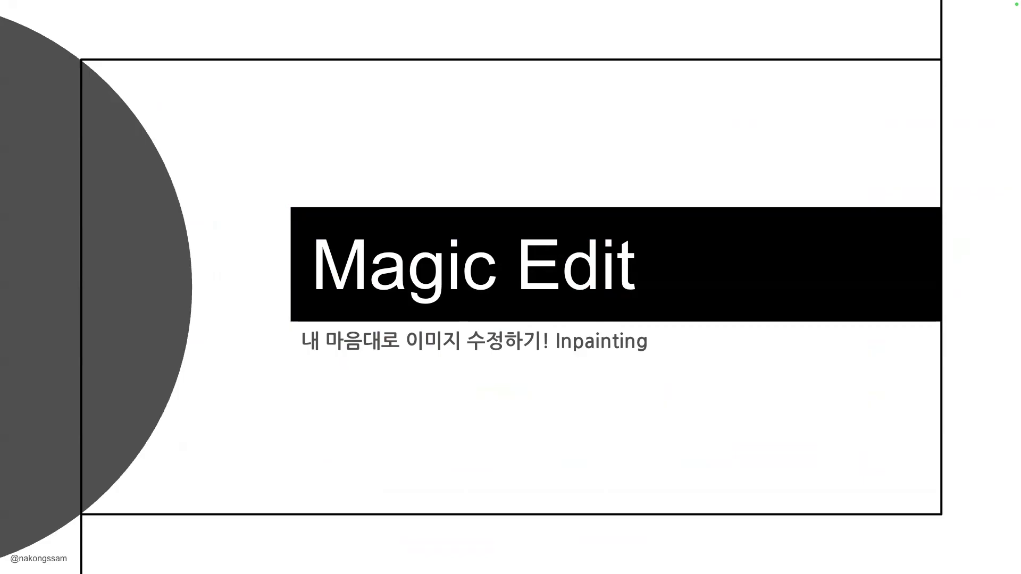
key(Escape)
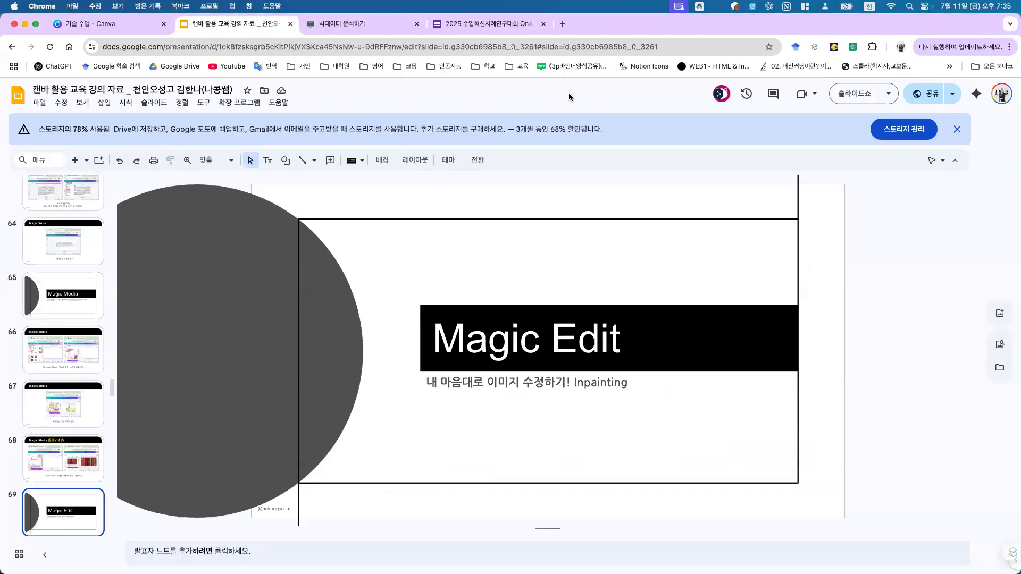
click(899, 47)
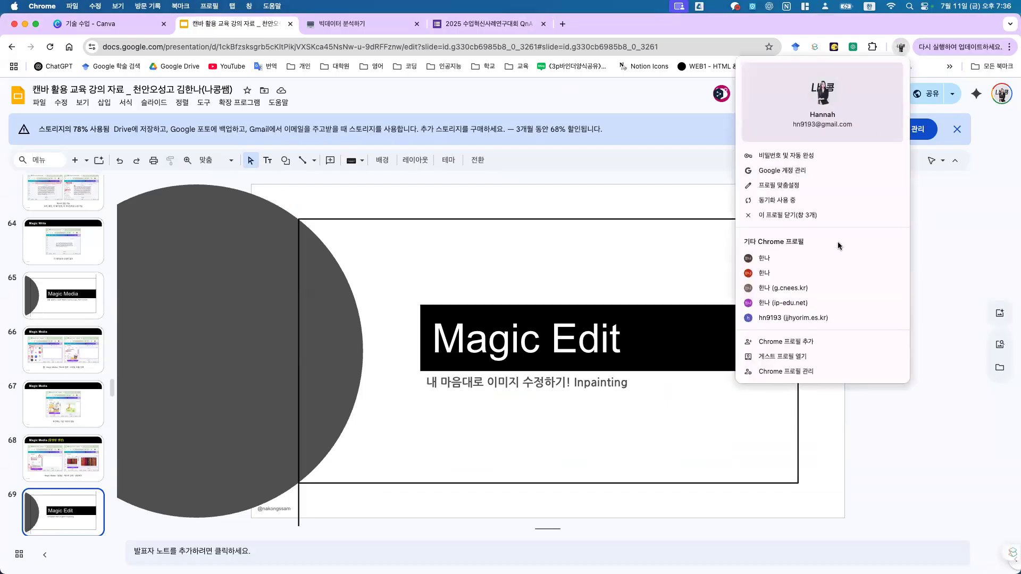
click(830, 259)
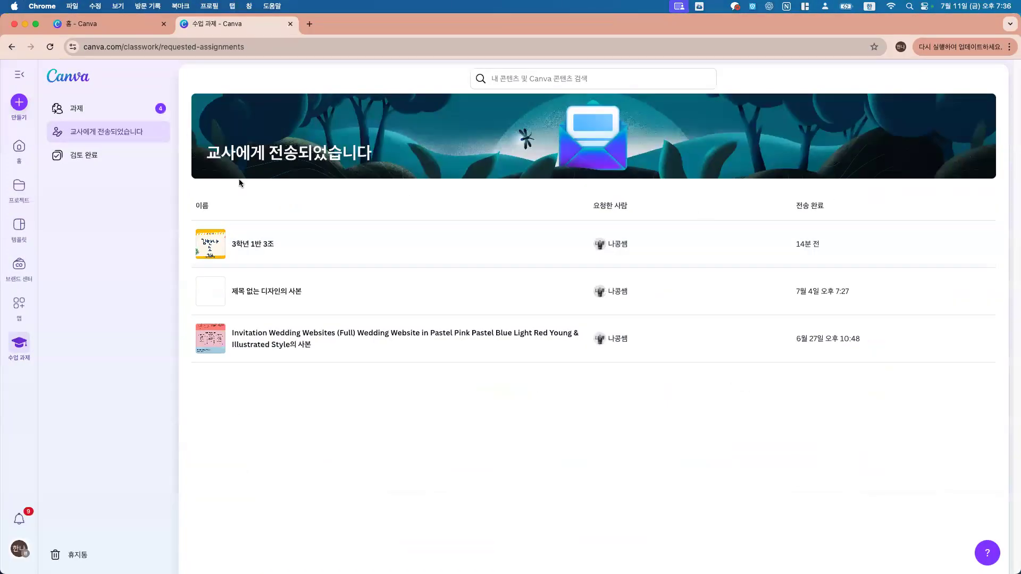
Step: Create a new blank presentation design and open Magic Media beside the empty slide
click(20, 102)
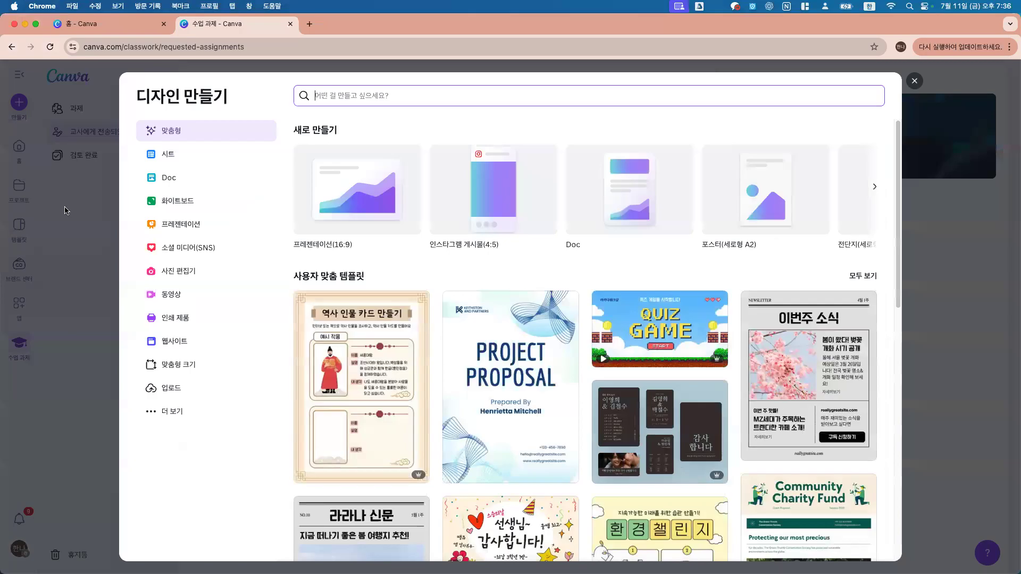
click(65, 210)
click(20, 102)
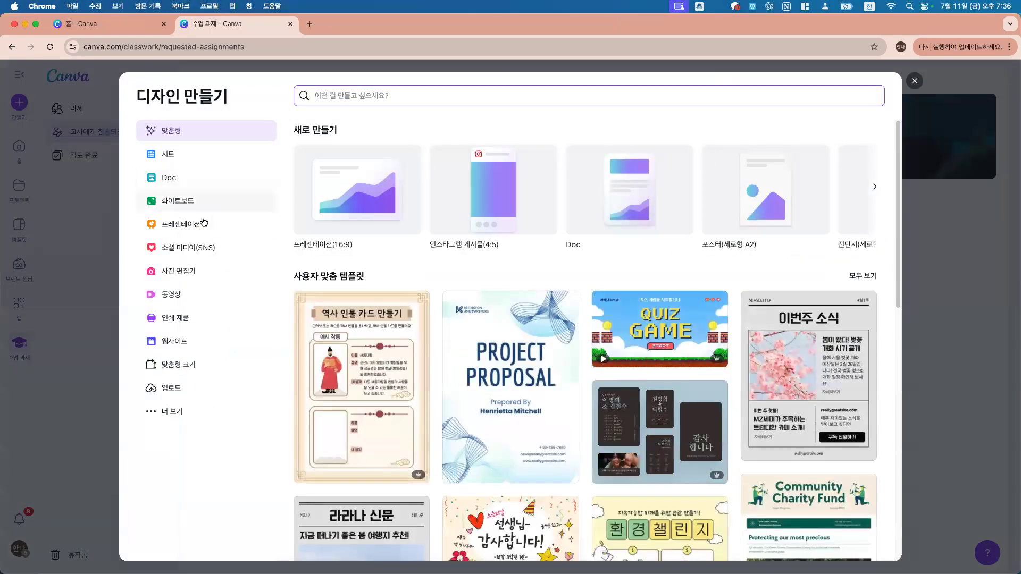
click(203, 222)
click(395, 212)
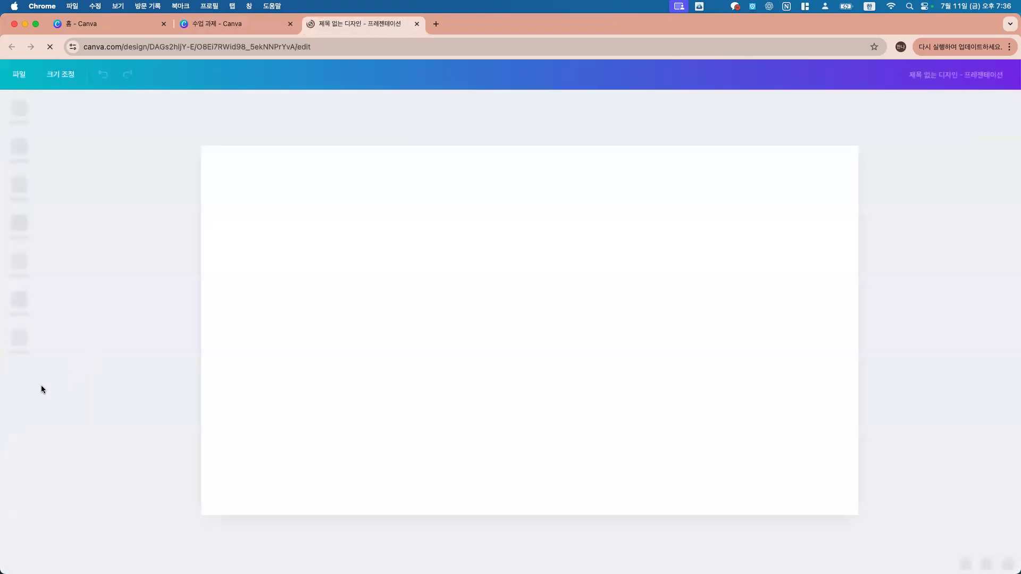
click(32, 421)
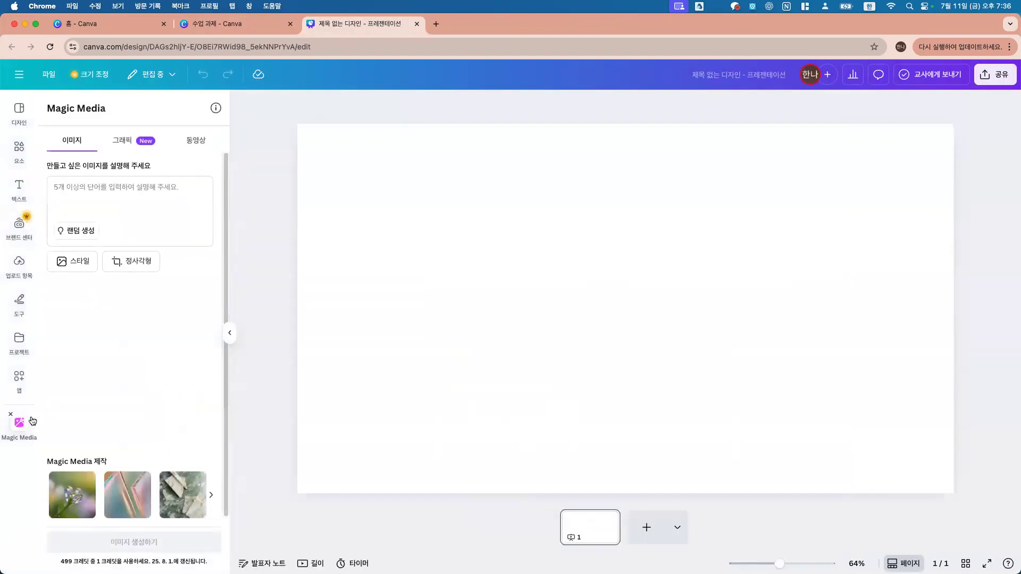
click(321, 252)
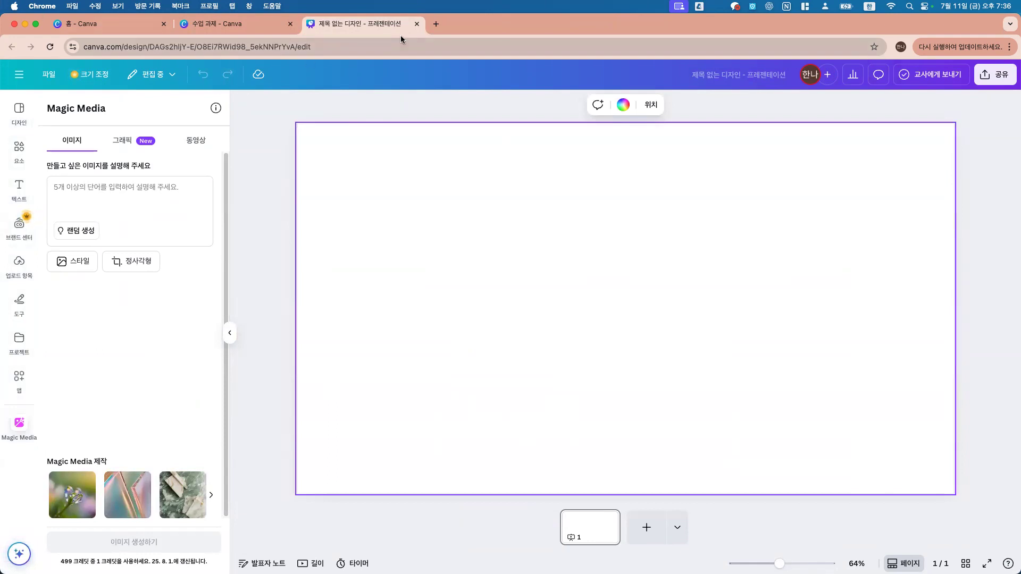
Step: Highlight part of the new design's web address, then deselect it
click(263, 49)
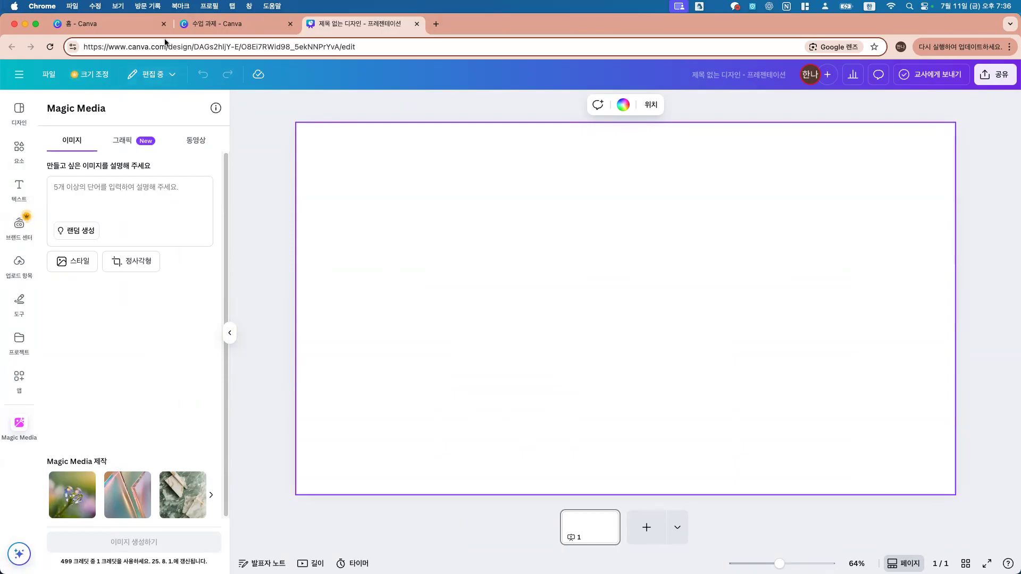
drag(171, 49, 448, 46)
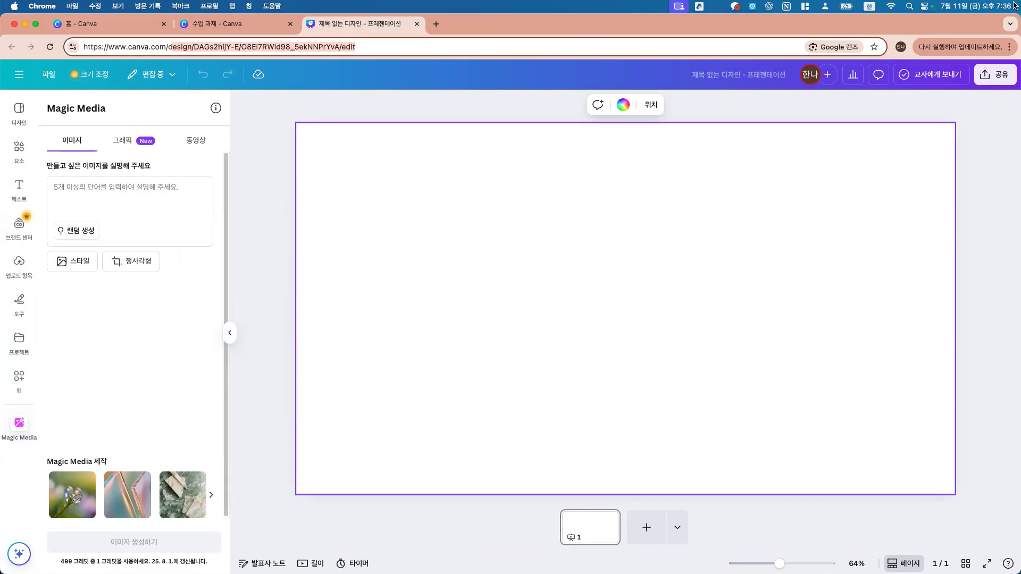
click(252, 128)
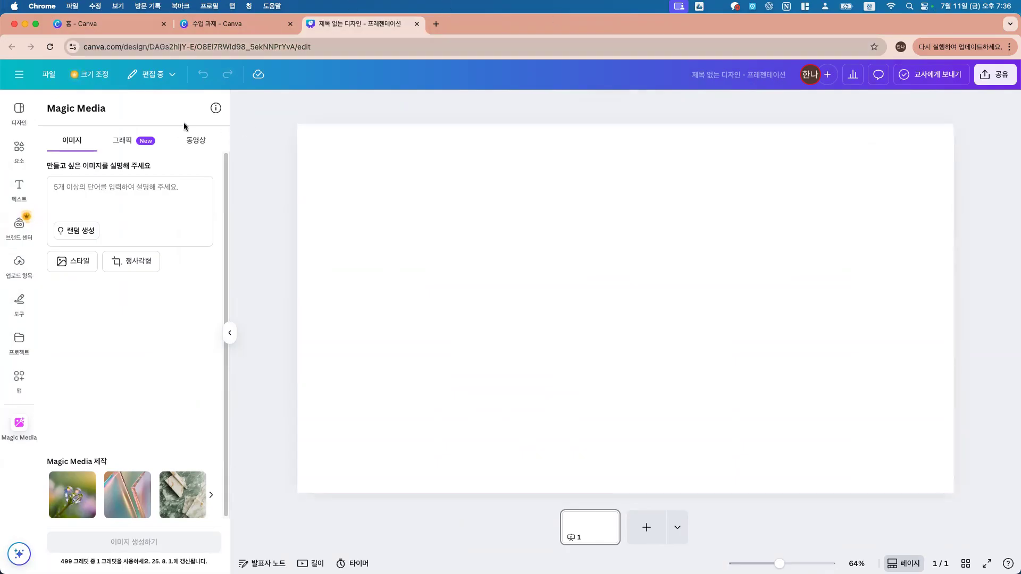
mouse_move(32, 28)
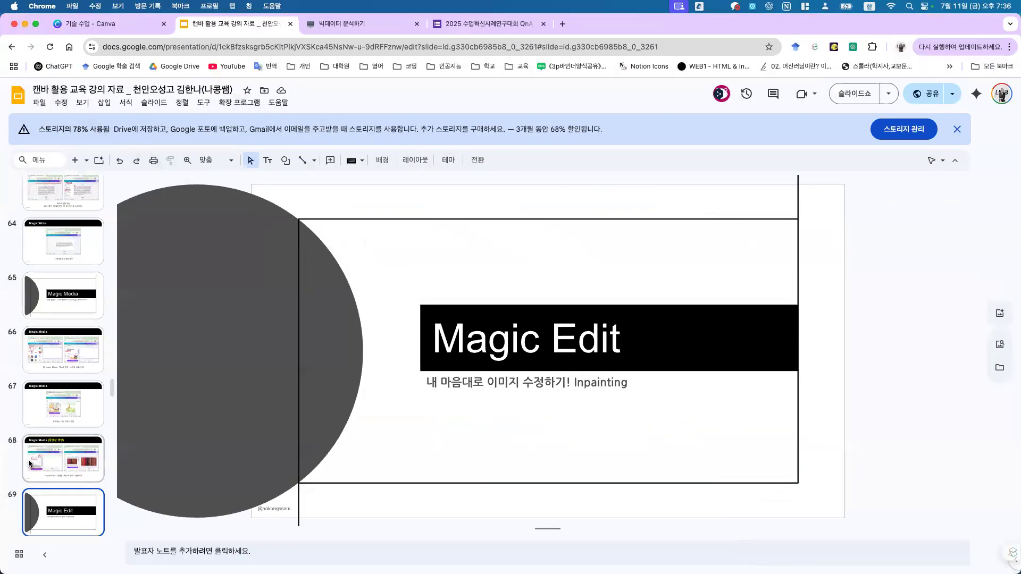
scroll(62, 436, down, 3)
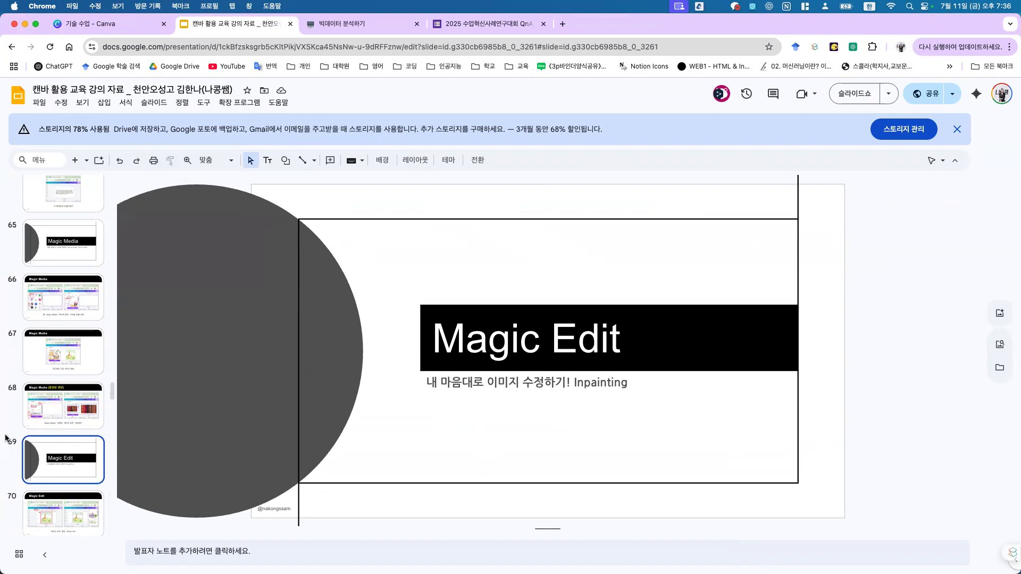
Step: Start the slideshow from slide 69 and advance to the Magic Edit steps slide
scroll(6, 438, down, 3)
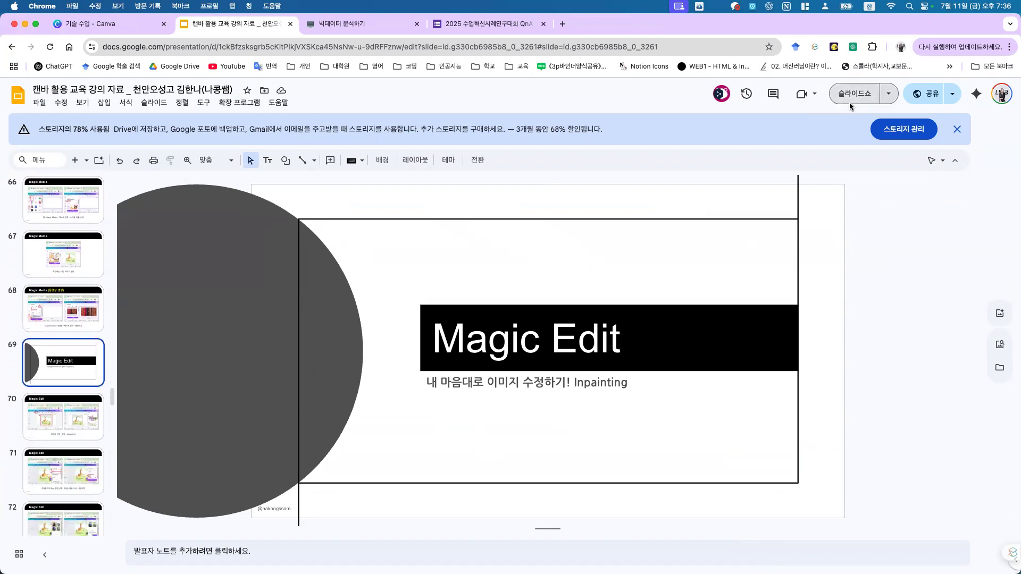
click(850, 102)
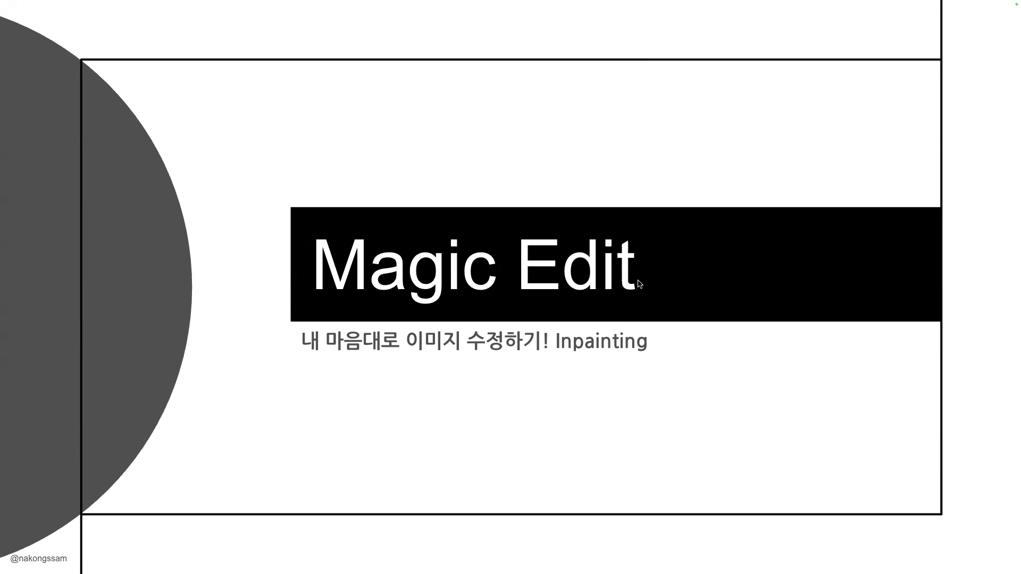
key(Right)
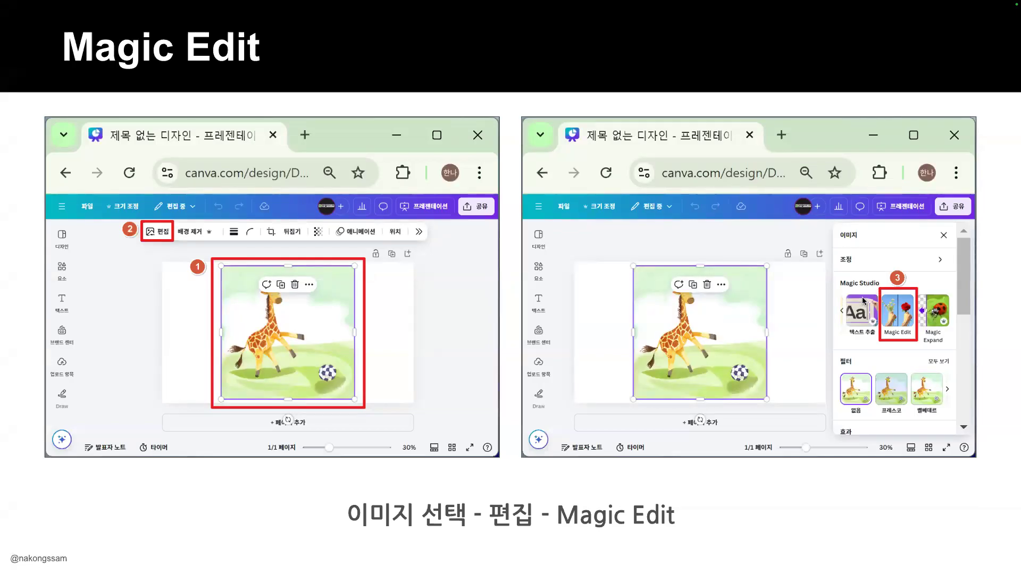
click(940, 305)
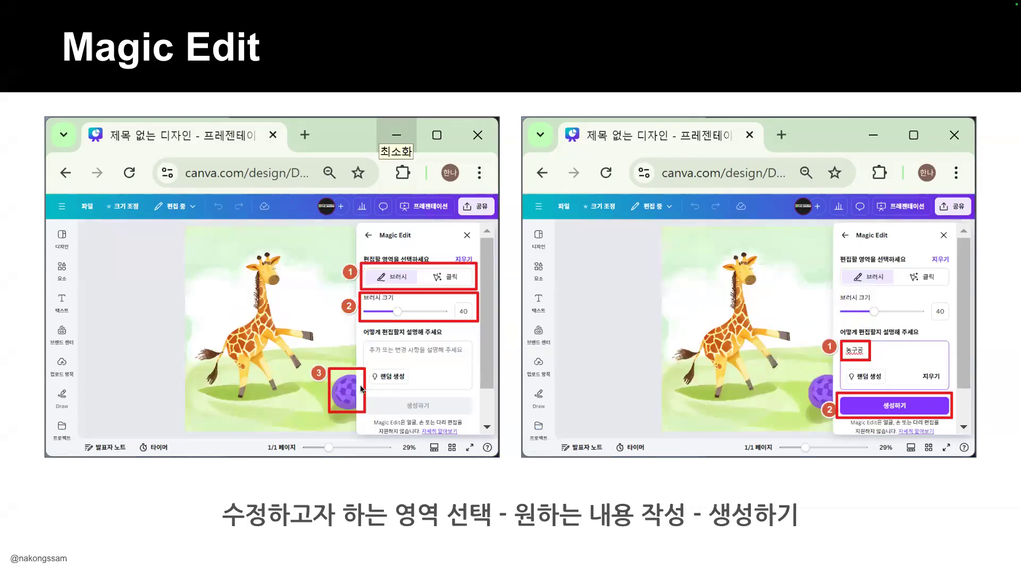
Step: Step to the basketball result slide, exit the slideshow, then start presenting again
click(889, 358)
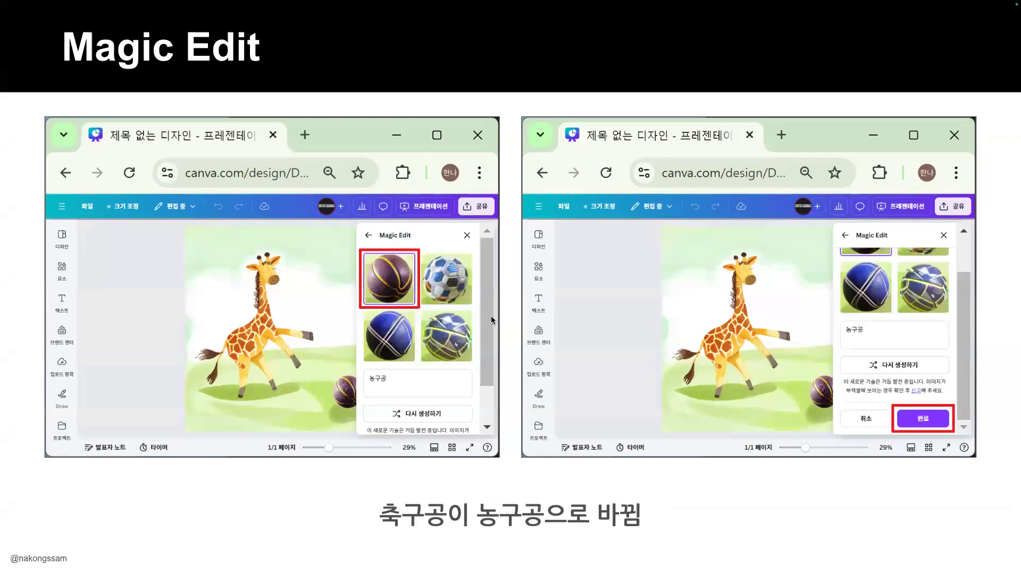
key(Left)
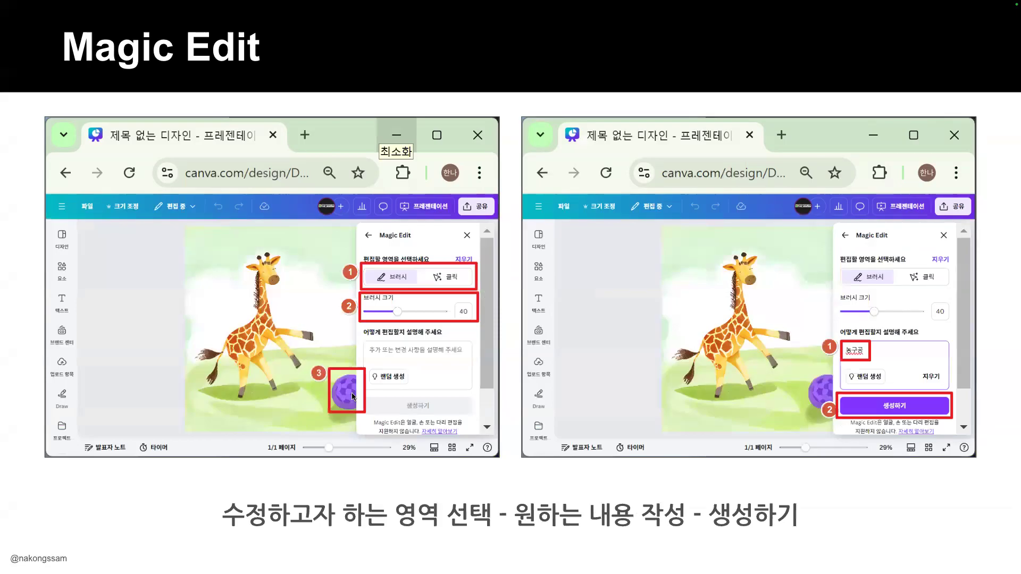
key(Right)
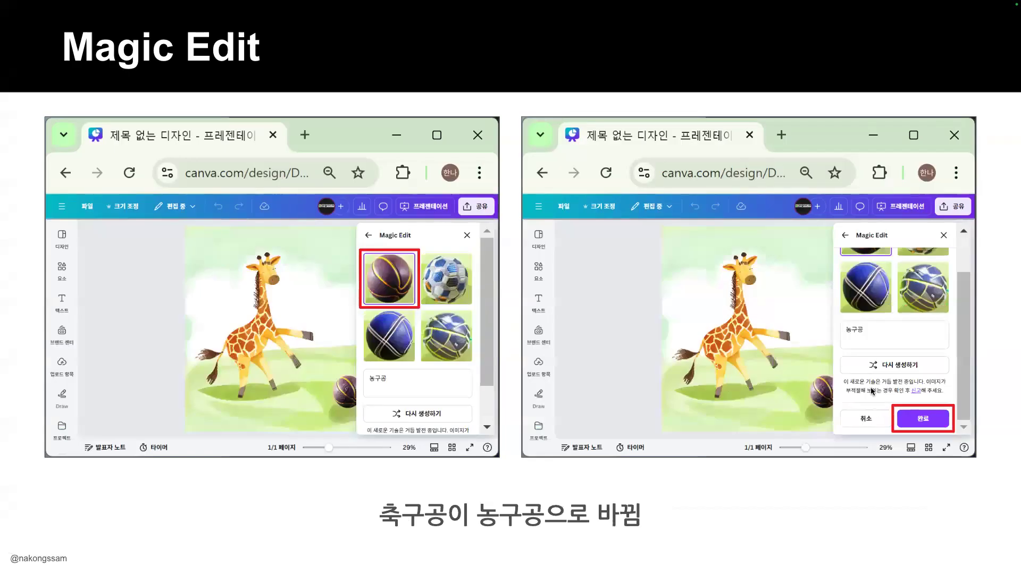
key(Escape)
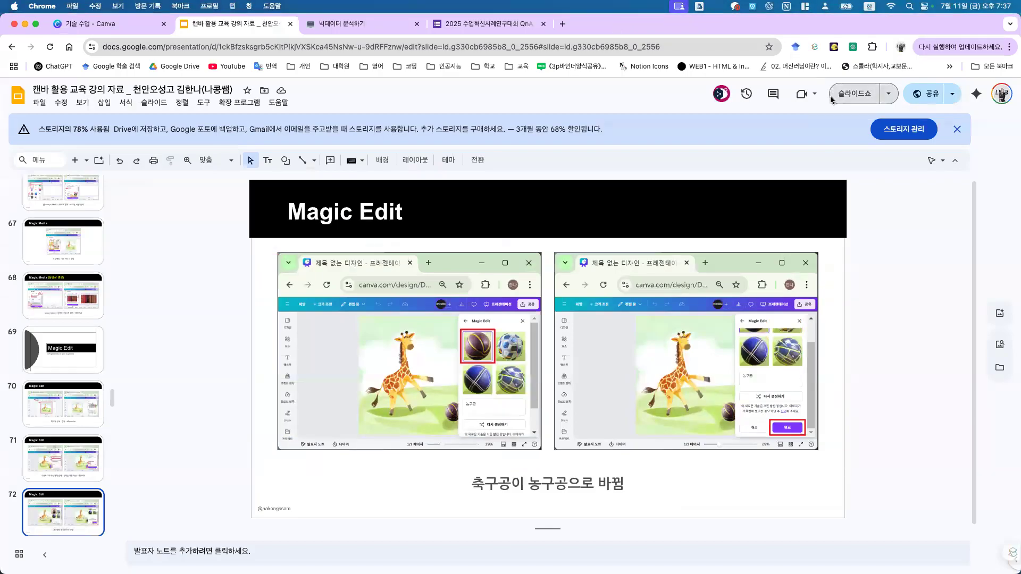
click(831, 96)
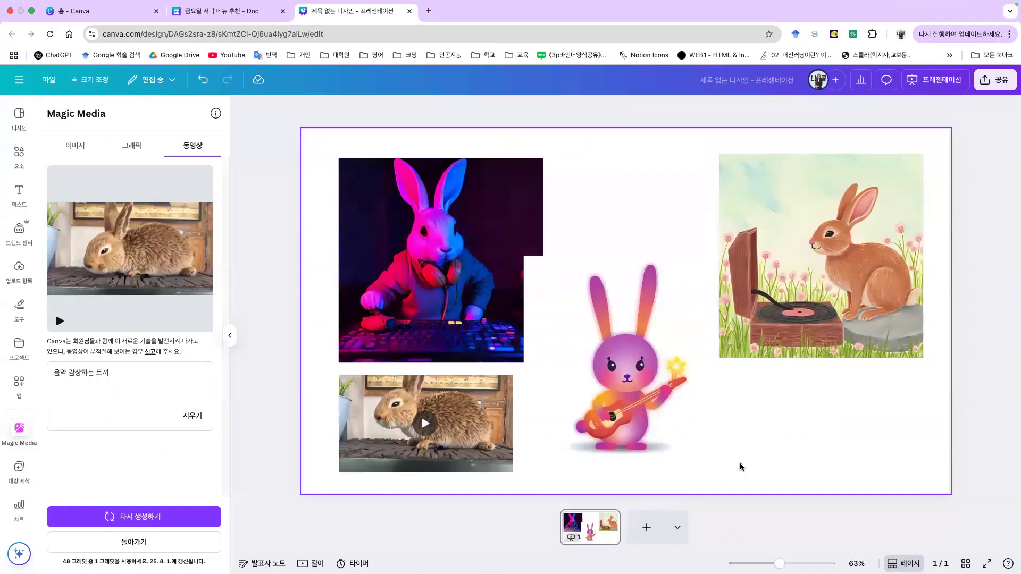
Step: Move the guitar rabbit lower right and open Magic Edit on the record-player rabbit picture
drag(682, 364, 748, 382)
mouse_move(845, 242)
mouse_down()
mouse_move(866, 230)
mouse_move(856, 241)
mouse_up()
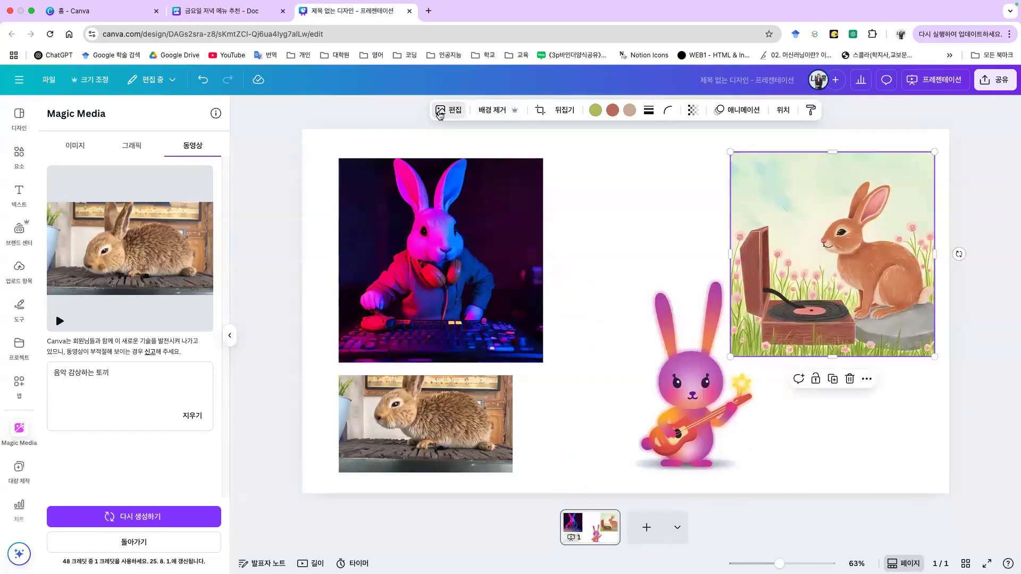
click(463, 112)
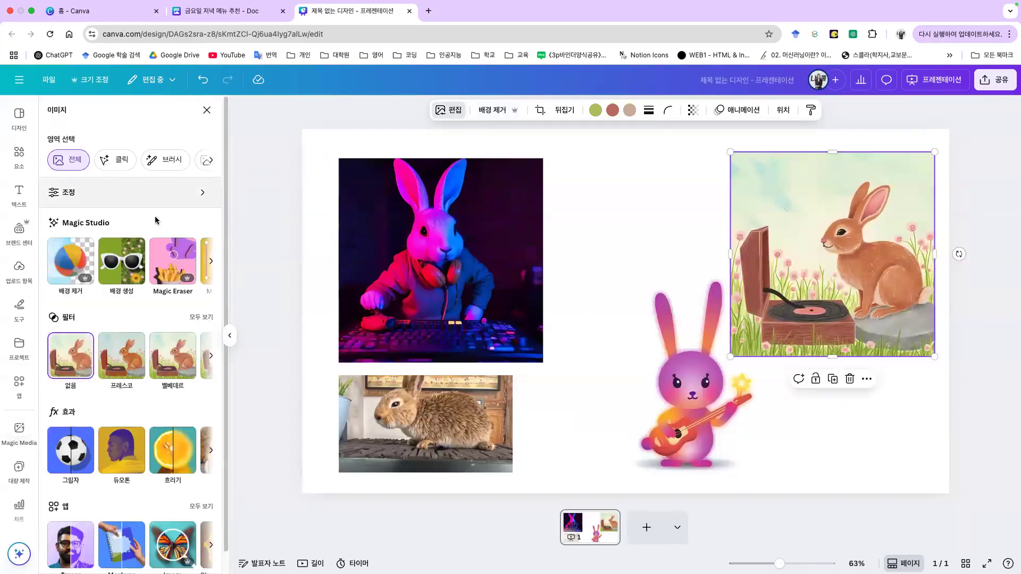
click(211, 262)
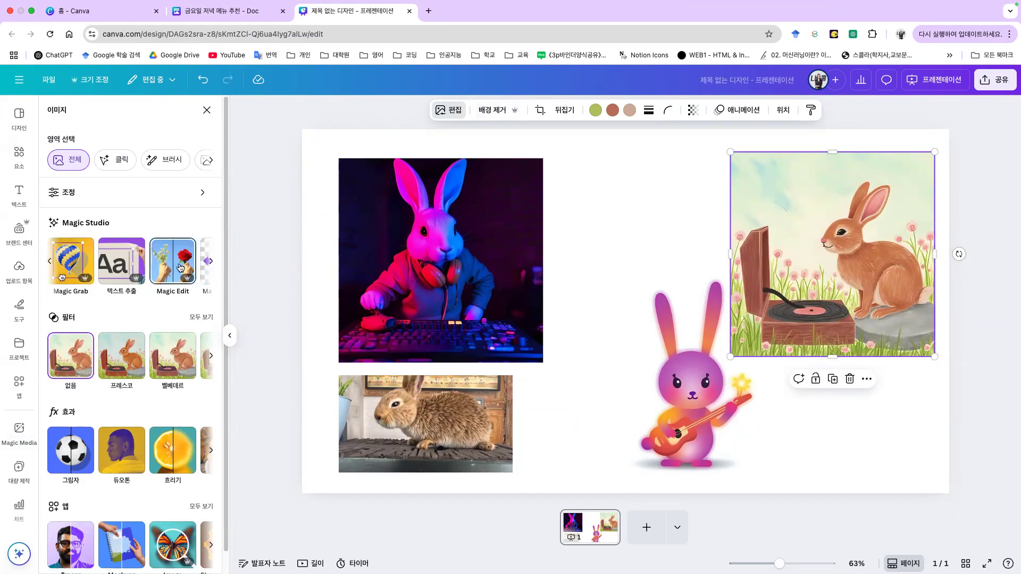
click(181, 267)
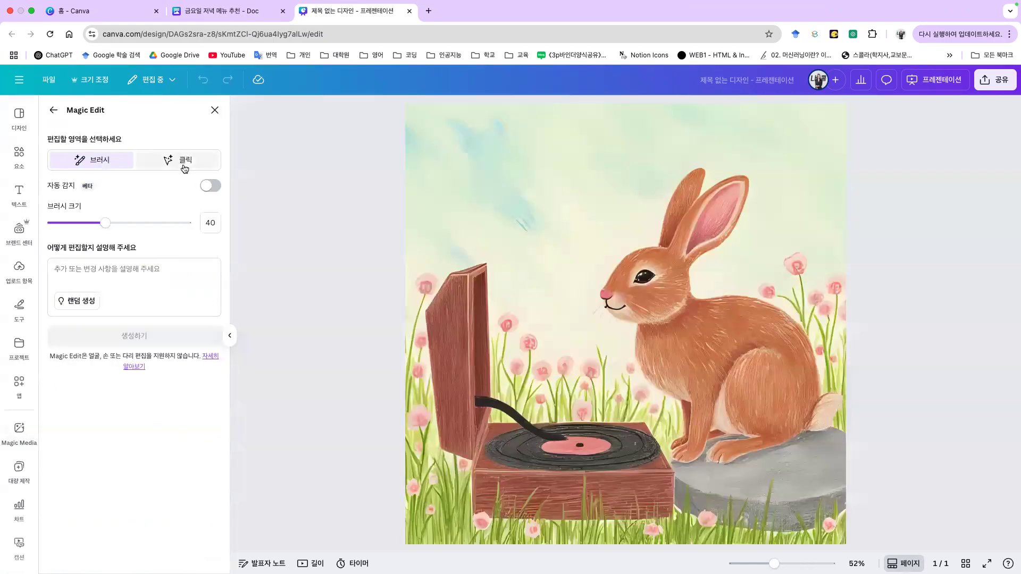
Step: Clear a painted record-player mask and select the rabbit with the 클릭 option instead
mouse_move(454, 284)
mouse_down()
mouse_move(442, 403)
mouse_move(466, 331)
mouse_move(479, 475)
mouse_move(533, 478)
mouse_move(577, 446)
mouse_up()
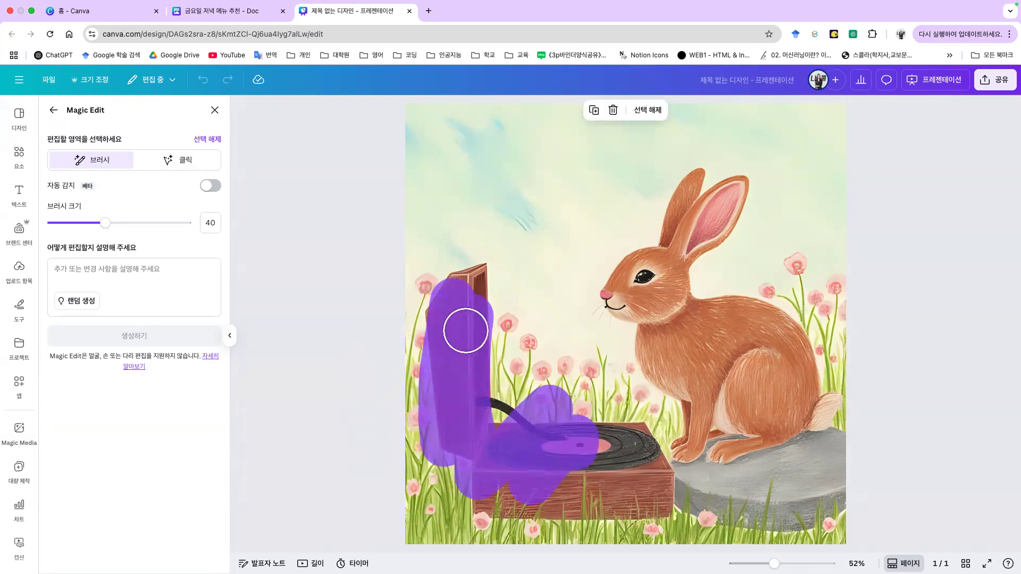
click(203, 139)
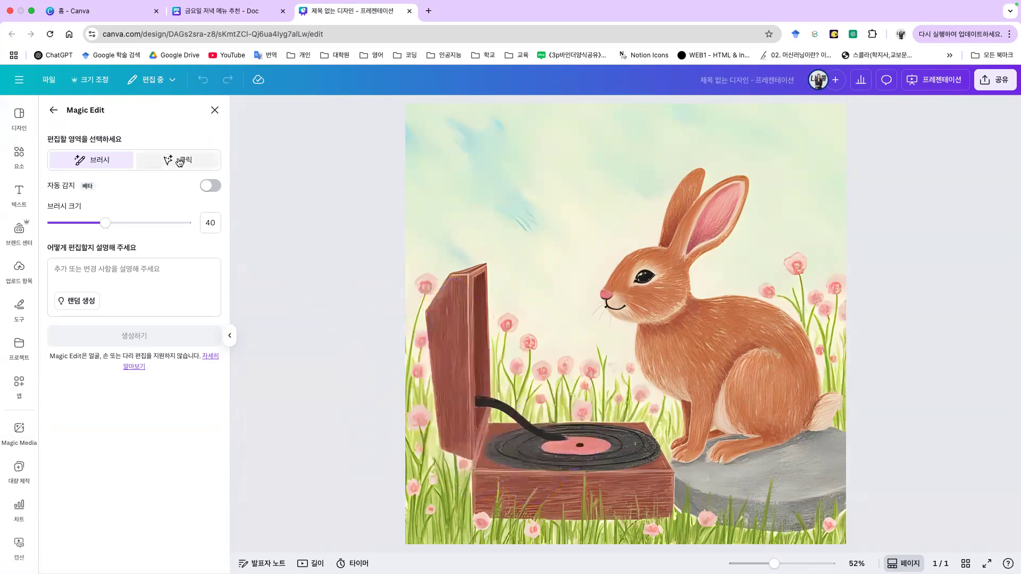
click(201, 160)
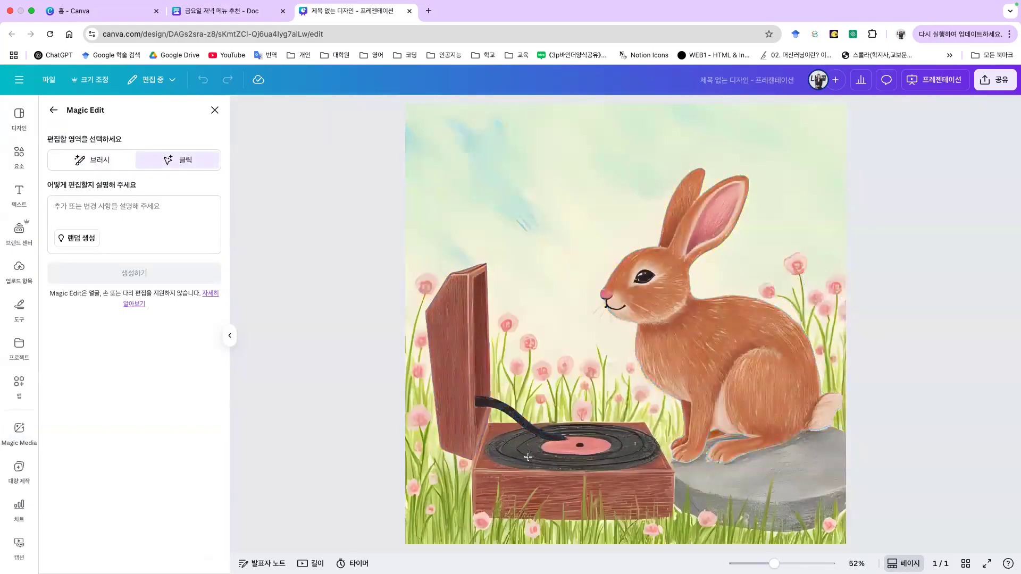
click(761, 341)
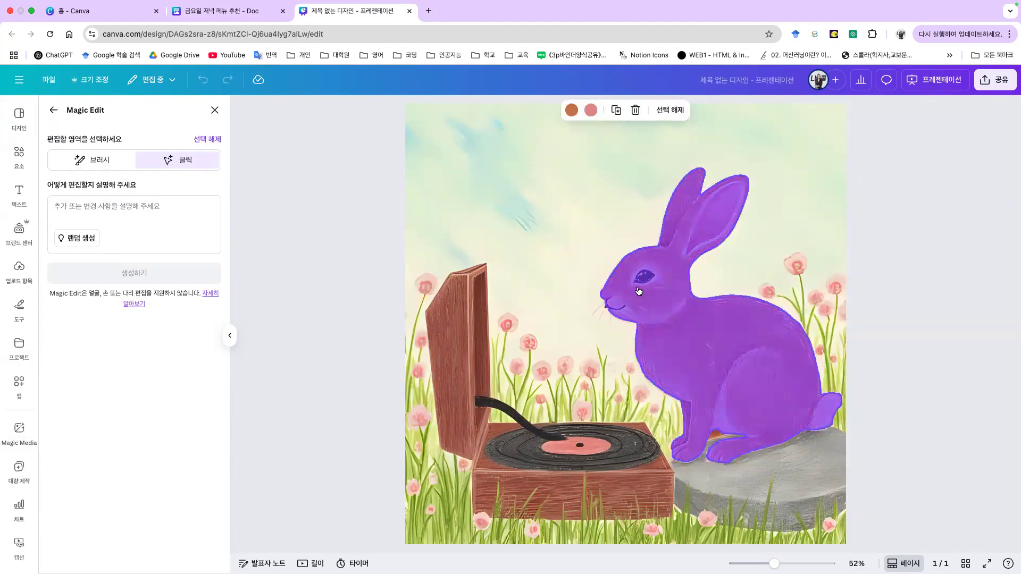
Step: Generate '코끼리' replacements, preview the blue pink-eared elephant, and discard the results
click(72, 208)
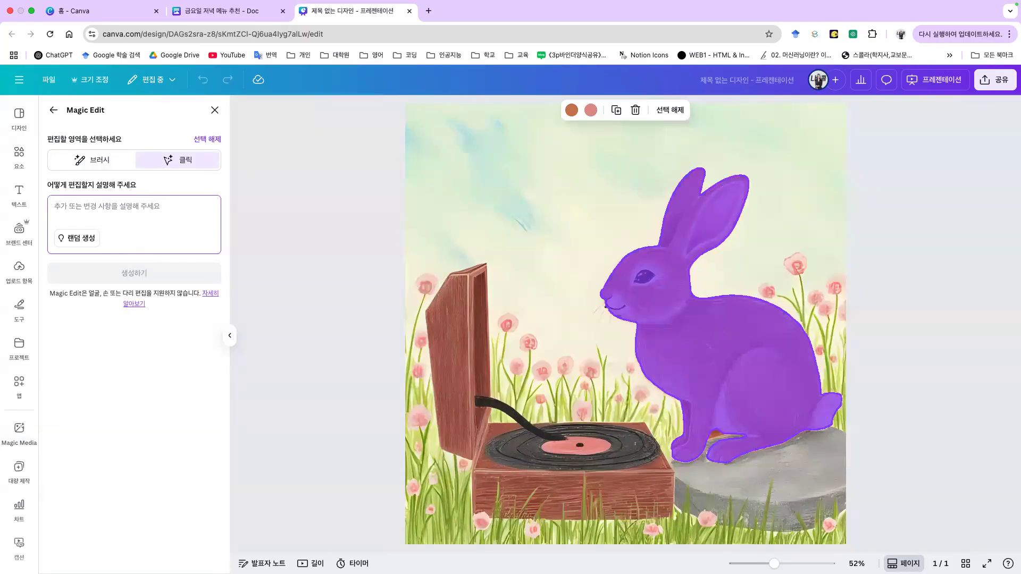
text(코끼리)
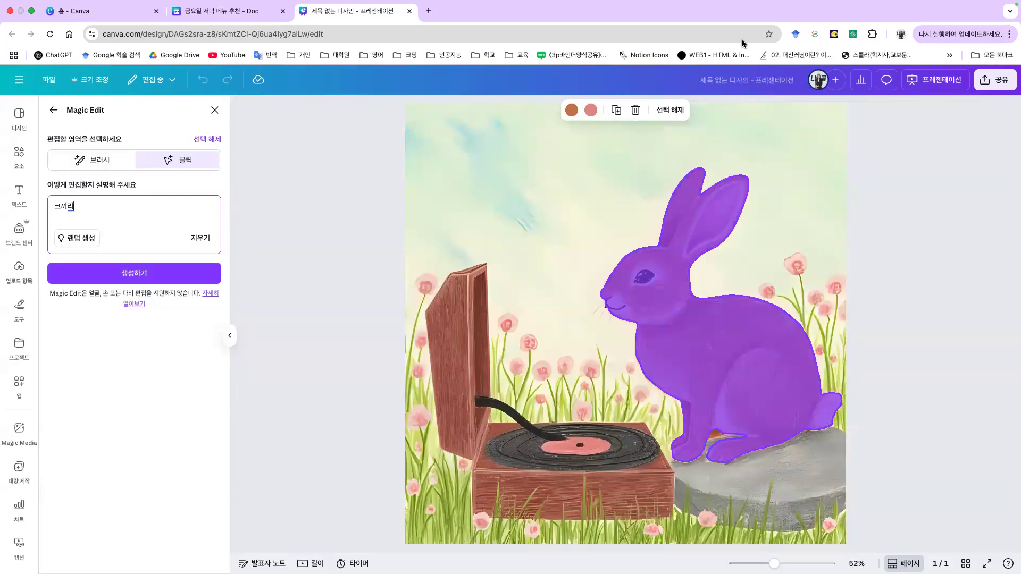
click(130, 277)
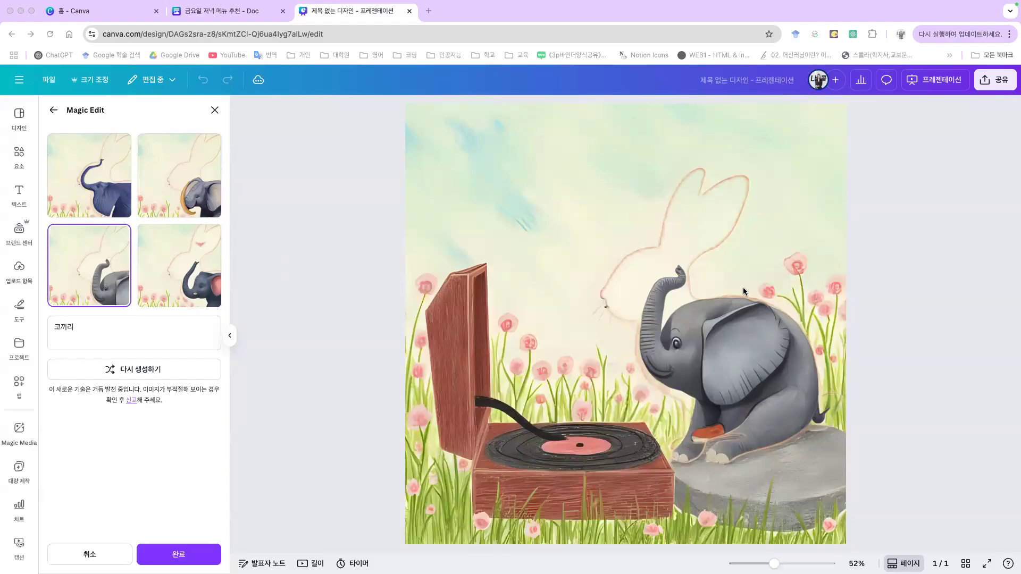
click(201, 257)
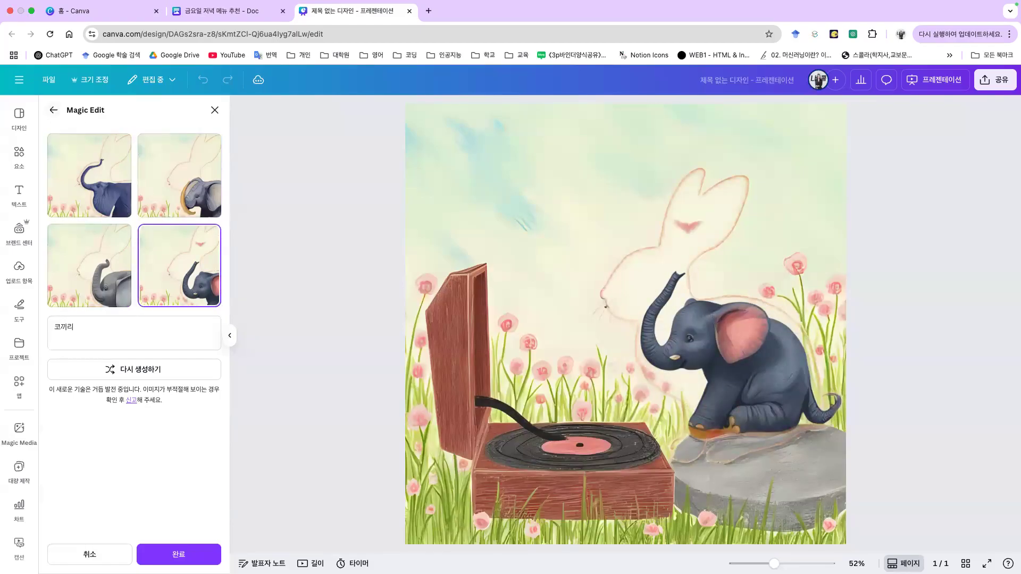
click(107, 557)
Step: Brush over the rabbit's ears and head, then generate blue elephant replacements with Magic Edit
click(128, 160)
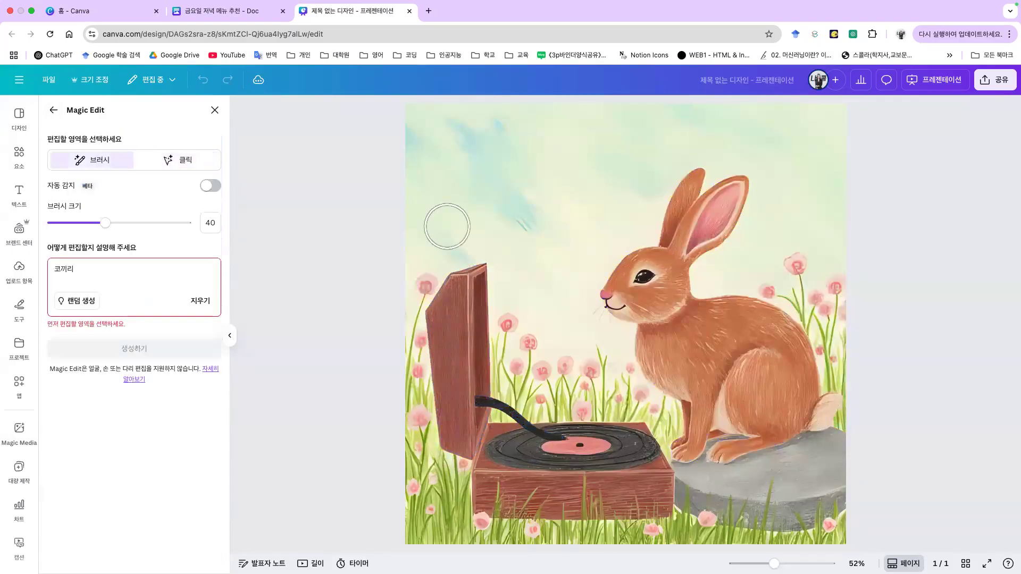
mouse_move(607, 212)
mouse_down()
mouse_move(641, 226)
mouse_move(663, 266)
mouse_move(699, 231)
mouse_move(631, 297)
mouse_move(696, 298)
mouse_move(631, 358)
mouse_move(741, 310)
mouse_move(797, 330)
mouse_move(828, 391)
mouse_move(724, 456)
mouse_move(684, 454)
mouse_move(734, 408)
mouse_move(670, 387)
mouse_move(683, 380)
mouse_up()
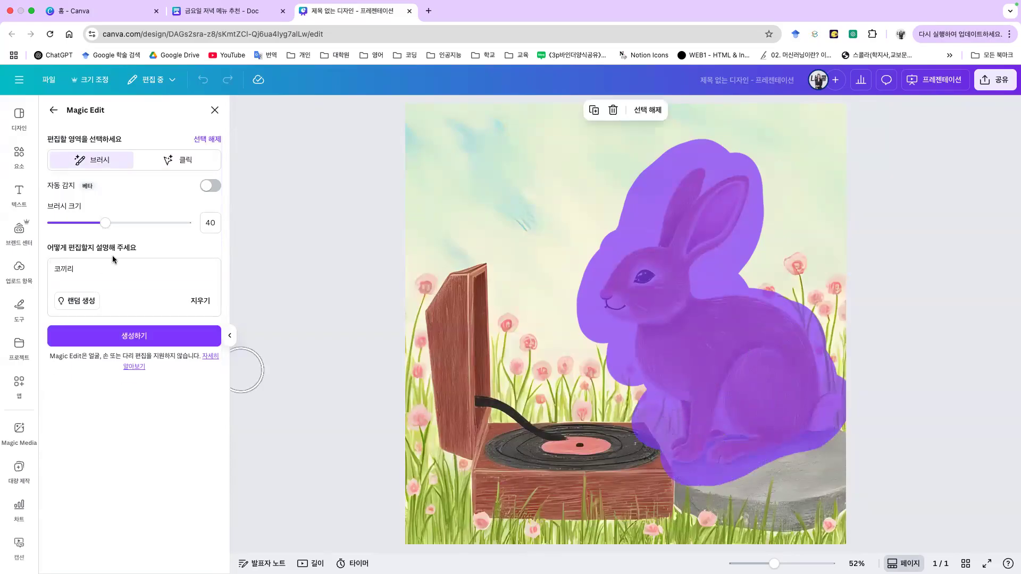
click(134, 336)
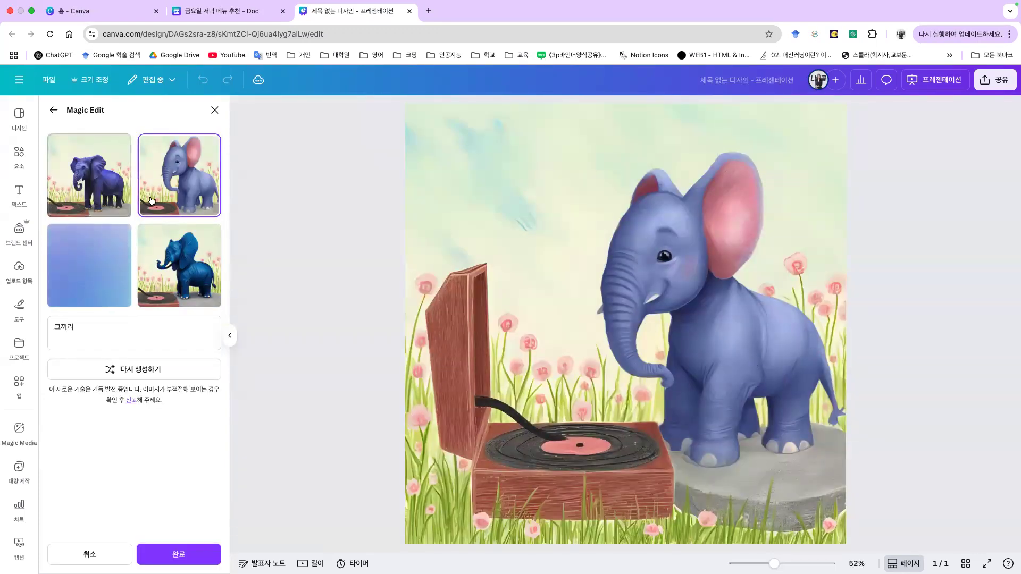
Step: Compare the dark-blue, purple and pink-eared elephant variations, then apply the darker-blue one
click(115, 279)
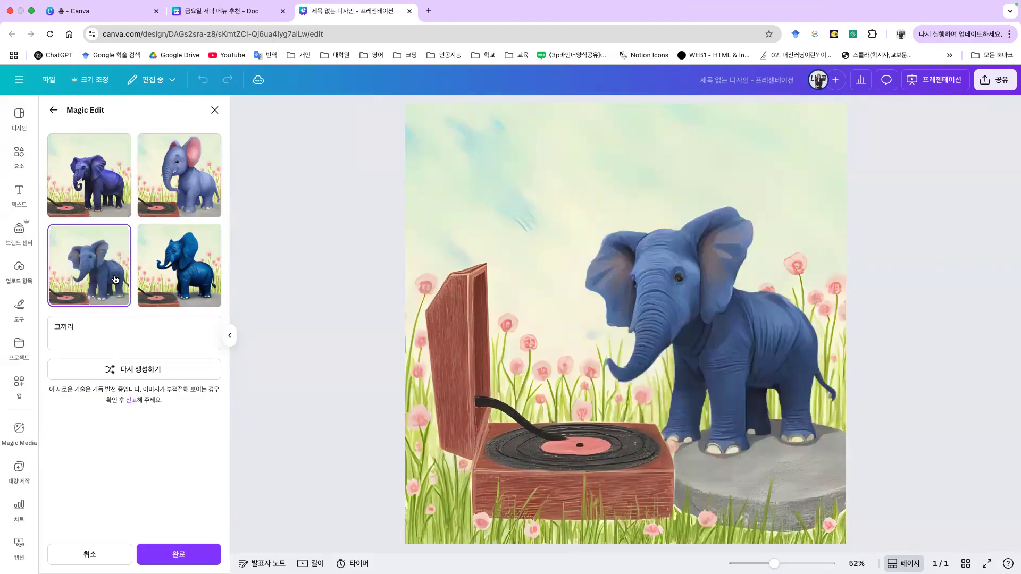
click(195, 256)
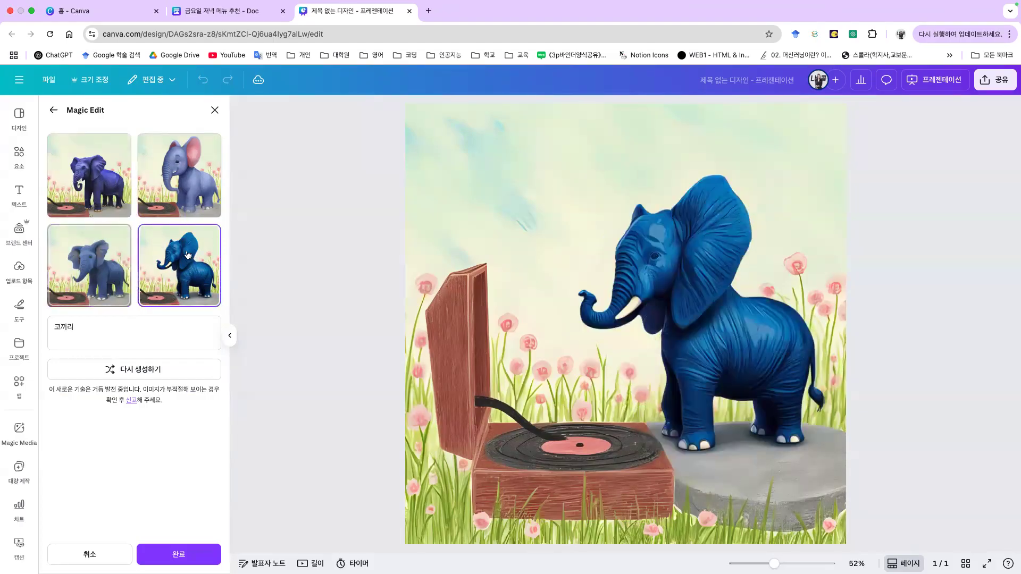
click(98, 180)
click(197, 178)
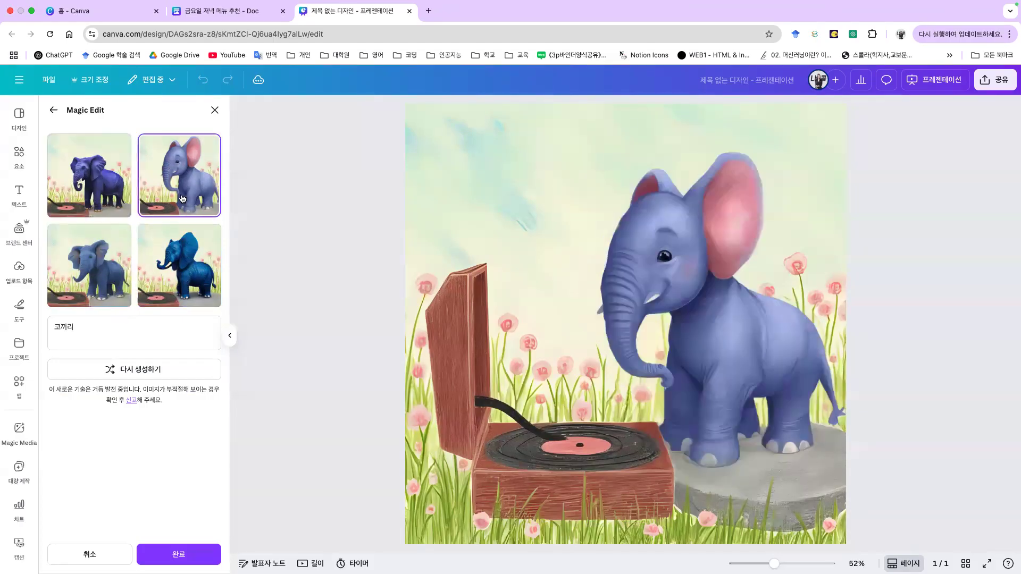
click(80, 261)
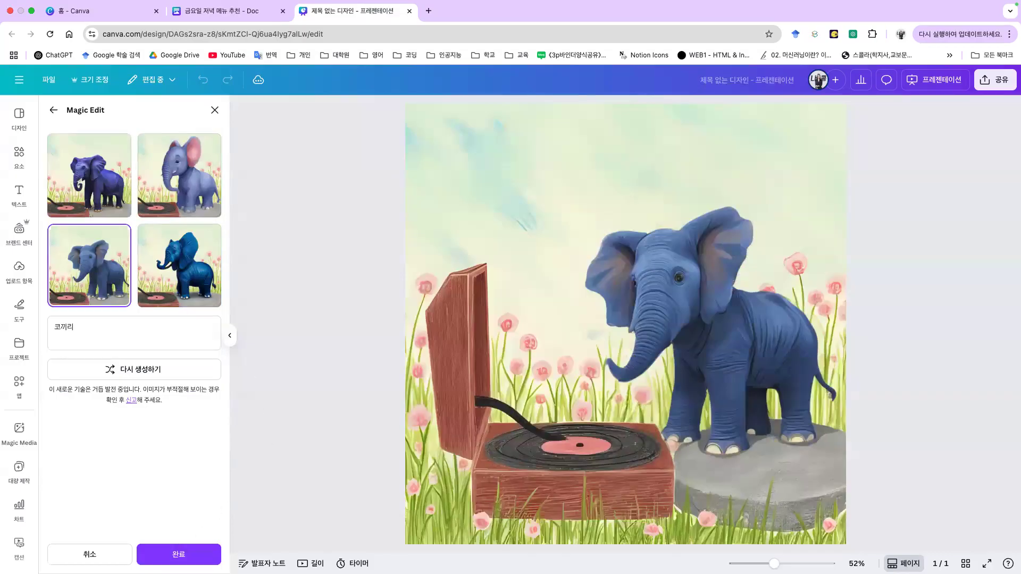
click(179, 554)
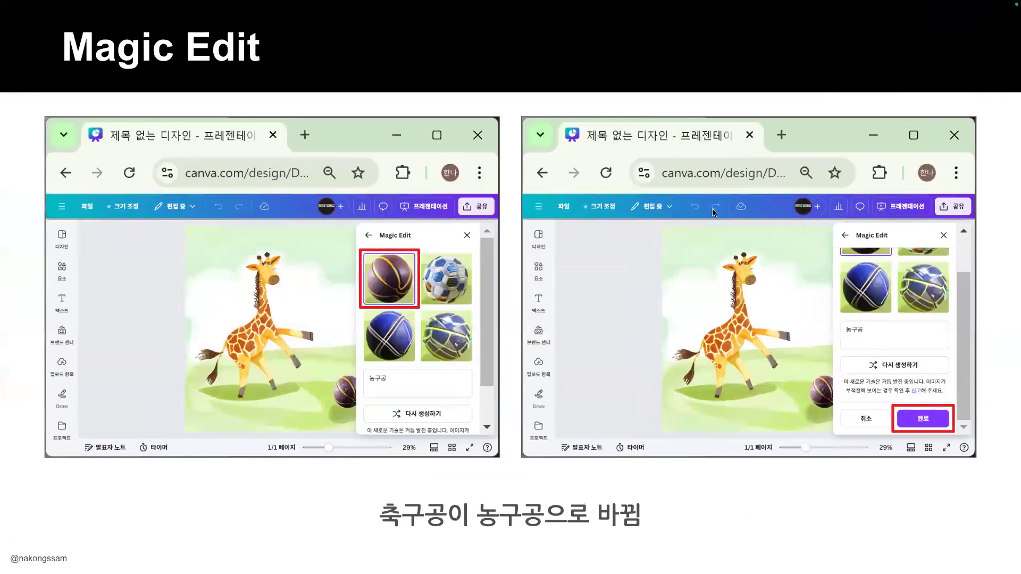
Step: Present the Magic Expand slides up to the generated results slide, then return to Canva
key(Right)
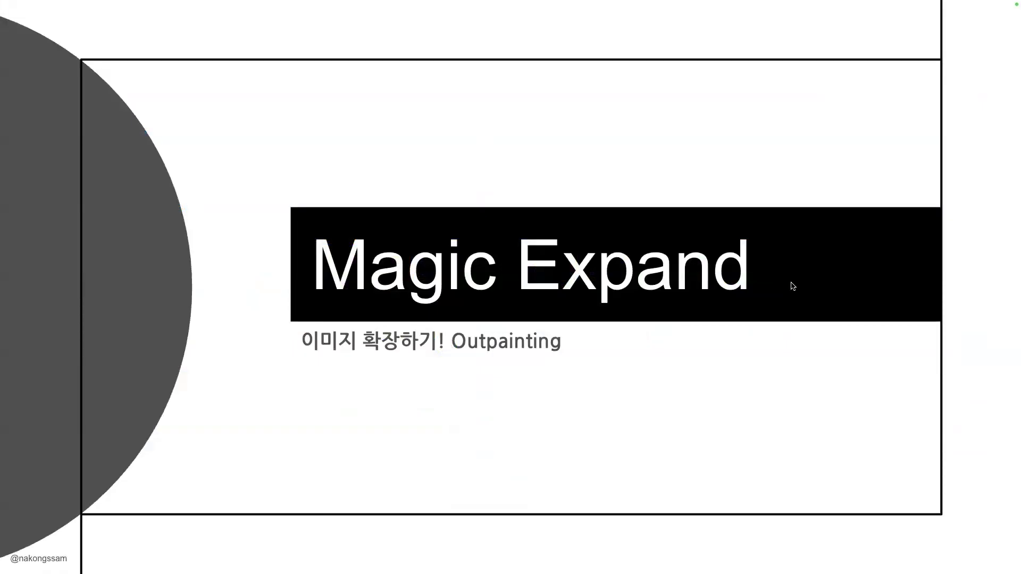
key(Right)
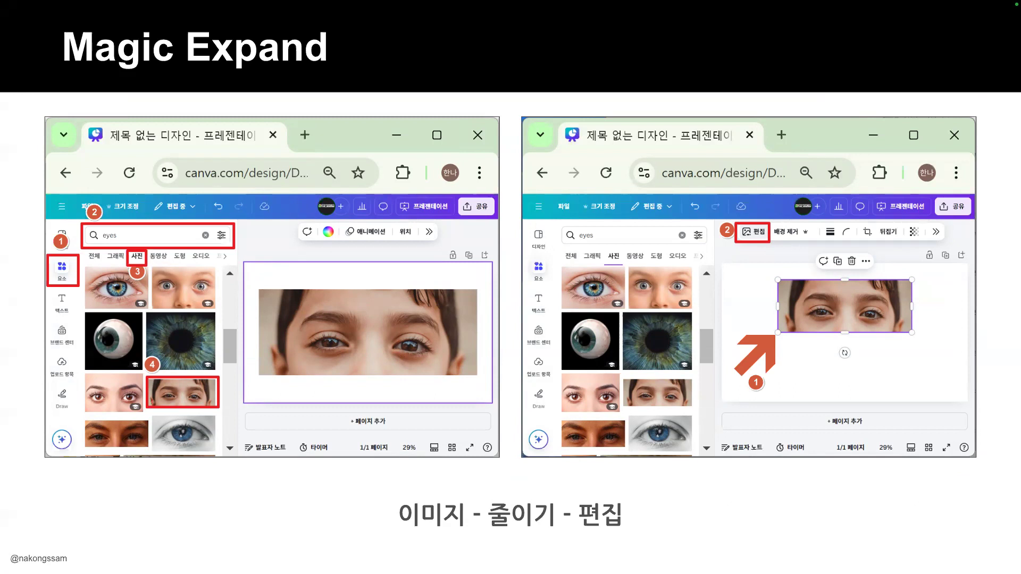
key(Right)
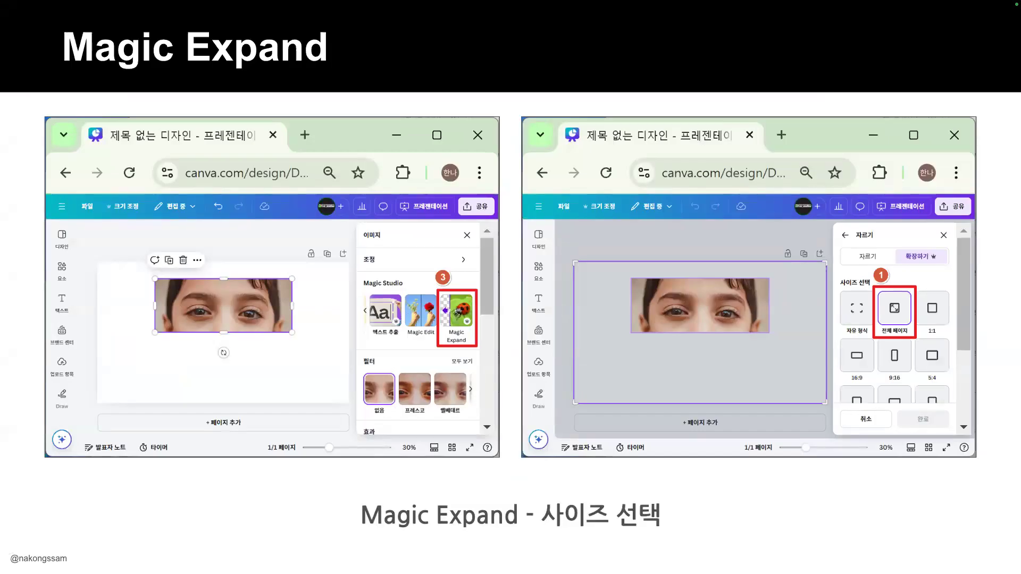
key(Right)
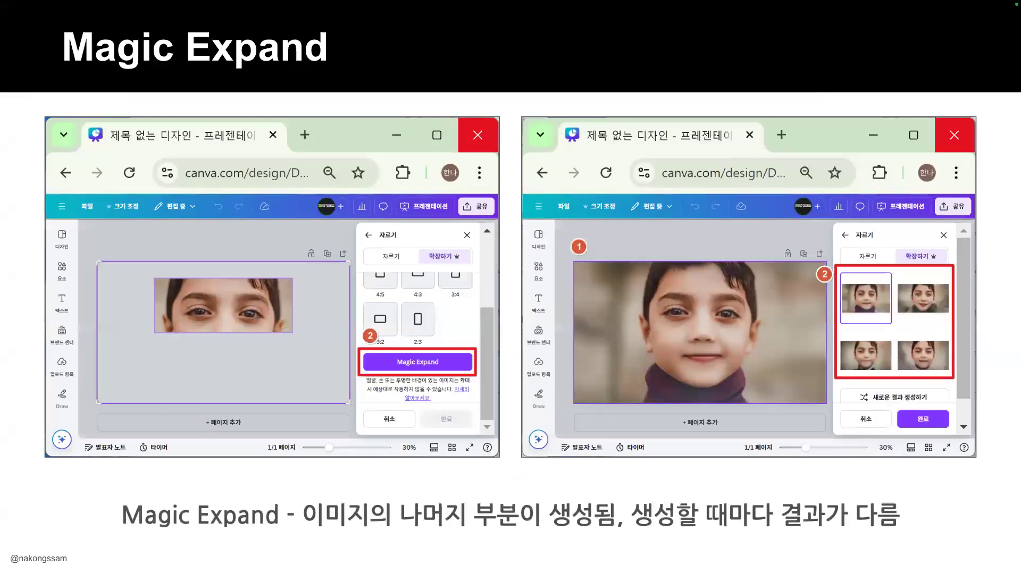
key(Left)
key(Right)
key(super+Tab)
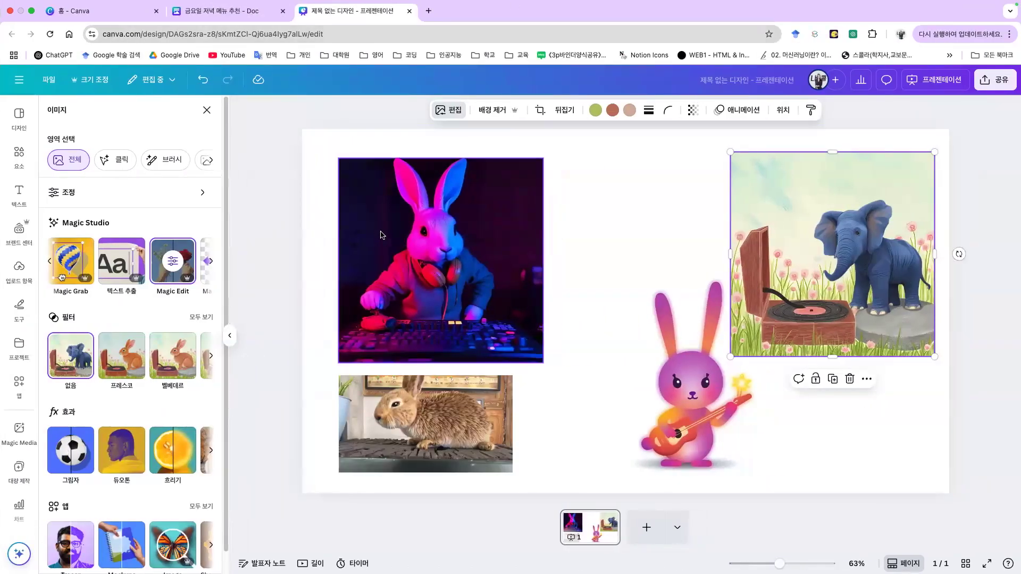
Step: Add a blank second page and shift the elephant-and-turntable picture on page 1
click(437, 226)
click(647, 527)
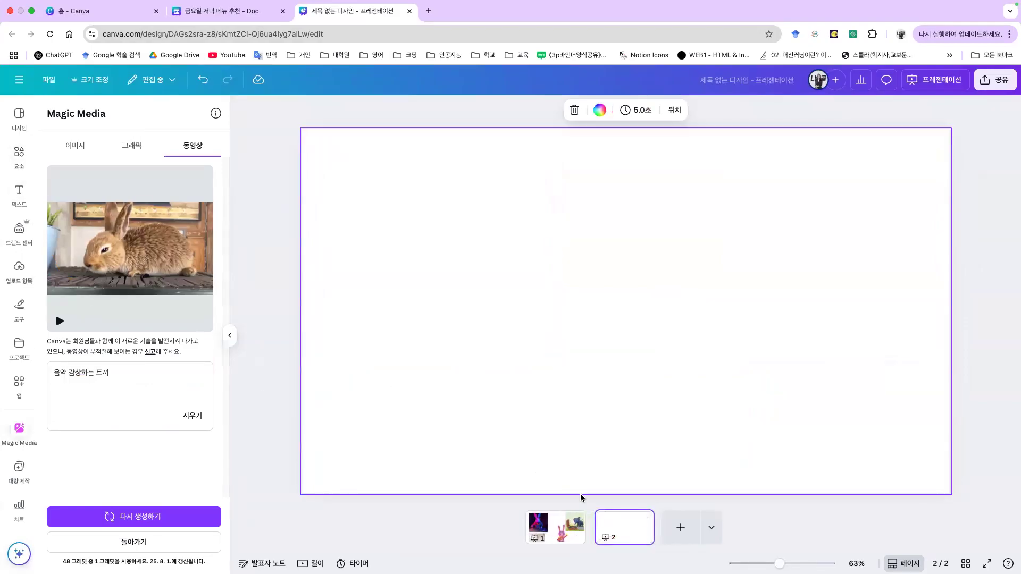
click(547, 534)
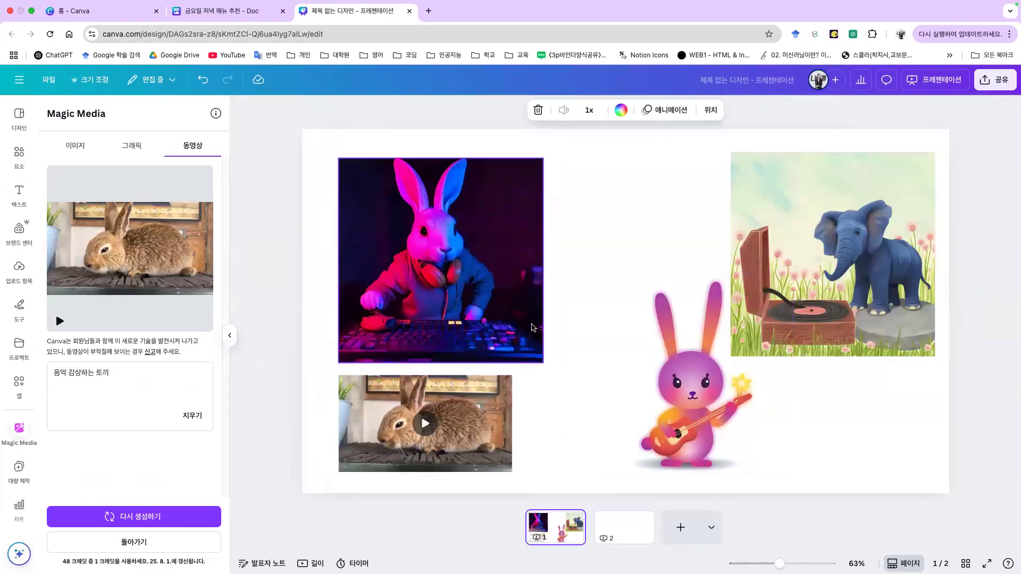
click(883, 270)
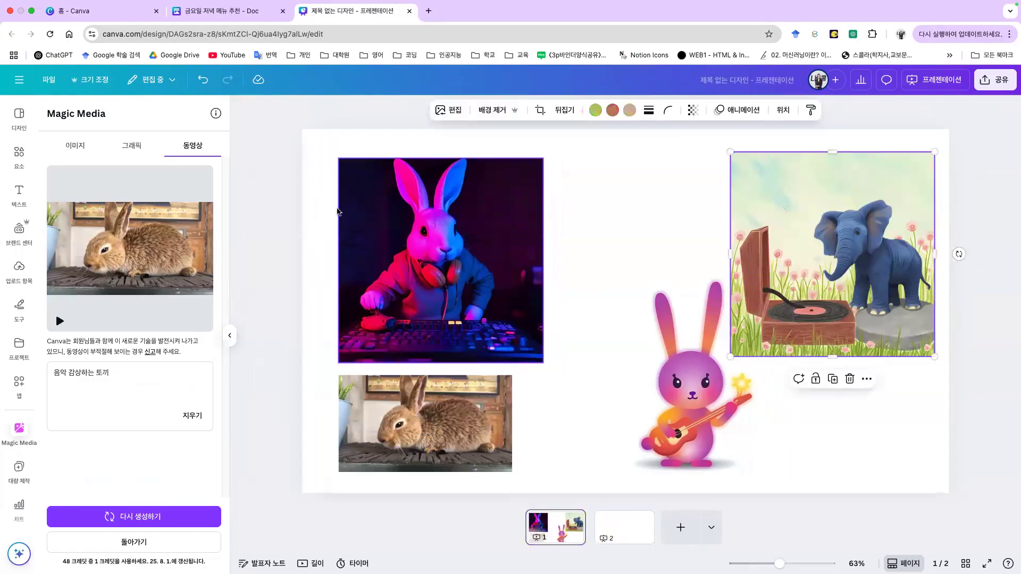
drag(839, 237, 817, 271)
Step: Copy the elephant picture onto page 2 and centre it there
key(ctrl+c)
click(624, 526)
key(ctrl+v)
drag(792, 288, 607, 293)
click(450, 109)
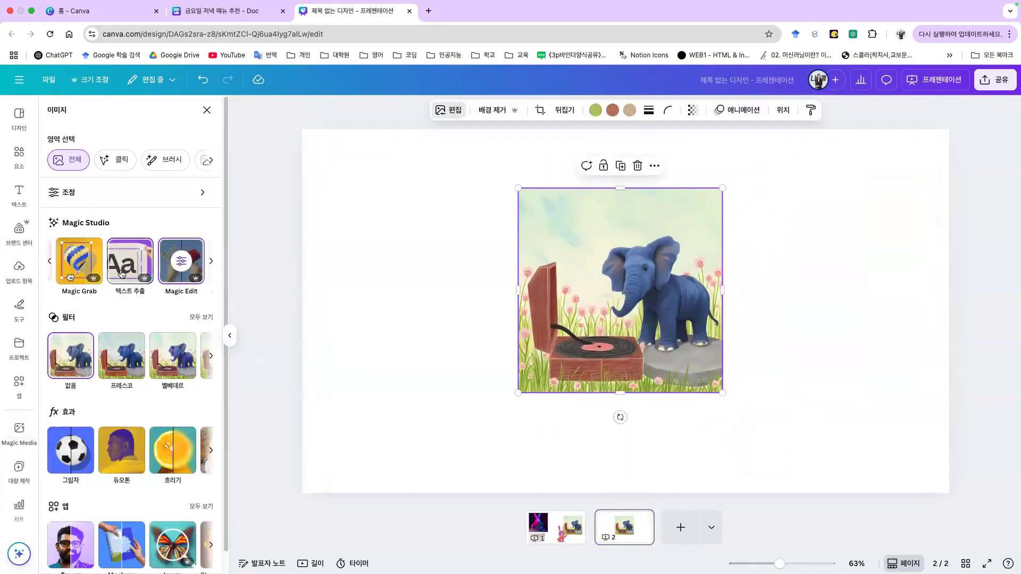
Step: Run Magic Expand on the elephant picture at 전체 페이지 and compare the four results
click(210, 271)
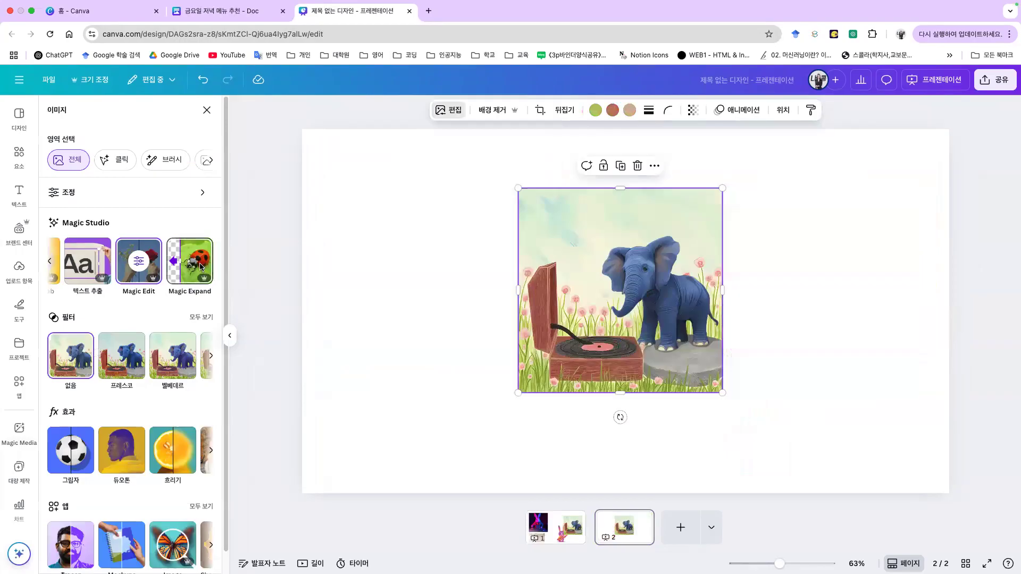
click(201, 266)
click(155, 221)
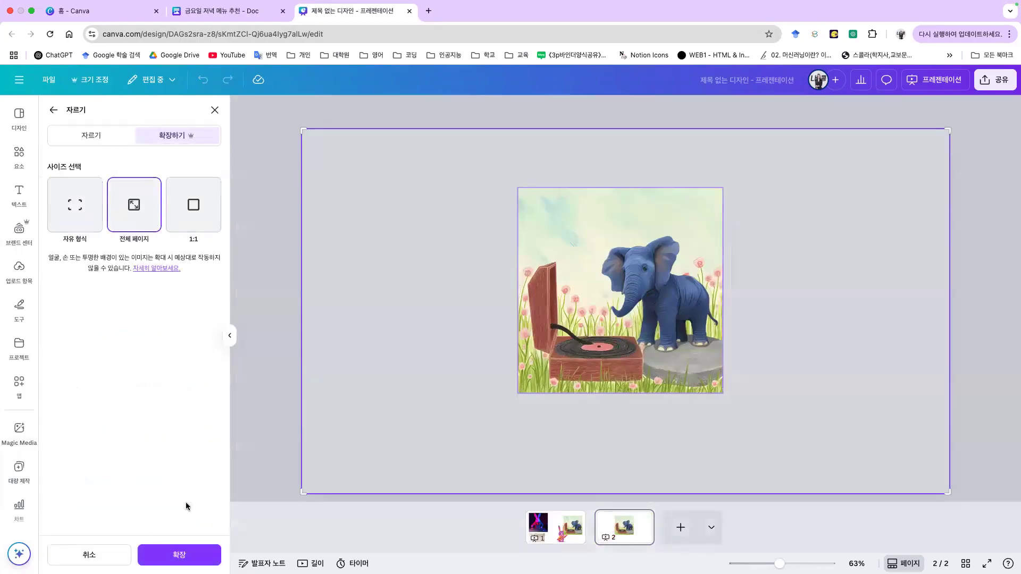
click(178, 558)
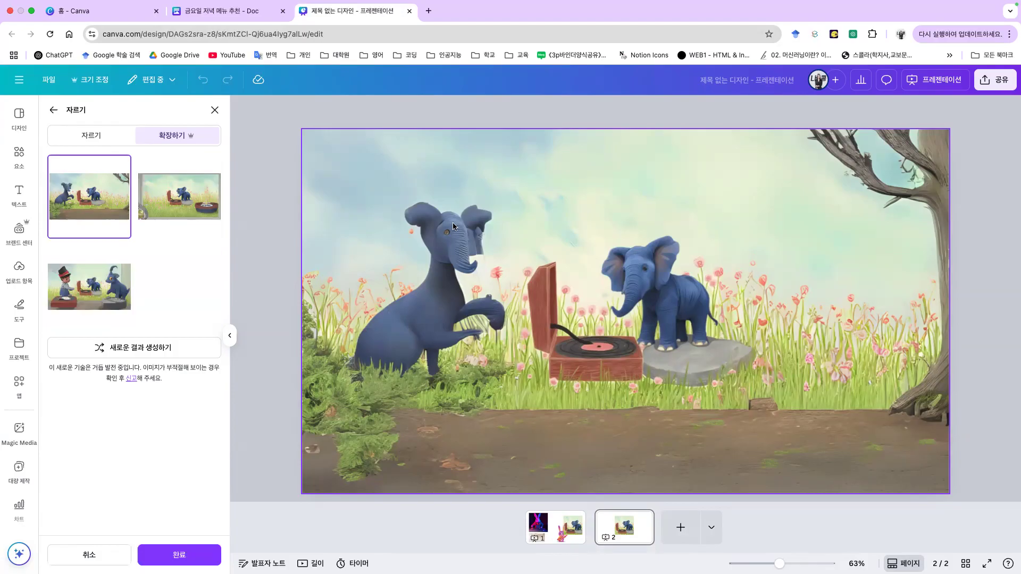
click(181, 231)
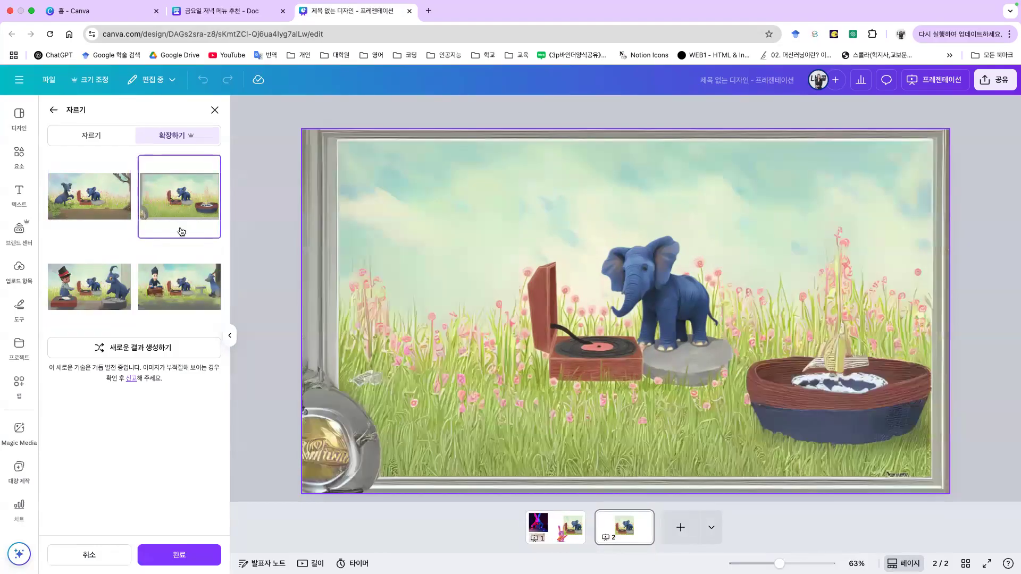
click(85, 282)
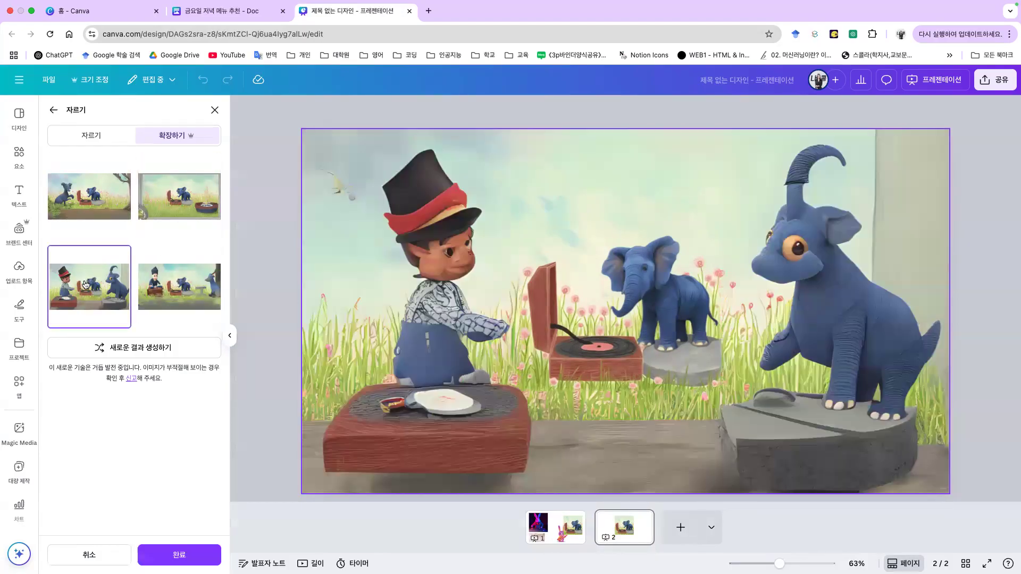
click(191, 305)
click(87, 297)
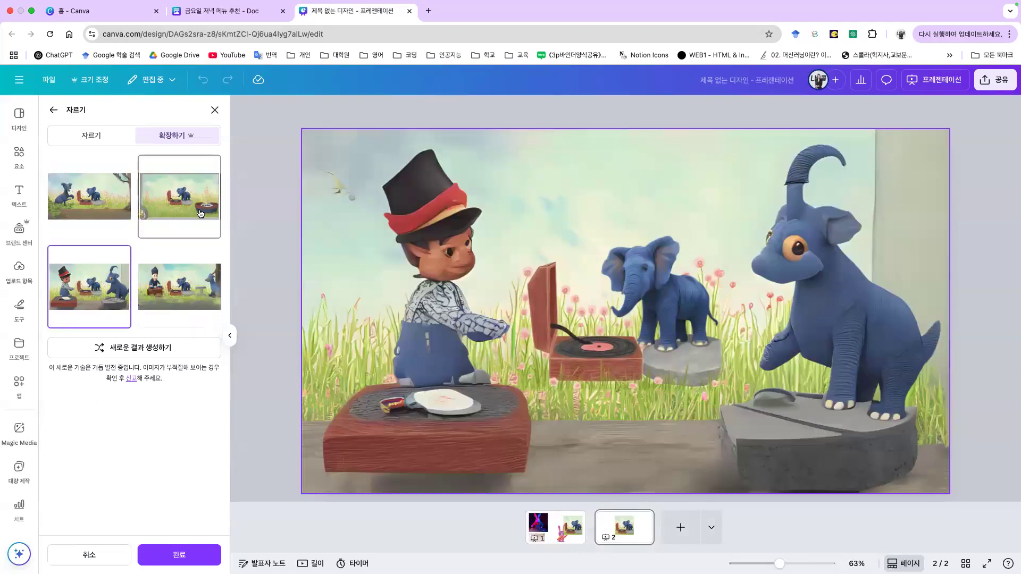
click(200, 213)
click(89, 196)
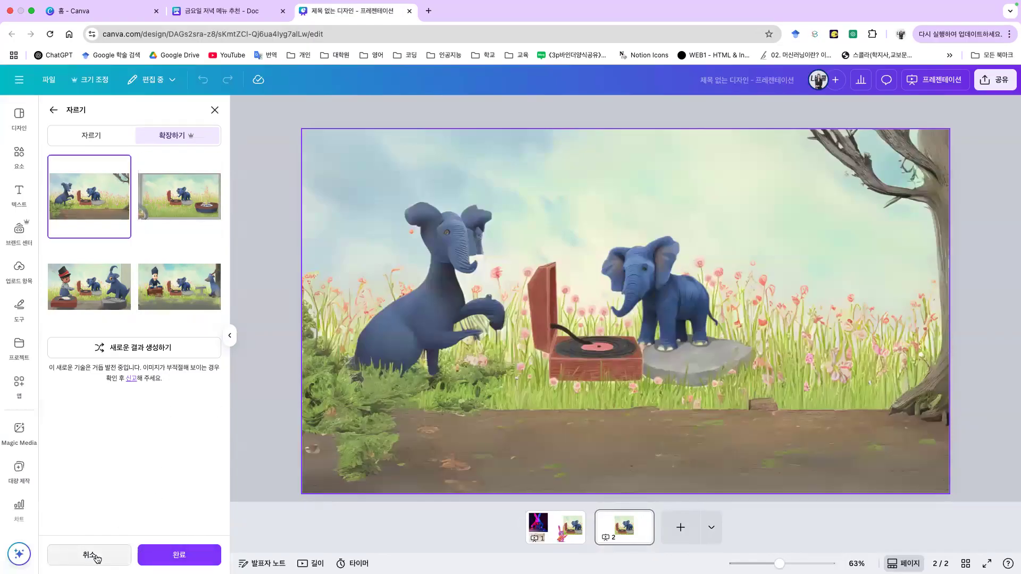
click(210, 234)
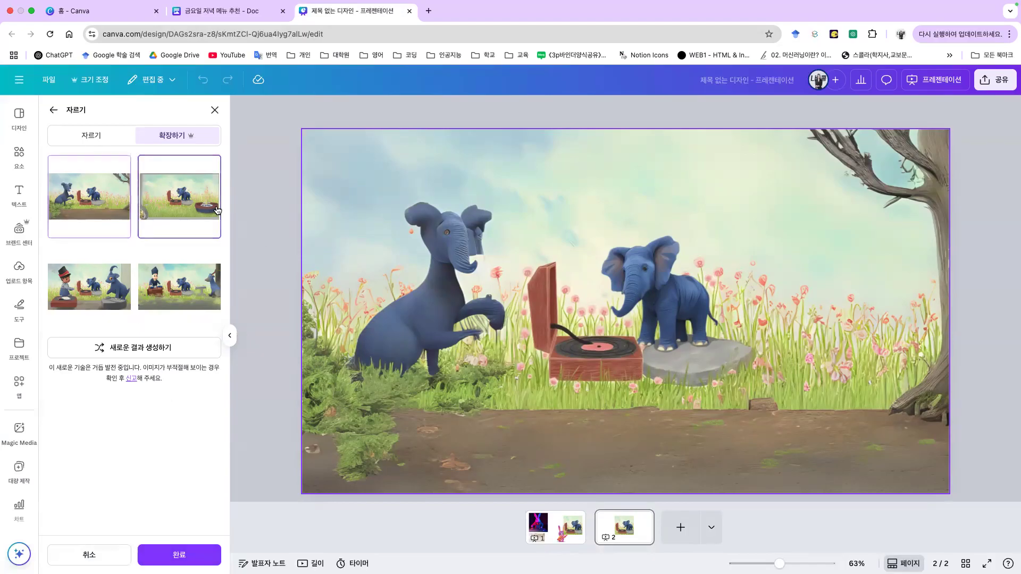
Step: Generate a fresh set of expansions and apply the tree-framed version to the page
click(141, 350)
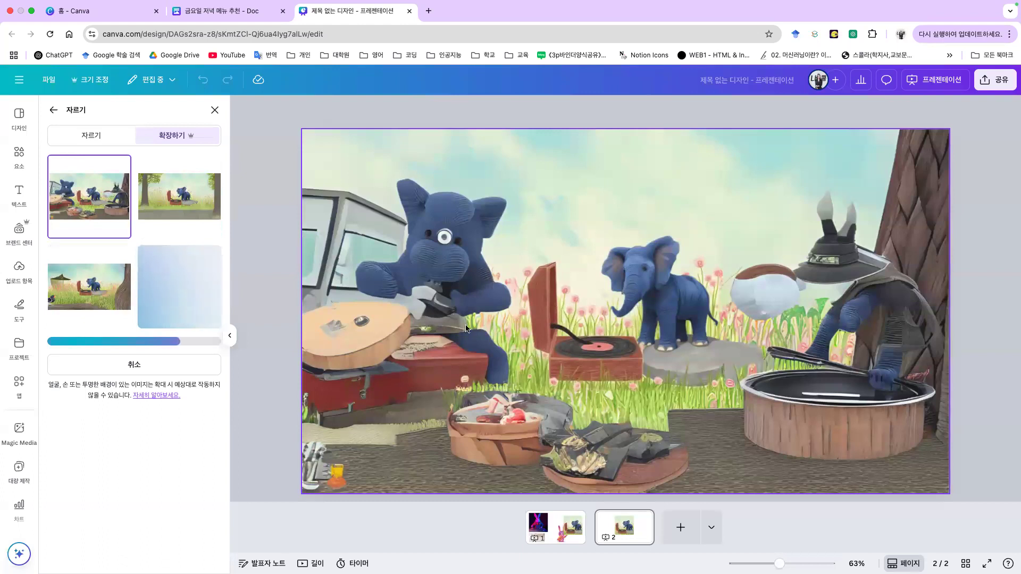
click(179, 197)
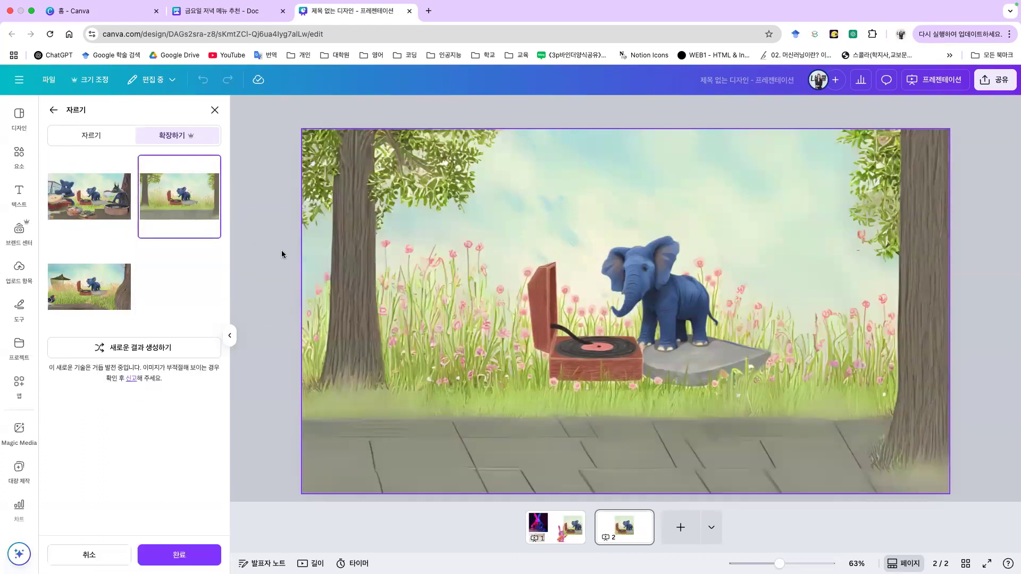
click(112, 294)
click(190, 211)
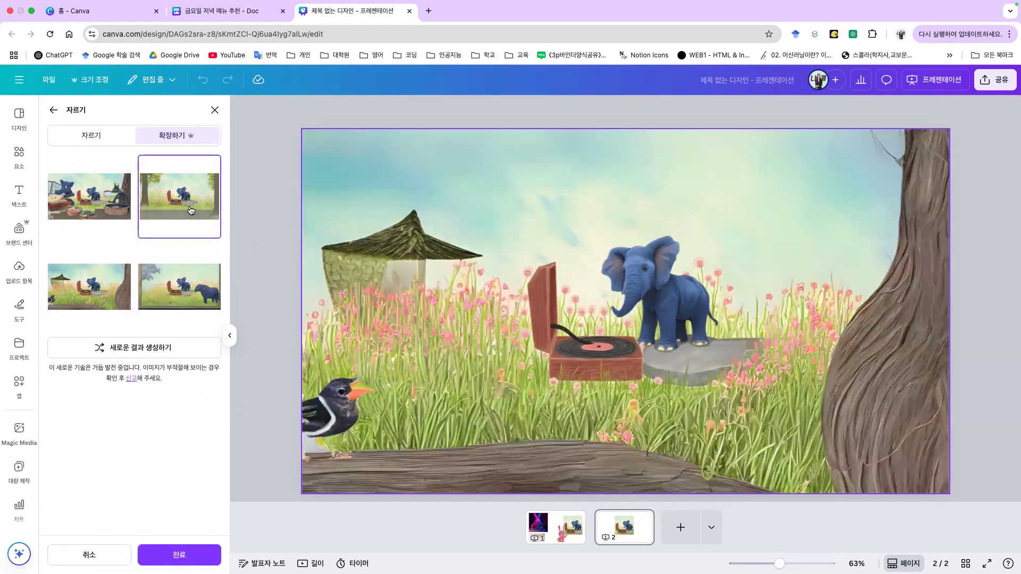
click(186, 273)
click(193, 238)
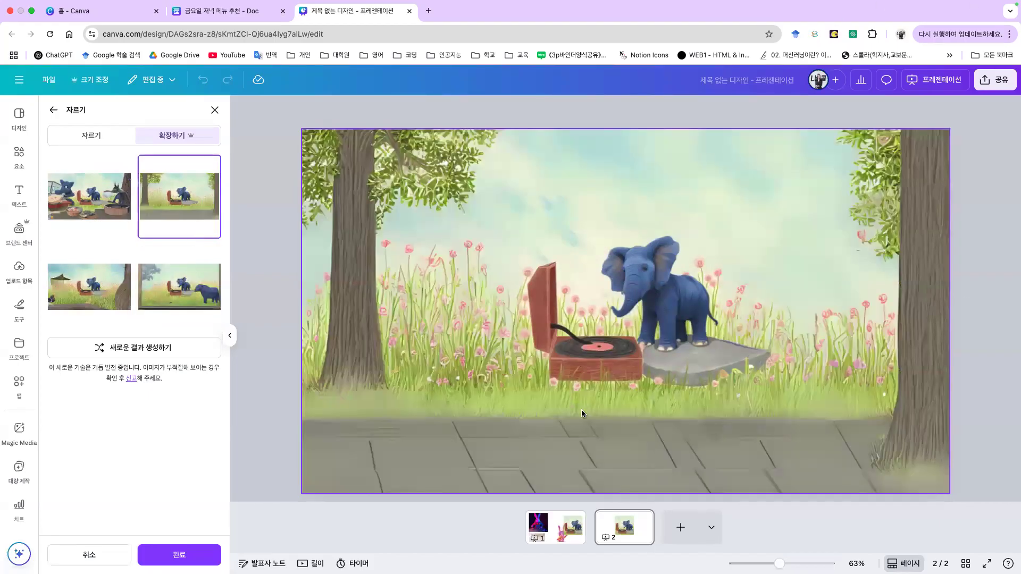
click(179, 555)
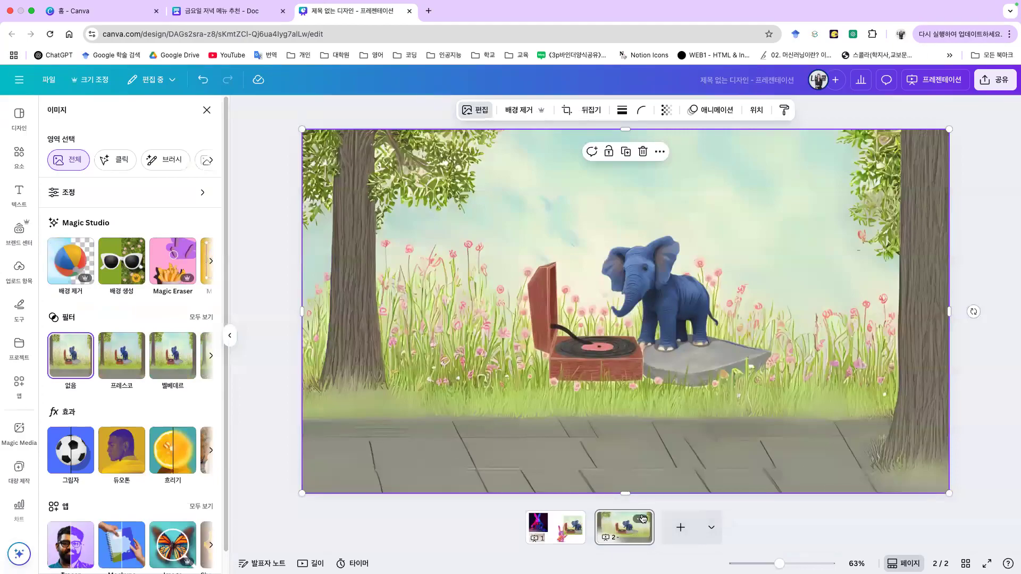
Step: Add the surprised-eyes photo from the elements library's recently used items
click(19, 154)
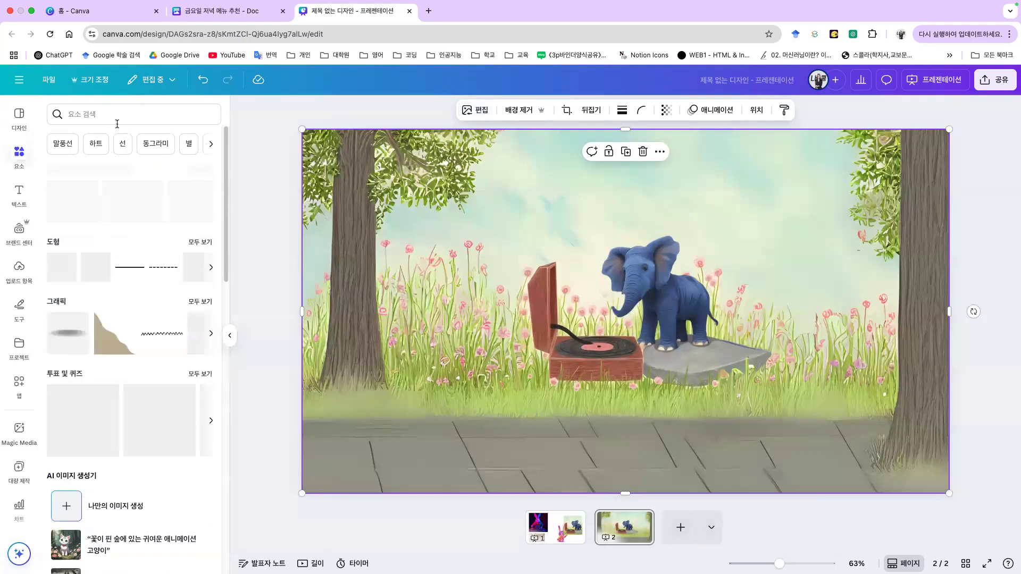
click(210, 201)
click(210, 201)
click(202, 170)
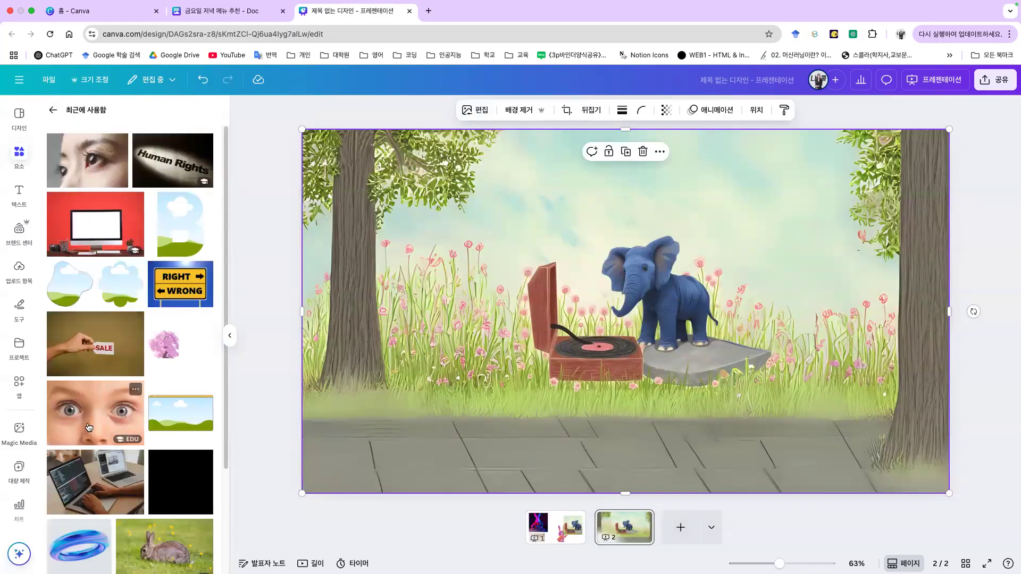
click(95, 413)
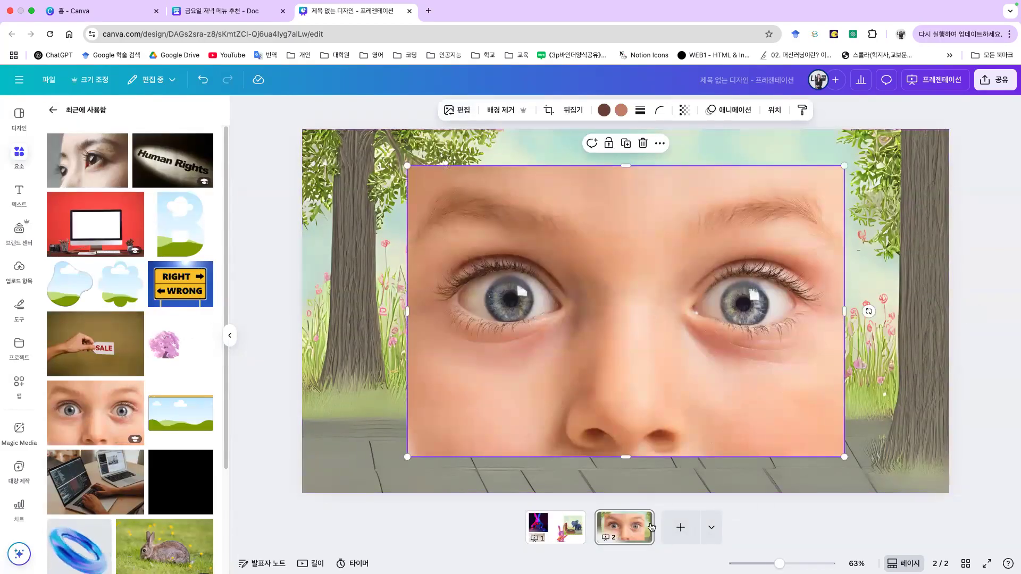
Step: Add a third page, paste the eyes image there, and shrink and centre it
click(679, 526)
key(ctrl+v)
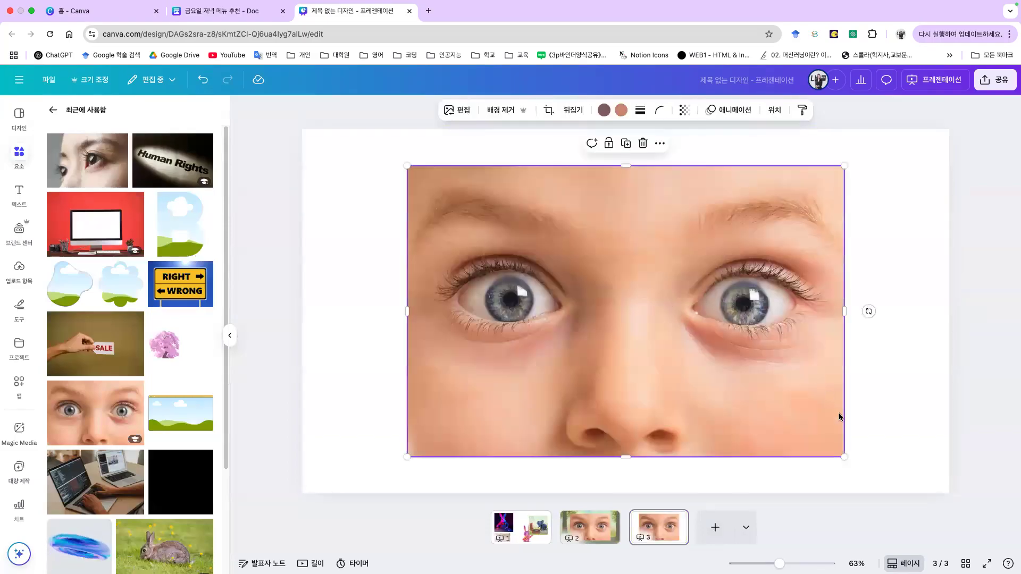
drag(843, 456, 765, 260)
drag(619, 262, 699, 284)
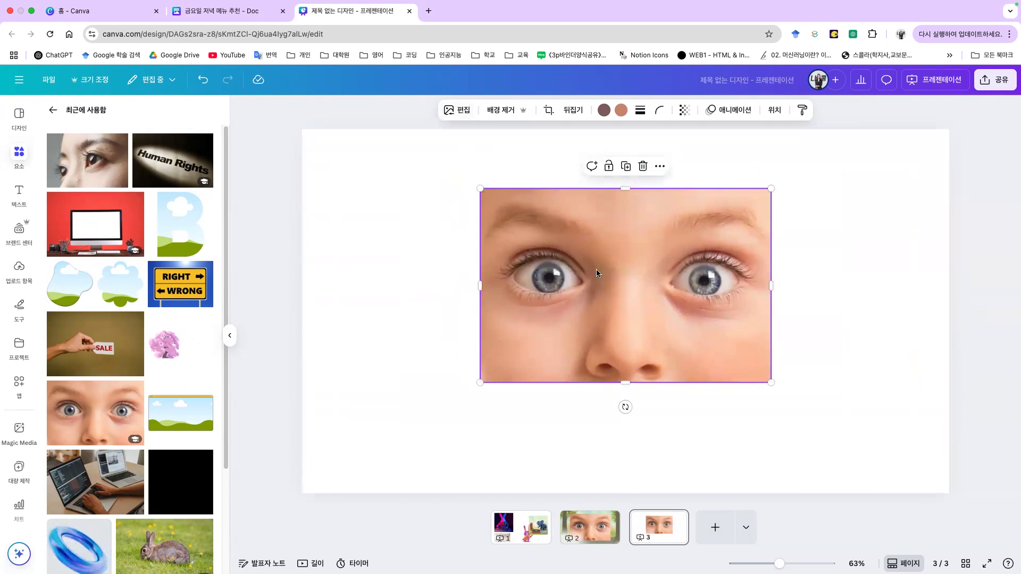
click(467, 116)
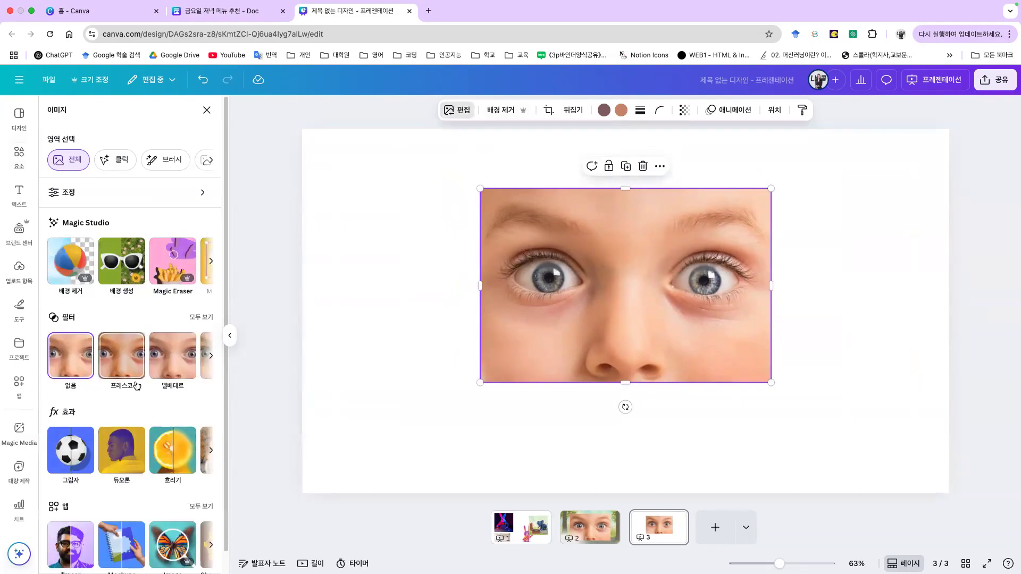
click(211, 261)
click(215, 263)
Step: Expand the eyes photo to the full page and settle on the white-haired child result
click(175, 261)
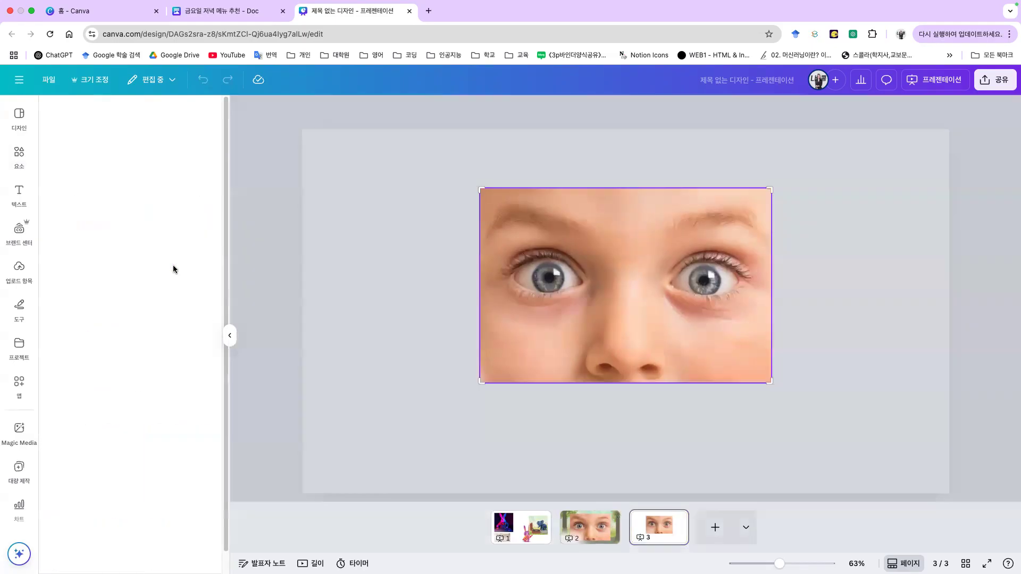
click(181, 553)
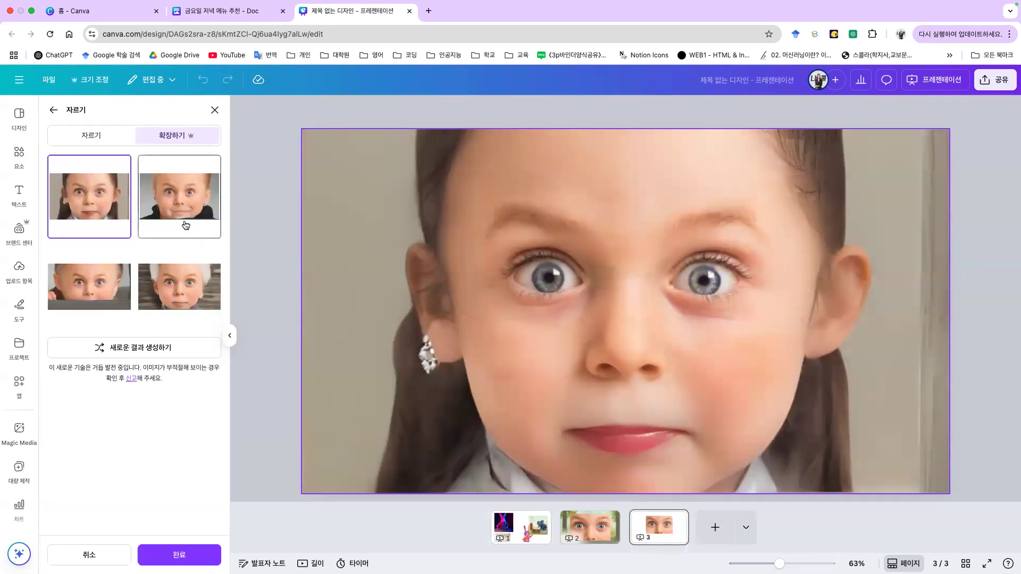
click(198, 186)
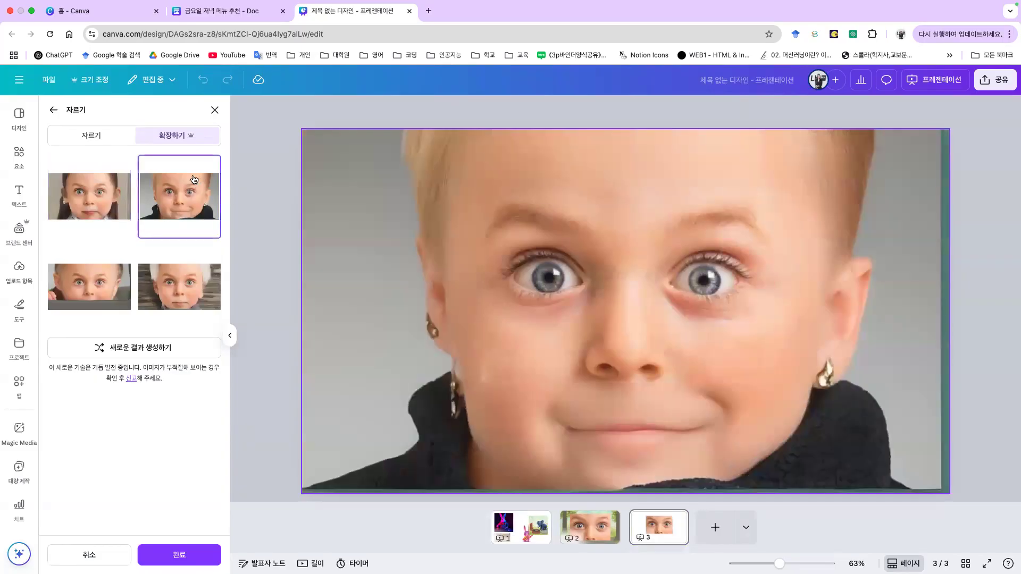
click(177, 275)
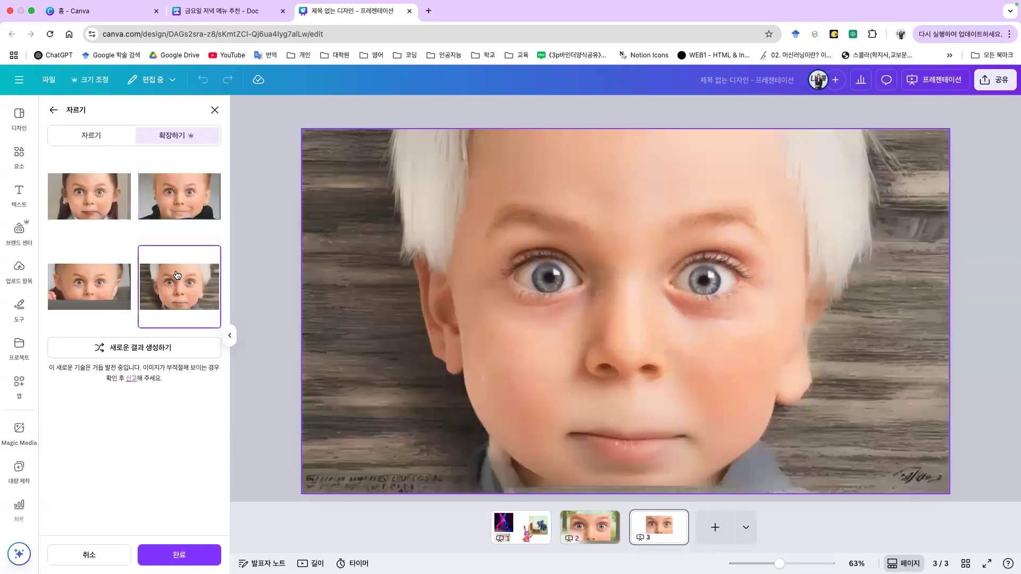
click(120, 292)
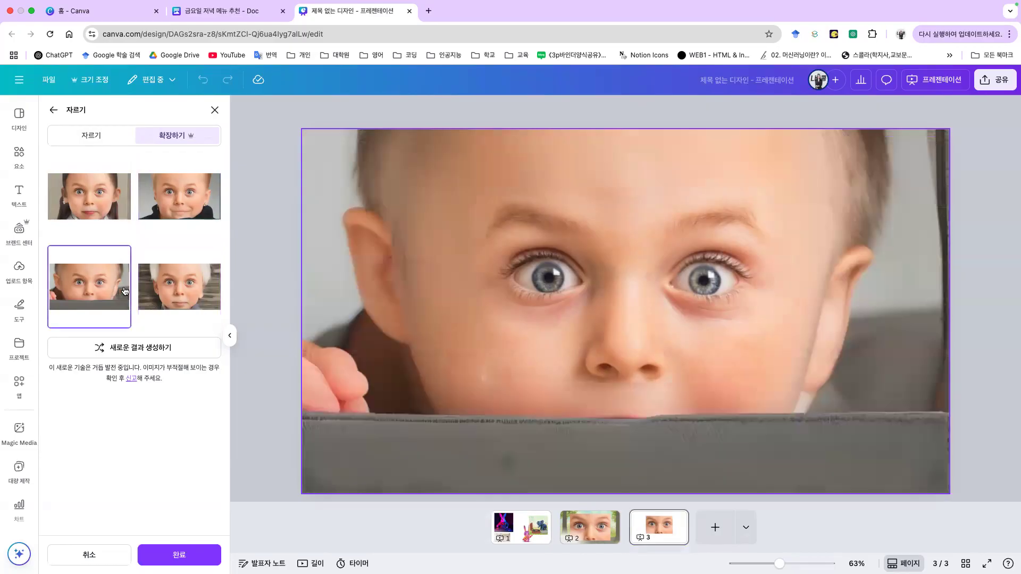
click(175, 218)
click(104, 212)
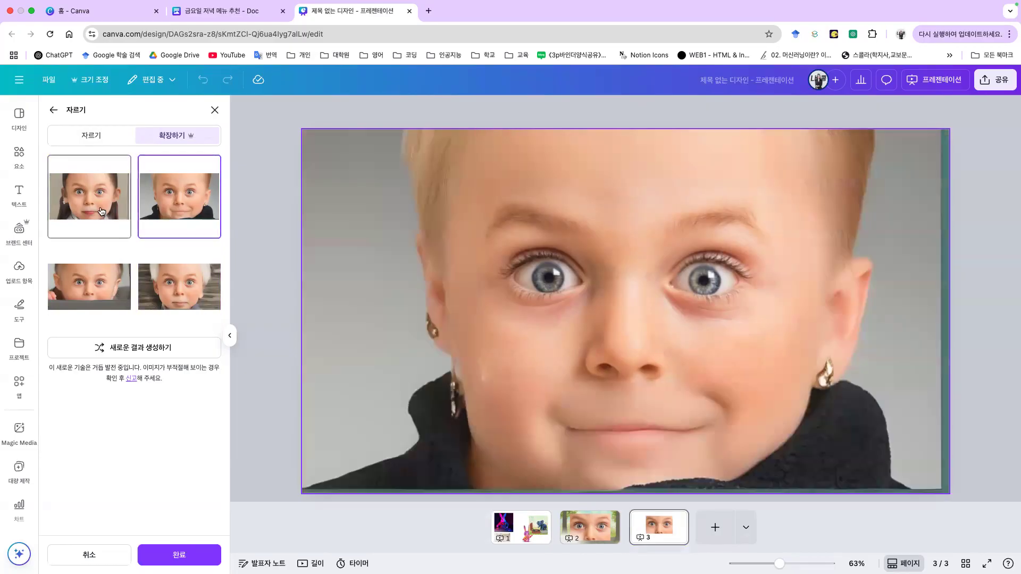
click(126, 310)
click(185, 282)
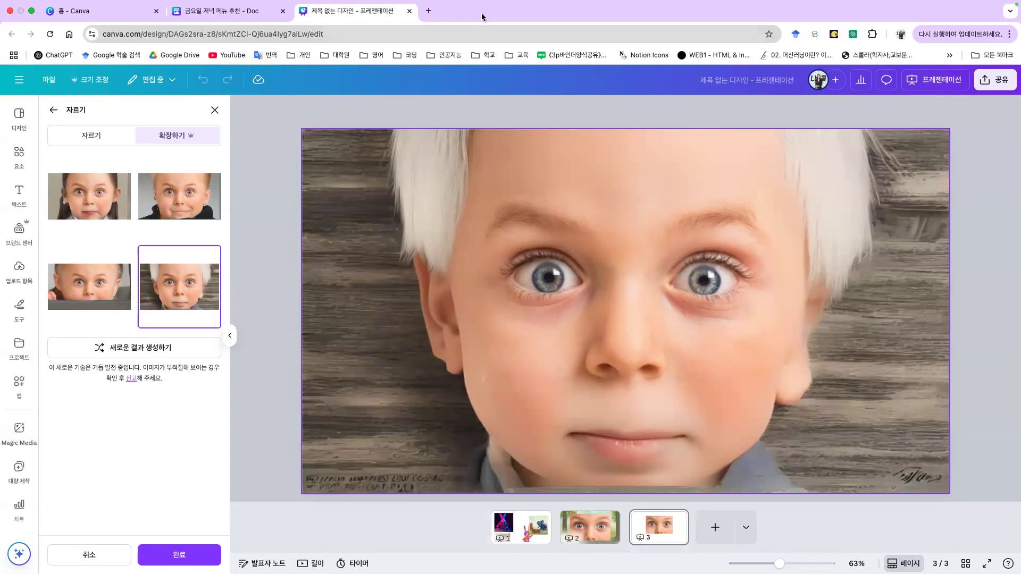
key(ctrl+Right)
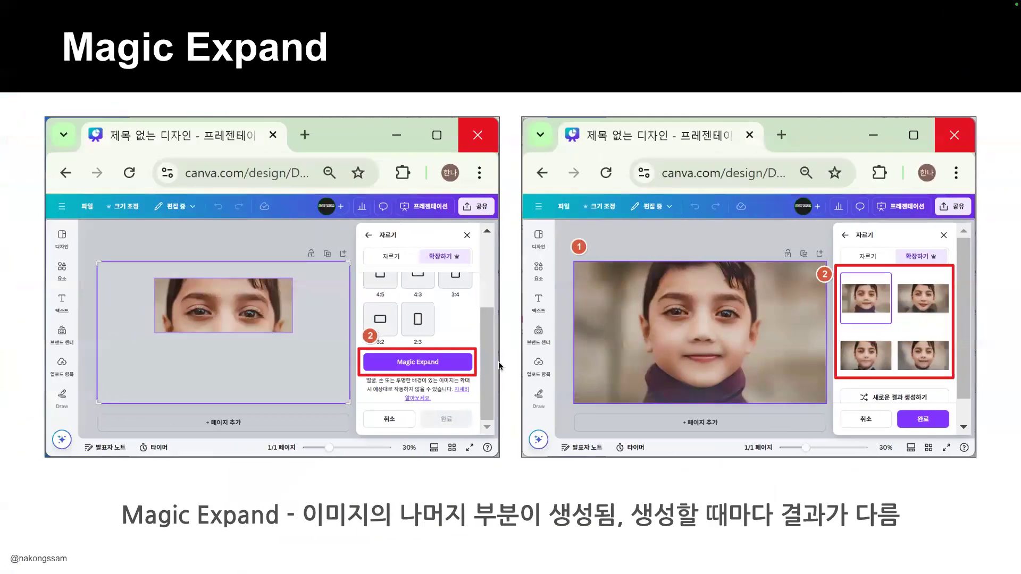
key(Right)
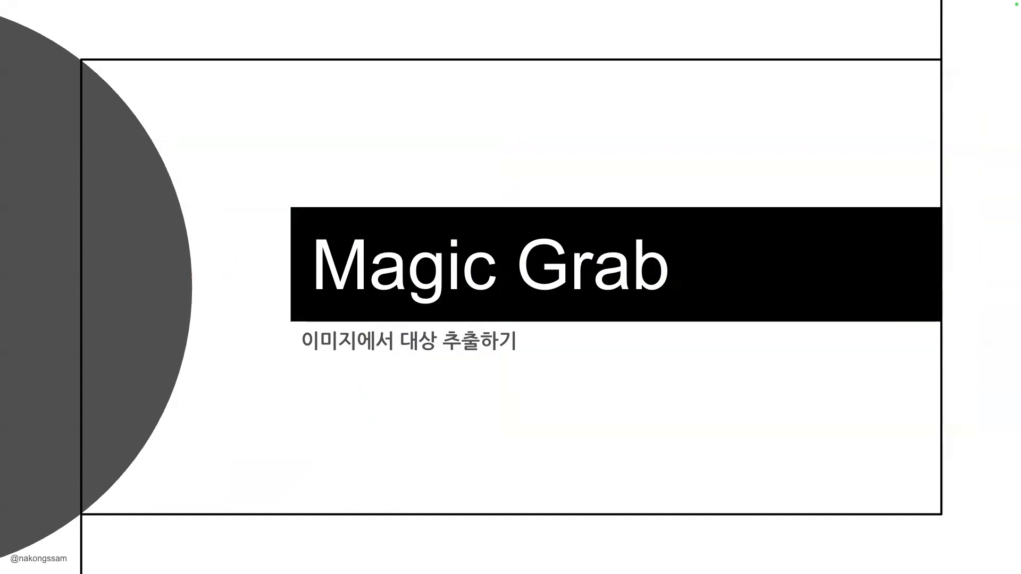
key(Right)
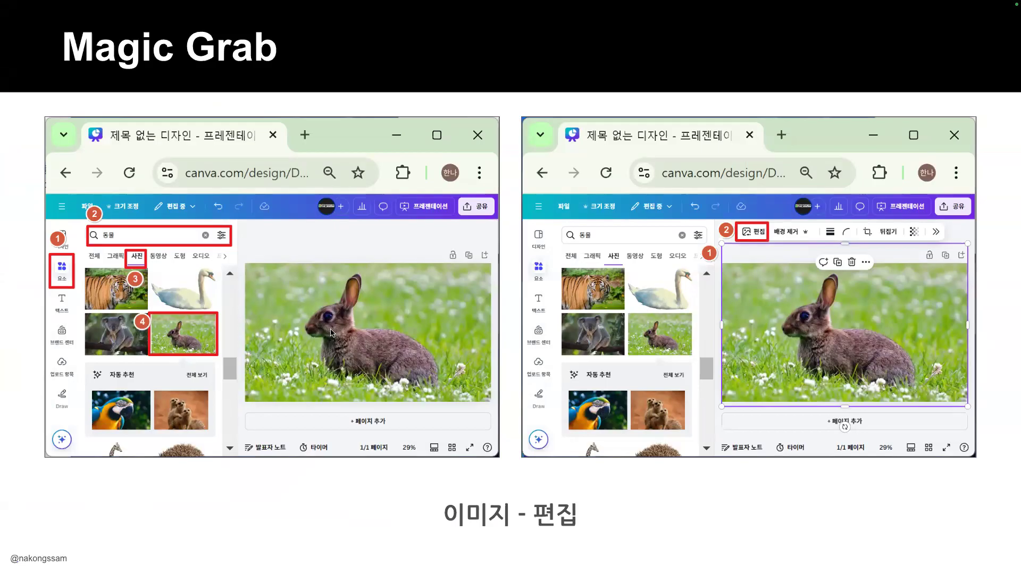
key(Right)
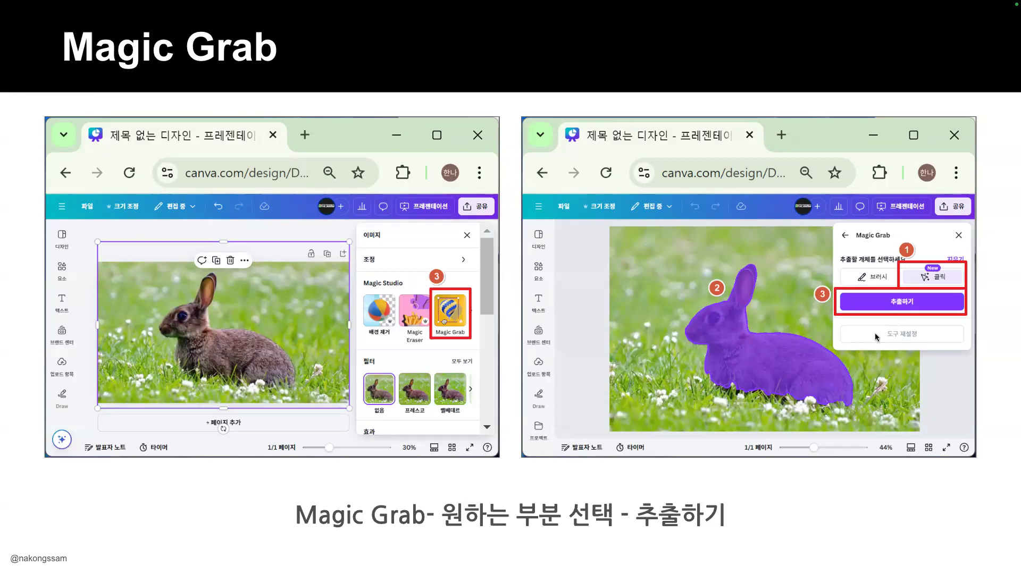
key(Right)
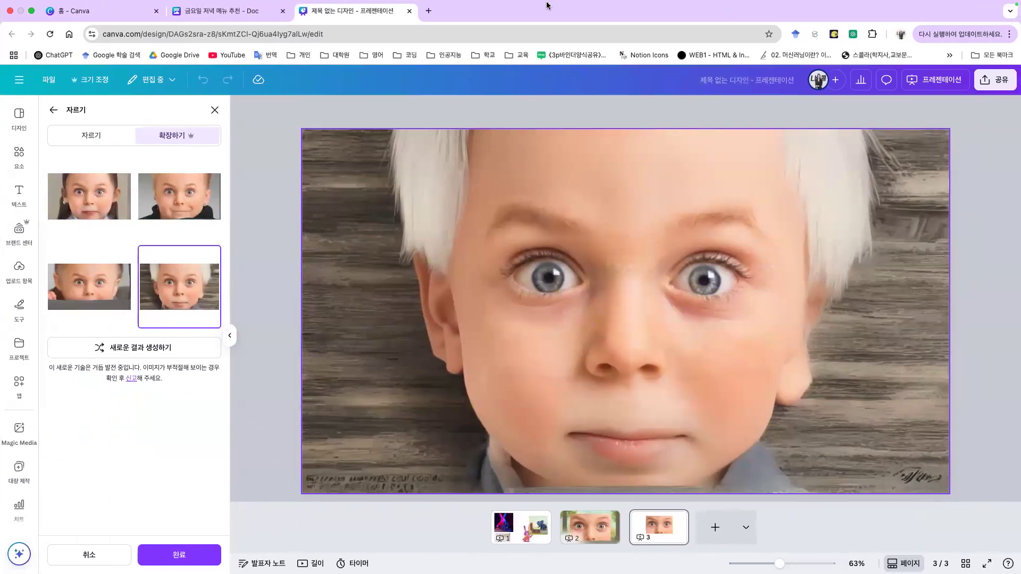
Step: Rearrange page 1's images and paste a centred copy of the elephant picture on new page 4
click(537, 528)
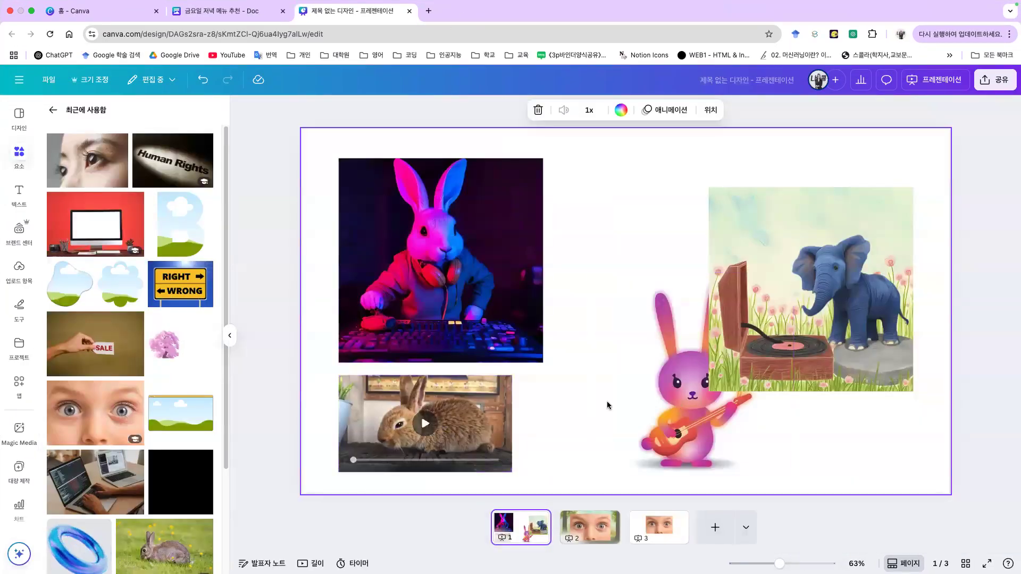
mouse_move(903, 362)
mouse_down()
mouse_move(841, 333)
mouse_move(892, 371)
mouse_up()
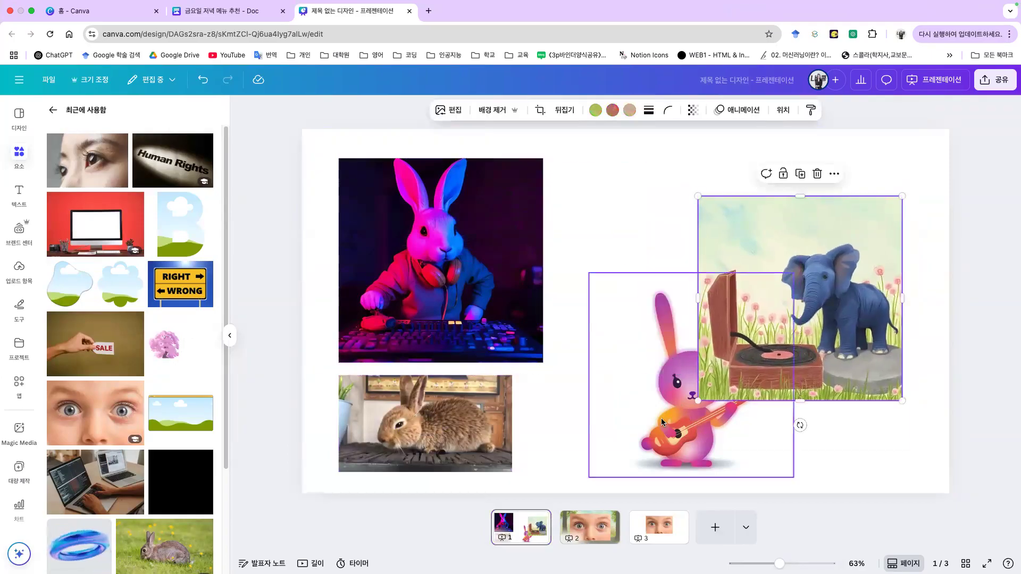
drag(662, 418, 503, 416)
click(819, 305)
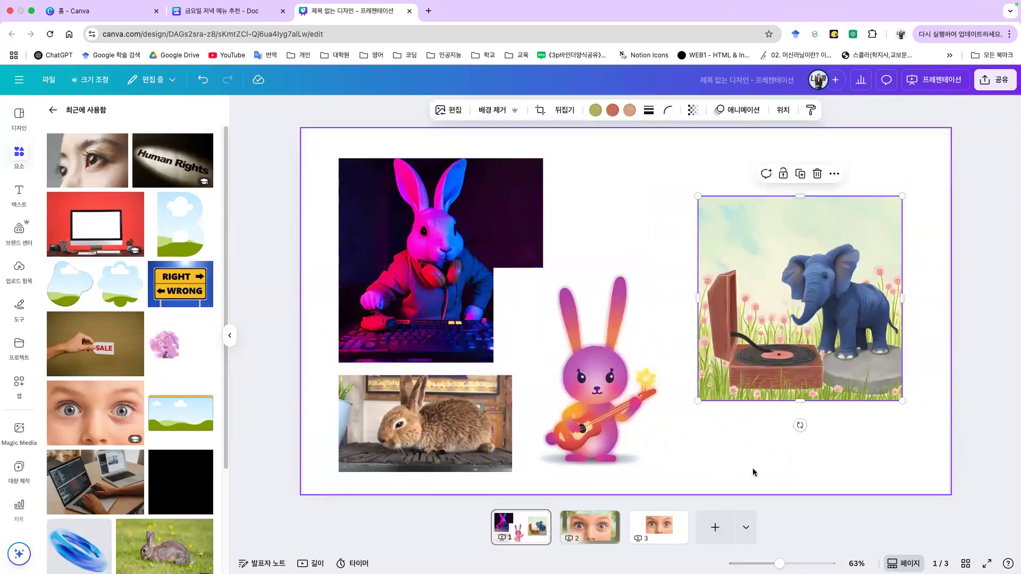
click(715, 527)
key(ctrl+v)
drag(824, 340, 653, 351)
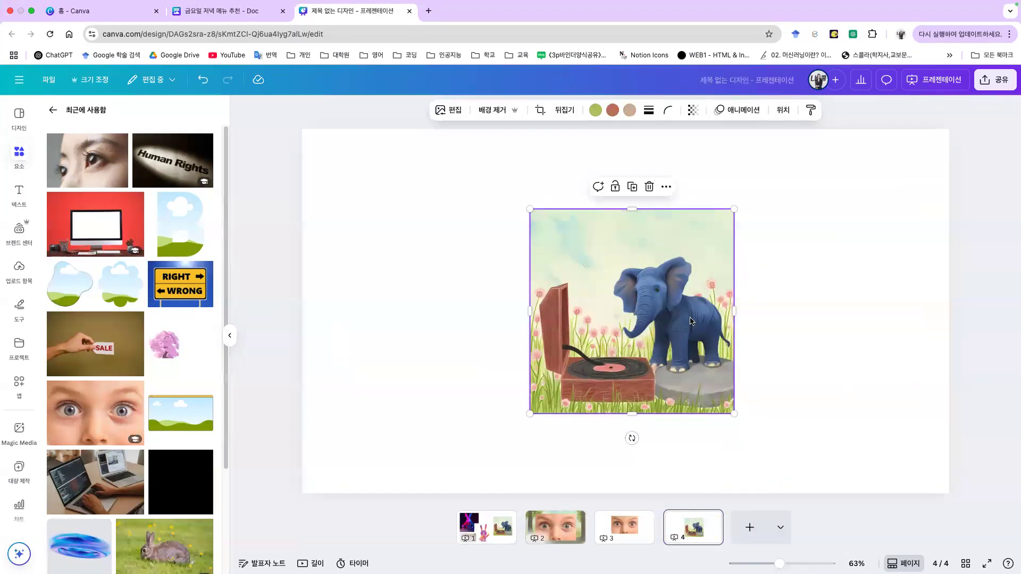
Step: Extract the elephant with Magic Grab and move it to the page's right side
click(441, 111)
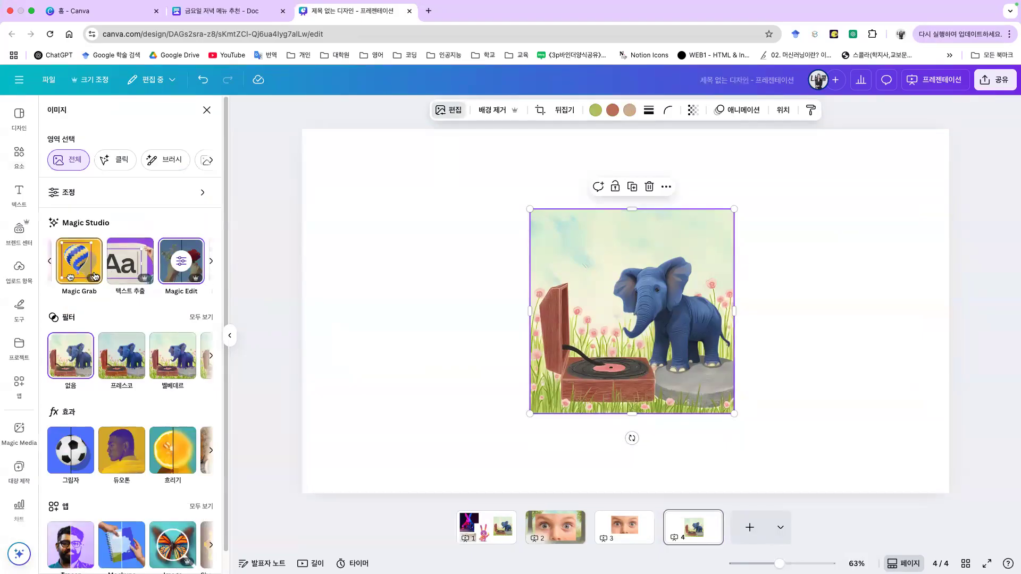
click(68, 264)
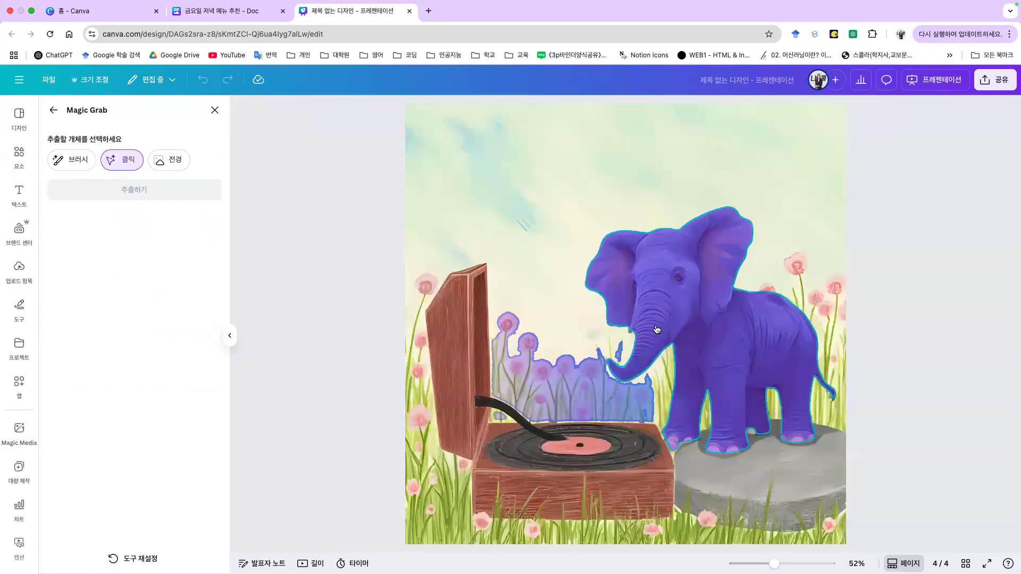
click(736, 361)
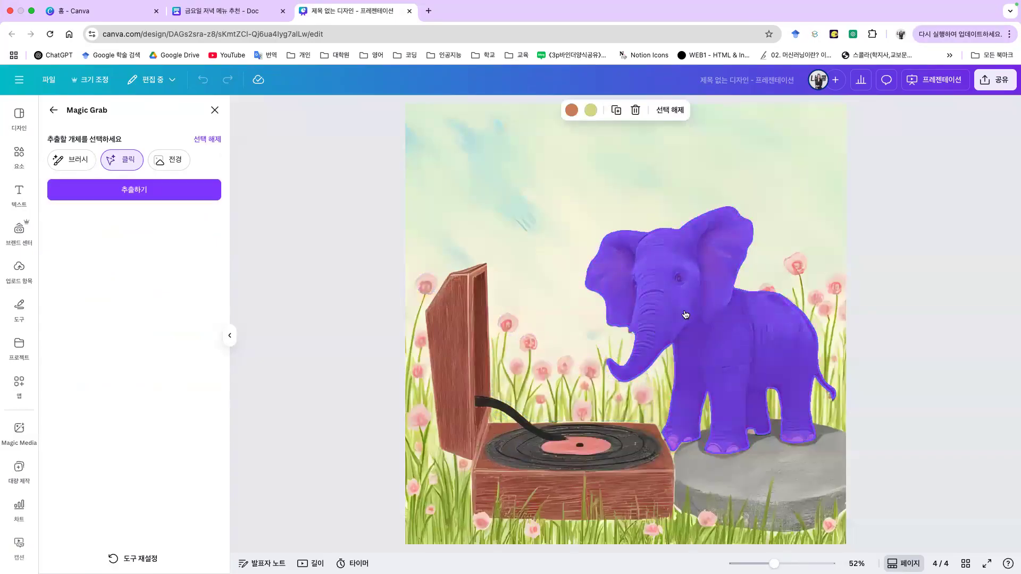
click(178, 199)
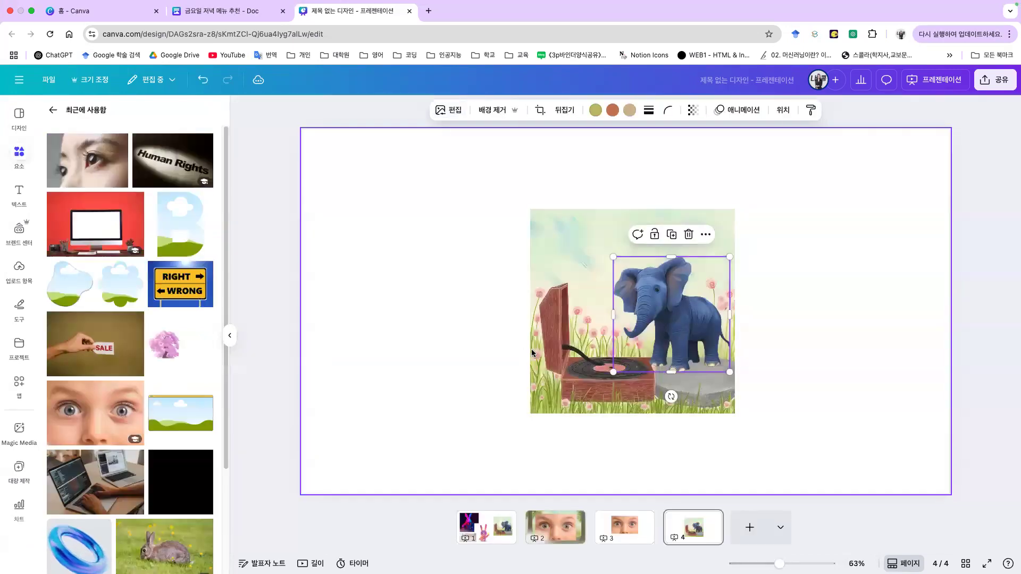
drag(701, 318, 743, 336)
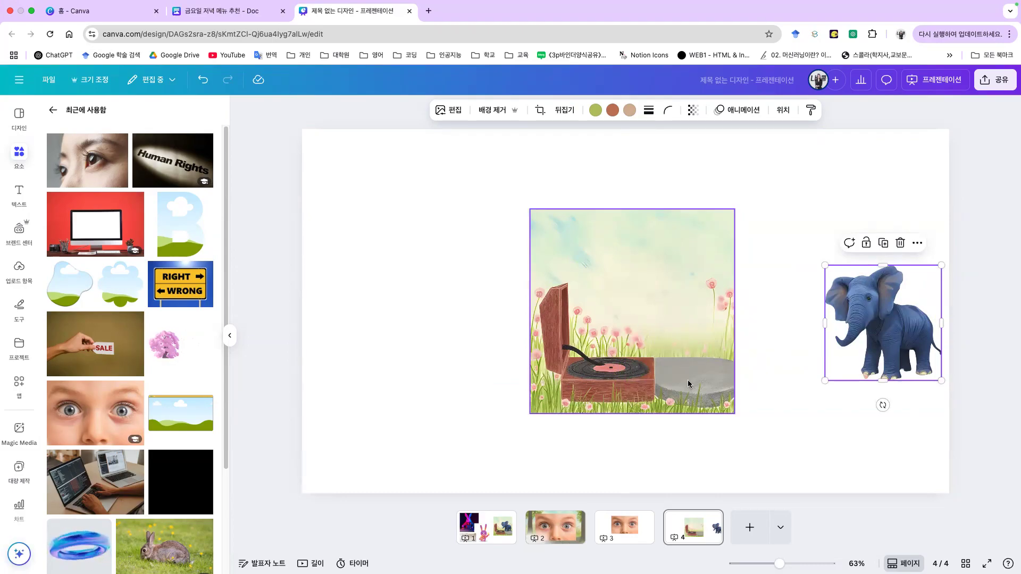
Step: Delete the eyes image from page 2 and return to page 1
click(555, 527)
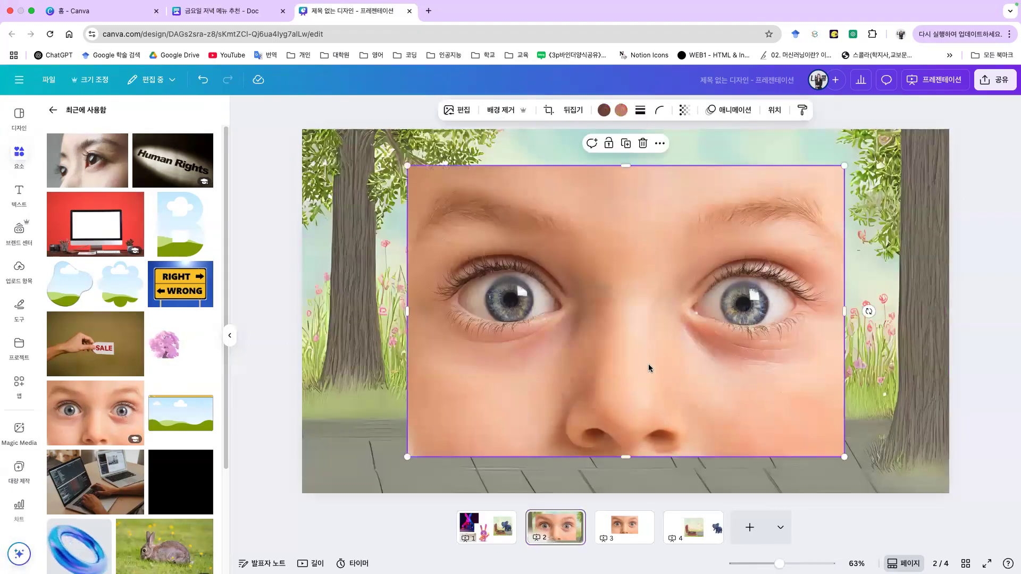
key(Delete)
click(492, 537)
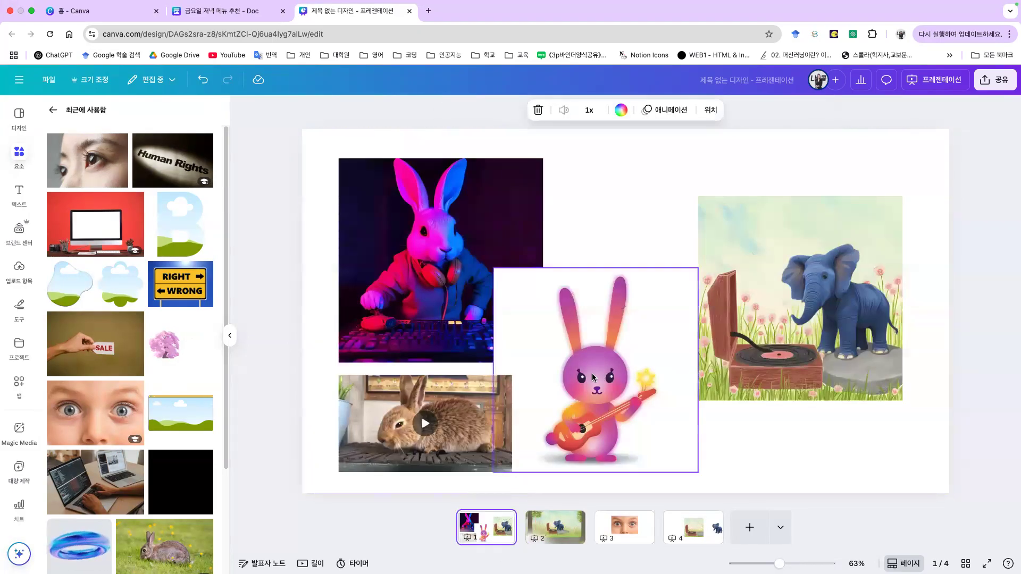
Step: Add a blank page 5 and place the teddy-bear-on-a-bench photo from Recently Used
click(750, 527)
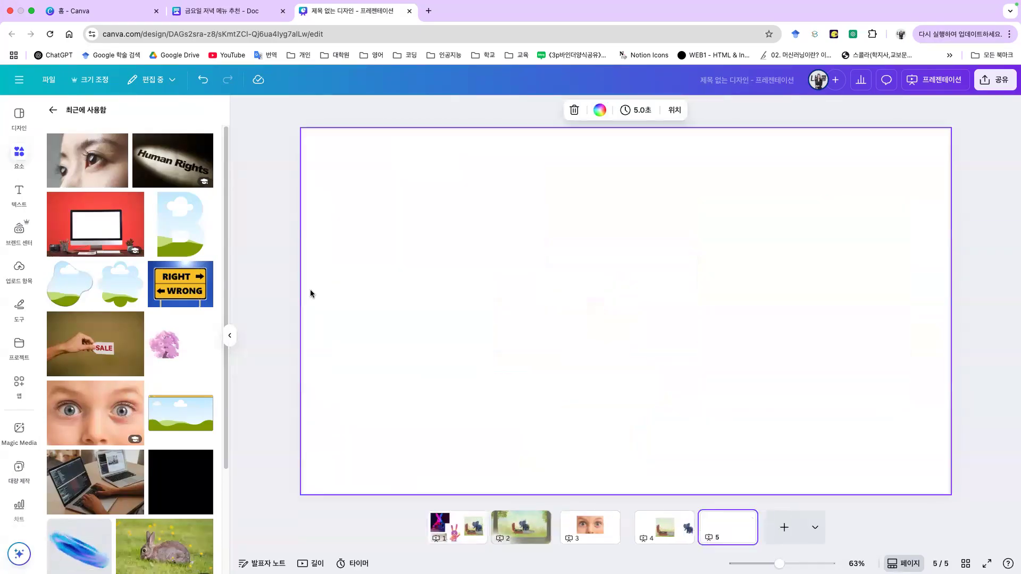
scroll(88, 280, down, 3)
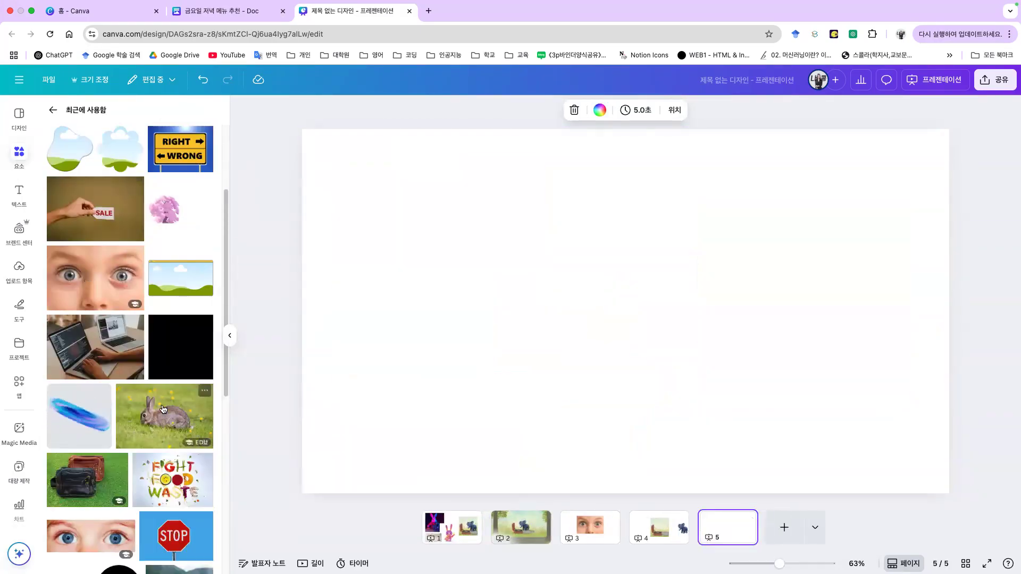
scroll(163, 408, down, 10)
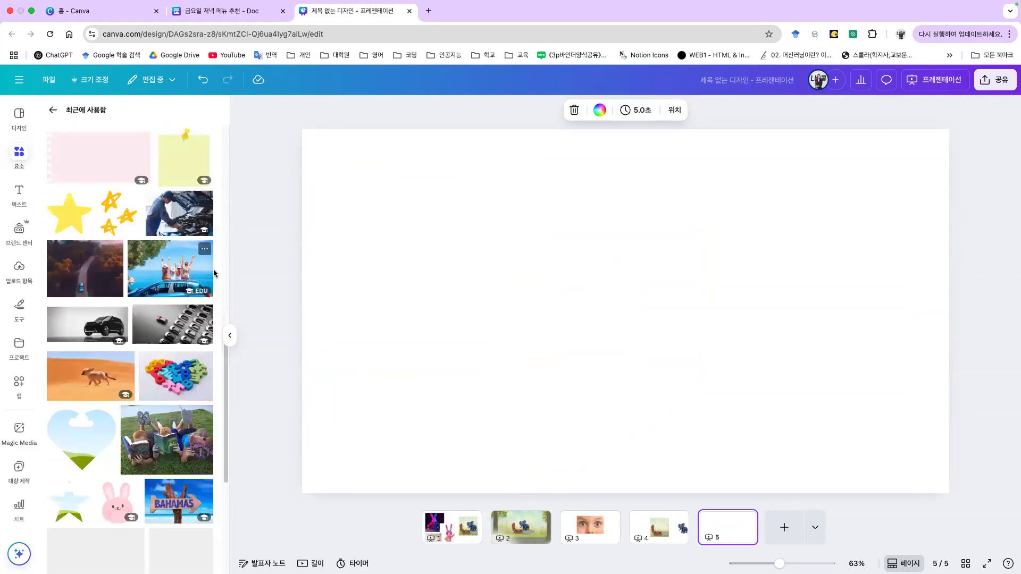
scroll(180, 319, down, 3)
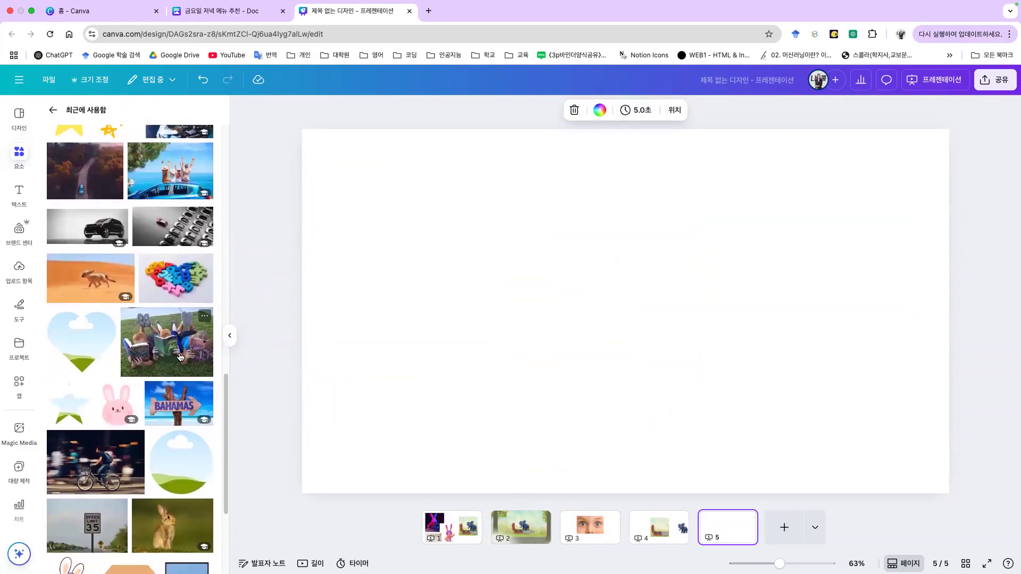
scroll(165, 367, down, 5)
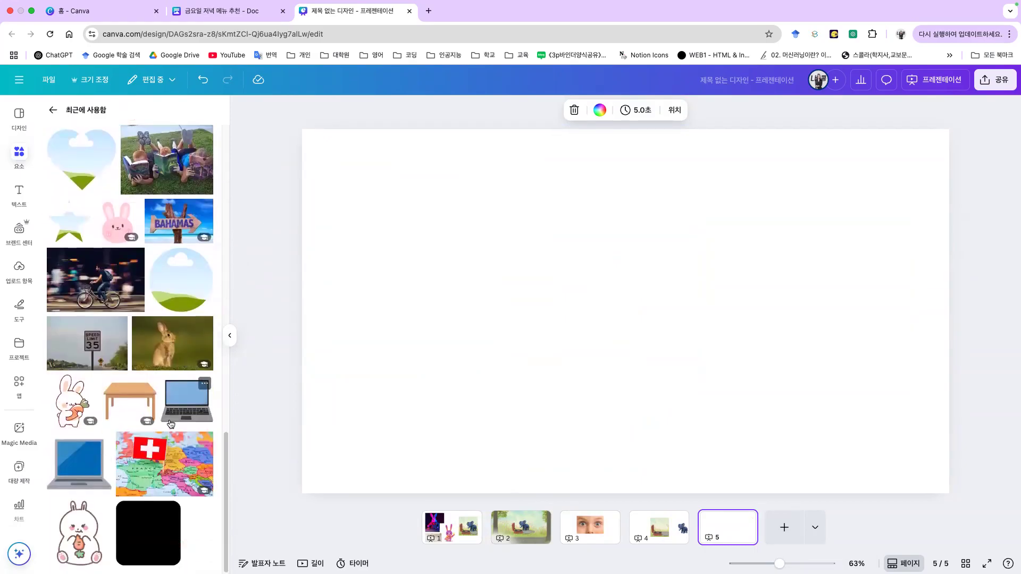
scroll(170, 424, down, 10)
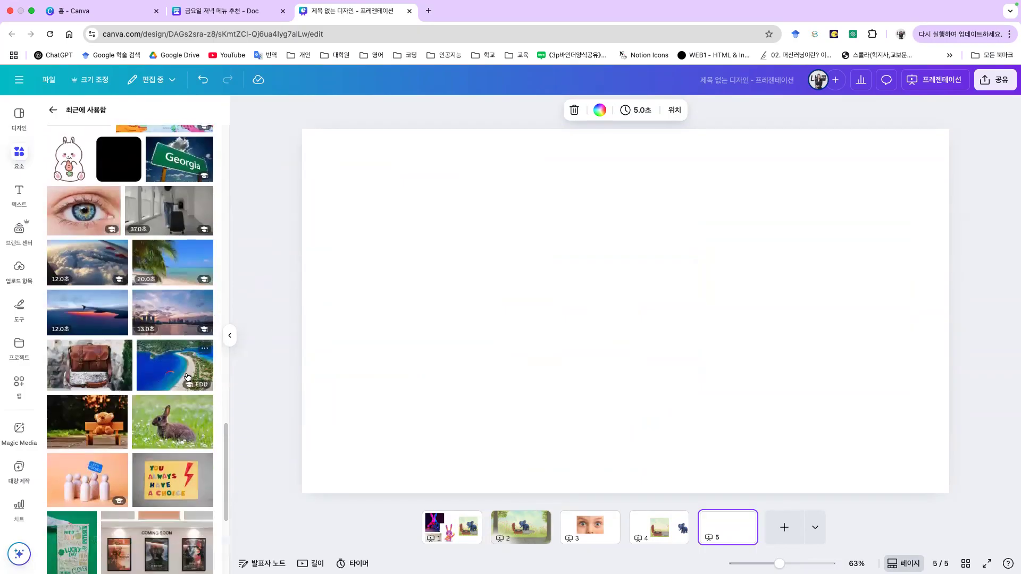
scroll(159, 340, down, 5)
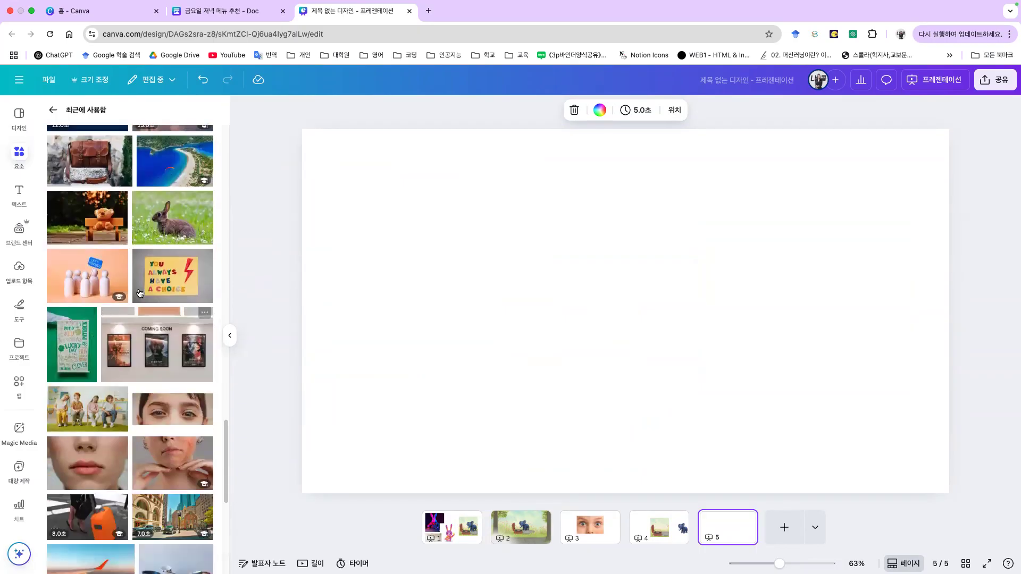
click(110, 238)
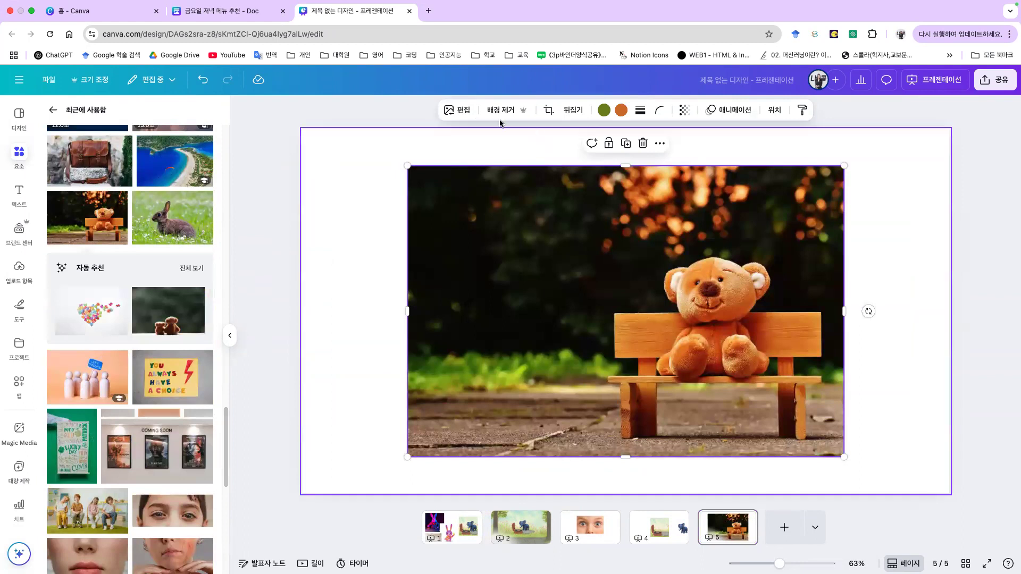
click(456, 110)
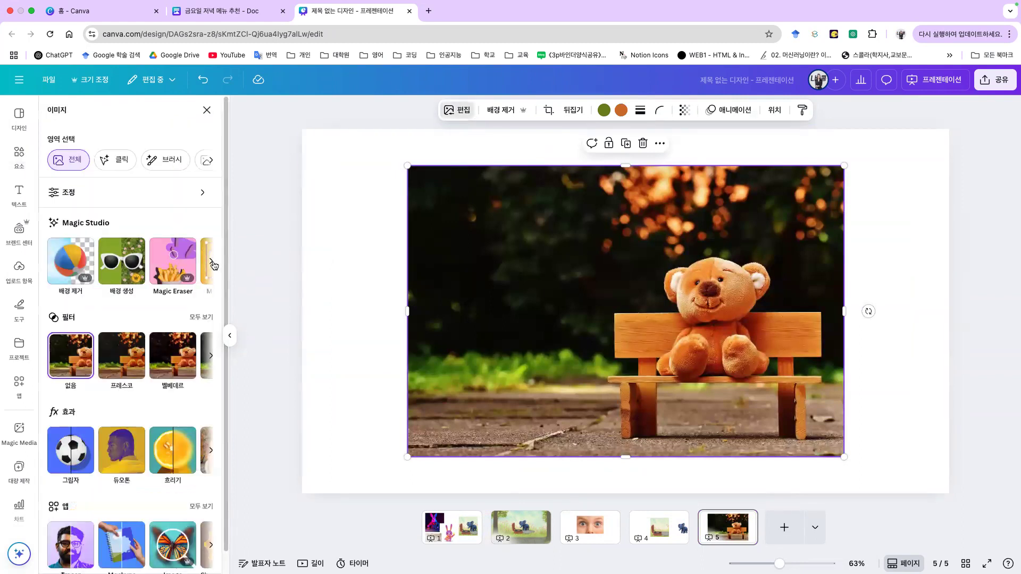
click(212, 264)
Step: Extract the teddy bear with Magic Grab and reposition it on the bench
click(87, 264)
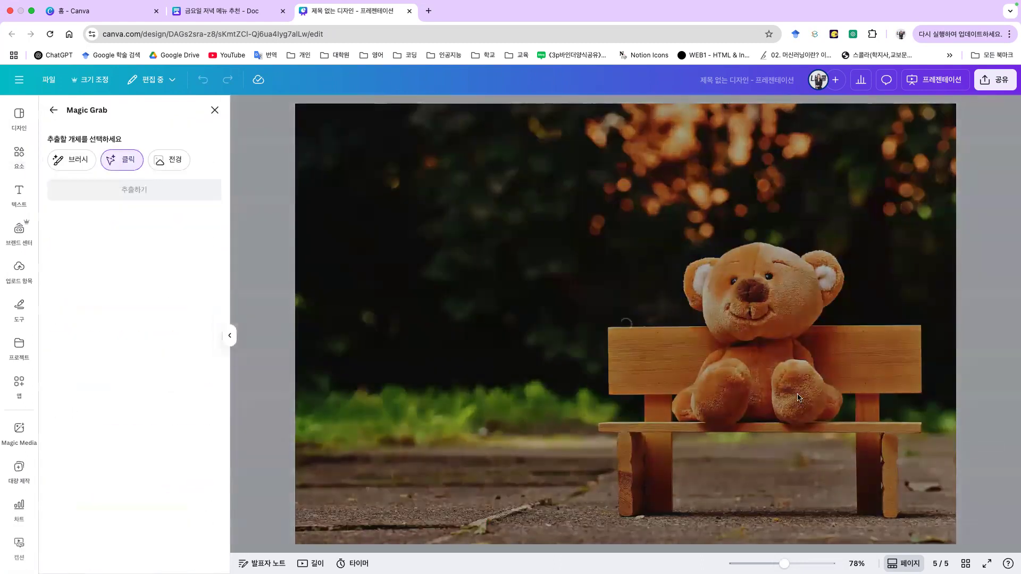
click(795, 344)
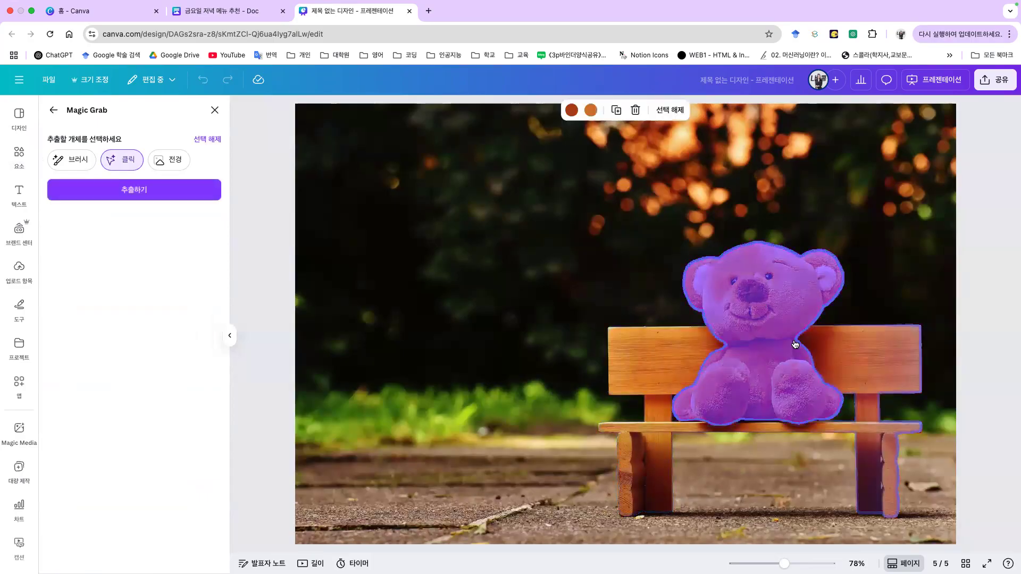
click(182, 196)
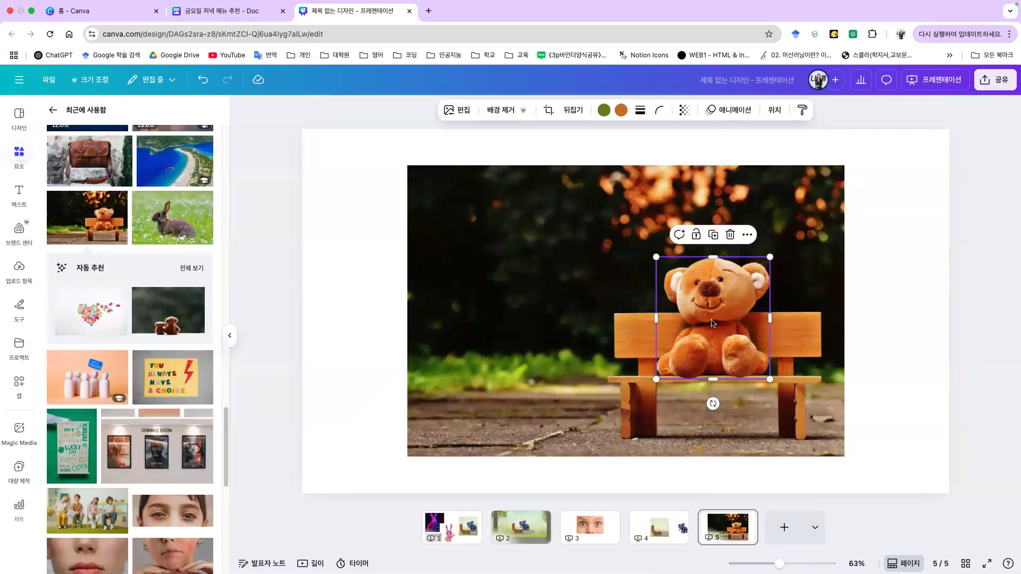
drag(709, 319, 517, 321)
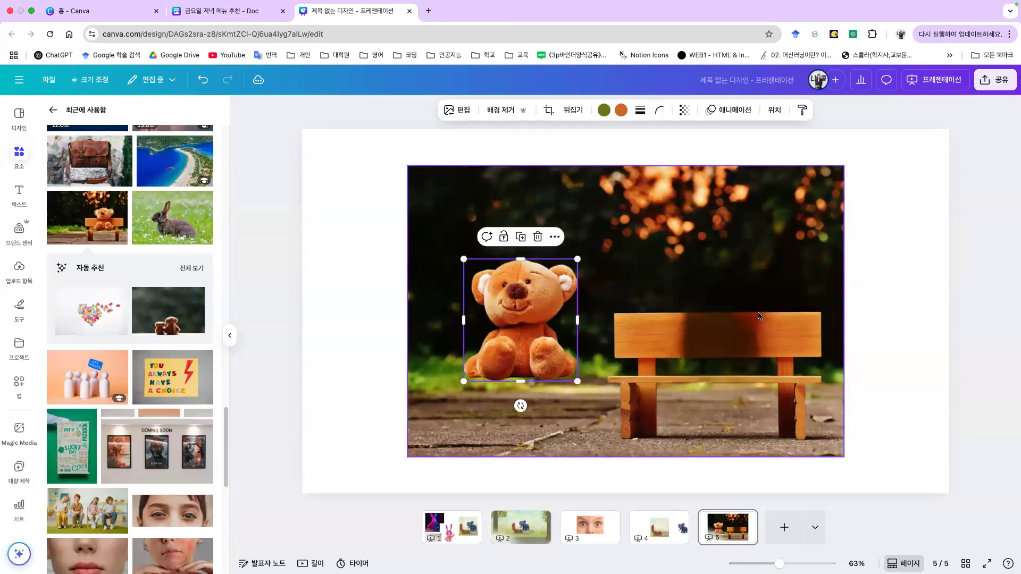
drag(566, 343, 778, 350)
click(558, 308)
Step: Duplicate the bear beside the first, shrink the right-hand copy, and fine-tune both positions
drag(559, 309, 619, 325)
click(744, 319)
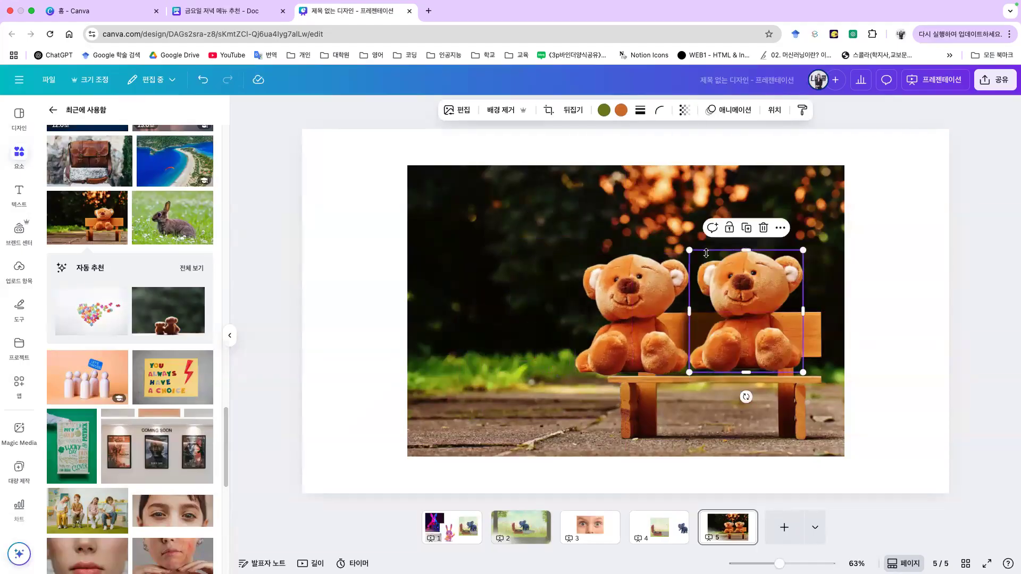
drag(688, 251, 729, 290)
drag(638, 319, 659, 319)
click(865, 312)
drag(700, 253, 709, 266)
click(902, 312)
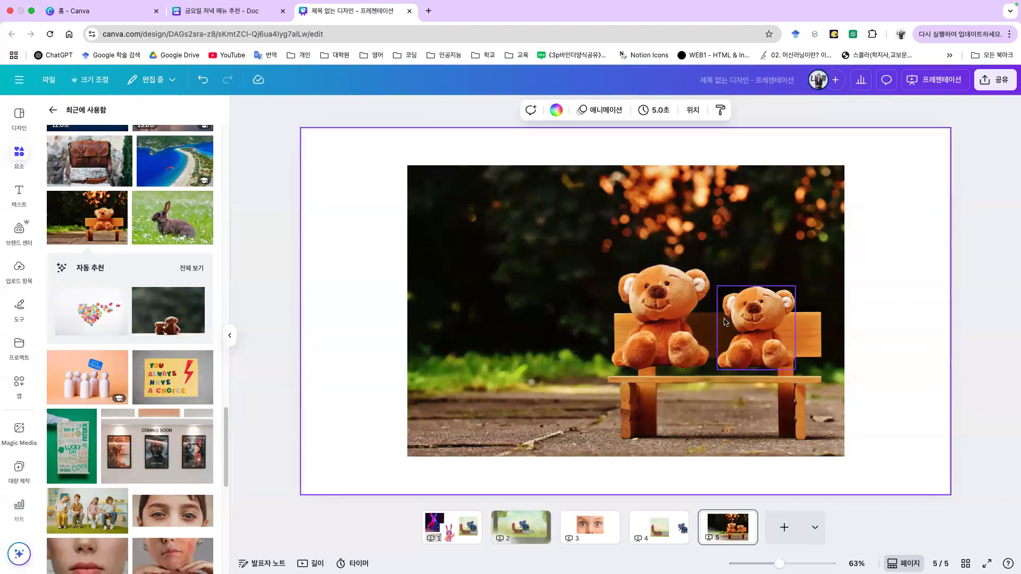
click(665, 319)
right_click(657, 319)
click(912, 302)
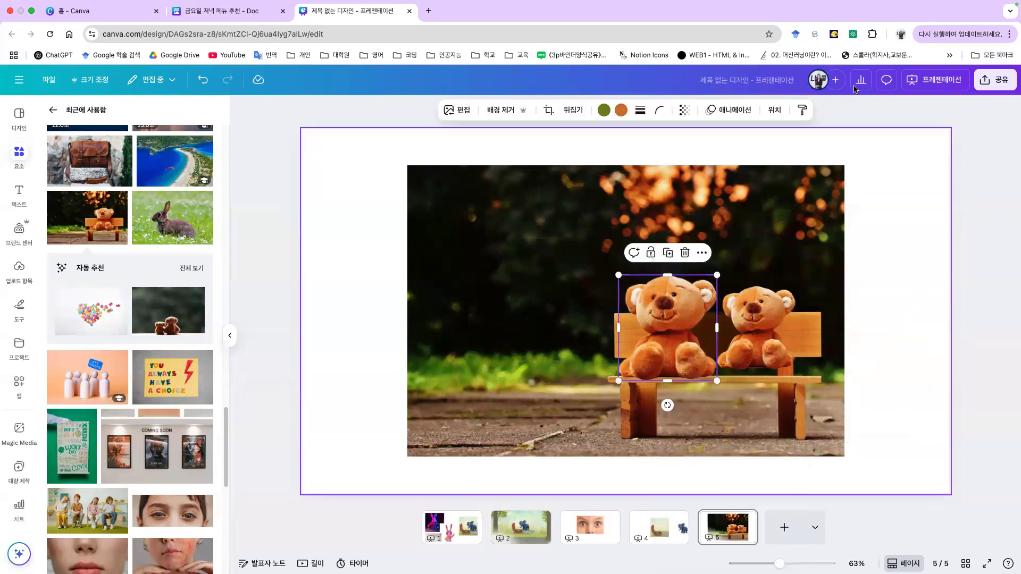
click(257, 262)
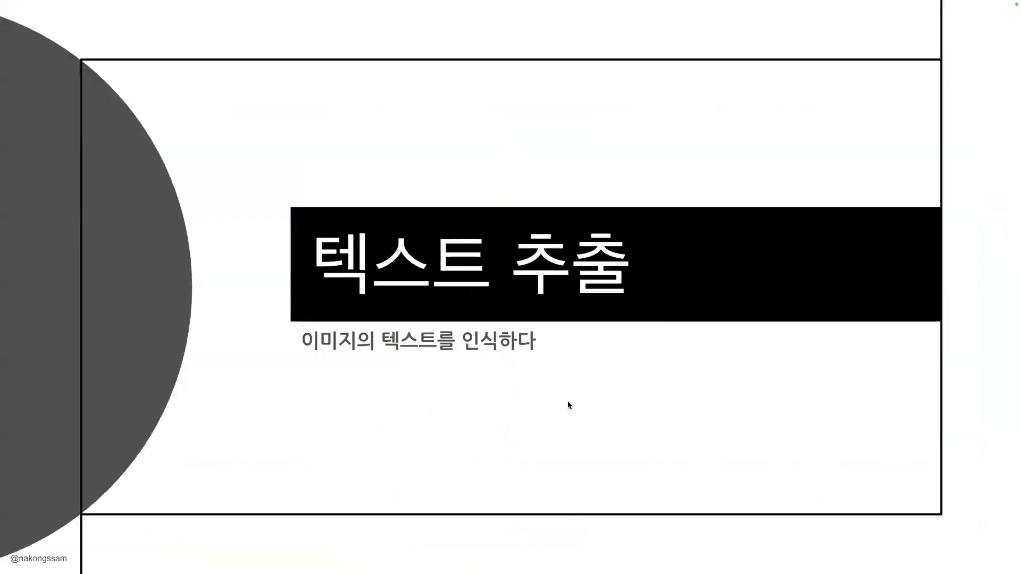
Step: Present the text-extraction slides, toggling between the extraction steps and the edited-text result
click(567, 379)
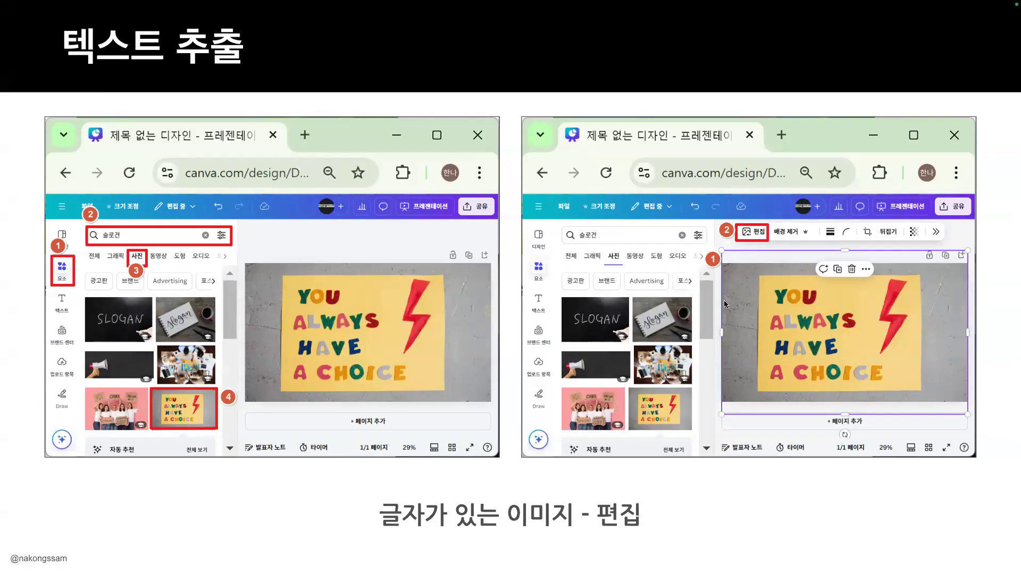
key(Right)
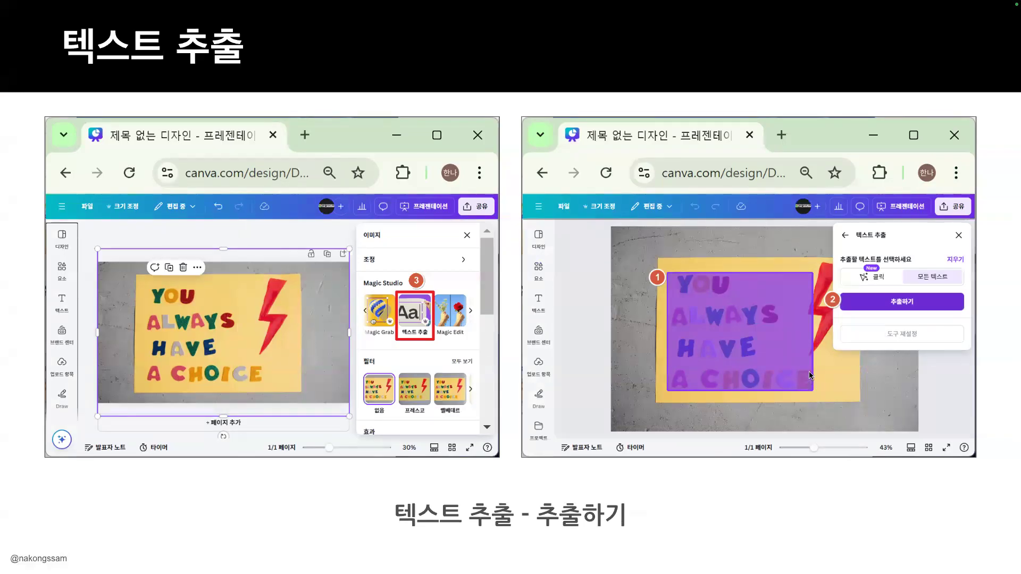
key(Right)
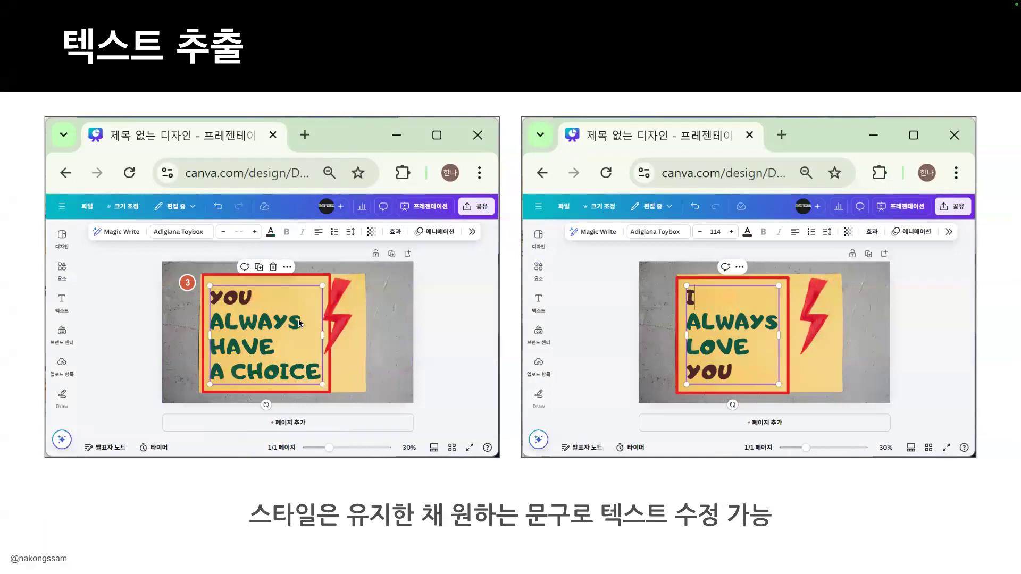
key(Left)
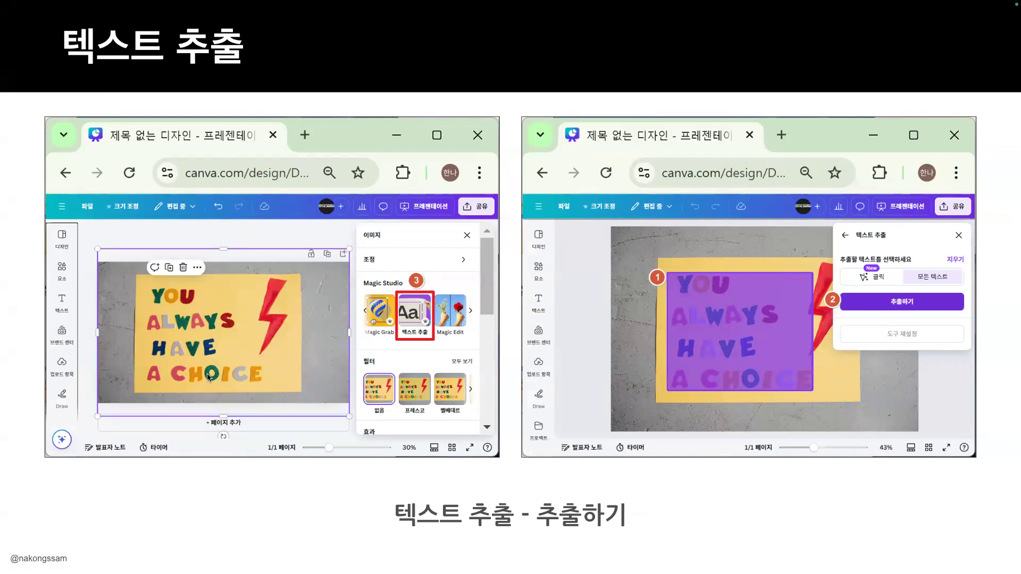
key(Right)
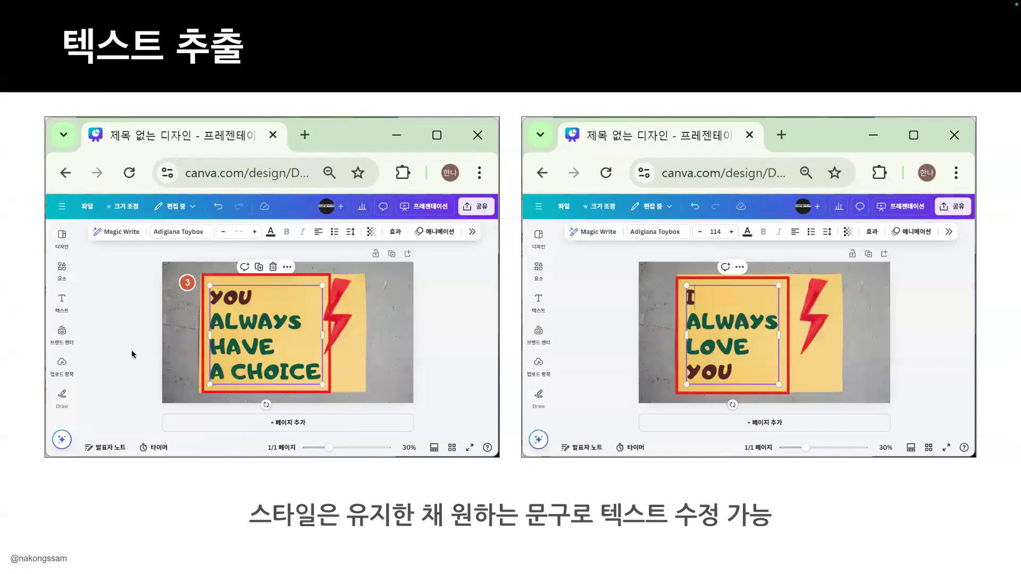
key(Left)
key(Right)
Step: Restart the slideshow from the current slide, show the Georgia/SEOUL sign example, then return to Canva
key(Escape)
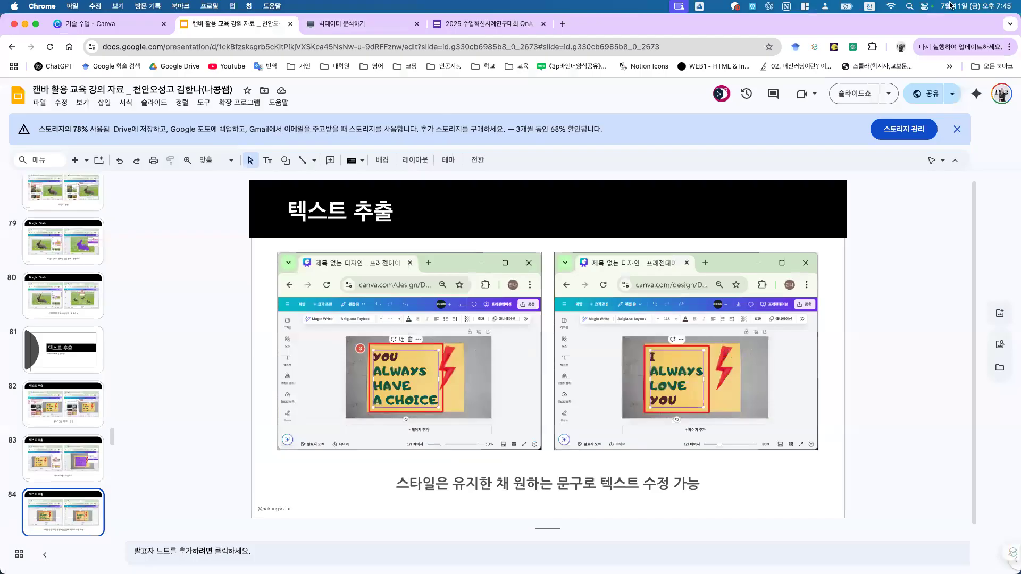
click(858, 94)
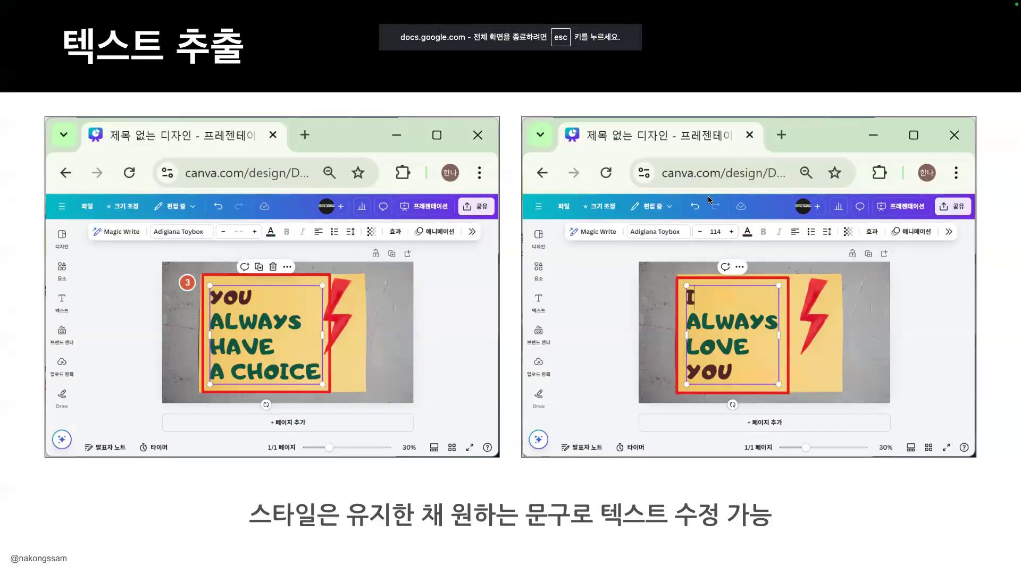
key(Right)
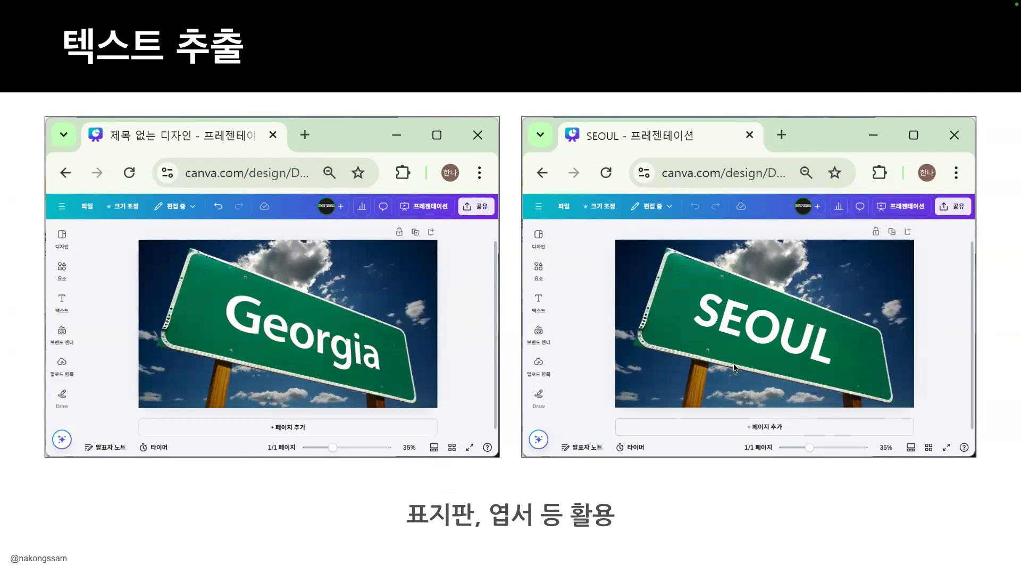
key(Right)
key(Left)
key(ctrl+Right)
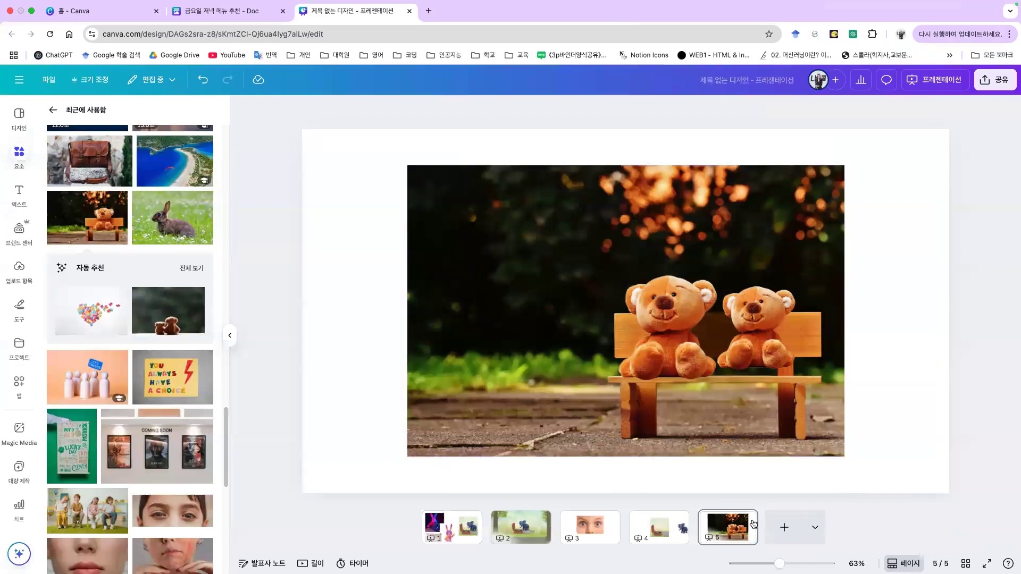
Step: Add a new page after slide 5 and place the BAHAMAS sign photo on it
click(784, 527)
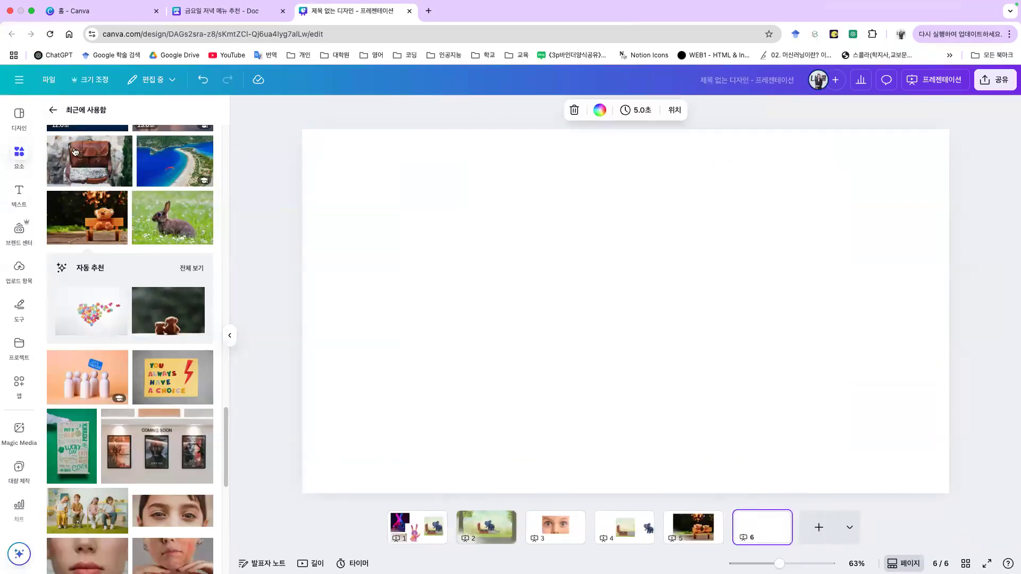
scroll(85, 170, up, 8)
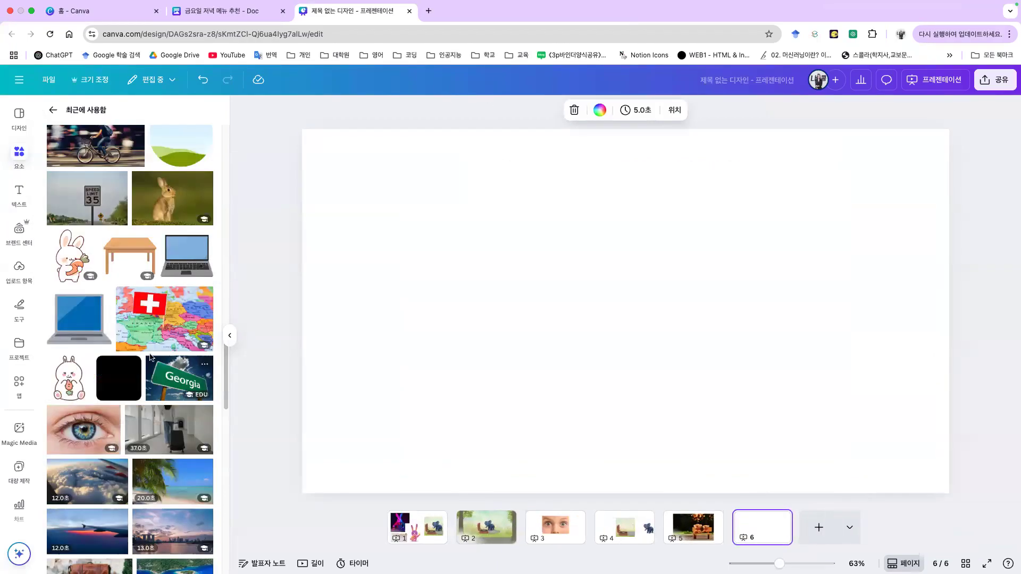
scroll(151, 353, up, 5)
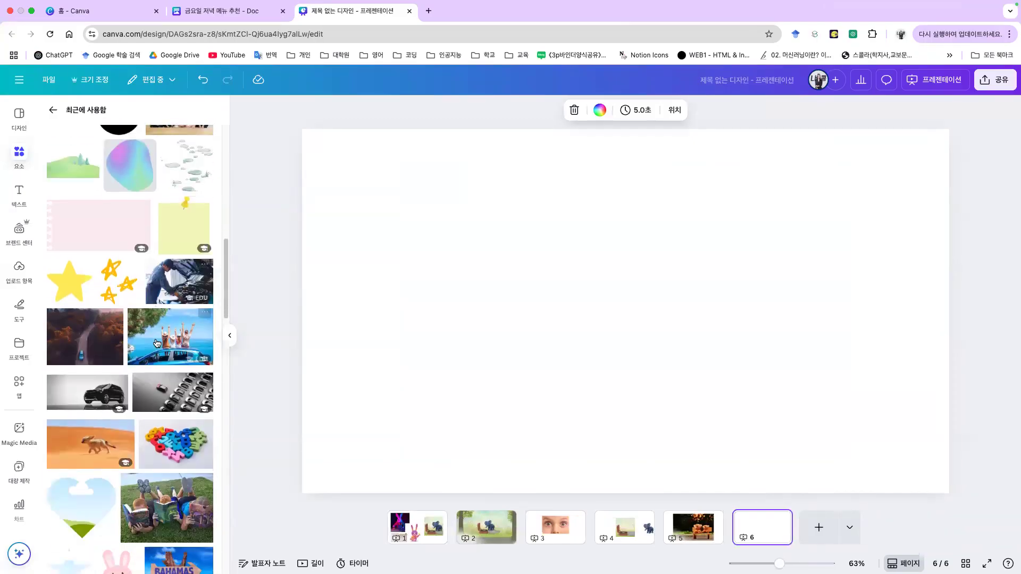
scroll(157, 343, down, 4)
click(179, 366)
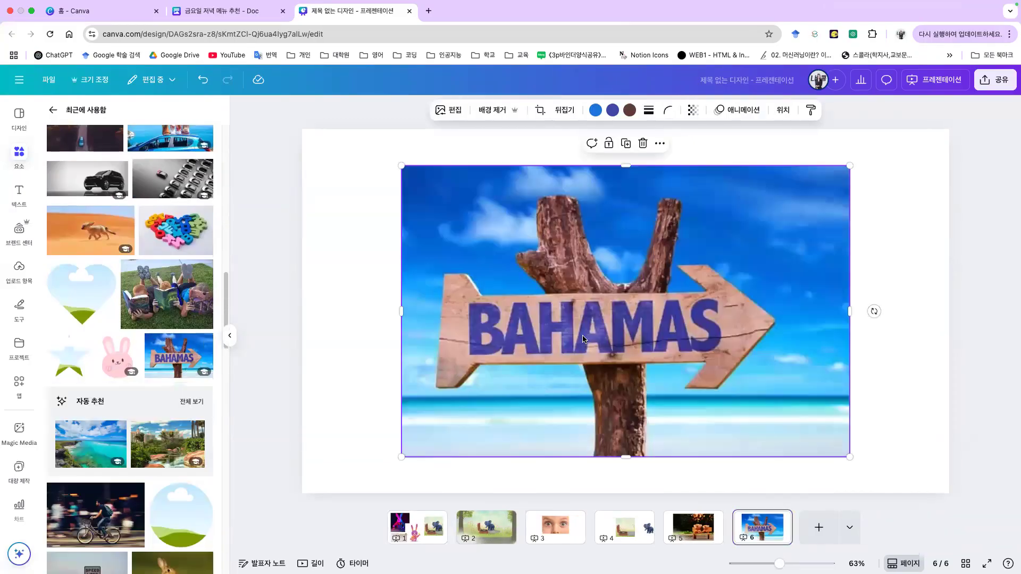
Step: Use Edit's 텍스트 추출 to extract the BAHAMAS lettering as editable text
click(445, 109)
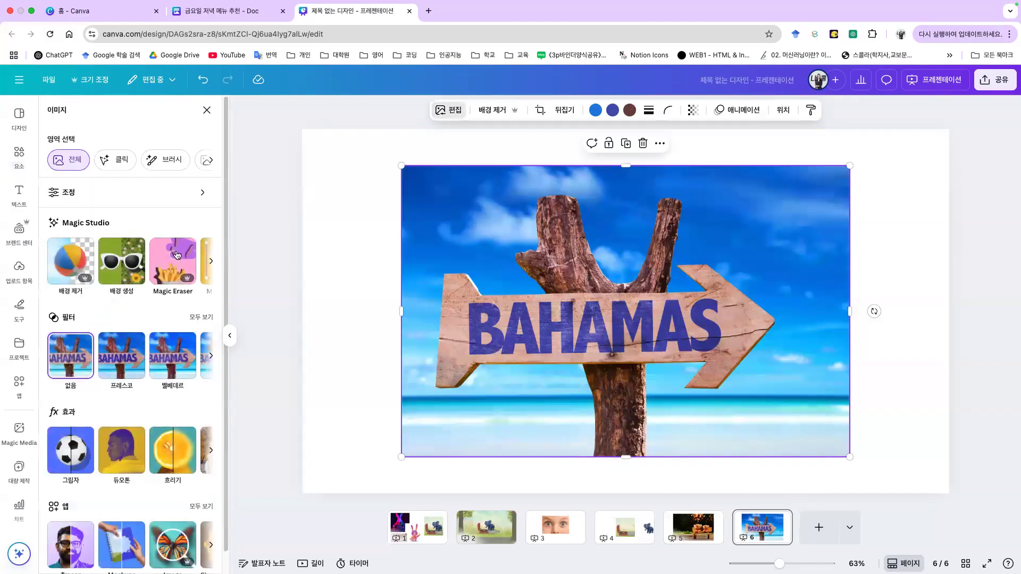
click(214, 263)
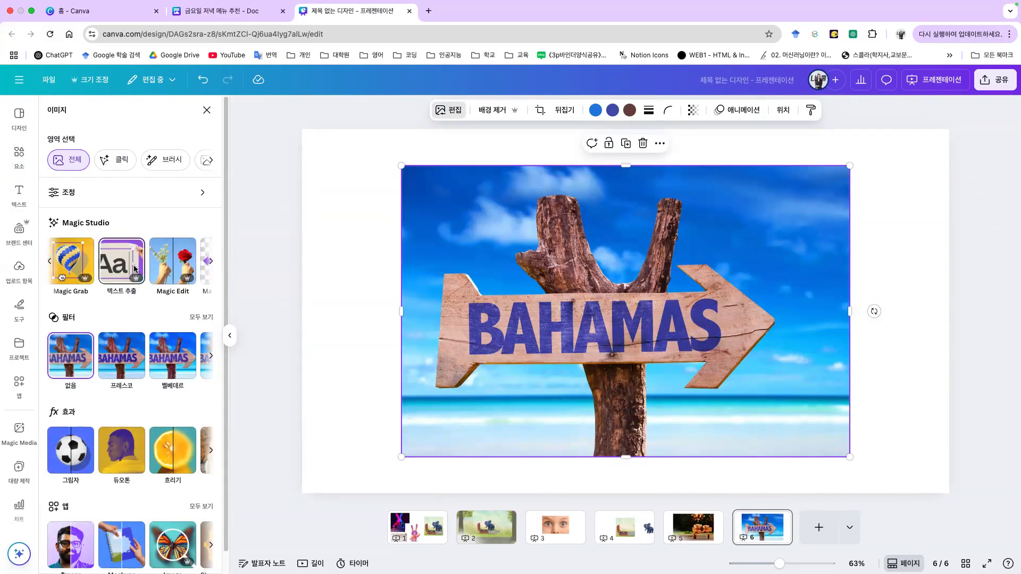
click(137, 268)
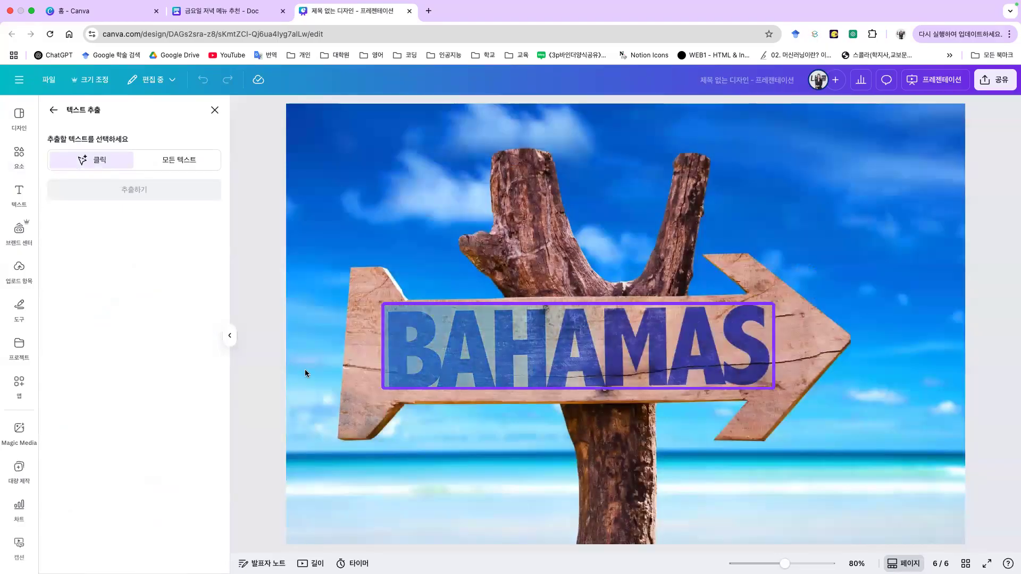
click(608, 364)
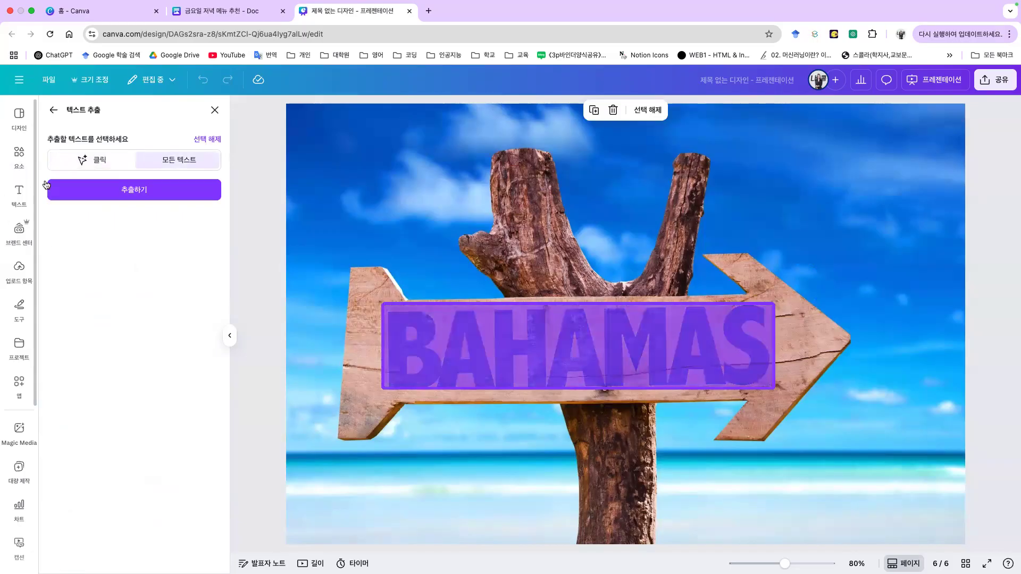
click(71, 188)
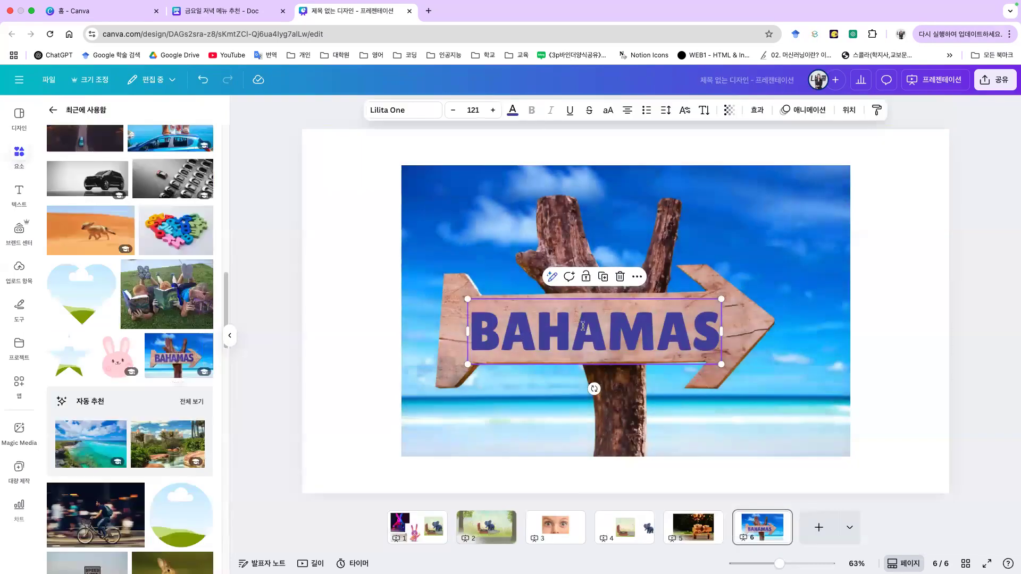
Step: Select the extracted word BAHAMAS and delete it, leaving the sign blank
click(659, 330)
key(shift+End)
key(shift+Left)
key(shift+Left)
key(shift+Left)
key(shift+Left)
key(shift+Left)
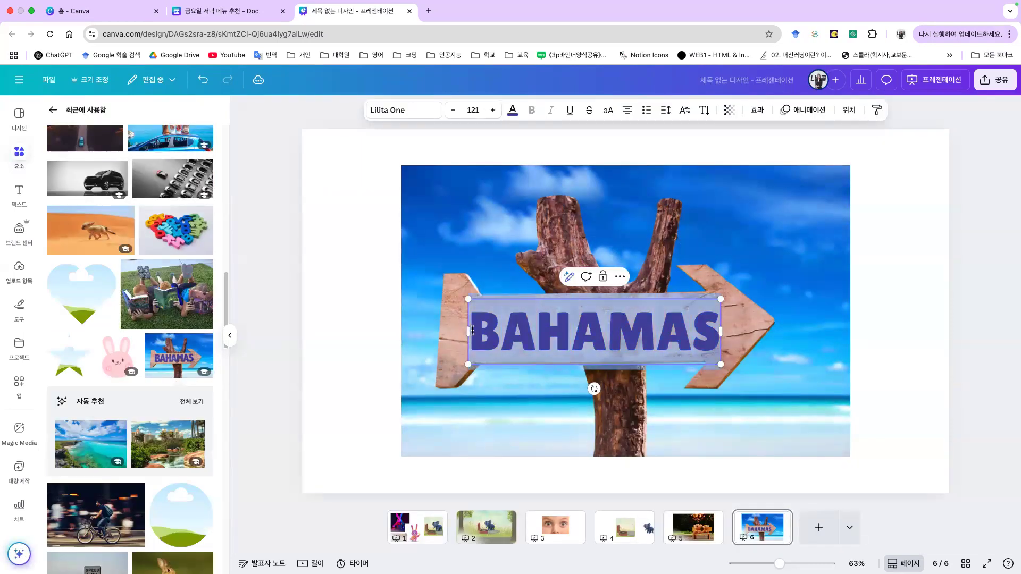
key(BackSpace)
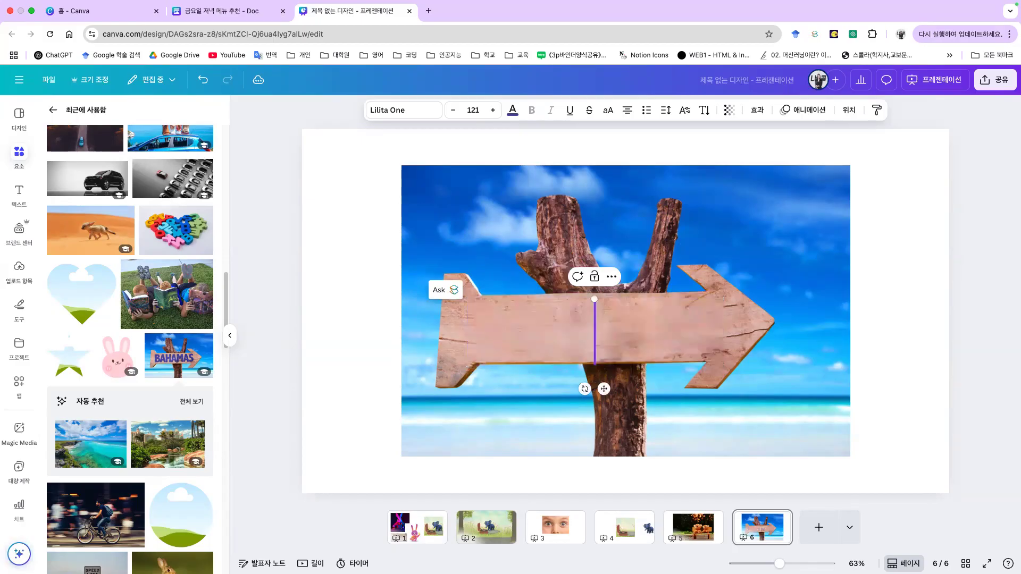
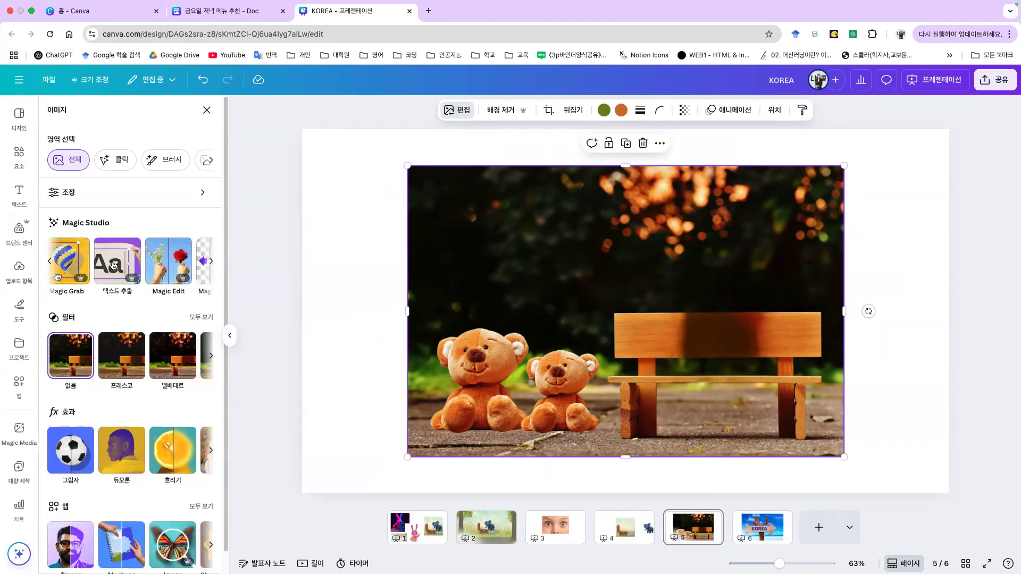
Step: Page through the Magic Studio tools and pick Magic Eraser for the teddy-bear photo
click(49, 261)
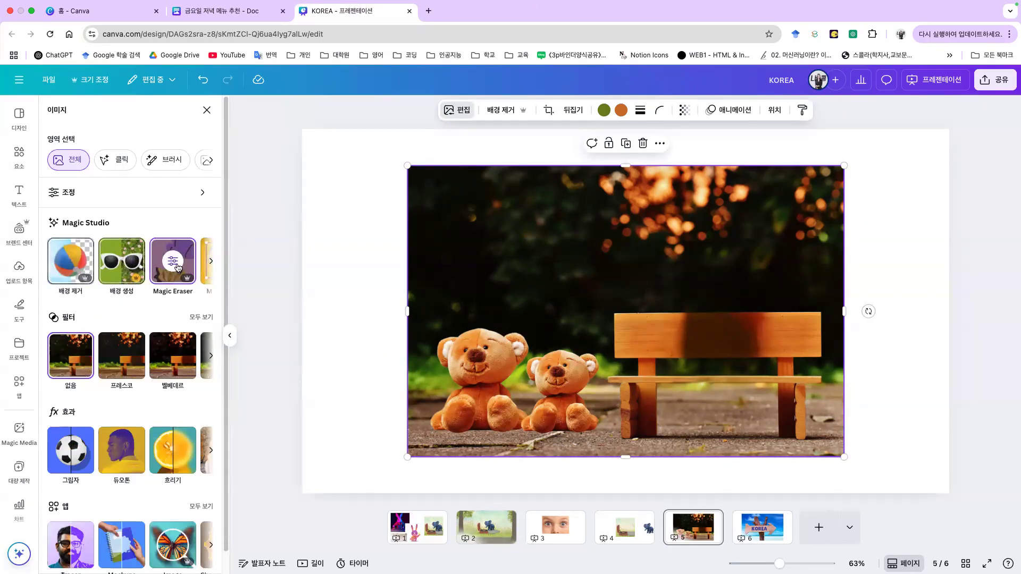
click(210, 260)
click(210, 261)
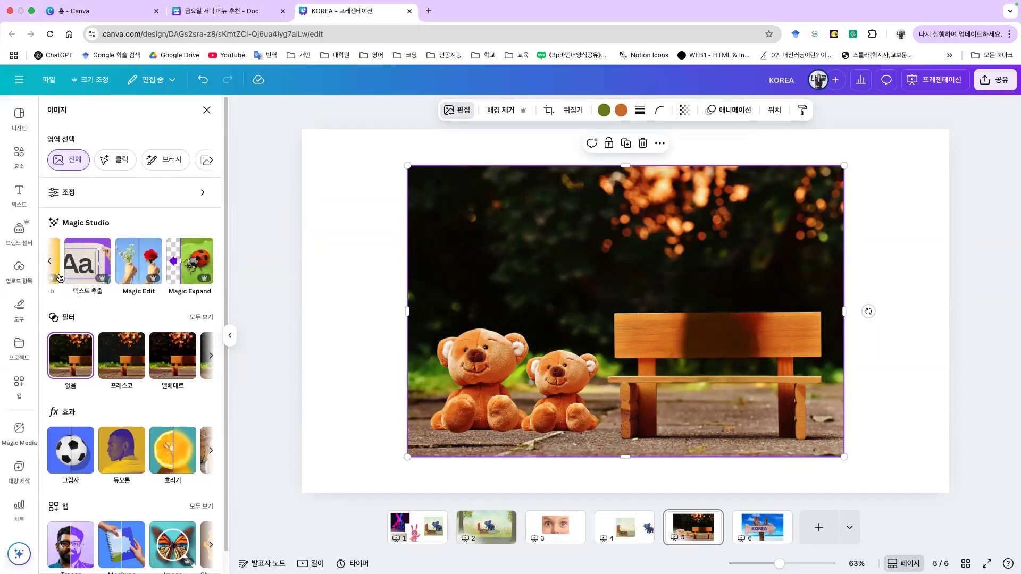
click(51, 262)
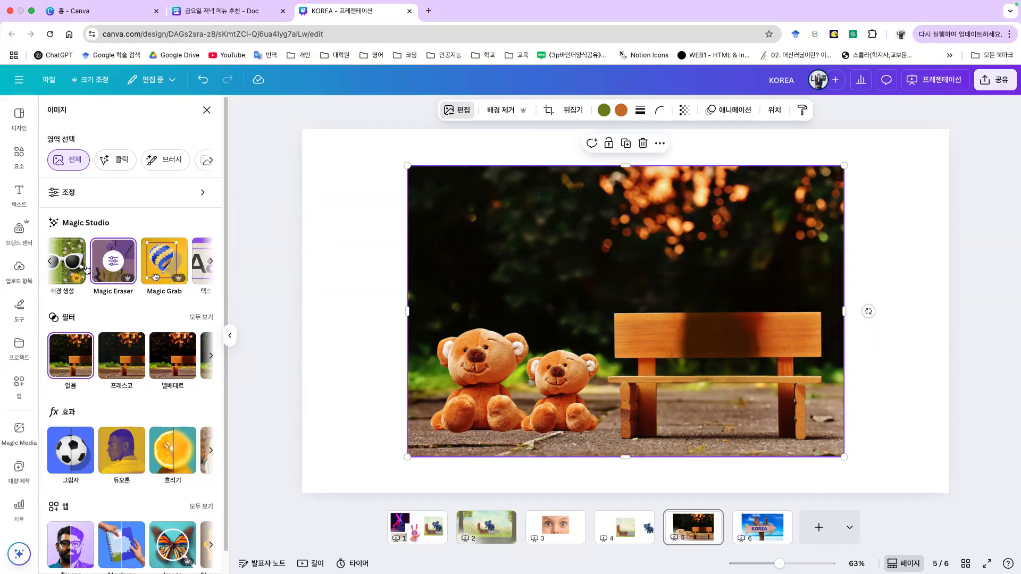
click(104, 263)
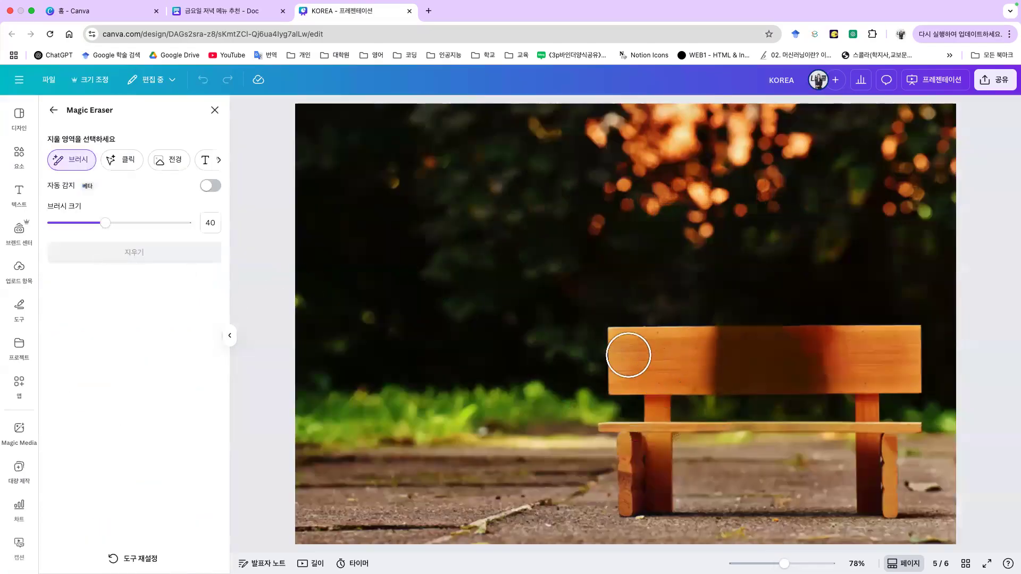
Step: Erase the bench with the 전경 (foreground) selection and 지우기, then close the panel and deselect
click(158, 163)
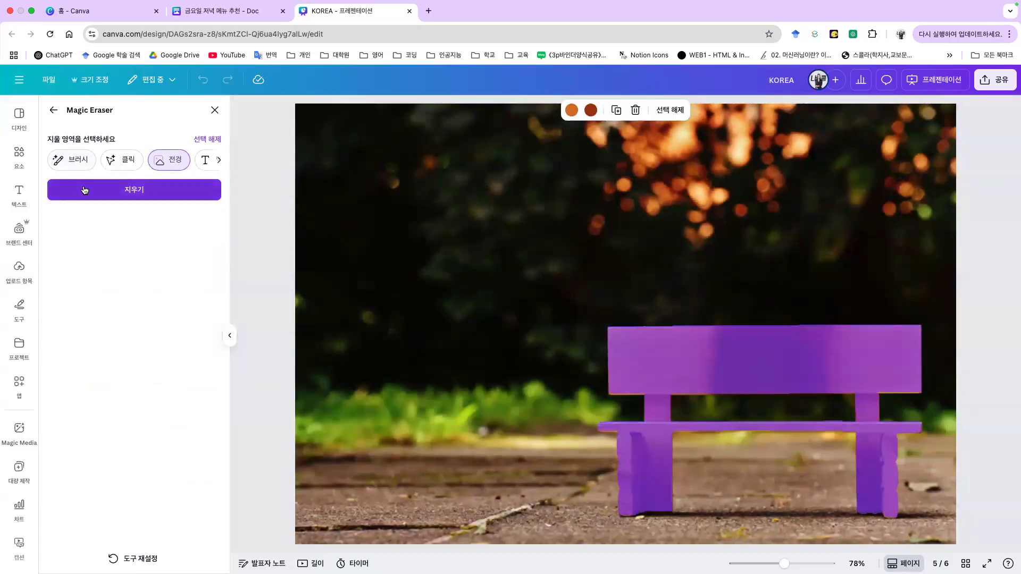
click(151, 189)
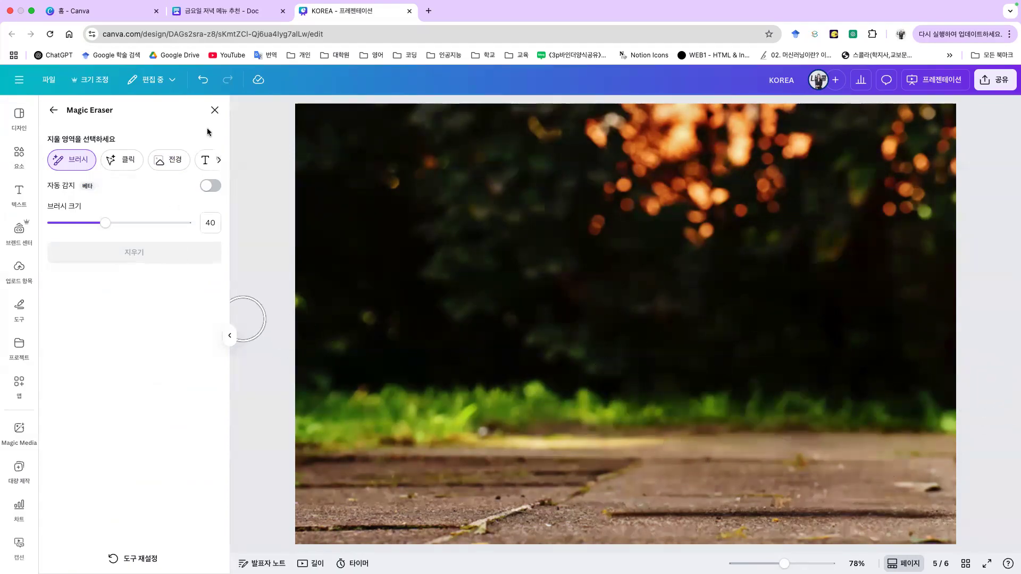
click(214, 110)
click(919, 410)
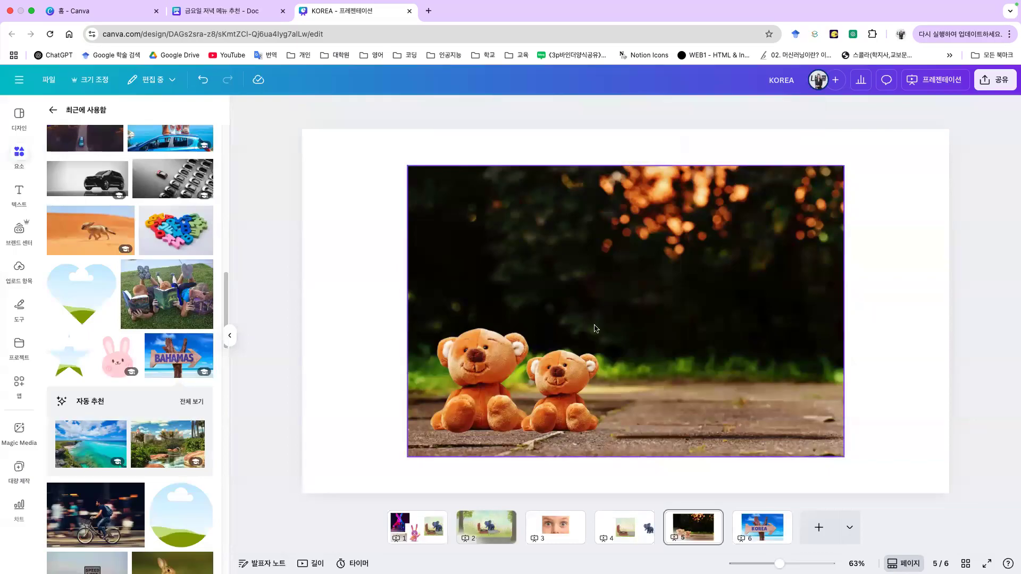
Step: Toggle Undo and Redo to compare the photo with and without the bench, ending erased
click(206, 85)
click(228, 81)
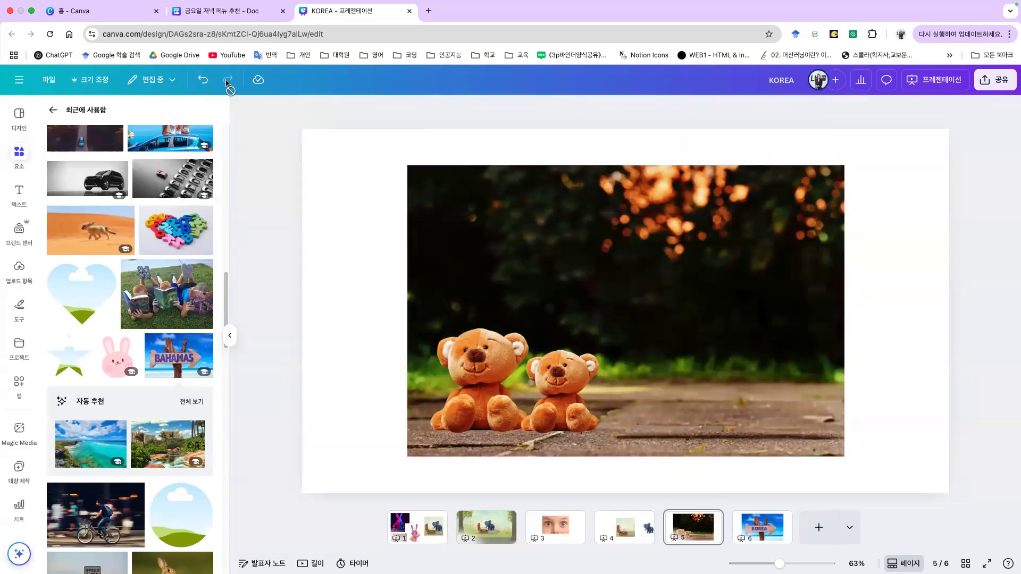
click(222, 80)
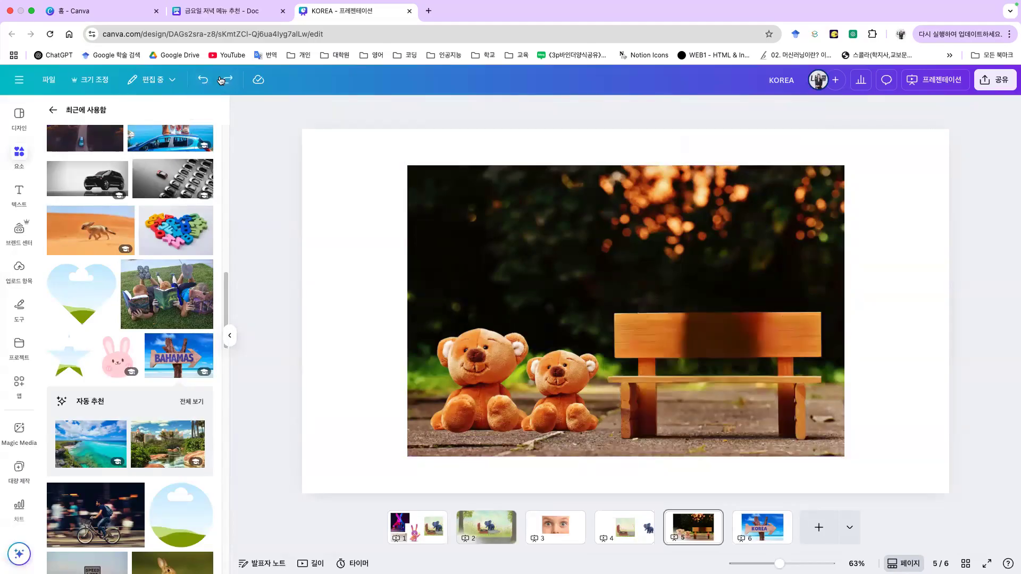
click(222, 80)
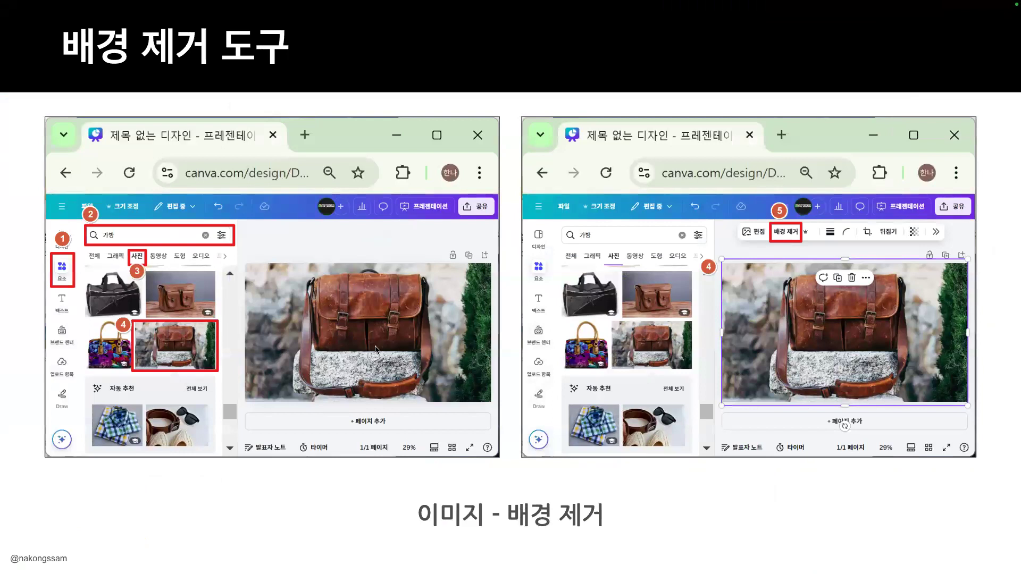
Step: Advance the lecture to the next background-removal slide
key(Right)
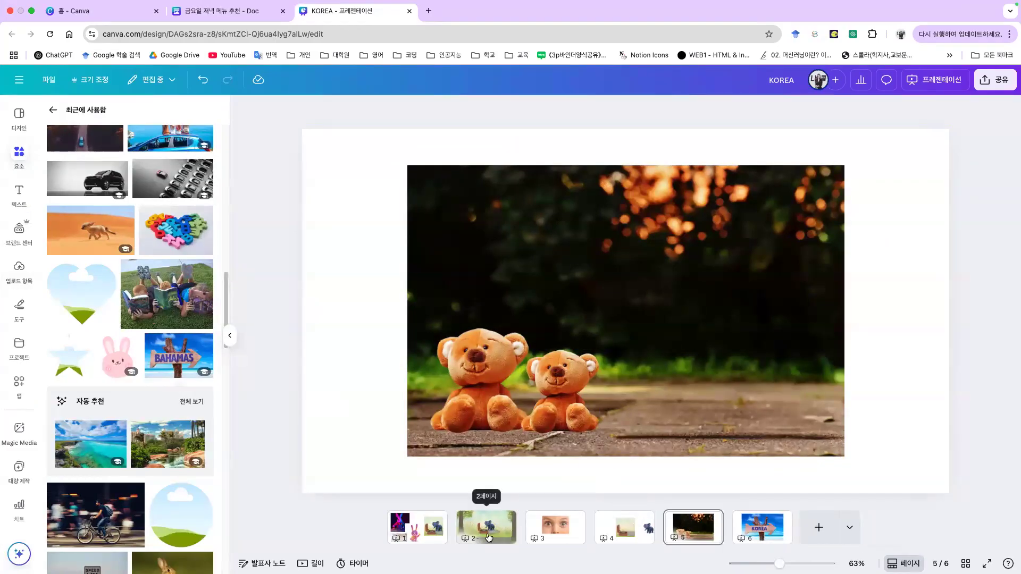
Step: Remove the background from the elephant image on page 2
click(512, 526)
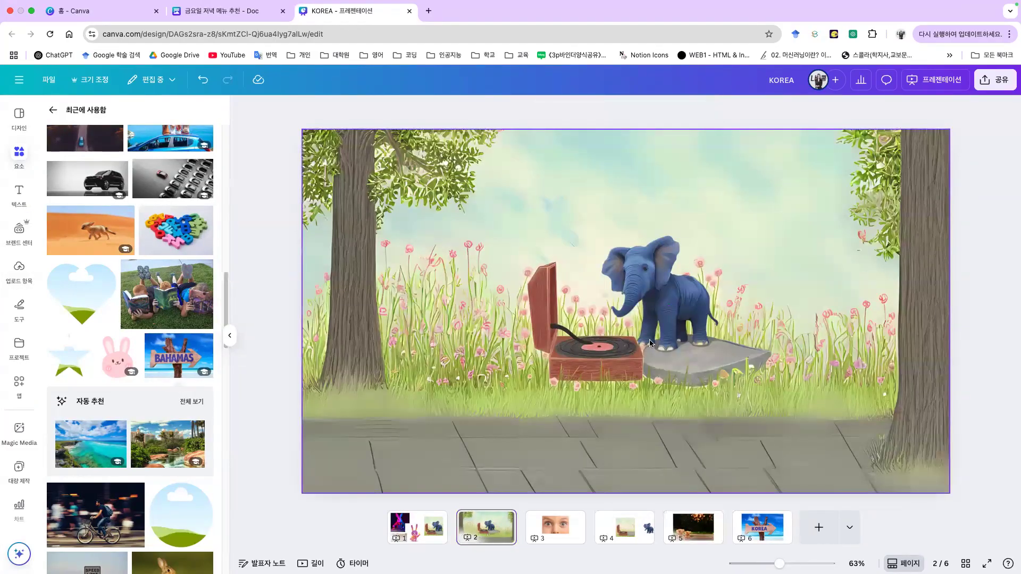
click(633, 350)
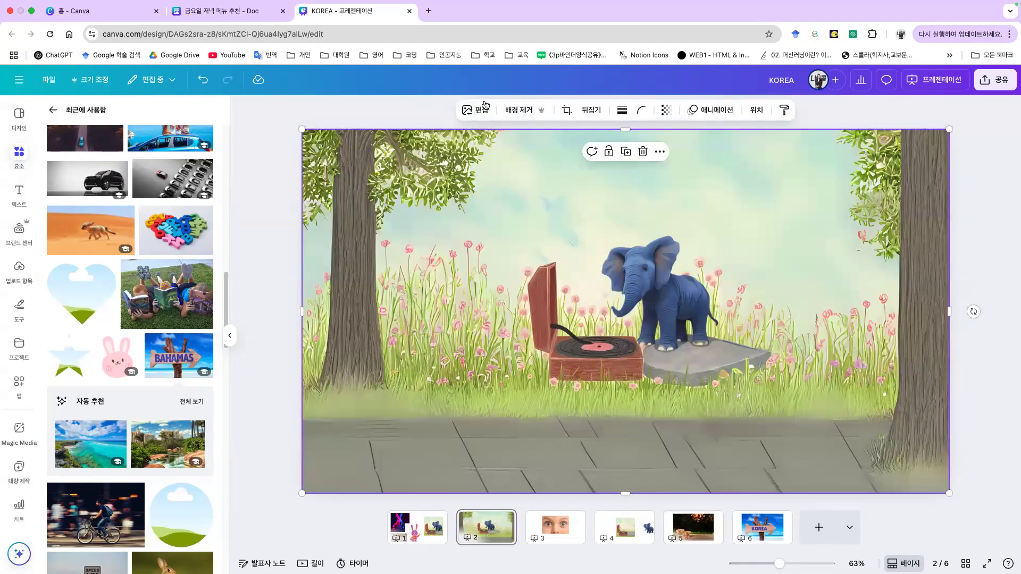
click(475, 110)
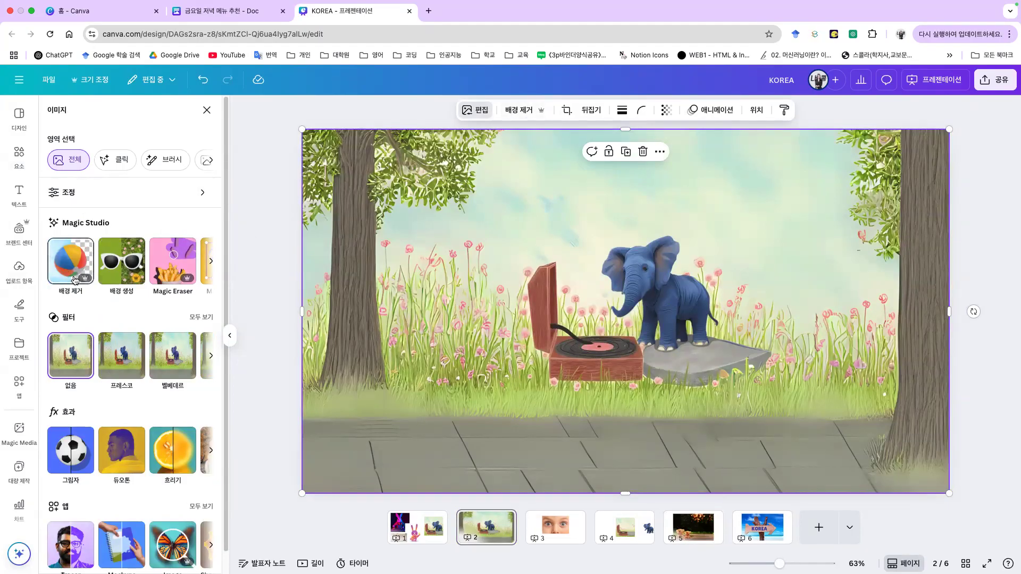
click(528, 114)
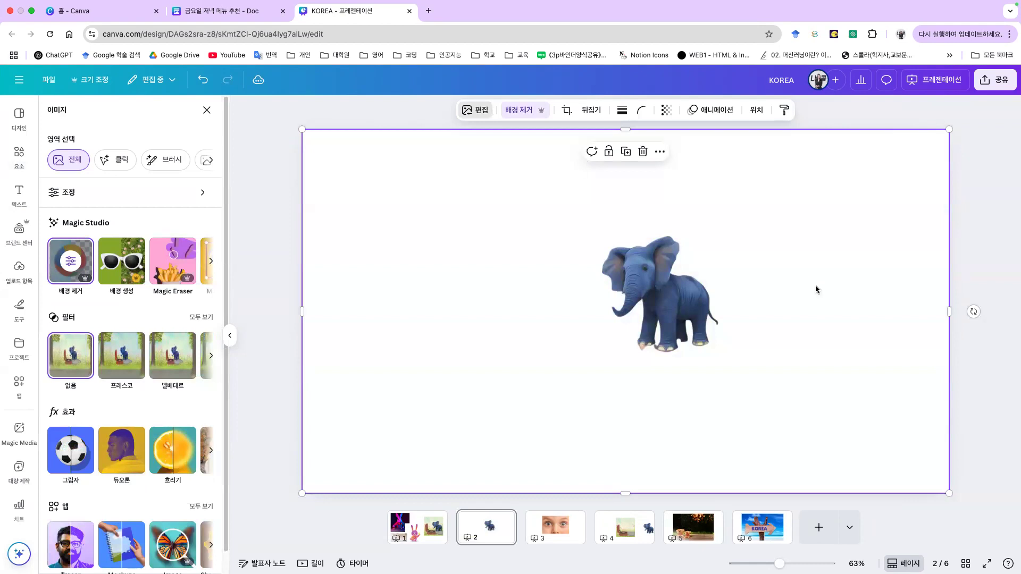
Step: Shrink the cut-out elephant and place it to the right of the teddy bears
mouse_move(663, 297)
mouse_down()
mouse_move(587, 279)
mouse_move(672, 295)
mouse_move(669, 306)
mouse_up()
drag(311, 139, 458, 215)
drag(633, 322, 691, 478)
drag(525, 372, 644, 383)
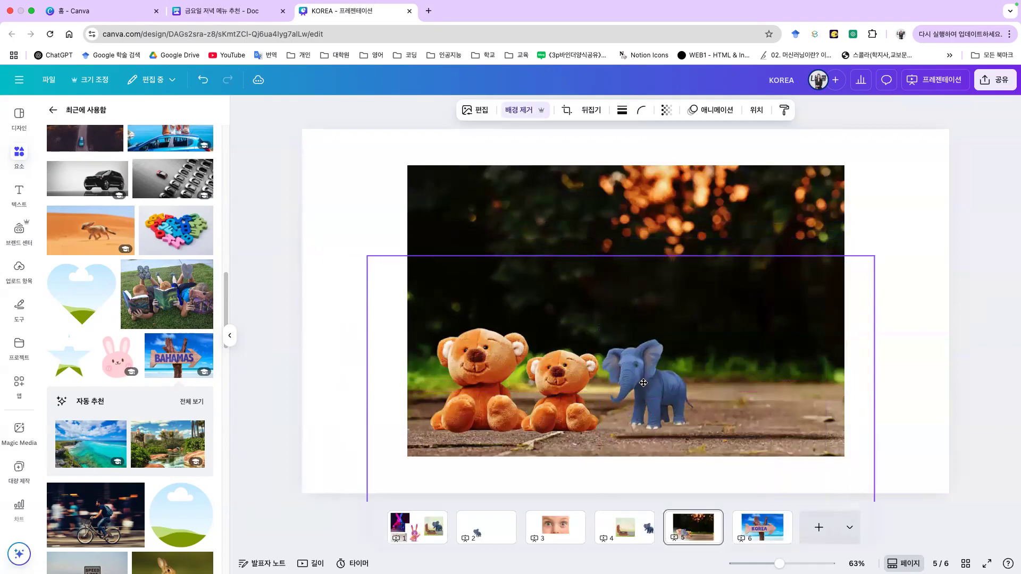
click(930, 335)
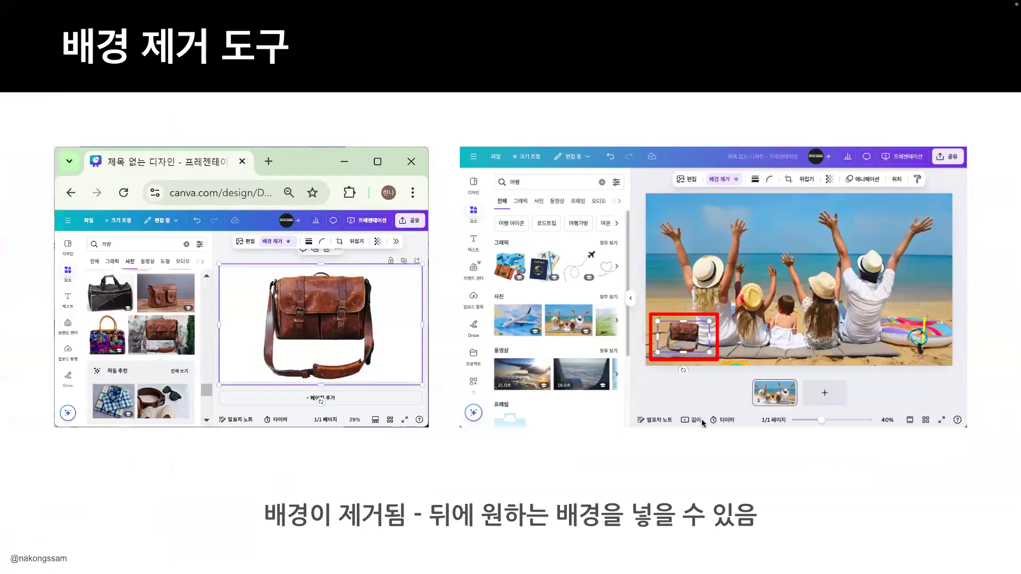
Step: Step the lecture forward to the '09 캔바 Whats New!' section slide
key(Right)
key(Left)
key(Right)
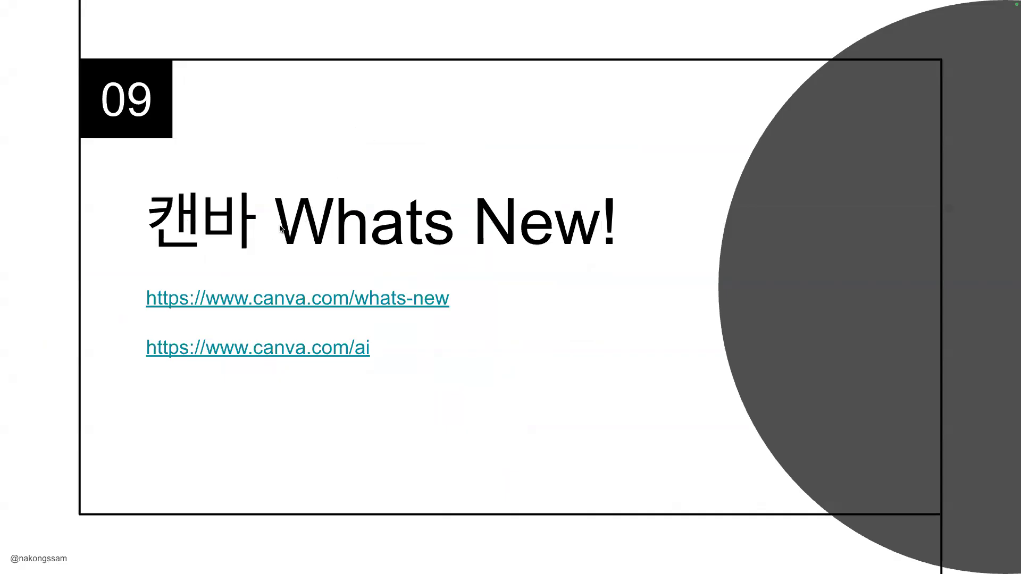
Step: Open Canva's What's New link and browse the AI feature cards such as Magic Formulas
click(377, 302)
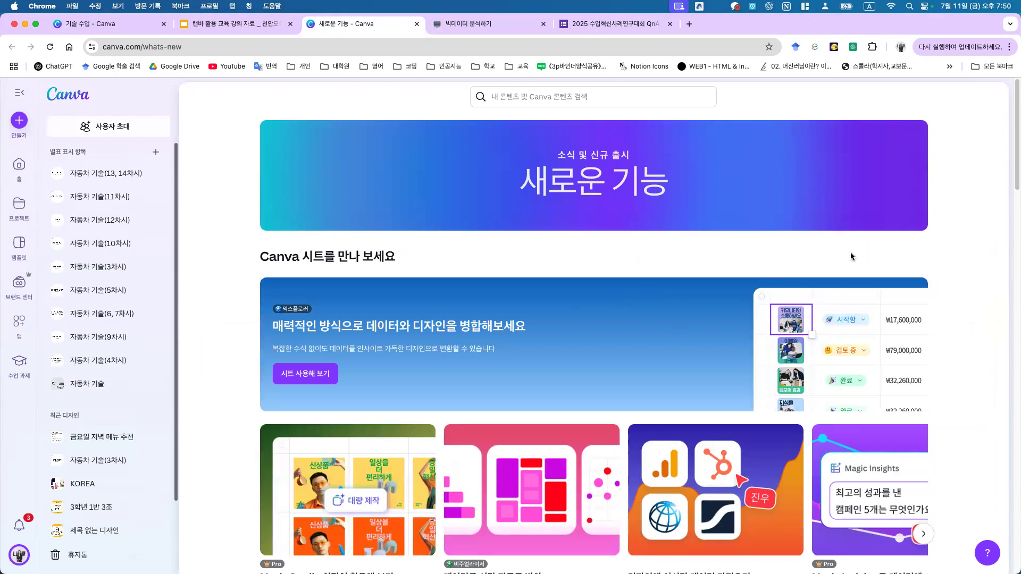
scroll(850, 252, down, 7)
scroll(841, 274, up, 4)
scroll(830, 285, down, 7)
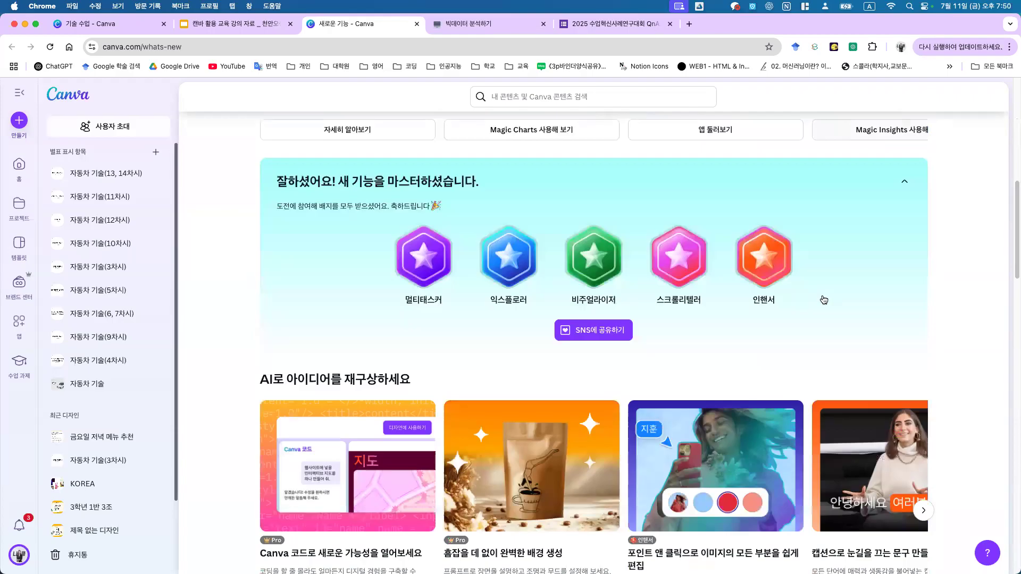
scroll(834, 290, up, 6)
click(923, 340)
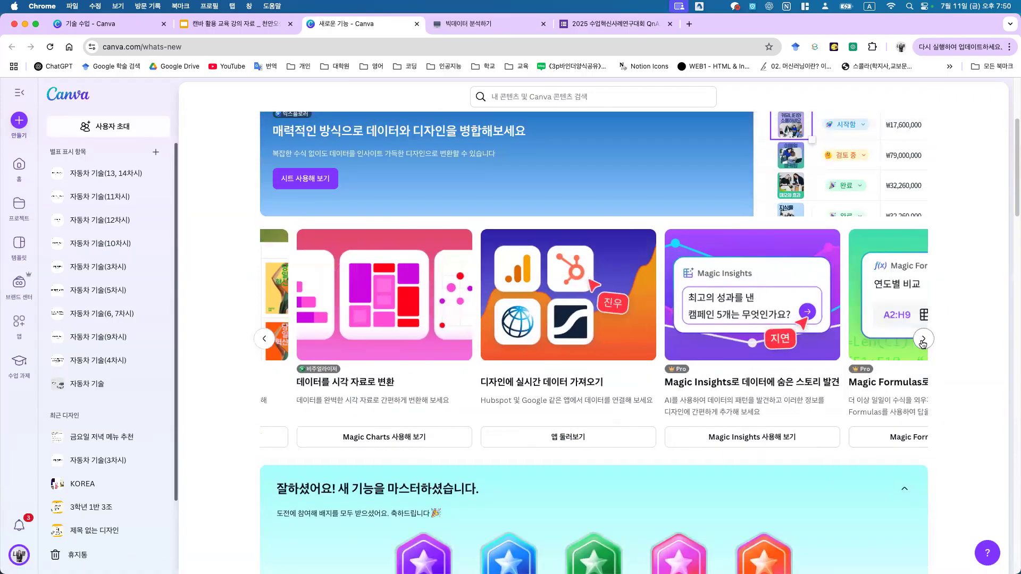
scroll(704, 430, down, 11)
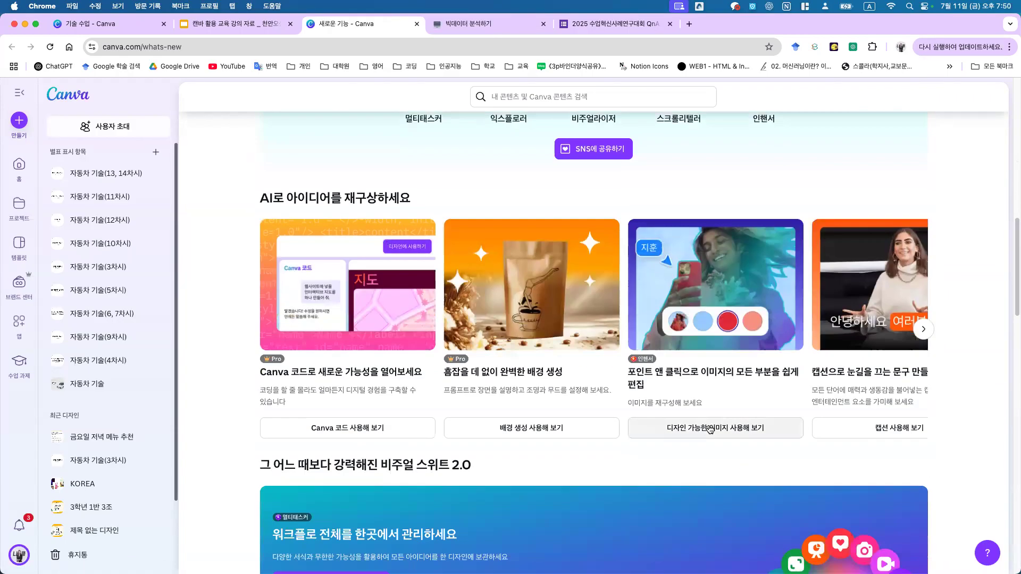
click(924, 228)
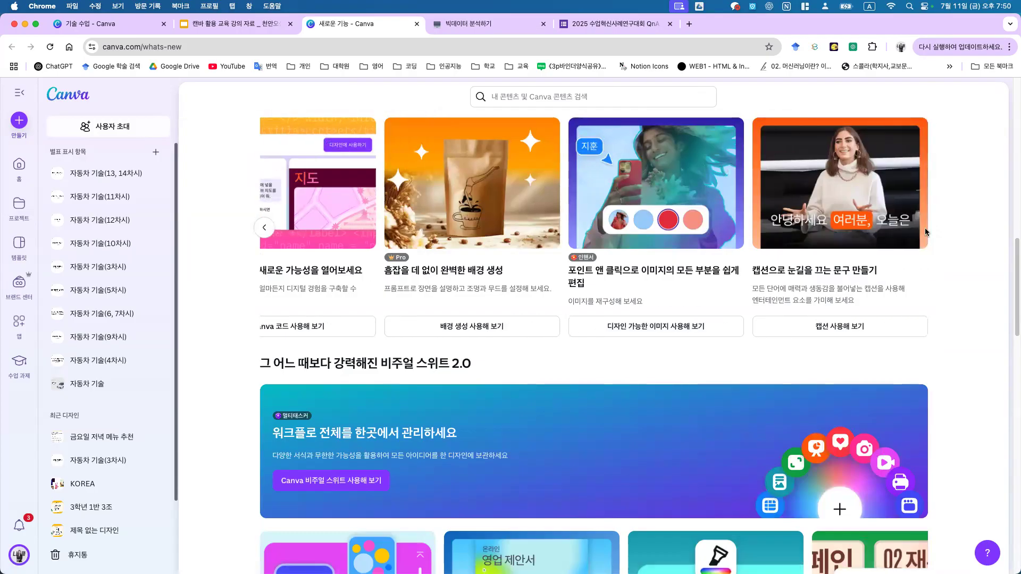
scroll(322, 276, up, 1)
scroll(351, 287, up, 4)
scroll(381, 314, down, 2)
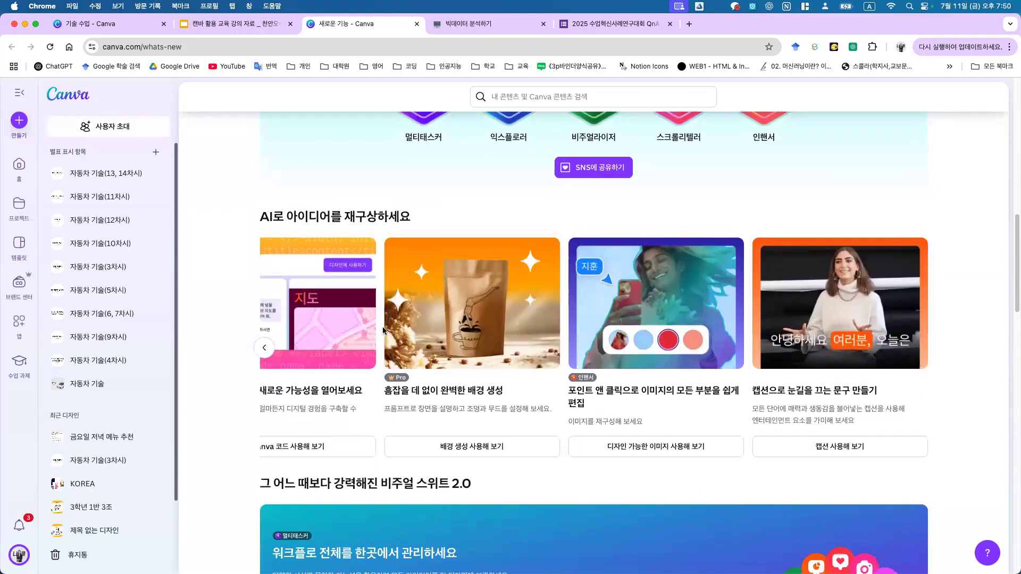
Step: Select the What's New page address and scroll through more feature announcements
click(256, 47)
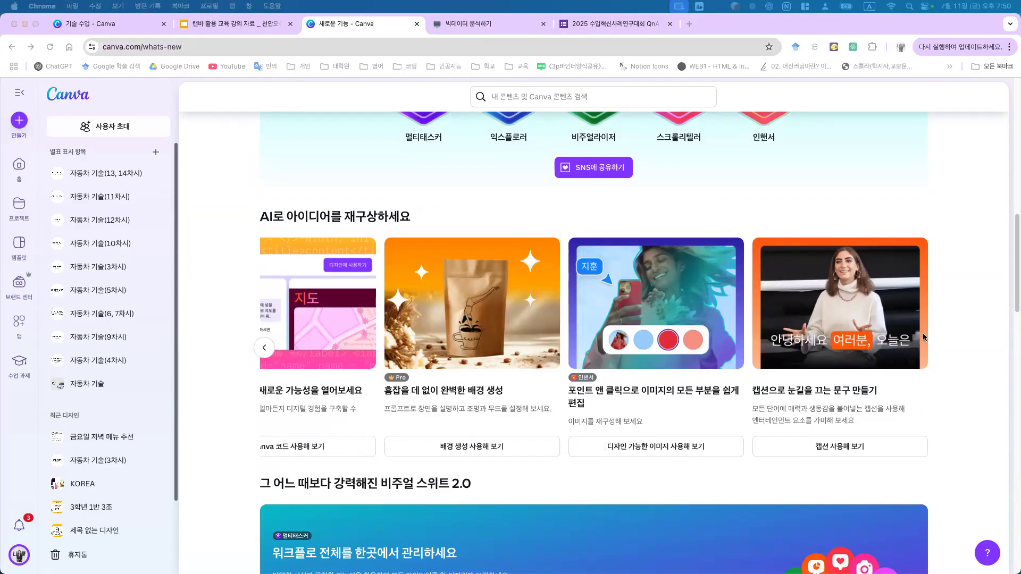
scroll(872, 516, down, 6)
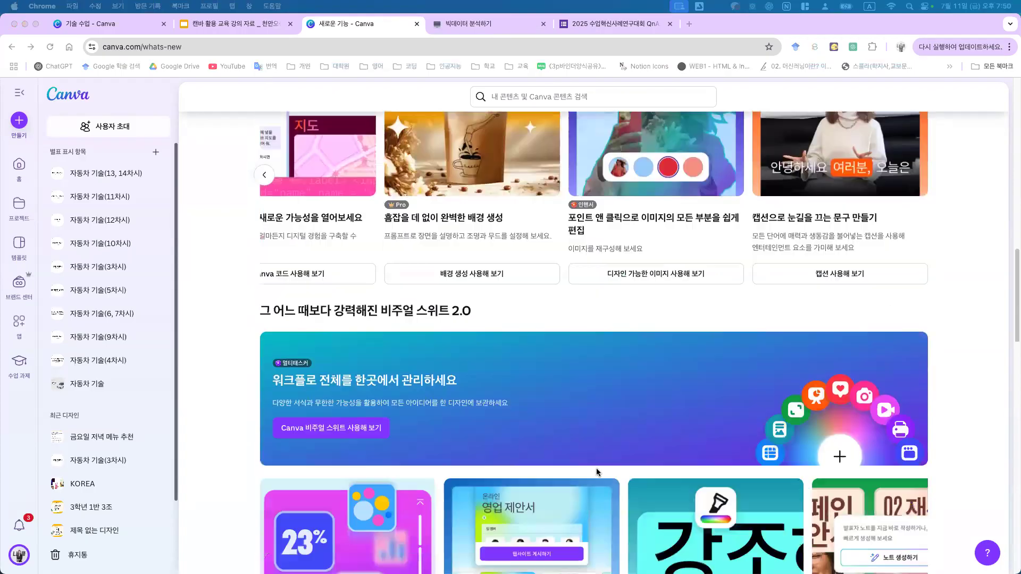
scroll(640, 435, down, 3)
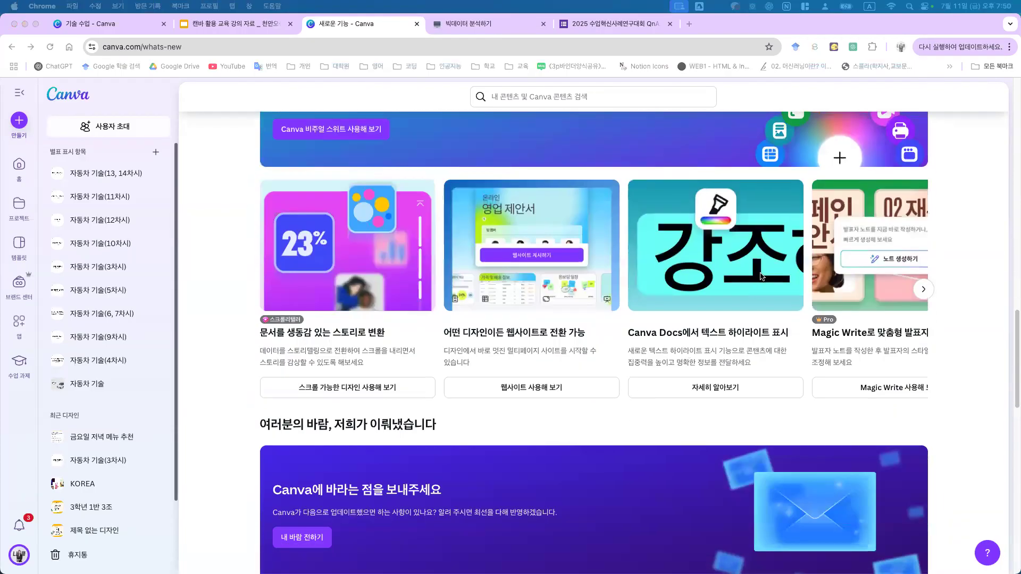
scroll(760, 469, down, 8)
scroll(748, 445, up, 3)
scroll(748, 444, up, 2)
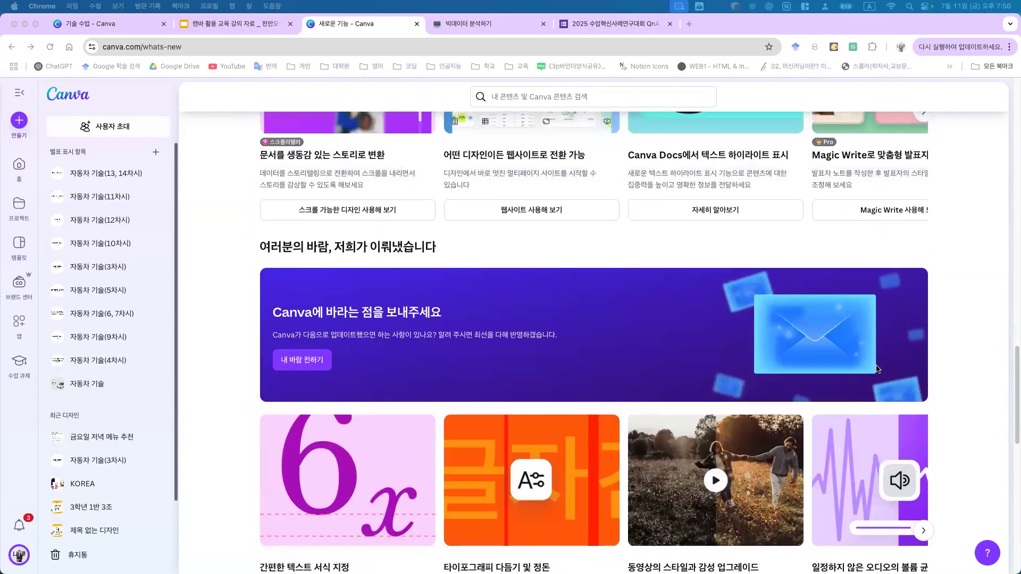
scroll(908, 216, up, 3)
key(super+l)
click(923, 254)
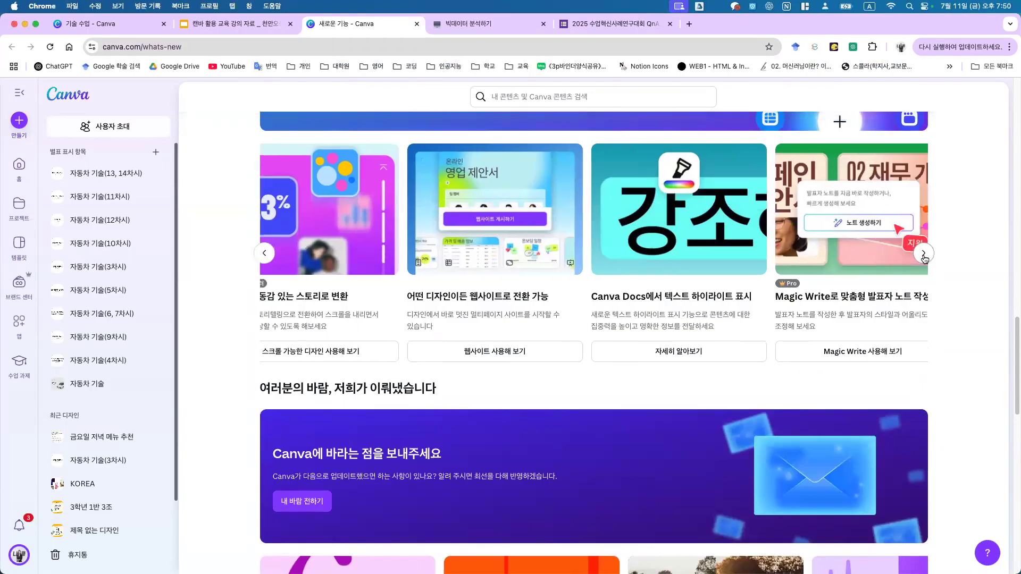
scroll(946, 404, down, 6)
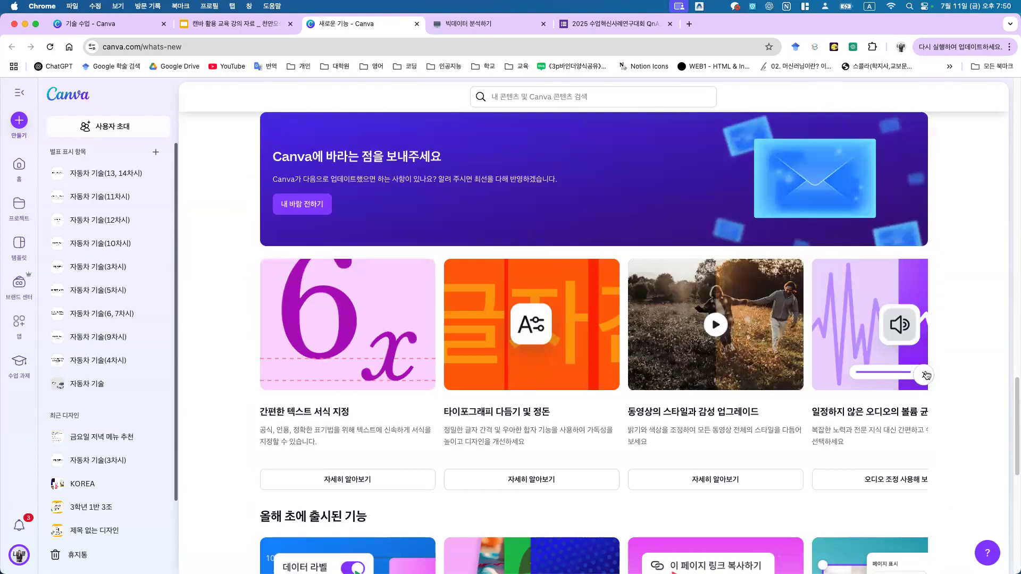
scroll(893, 397, down, 4)
scroll(888, 401, up, 3)
scroll(887, 404, down, 6)
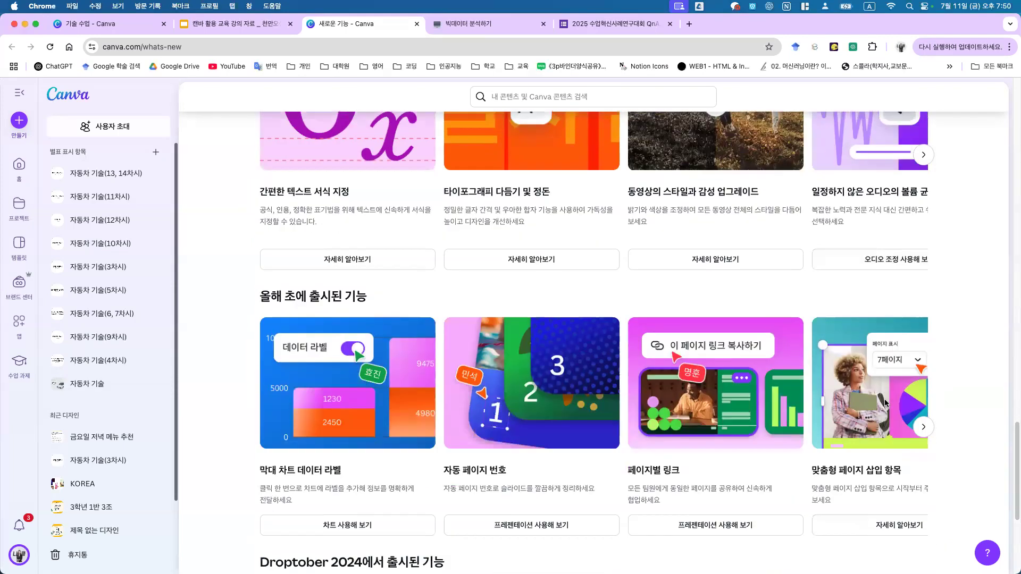
scroll(873, 402, down, 2)
scroll(875, 407, down, 1)
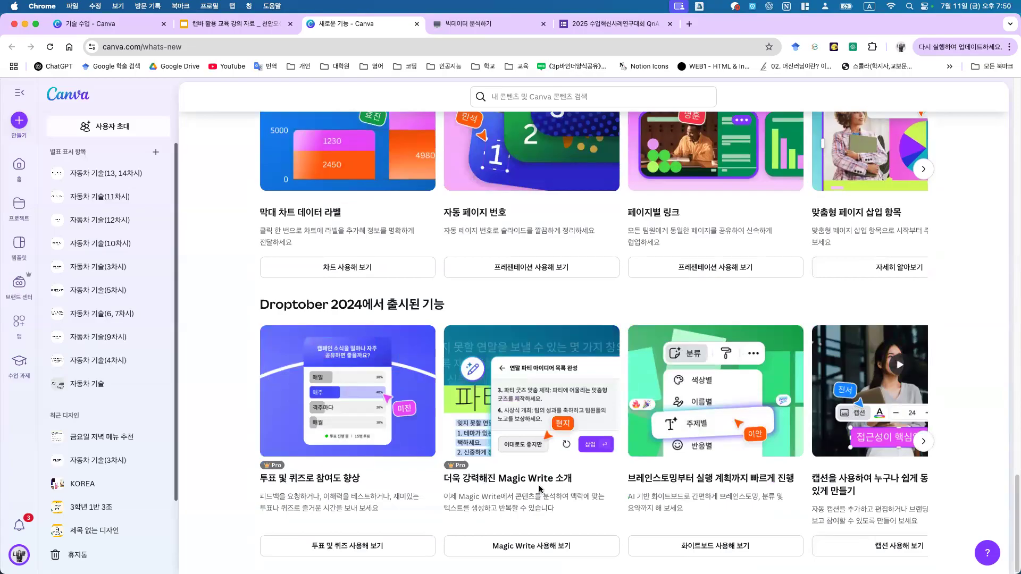
Step: Page through the Droptober 2024 feature cards, then return to the lecture slides
click(924, 441)
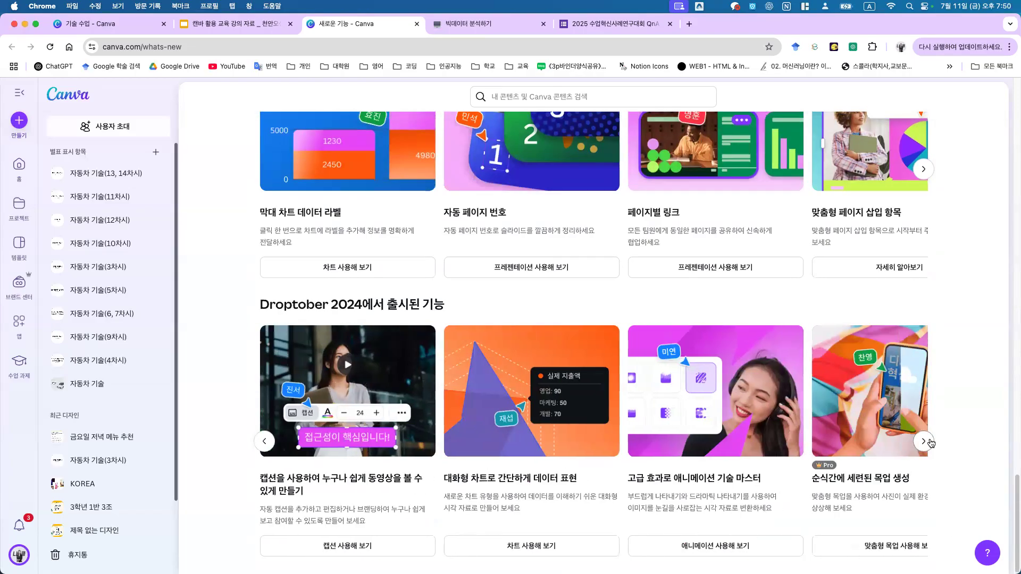
click(924, 441)
click(923, 441)
click(923, 441)
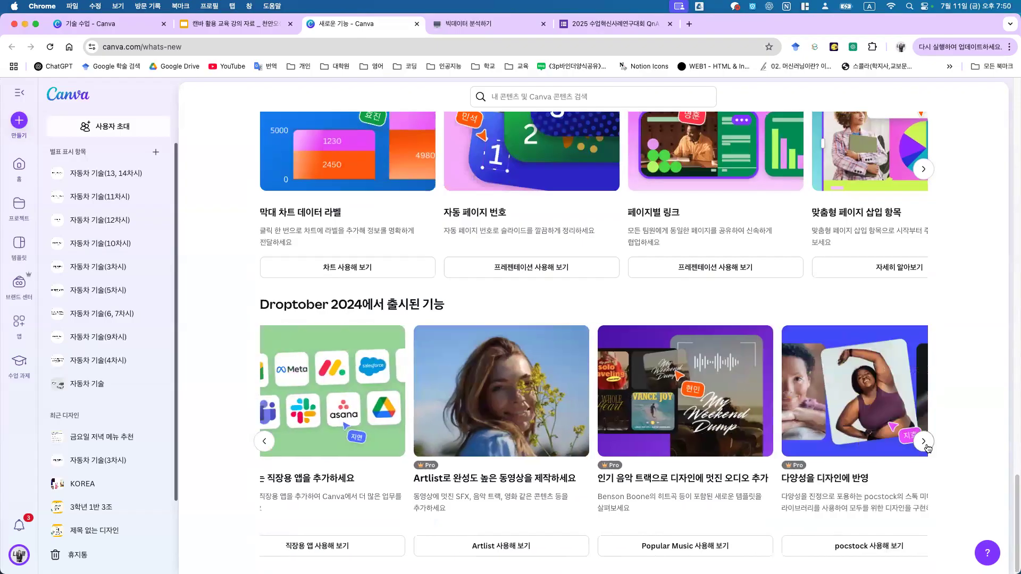
click(924, 441)
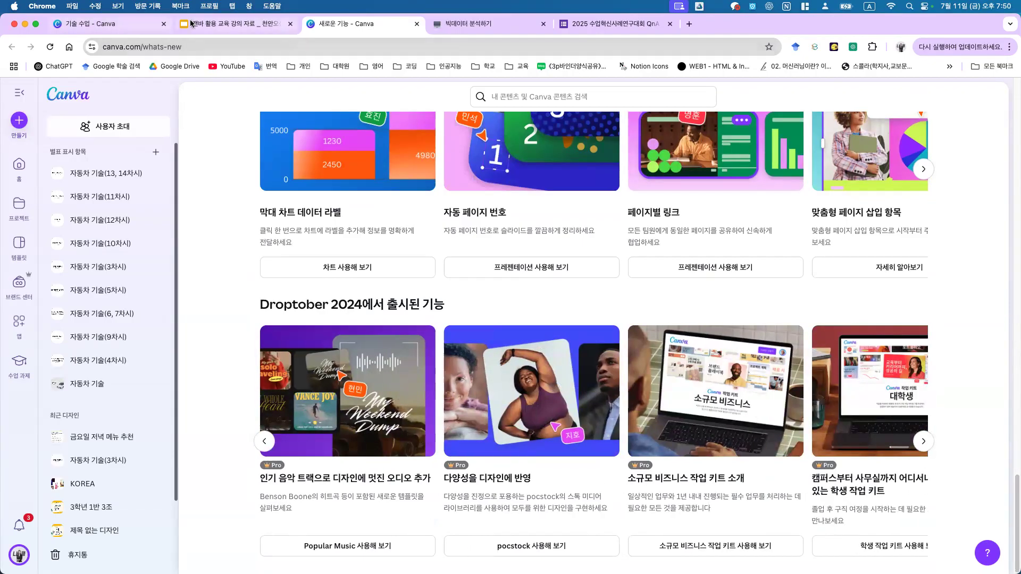
click(229, 24)
Step: Present the '캔바 시트' slide full screen, then exit and return to the Canva class folder
key(Right)
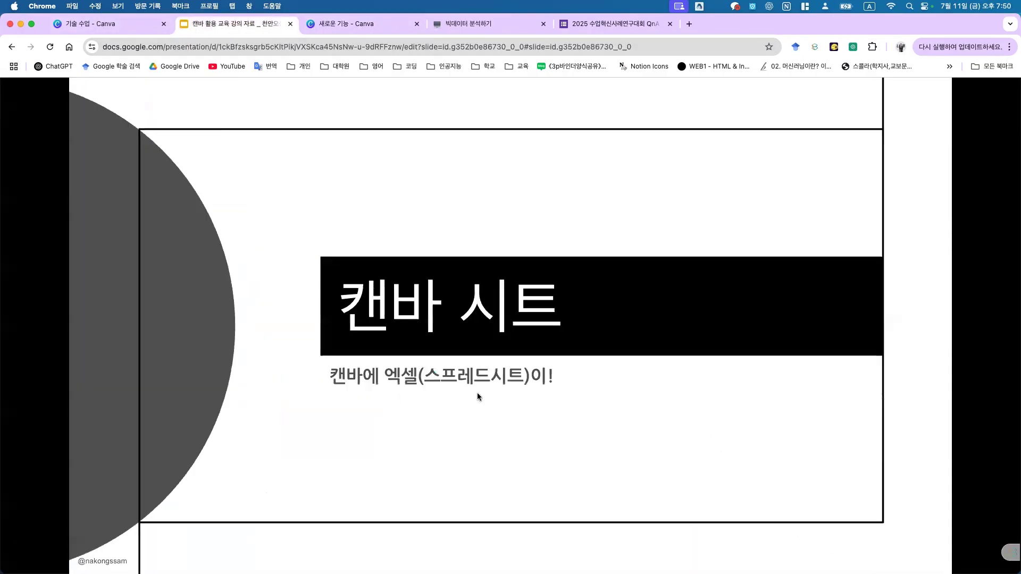
key(ctrl+super+f)
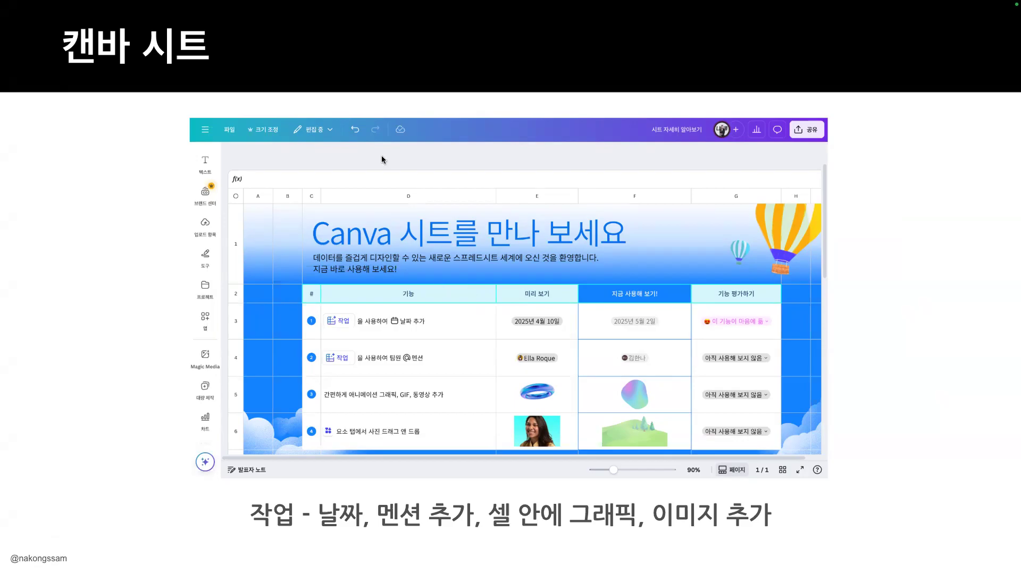
key(Escape)
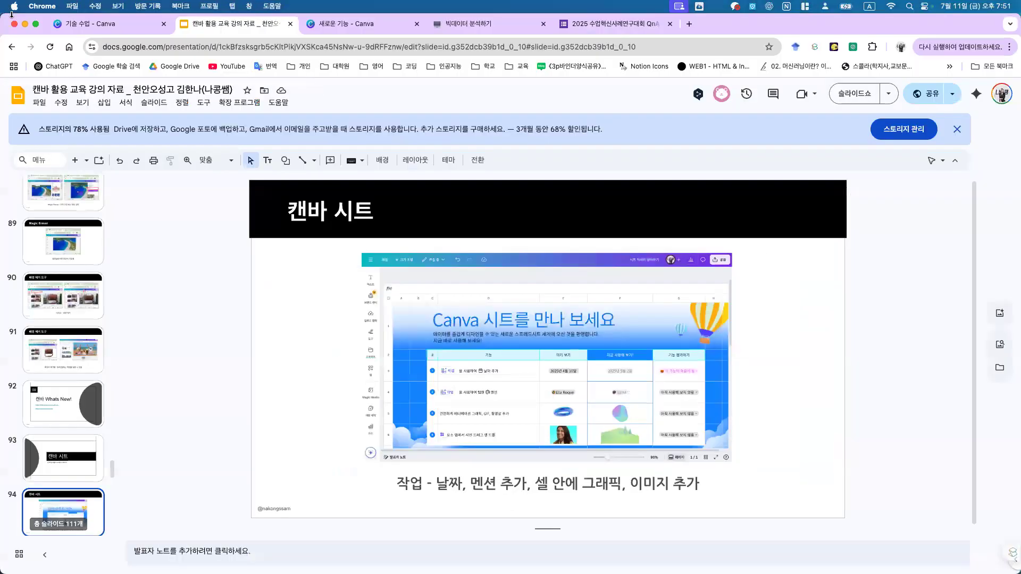
click(126, 23)
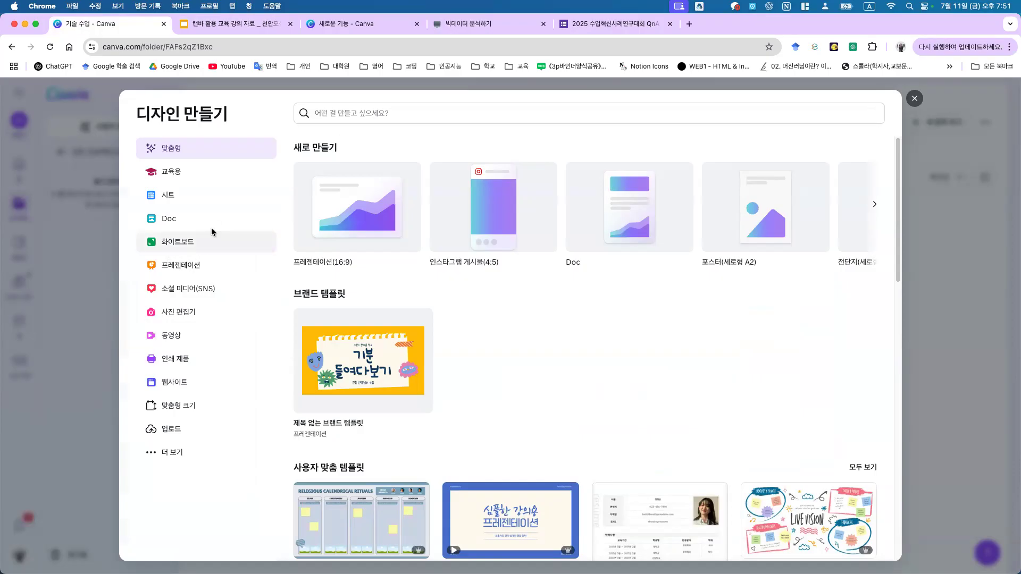
Step: Choose the 시트 category and open the Lead Tracker Sheet template
click(216, 206)
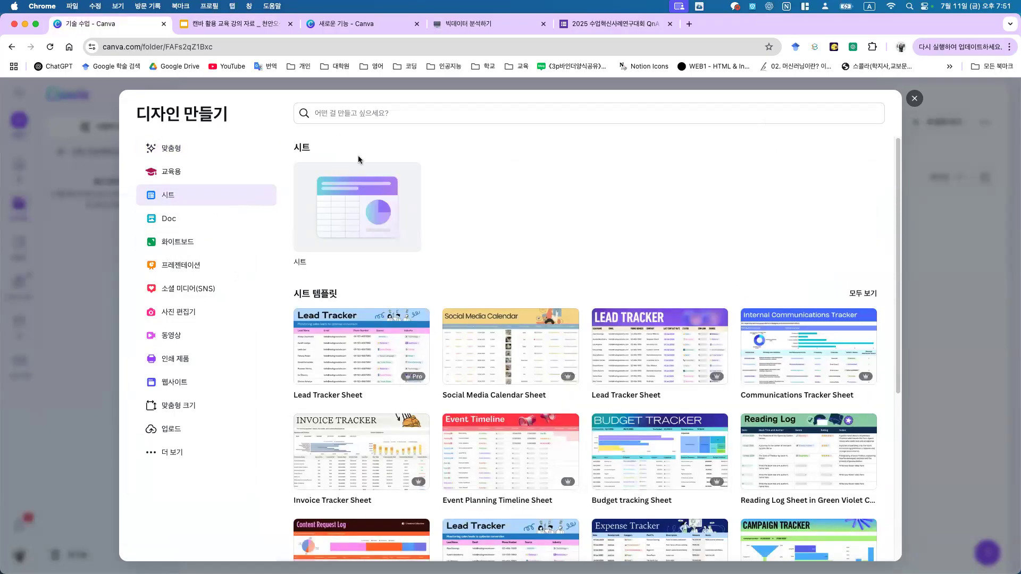
scroll(379, 311, down, 5)
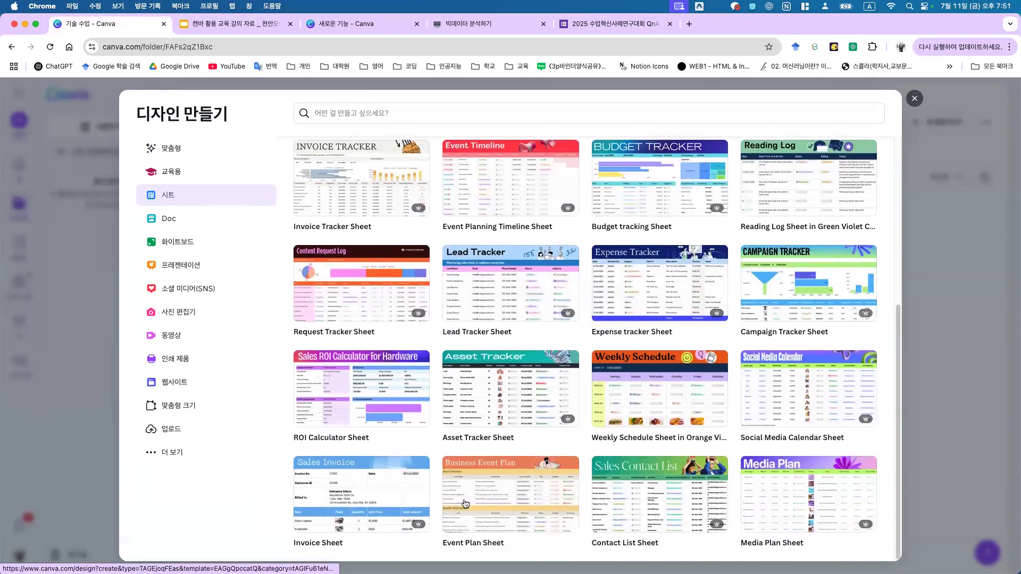
scroll(490, 316, up, 3)
scroll(490, 316, up, 3)
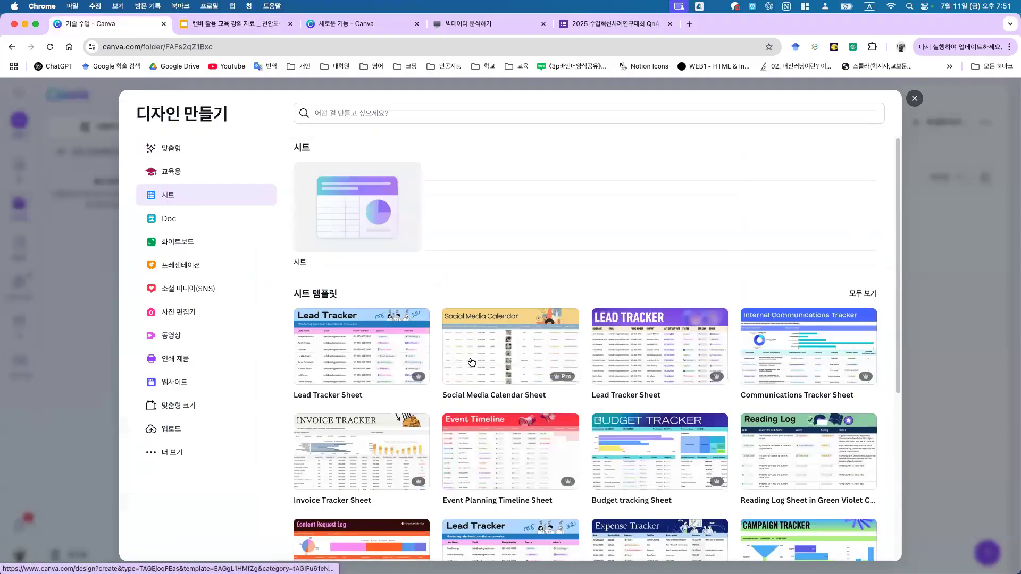
click(366, 347)
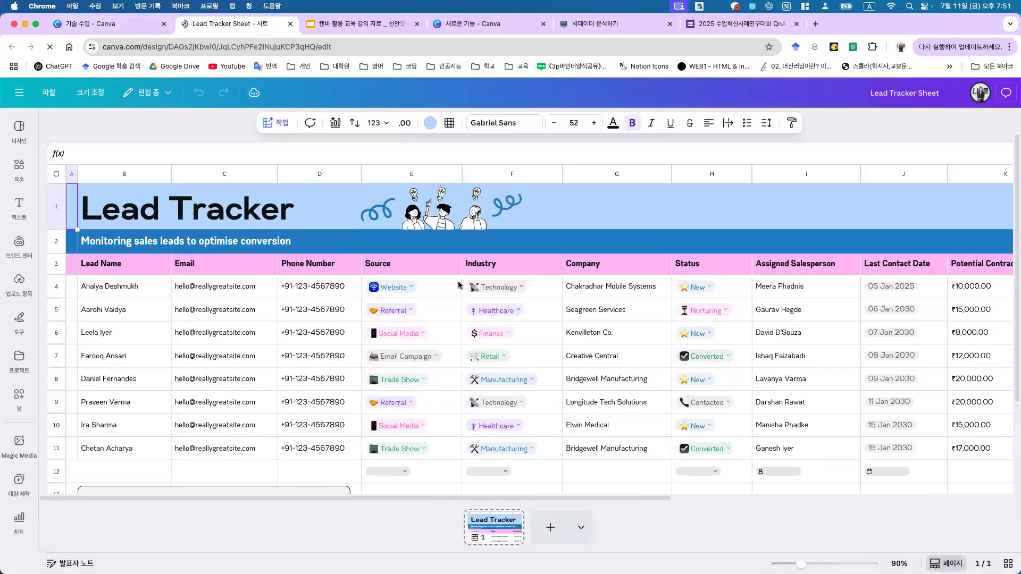
Step: Inspect the first lead's Source, Industry, Status and salesperson cells
click(389, 286)
click(393, 287)
click(498, 287)
click(628, 288)
click(734, 287)
click(790, 291)
Step: Replace C4's email with the teddy-bear photo and make row 4 taller
click(258, 297)
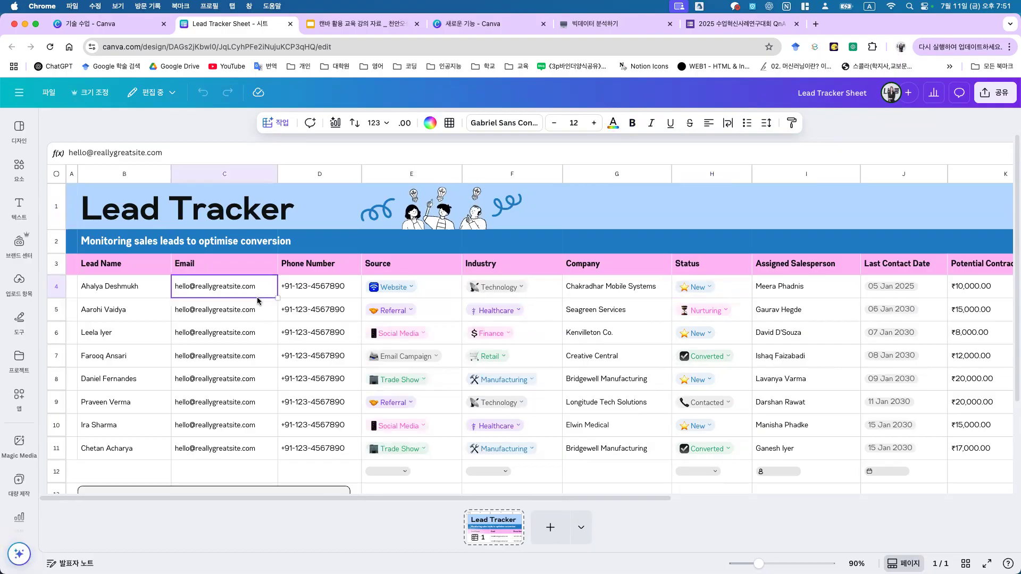
key(Delete)
click(21, 177)
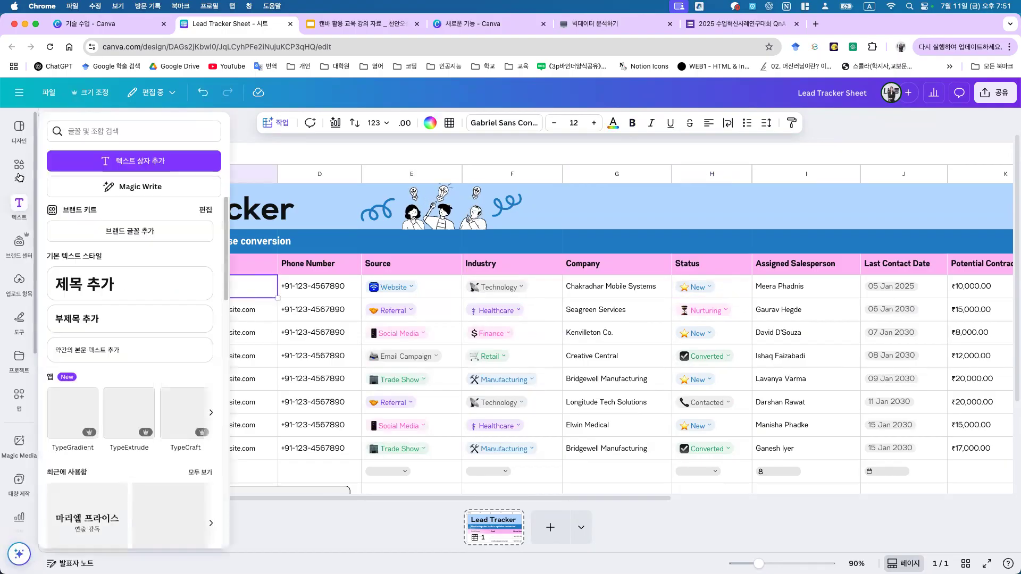
drag(163, 216, 447, 283)
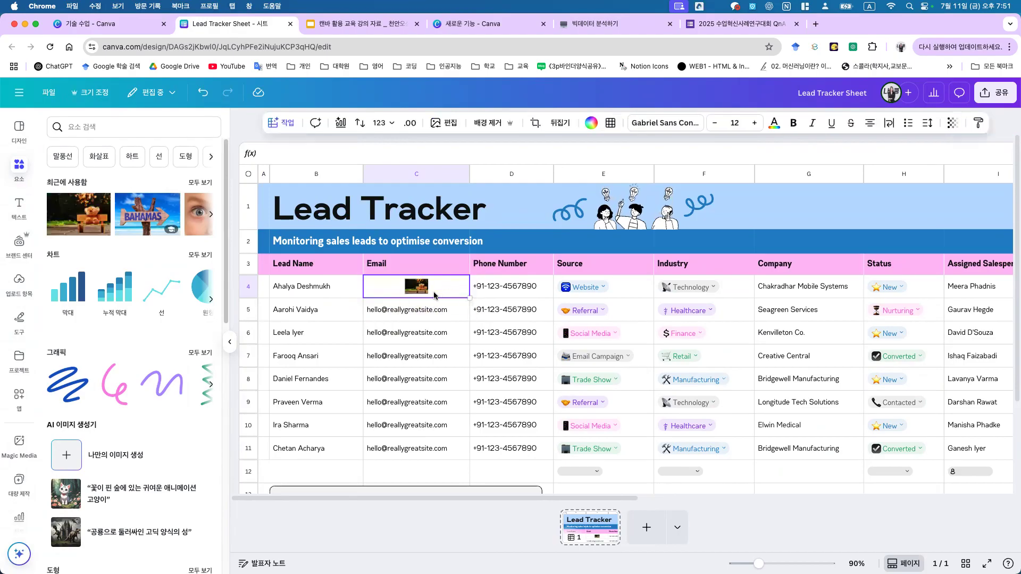
drag(253, 298, 250, 406)
Step: Delete the second lead's email from cell C5
click(420, 367)
click(393, 357)
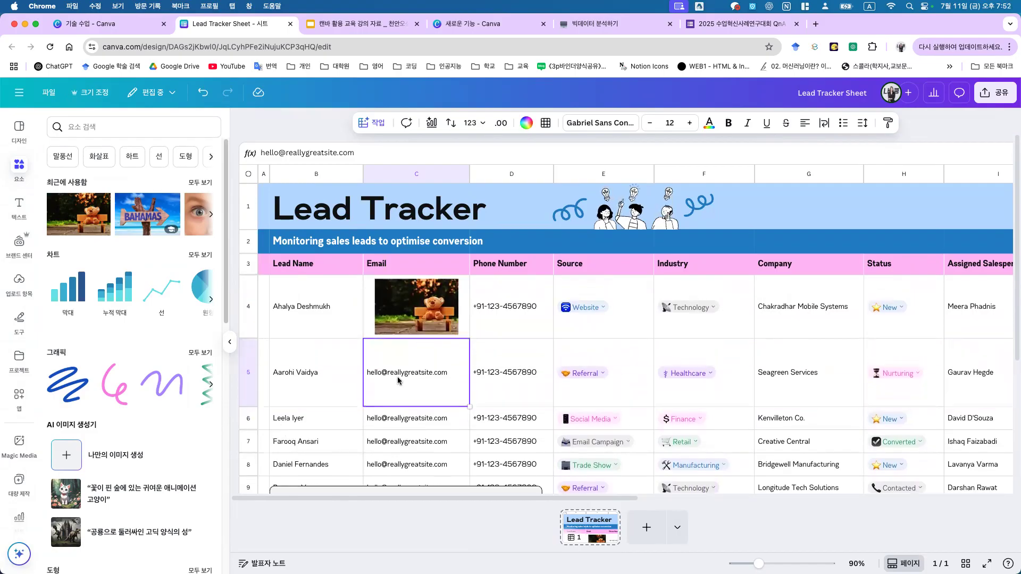
drag(444, 372, 366, 373)
key(BackSpace)
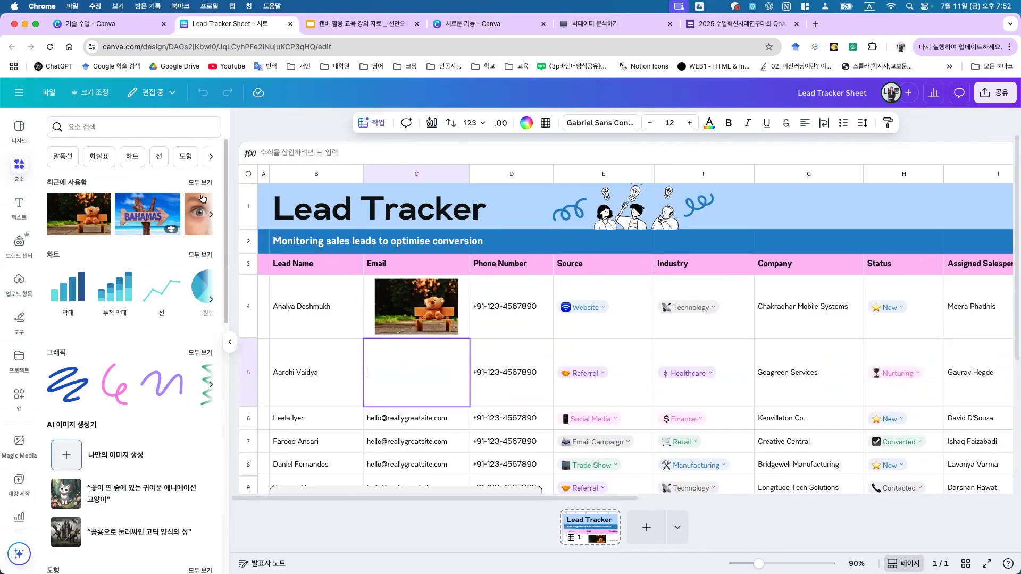
Step: Drag the blue 3D ring image from Recently used into row 5's Email cell C5
click(201, 183)
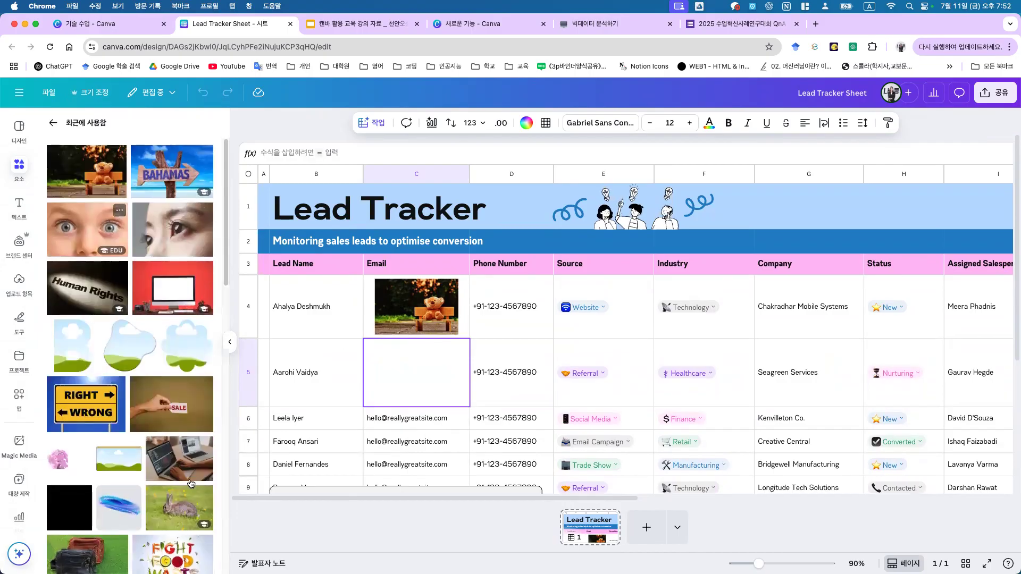
drag(142, 507, 391, 376)
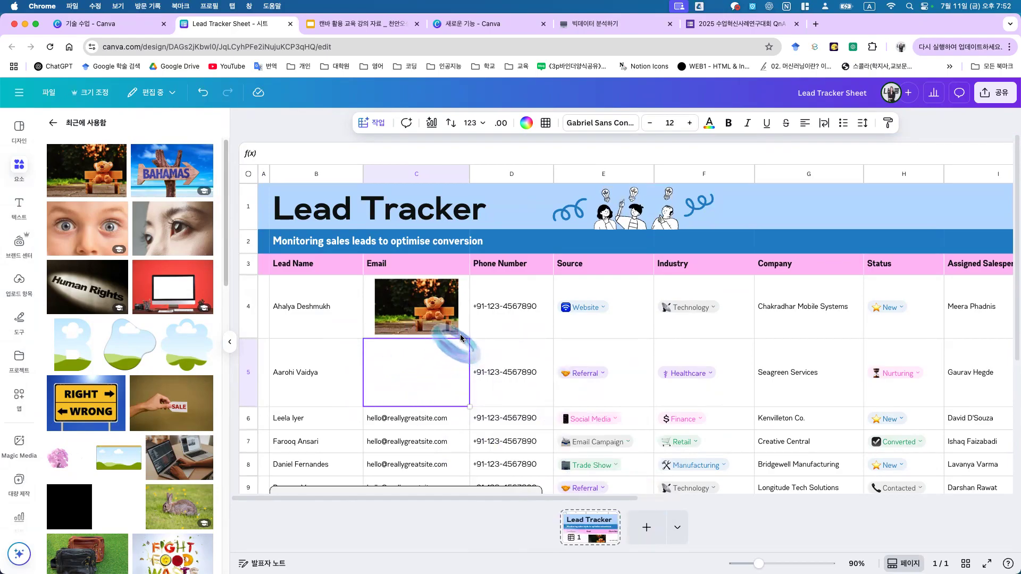
drag(458, 341, 457, 349)
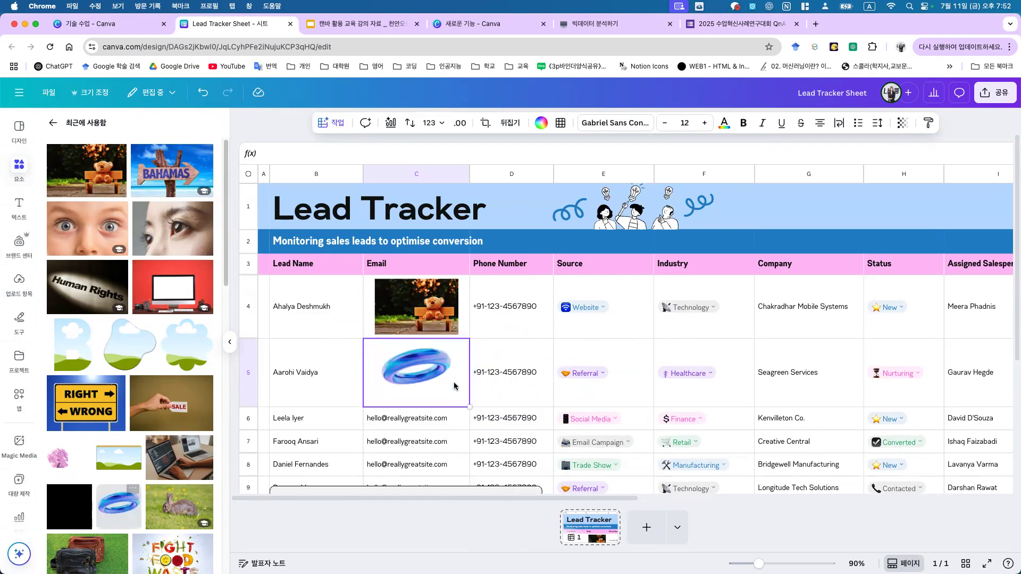
click(508, 371)
key(Left)
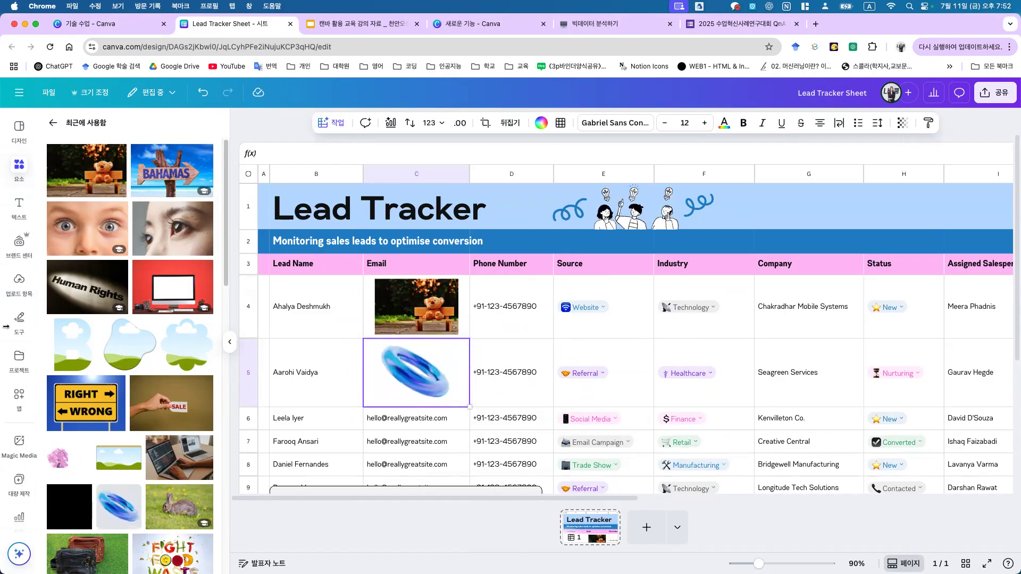
click(439, 289)
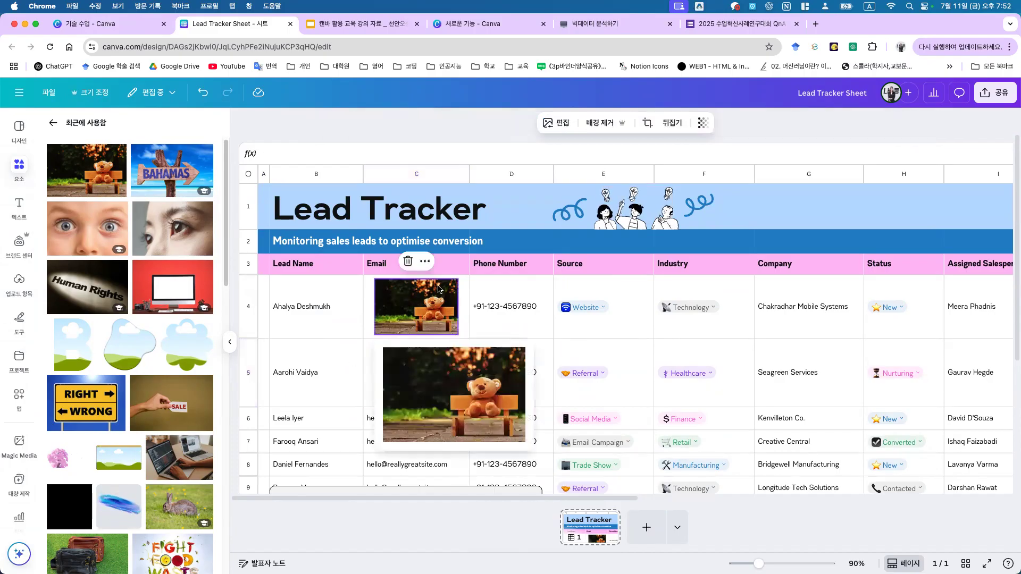
click(633, 307)
Step: Clear the Potential Contract Value amounts in column K
drag(492, 498, 699, 501)
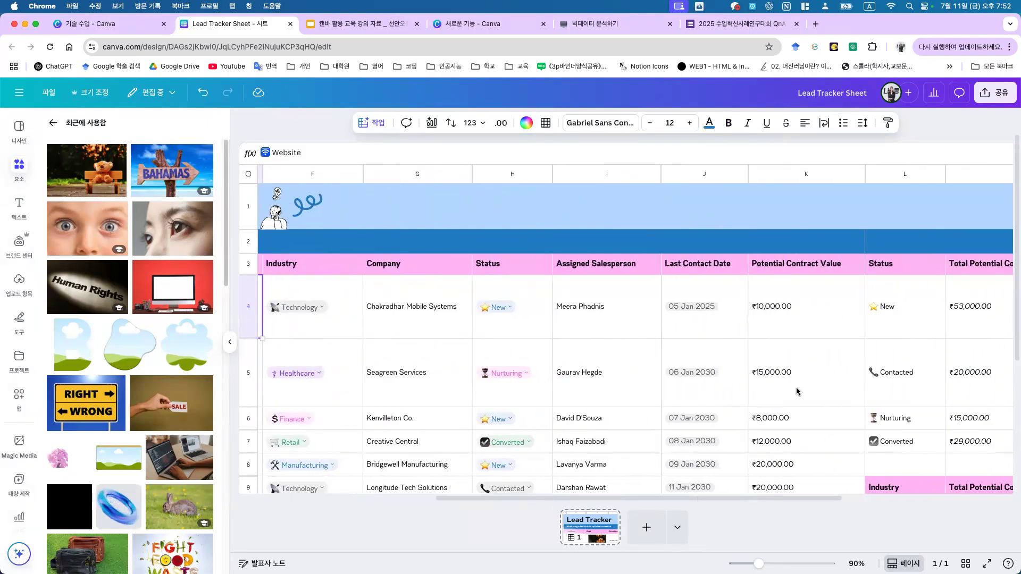
scroll(797, 391, down, 5)
scroll(783, 436, up, 5)
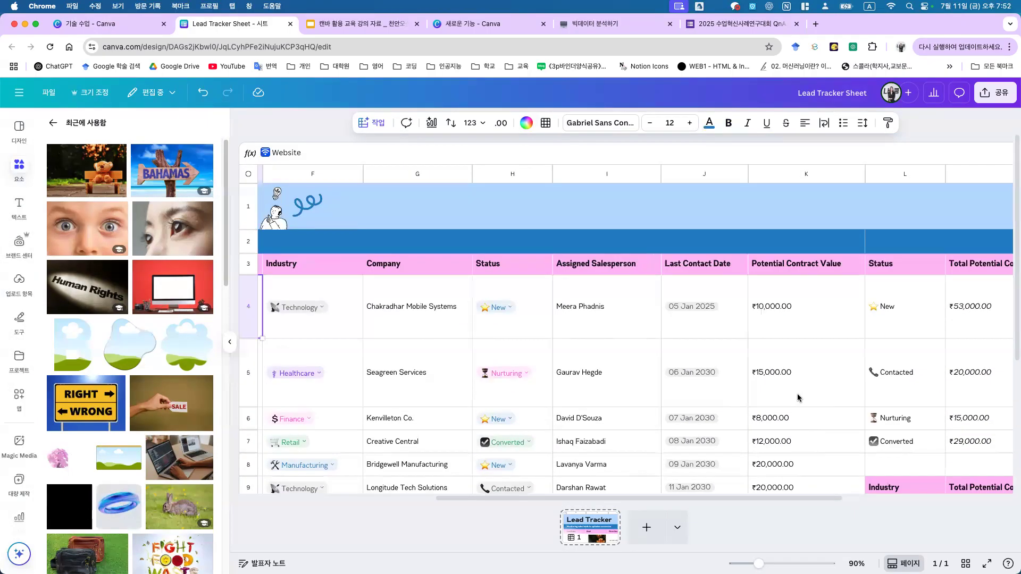
drag(816, 258, 816, 524)
key(Delete)
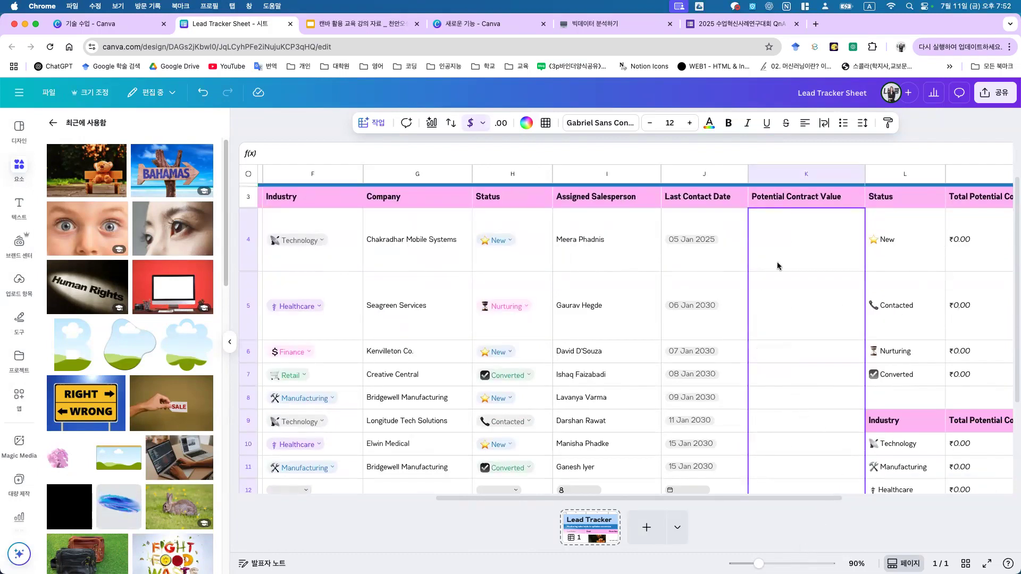
click(778, 266)
Step: AI-fill the empty cells from Industry to column K, adding a NovaMart Retail lead in row 12
drag(290, 203, 785, 443)
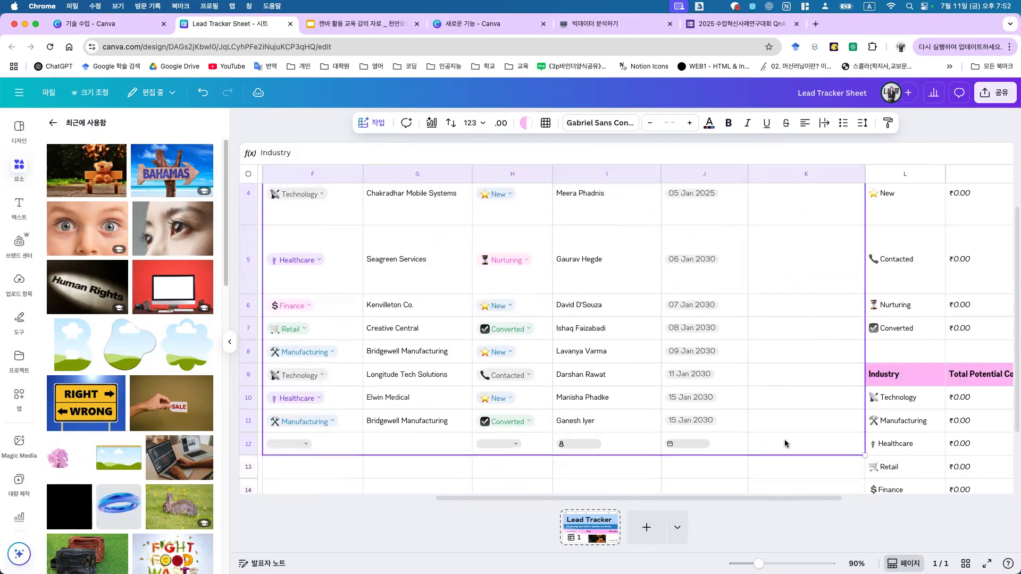
click(367, 126)
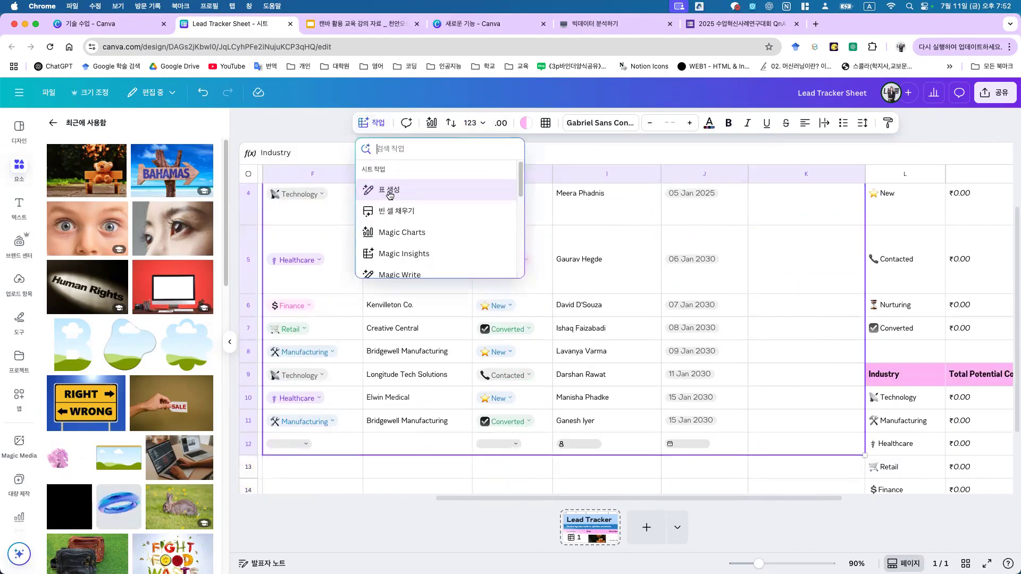
click(399, 211)
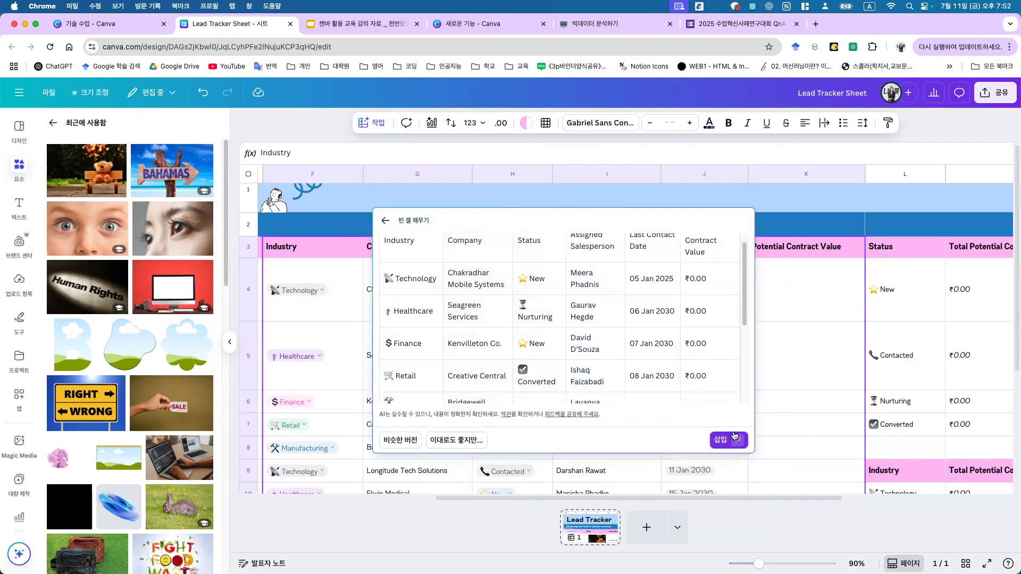
click(735, 436)
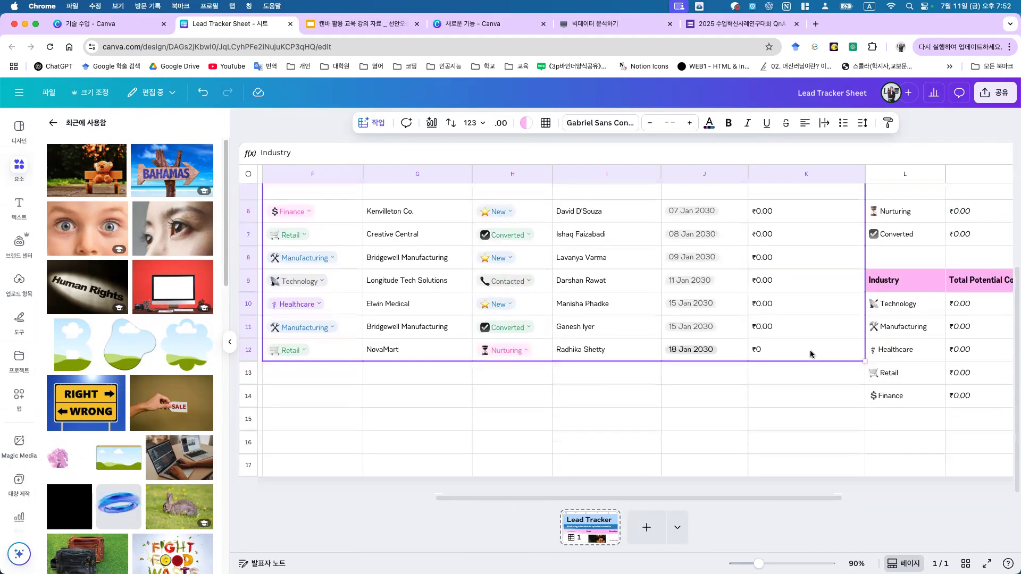
click(814, 318)
key(super+shift+Down)
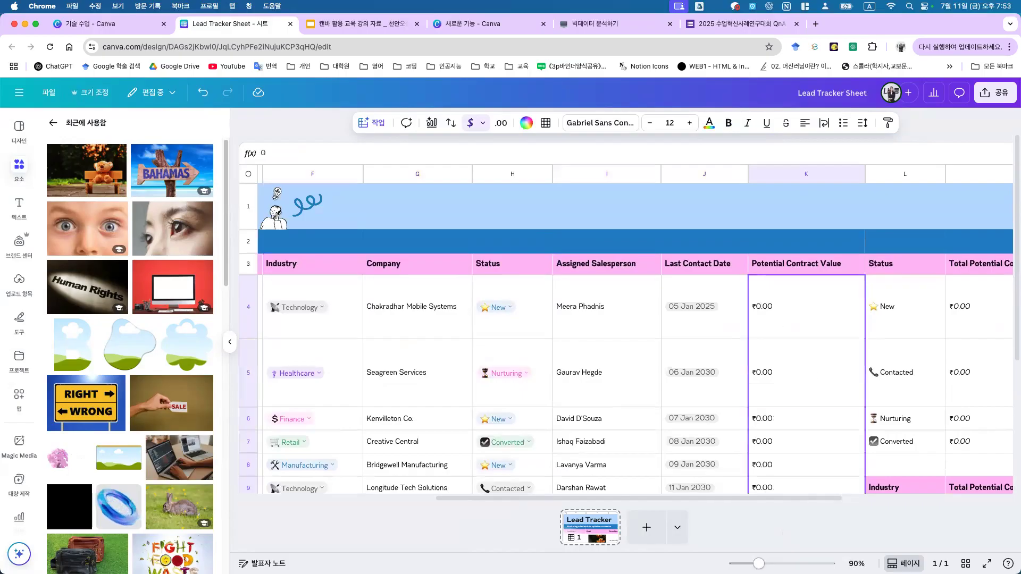
Step: Go from the Lead Tracker to the home page and open 'Magic Studio 확장형 살펴보기'
click(49, 93)
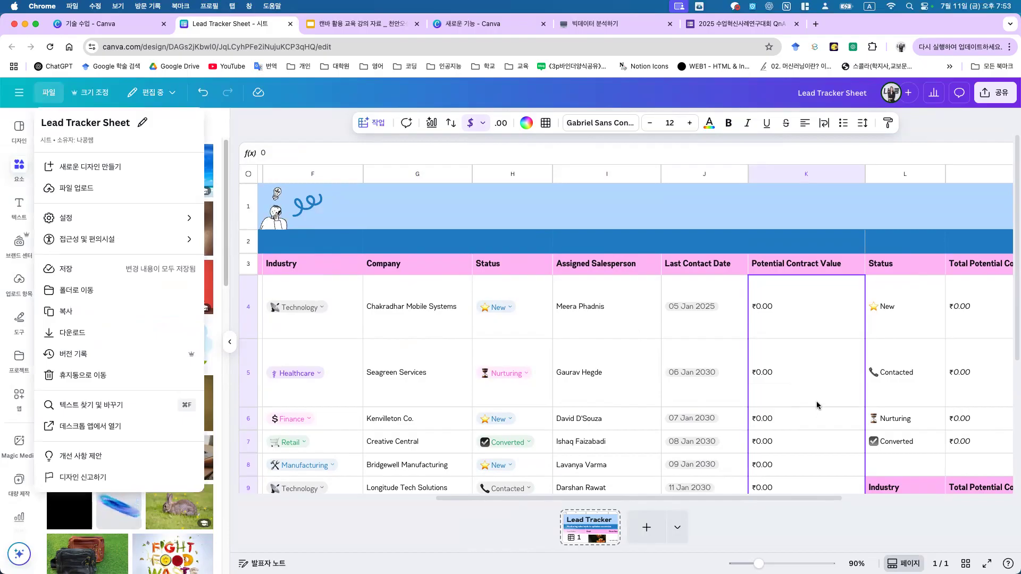
click(19, 93)
click(19, 93)
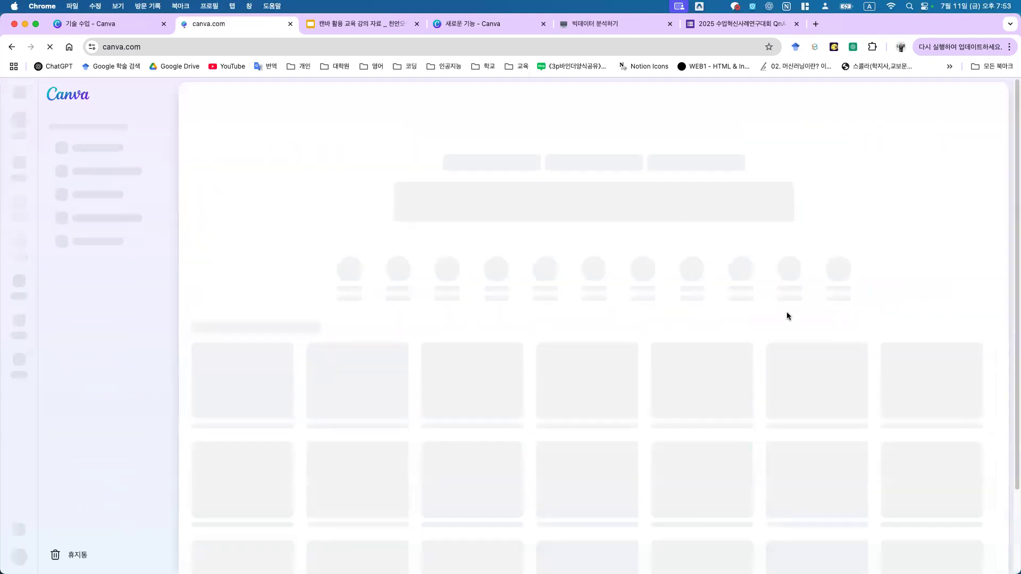
scroll(879, 297, down, 10)
scroll(780, 358, down, 5)
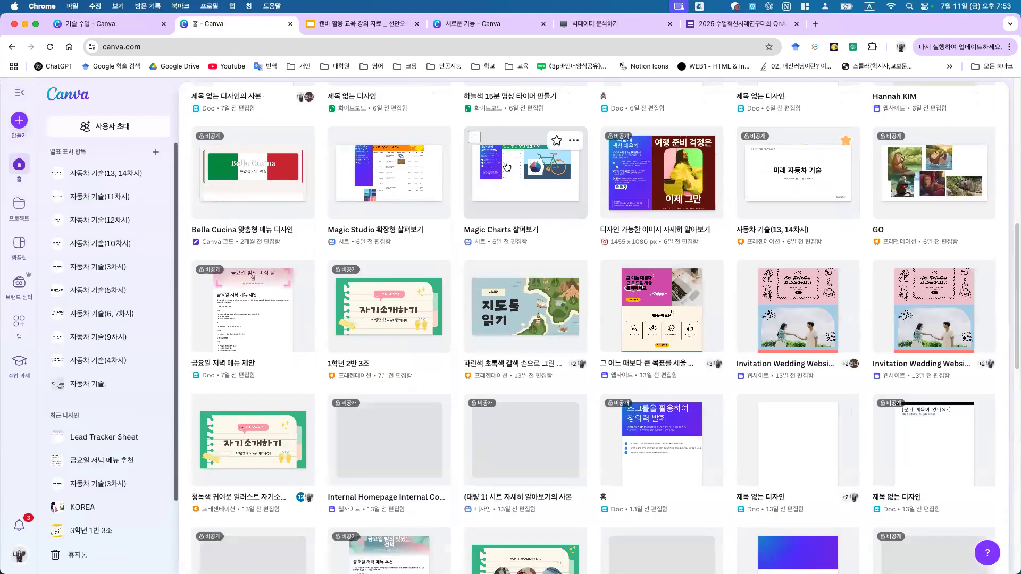
click(439, 182)
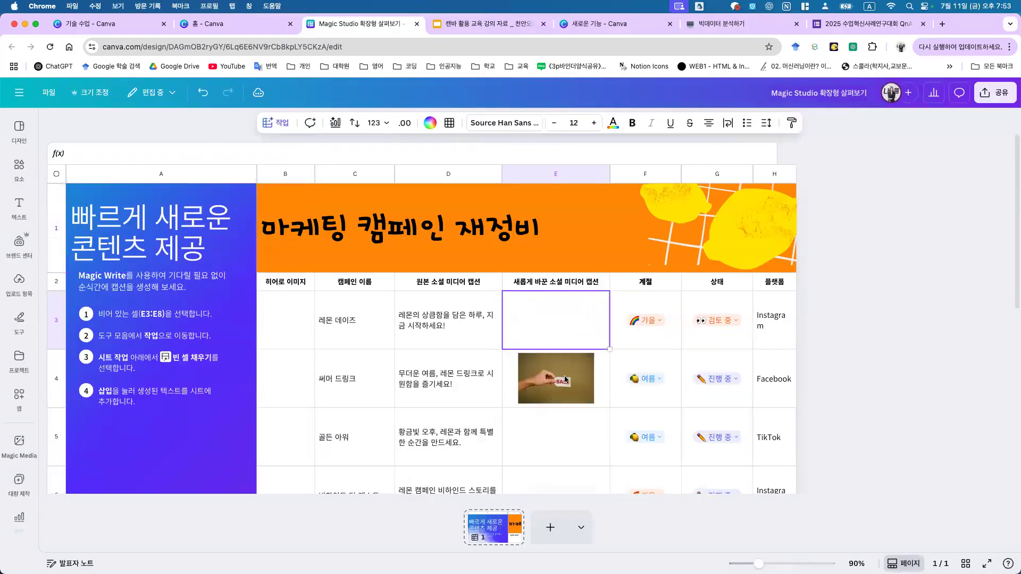
Step: Select the campaign table and insert AI-generated captions into the empty column E cells
click(567, 379)
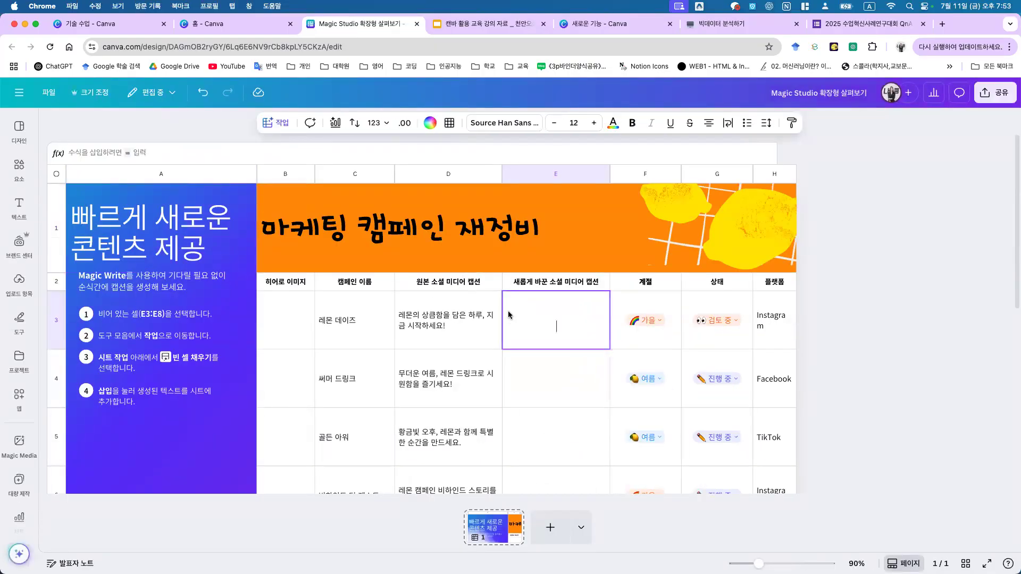
click(461, 318)
drag(386, 288, 560, 501)
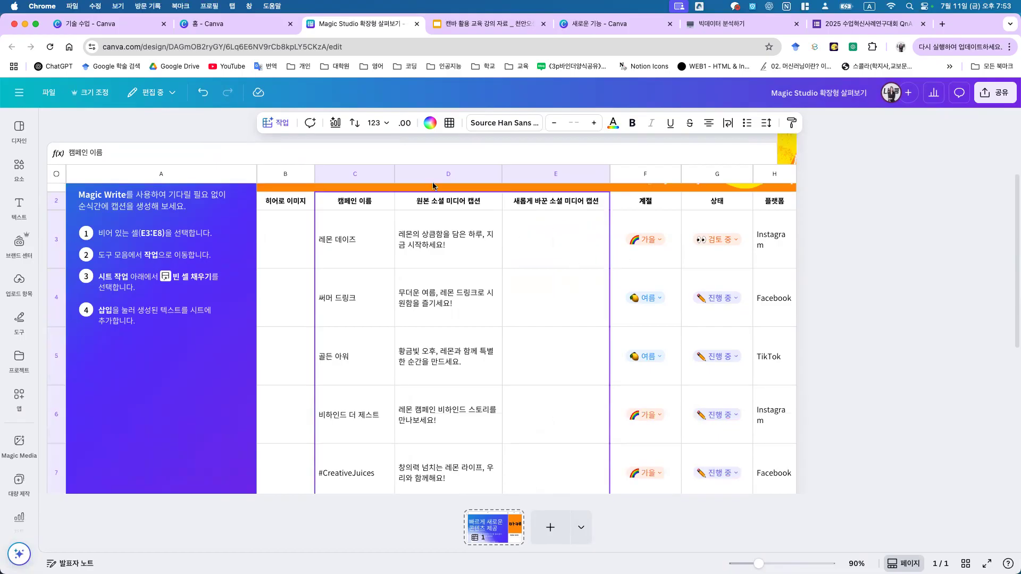
click(276, 122)
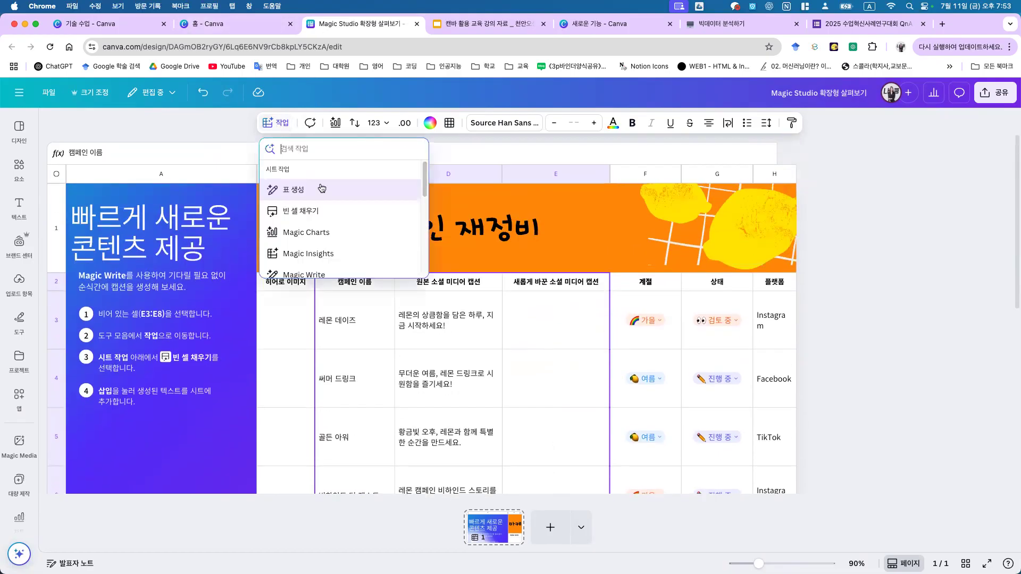
click(301, 211)
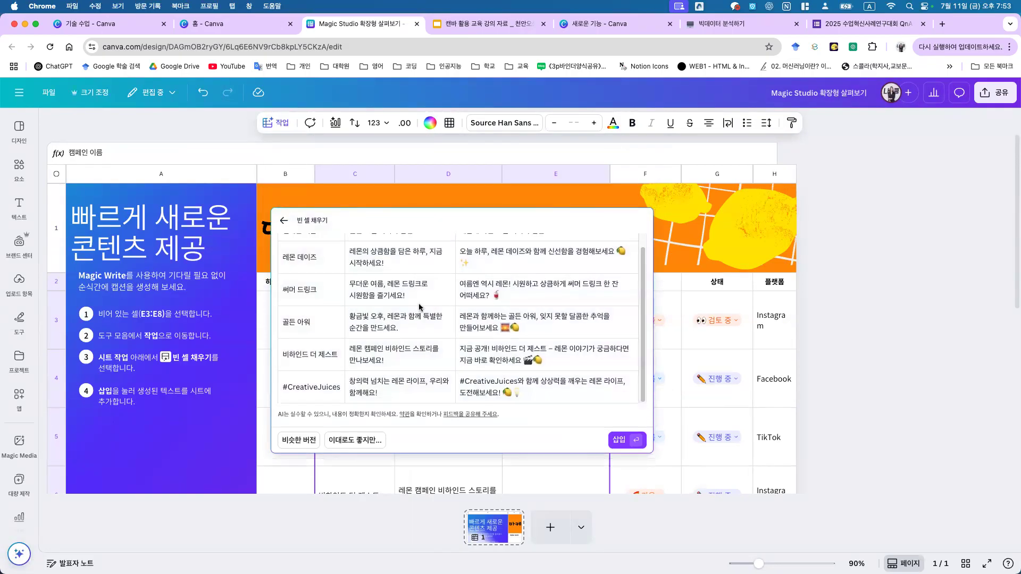
click(621, 439)
Step: Compare the original D3 caption with the new captions in E3–E6, then return home
click(445, 320)
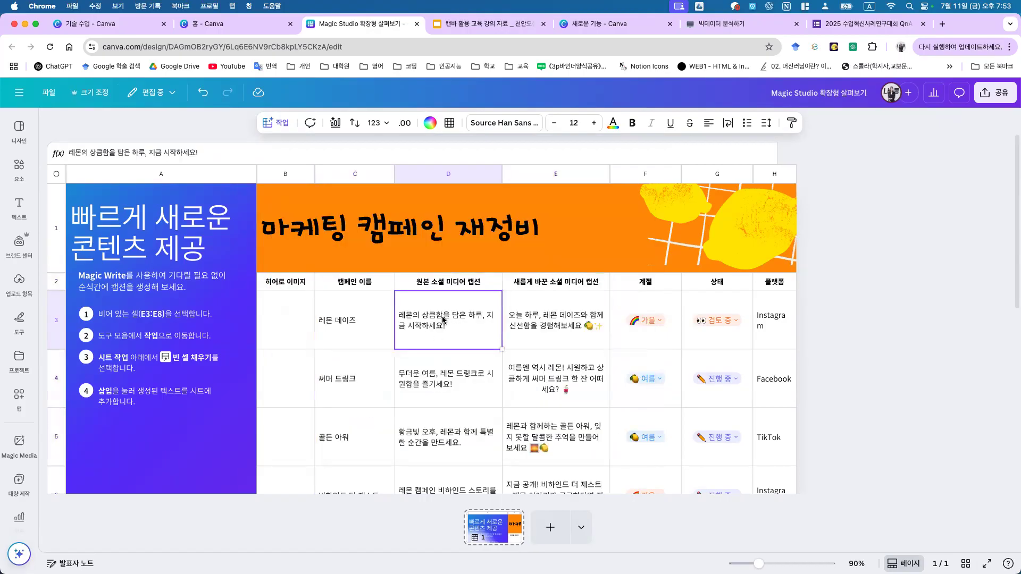
click(588, 327)
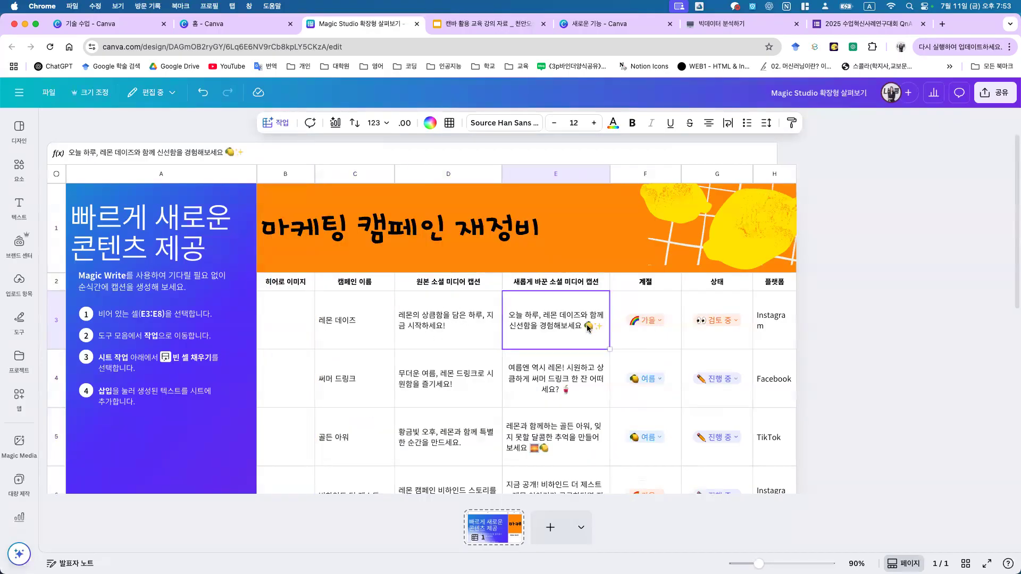
click(572, 388)
click(563, 420)
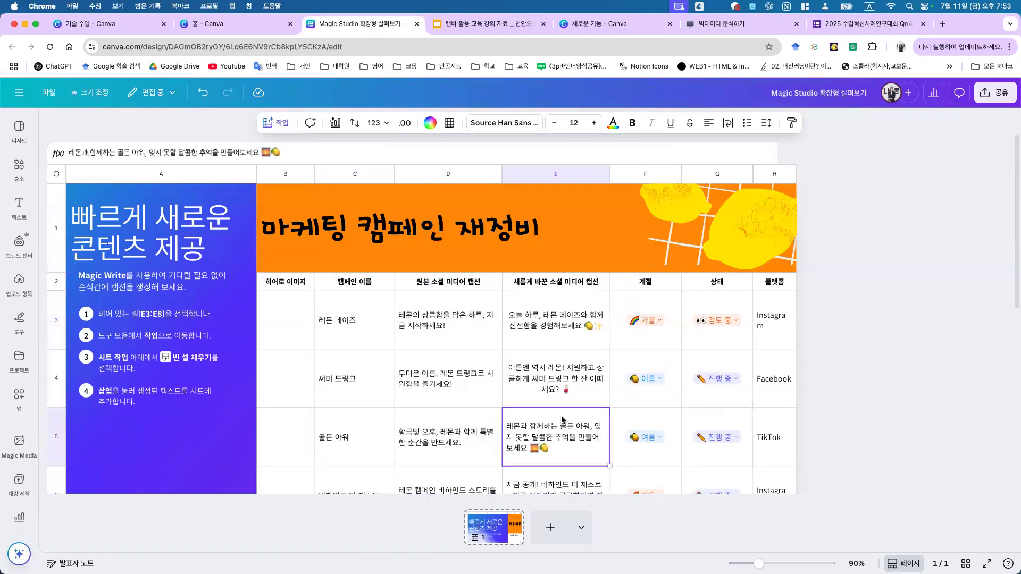
click(543, 480)
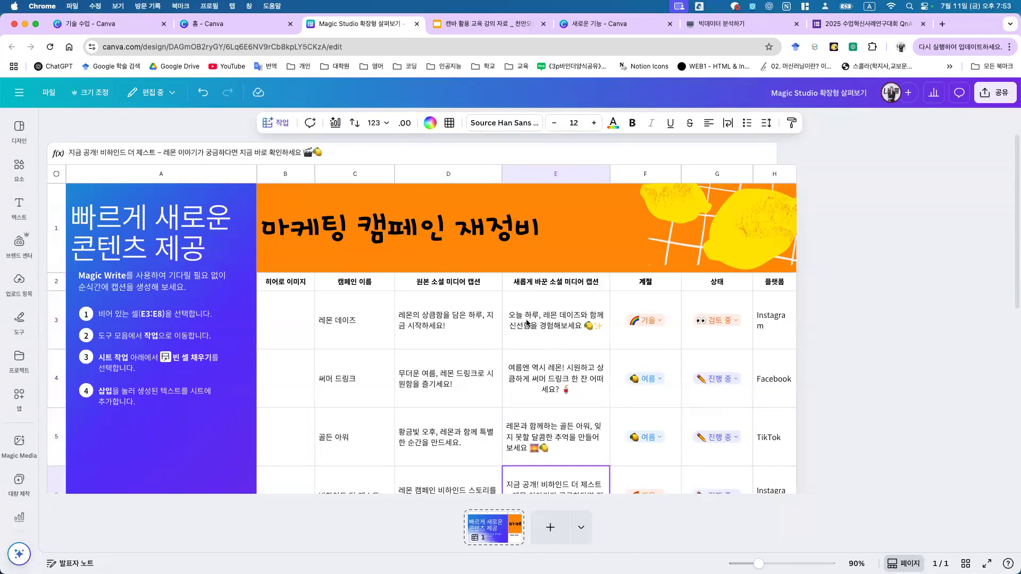
click(237, 25)
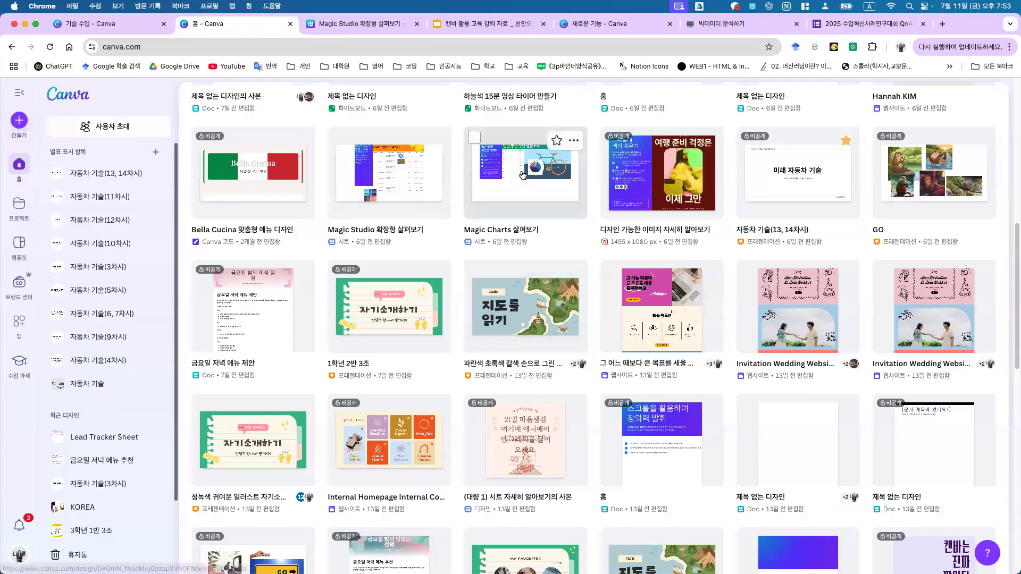
Step: Chart the B2:C11 commute data as a Magic Charts pie chart over the bicycle's circle
click(520, 163)
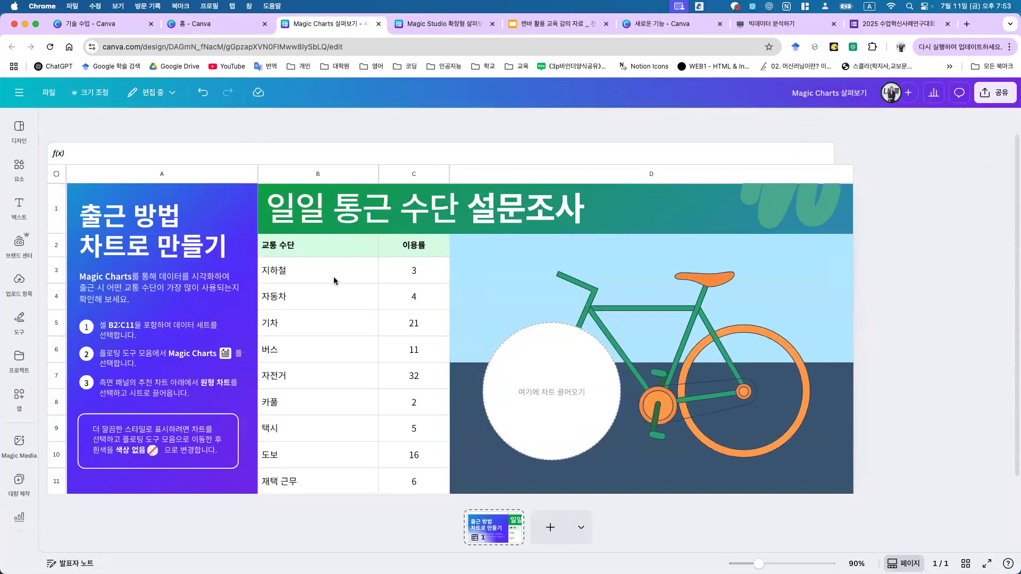
drag(319, 245, 405, 494)
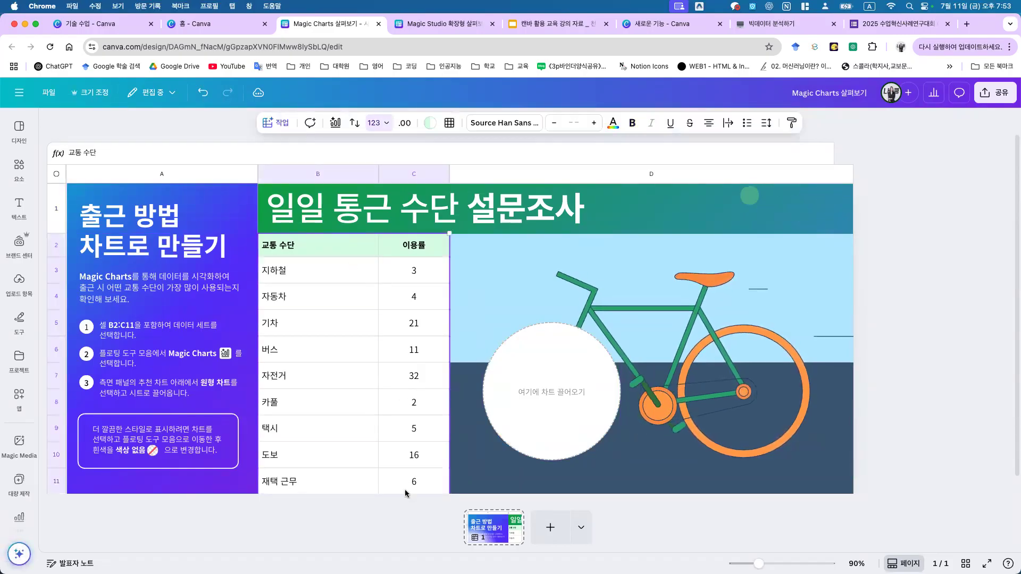
click(336, 125)
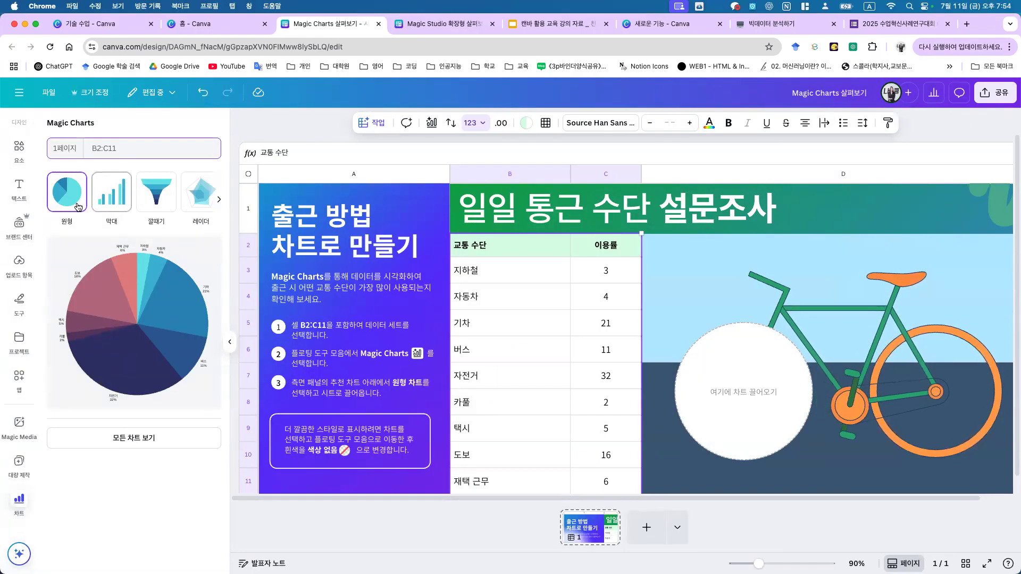
click(114, 302)
drag(615, 374, 885, 361)
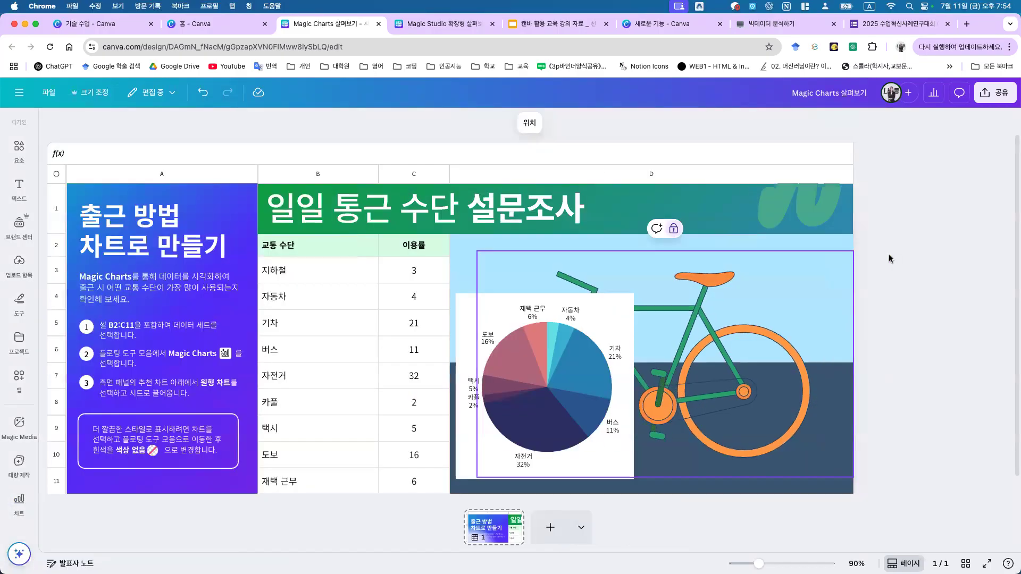
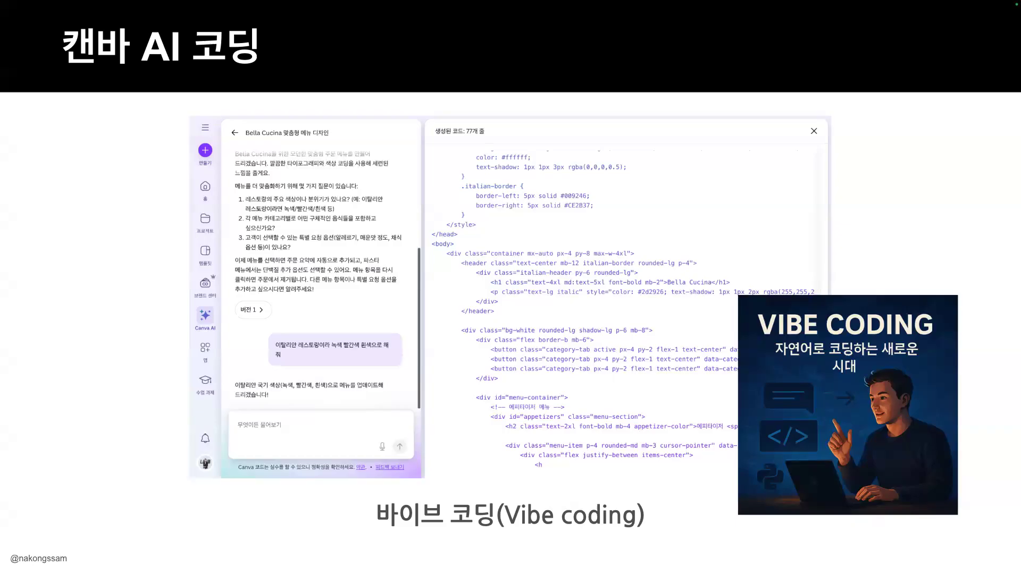
Step: Leave the slideshow and open Canva AI in 코드 생성 (code generation) mode, browsing its example ideas
key(Escape)
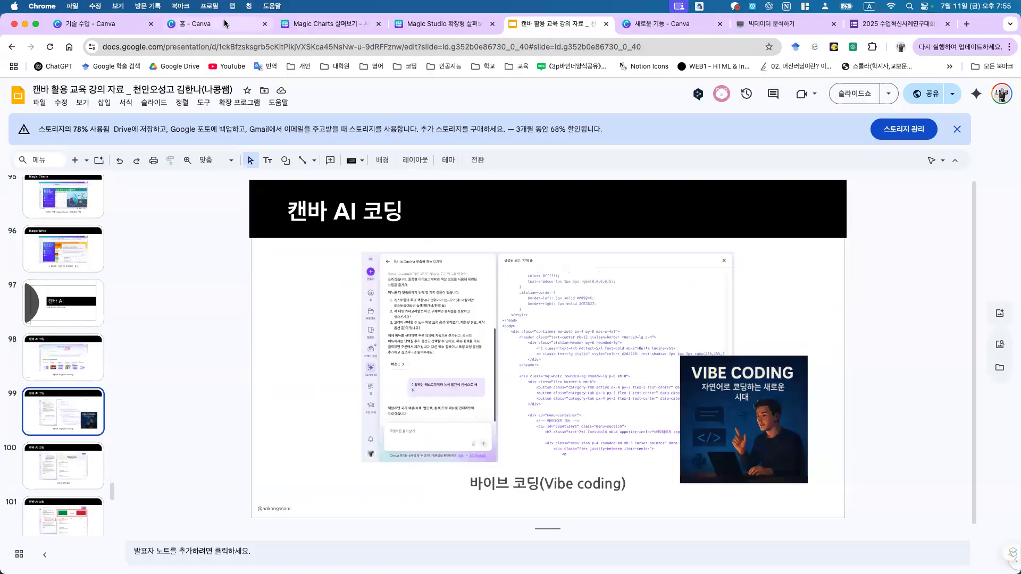
click(210, 24)
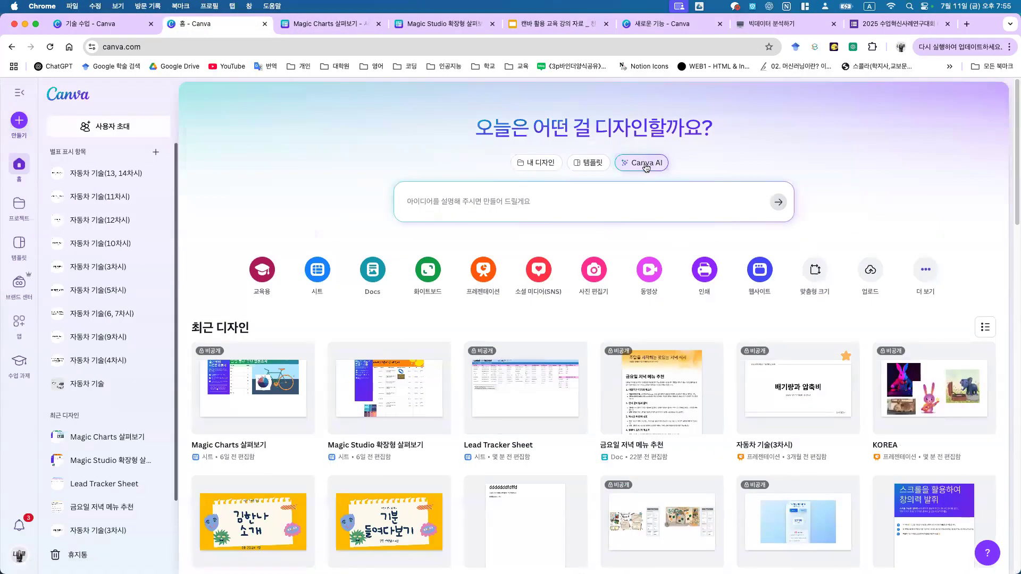
click(661, 165)
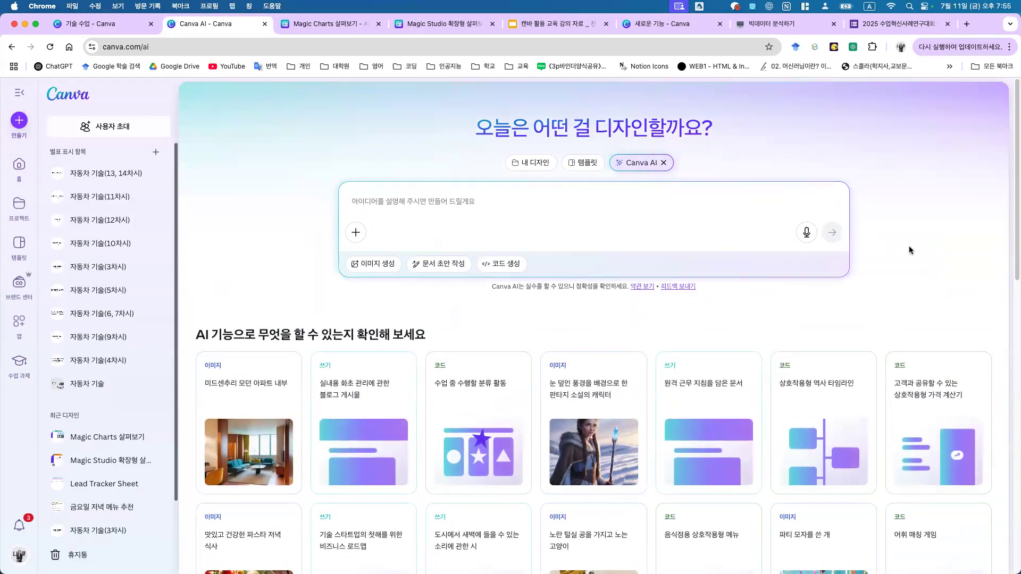
scroll(896, 258, down, 2)
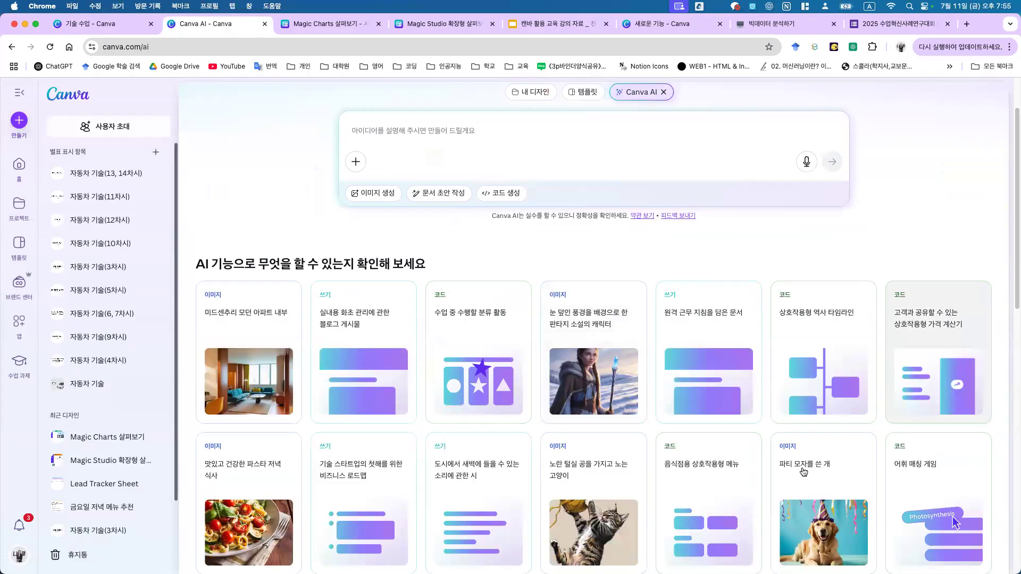
scroll(800, 407, down, 8)
scroll(689, 496, down, 6)
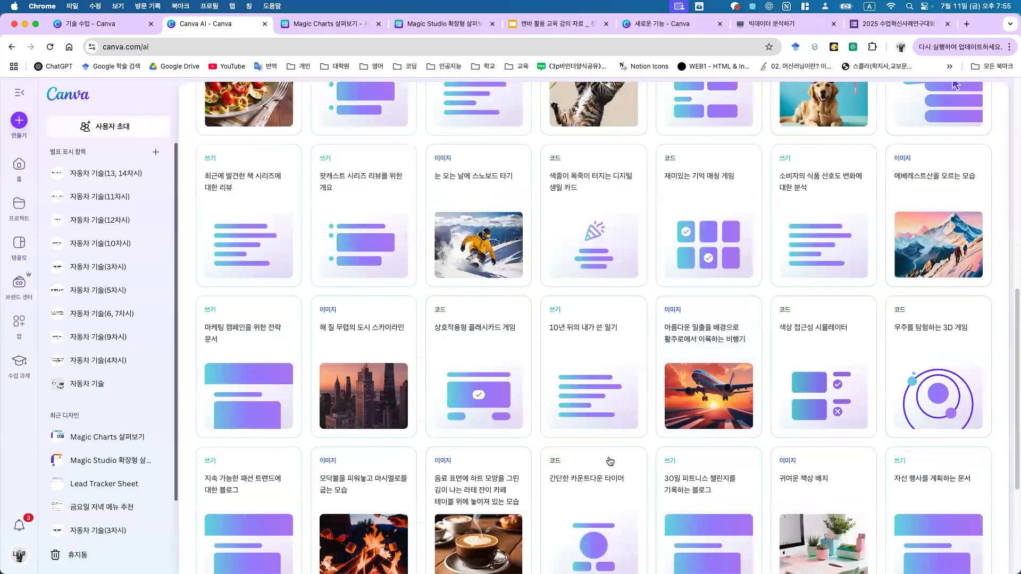
scroll(661, 372, up, 12)
scroll(658, 371, up, 4)
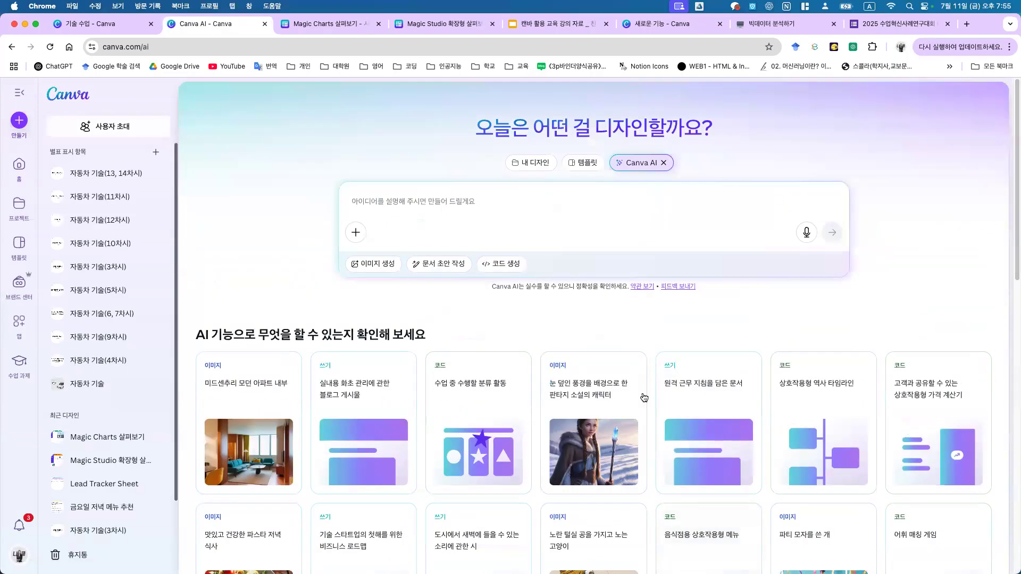
click(512, 263)
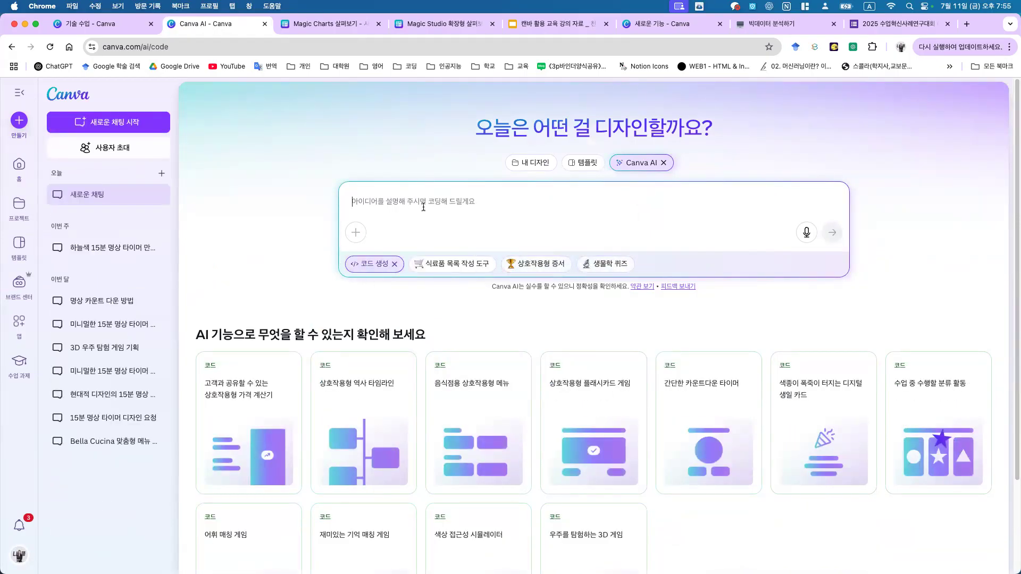
scroll(607, 407, down, 3)
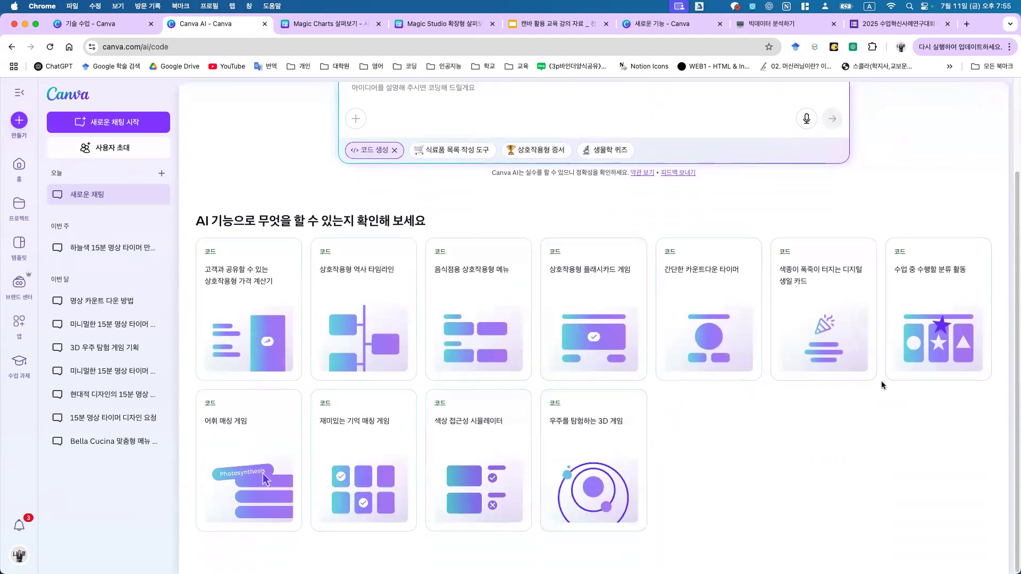
scroll(390, 319, up, 3)
Step: Ask Canva AI for a sky-blue video timer with 5, 10 and 15-minute buttons
click(572, 196)
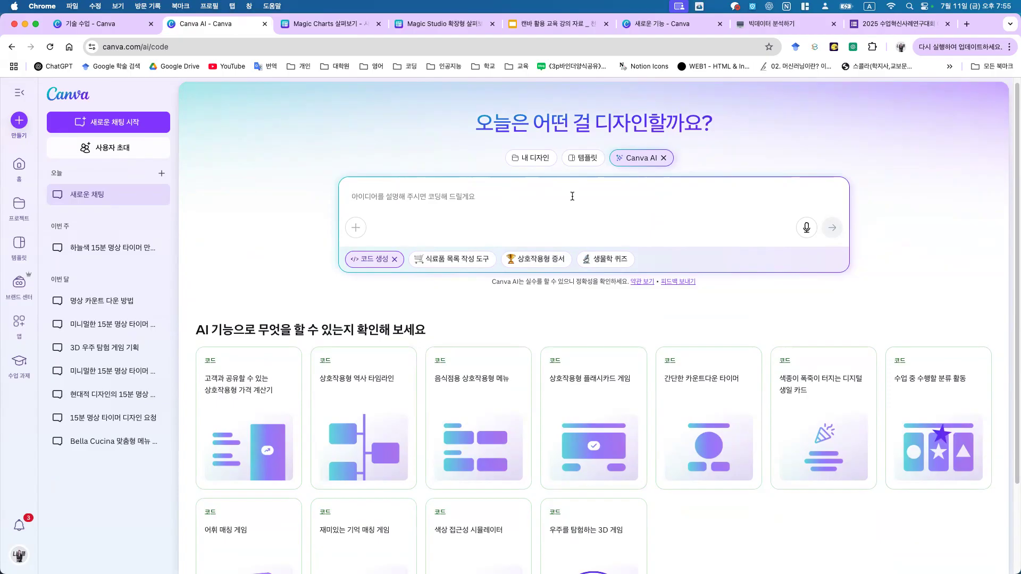
text(aud)
key(BackSpace)
text(aud)
key(BackSpace)
key(BackSpace)
key(BackSpace)
key(ctrl+space)
text(명스)
text(용 타이머 만들어줘, 15분)
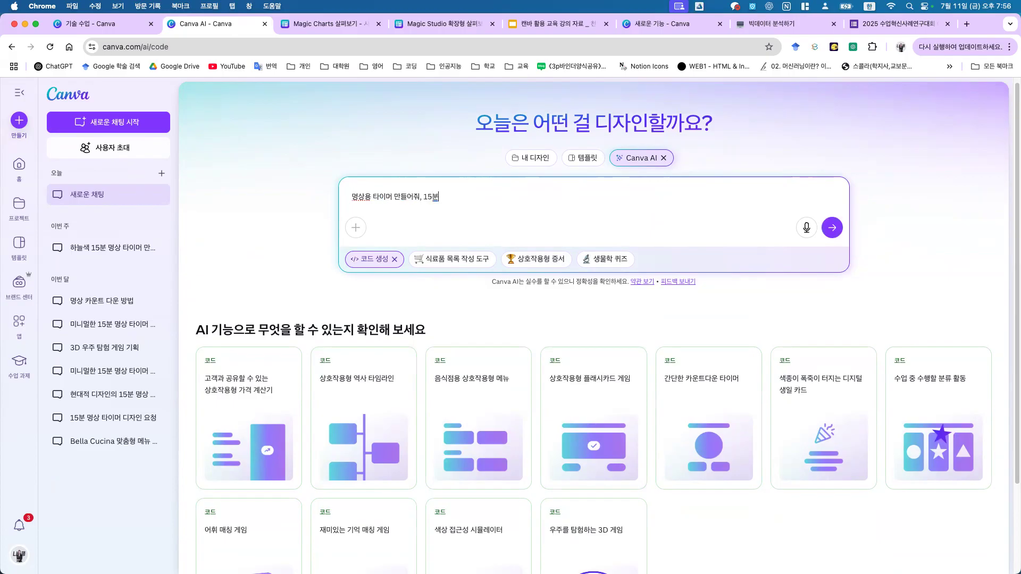
key(BackSpace)
key(BackSpace)
key(BackSpace)
text(5분 10ㅂ)
text( 15분)
key(BackSpace)
key(BackSpace)
click(832, 227)
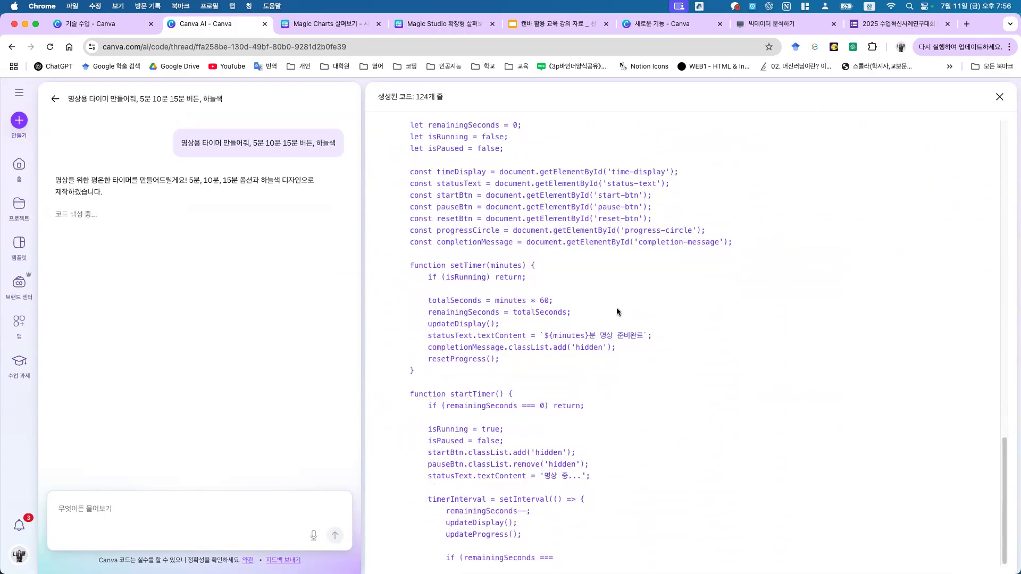
Step: Review lecture slides 100 and 101, ending on the vibe coding result slide
click(542, 23)
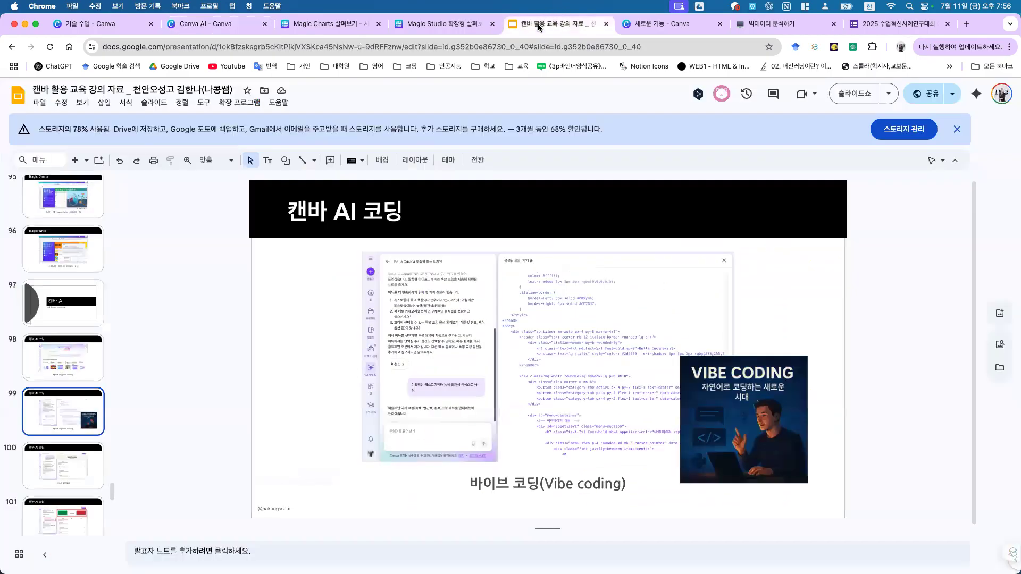
click(40, 469)
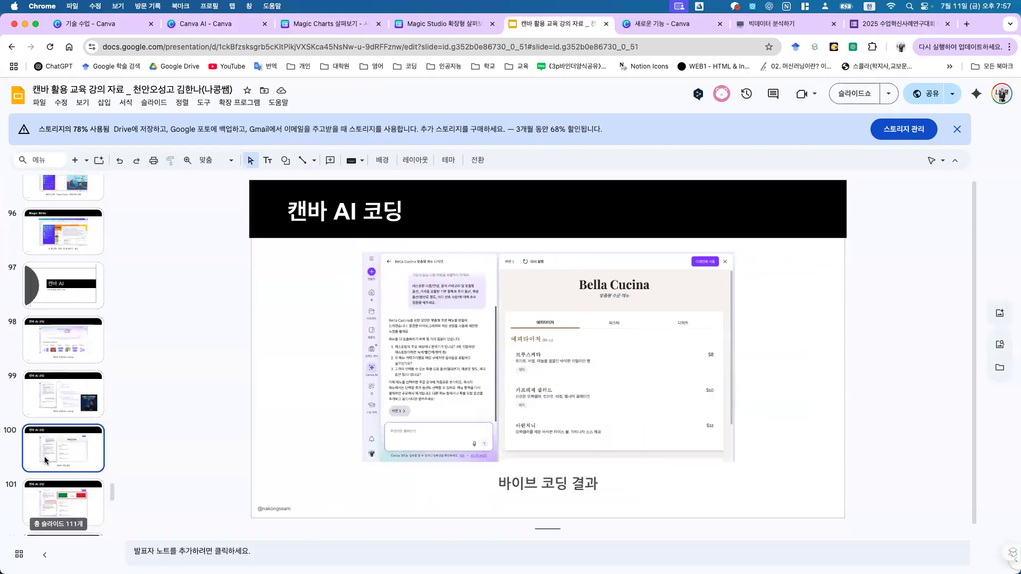
scroll(53, 457, down, 1)
click(69, 476)
click(101, 427)
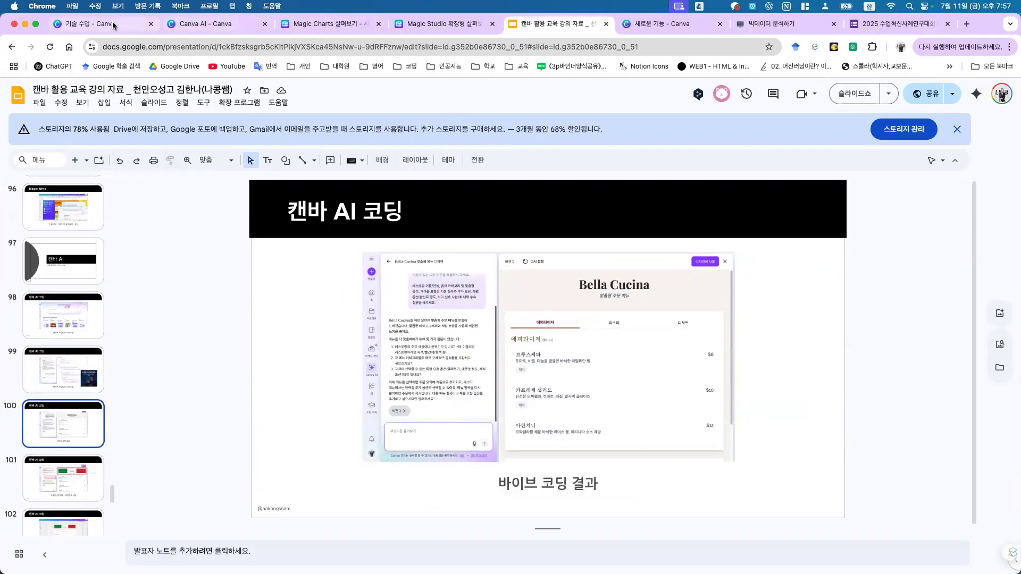
Step: Back in Canva, dismiss the open dialogs and go to the home page's recent designs
click(91, 23)
click(106, 149)
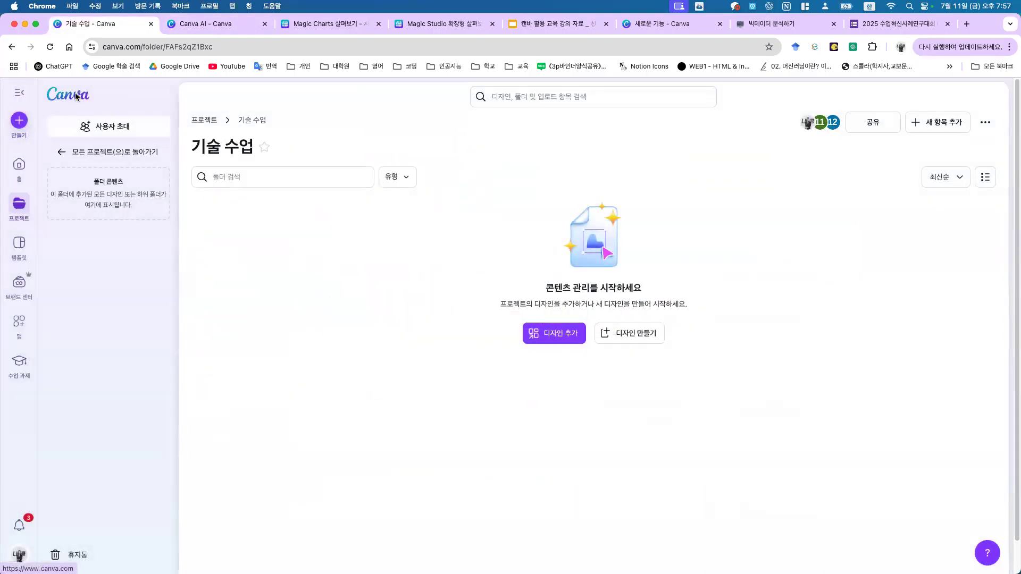
click(588, 360)
click(50, 95)
scroll(617, 272, down, 5)
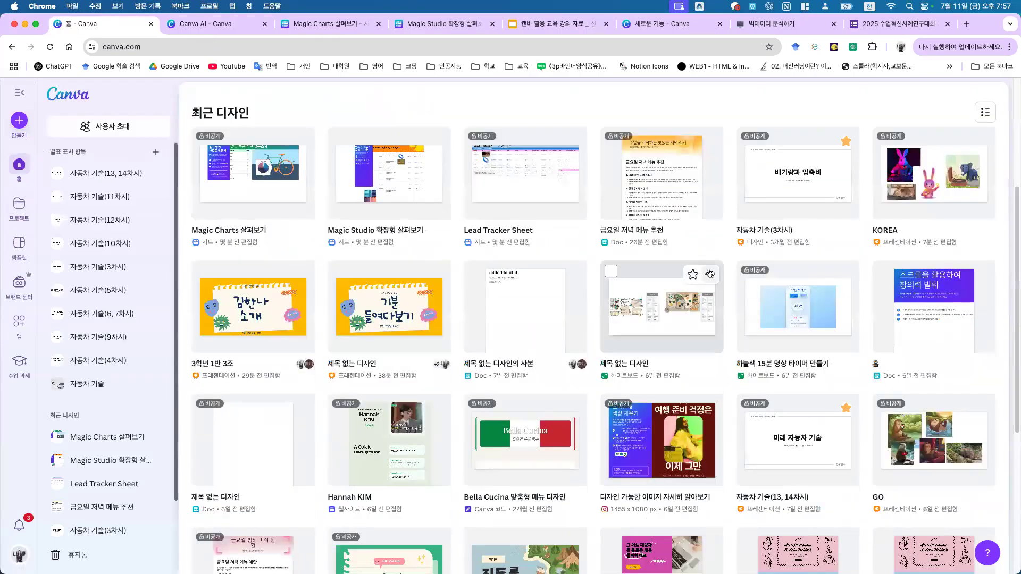
Step: Open the Bella Cucina menu design and add 아란치니 to the test order
click(521, 472)
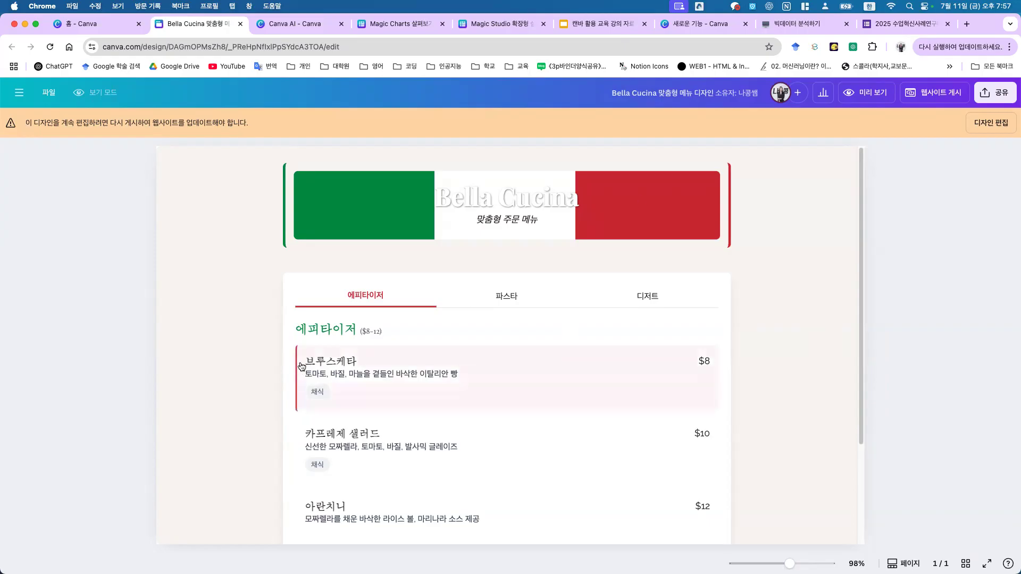
click(337, 365)
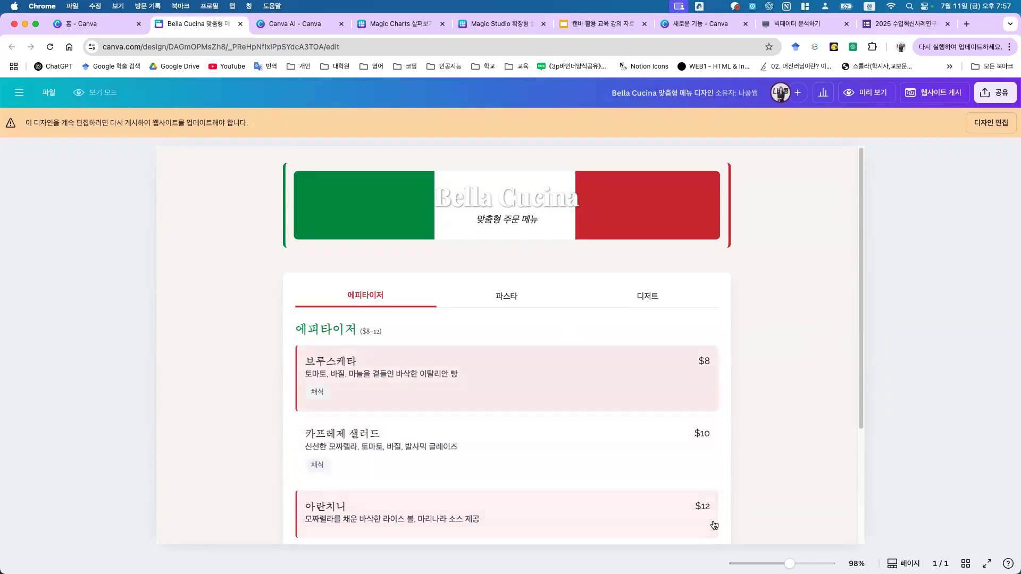
drag(860, 428, 861, 553)
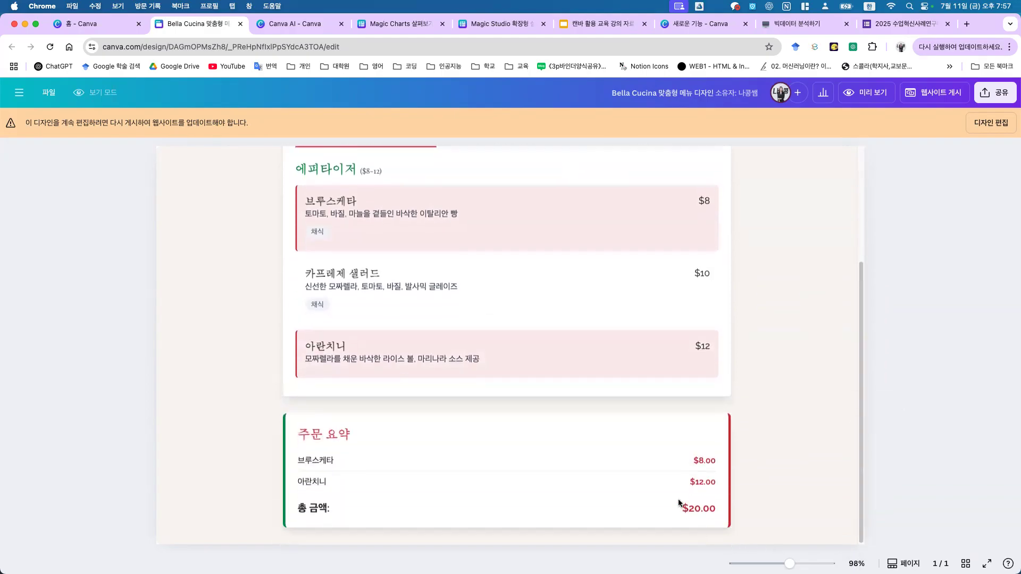
drag(688, 509, 725, 509)
click(658, 515)
scroll(703, 480, up, 1)
scroll(800, 428, up, 3)
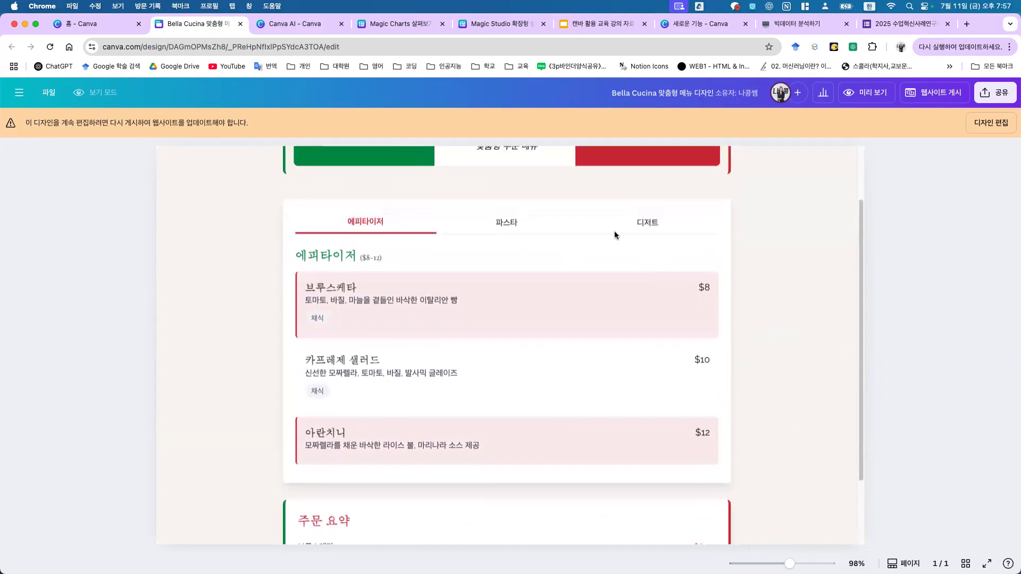
Step: Add fettuccine Alfredo with chicken (+$4) from the pasta items, bringing the order to $56
click(621, 228)
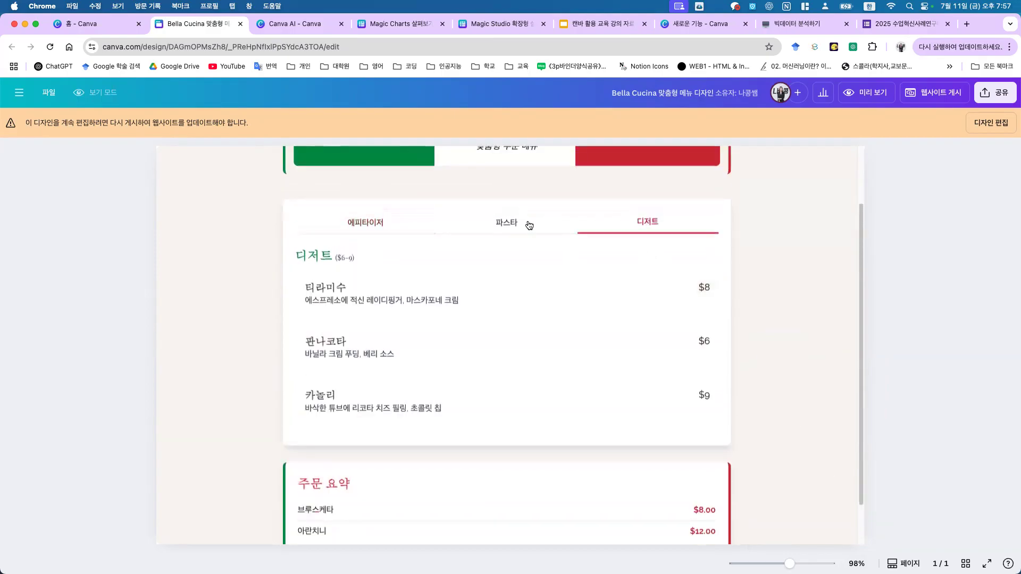
click(506, 226)
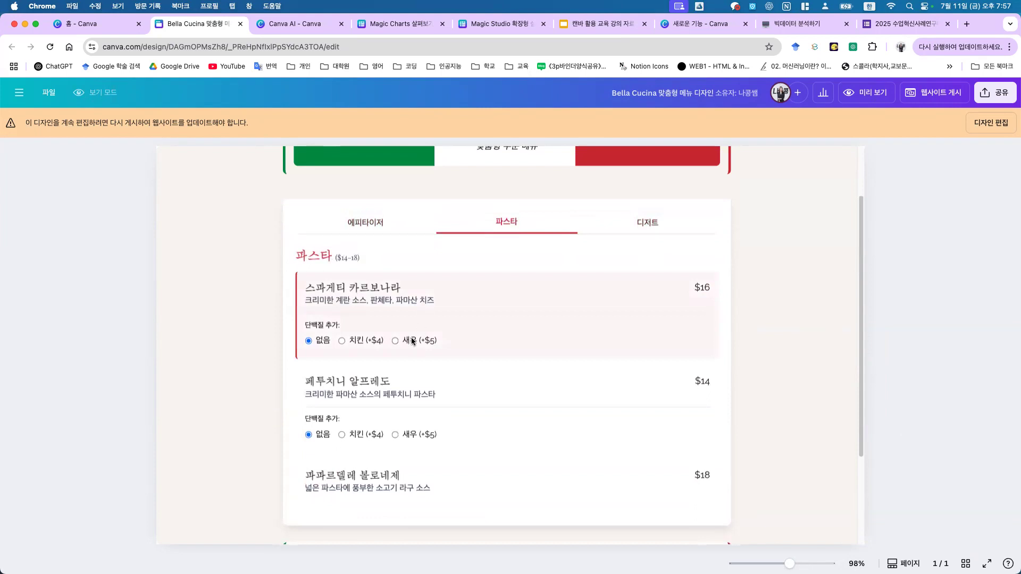
click(371, 436)
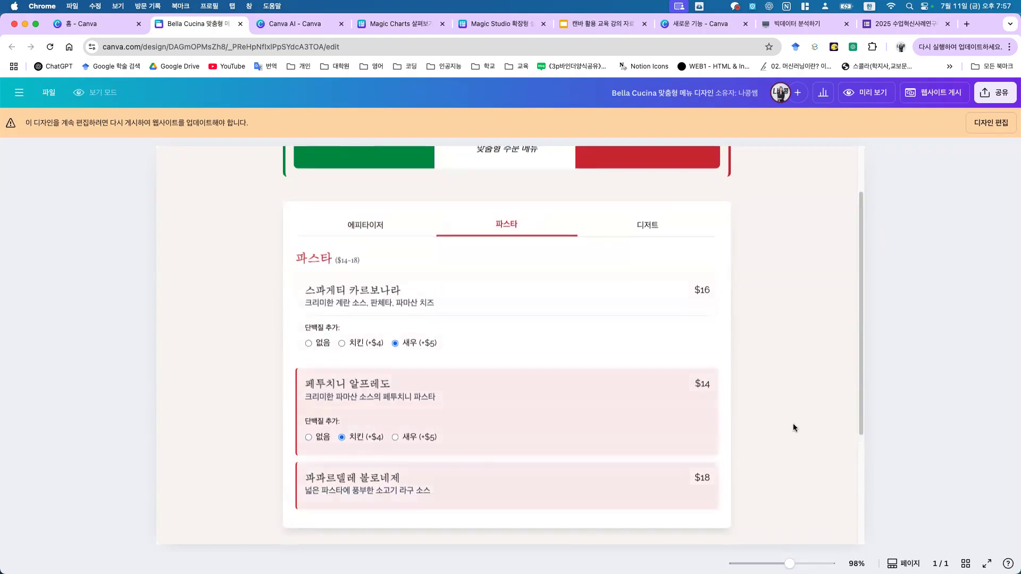
scroll(796, 426, down, 3)
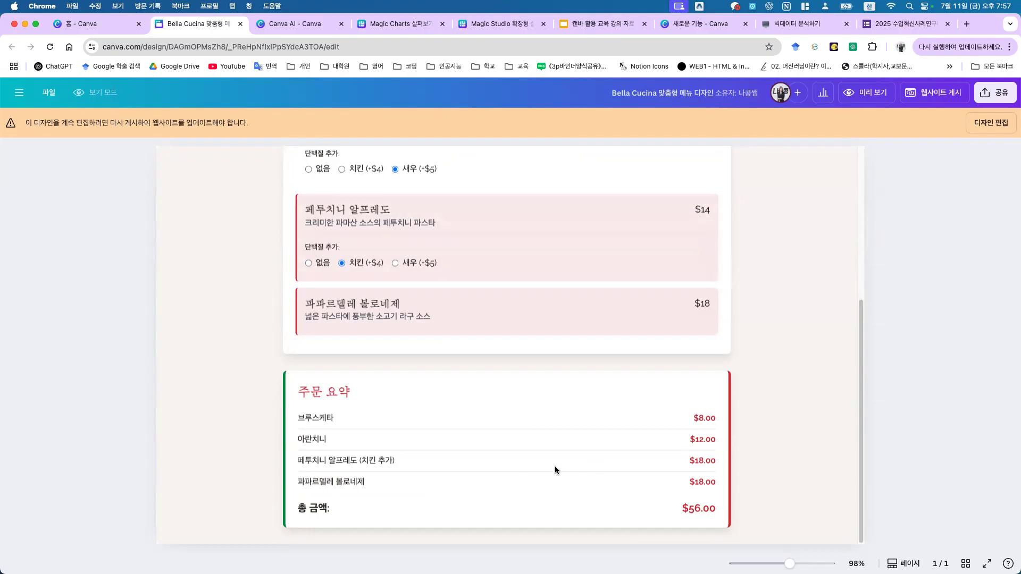
scroll(818, 413, up, 5)
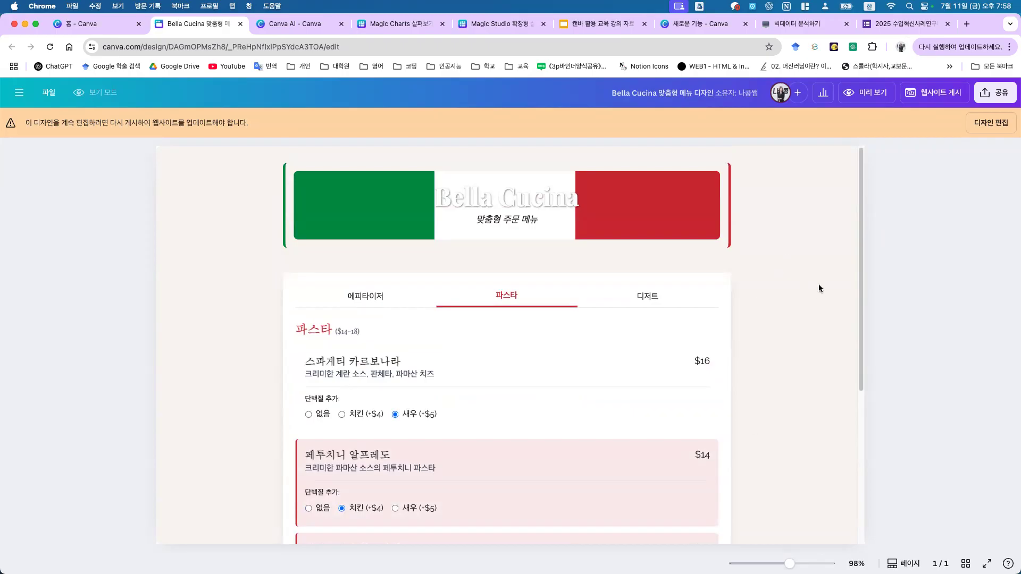
Step: Preview the menu site full screen and phone-sized, then republish it and open the live site
click(941, 94)
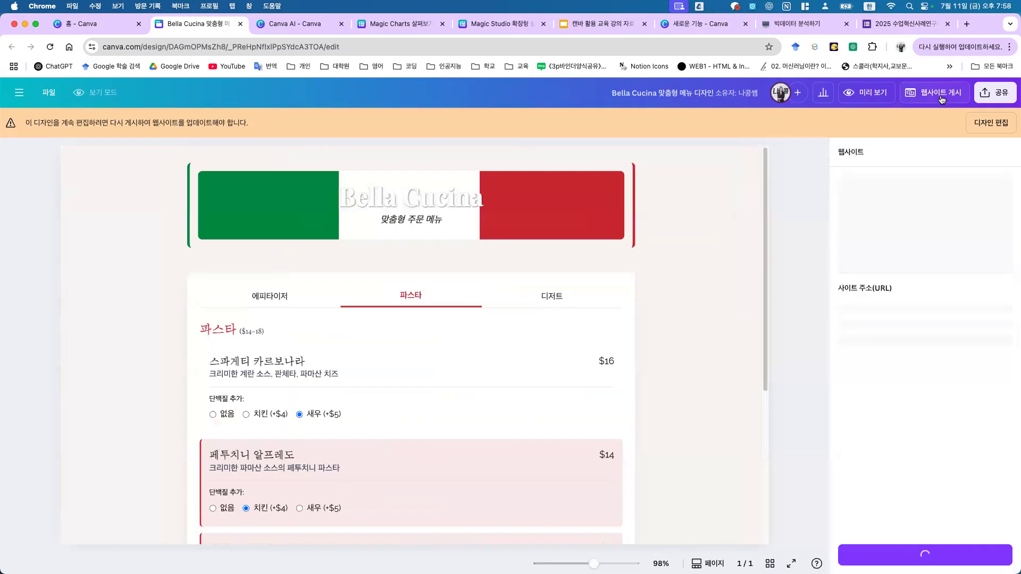
click(850, 94)
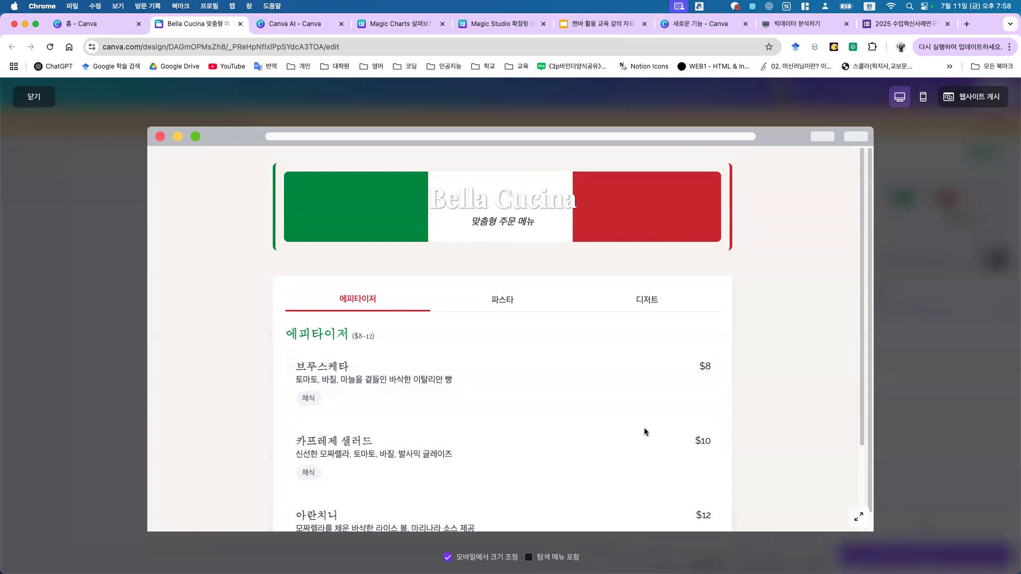
scroll(720, 347, down, 3)
click(924, 97)
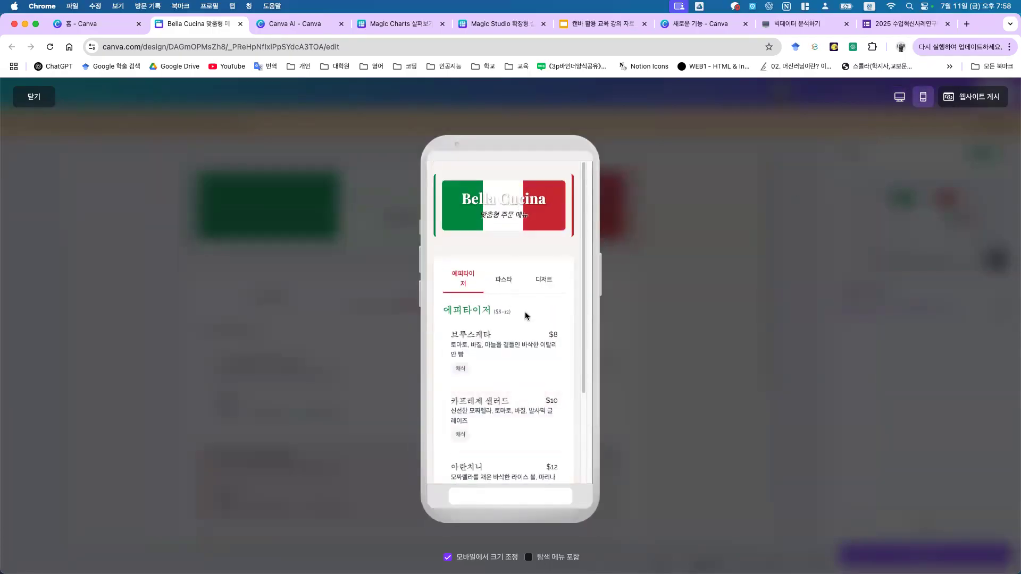
scroll(527, 319, down, 3)
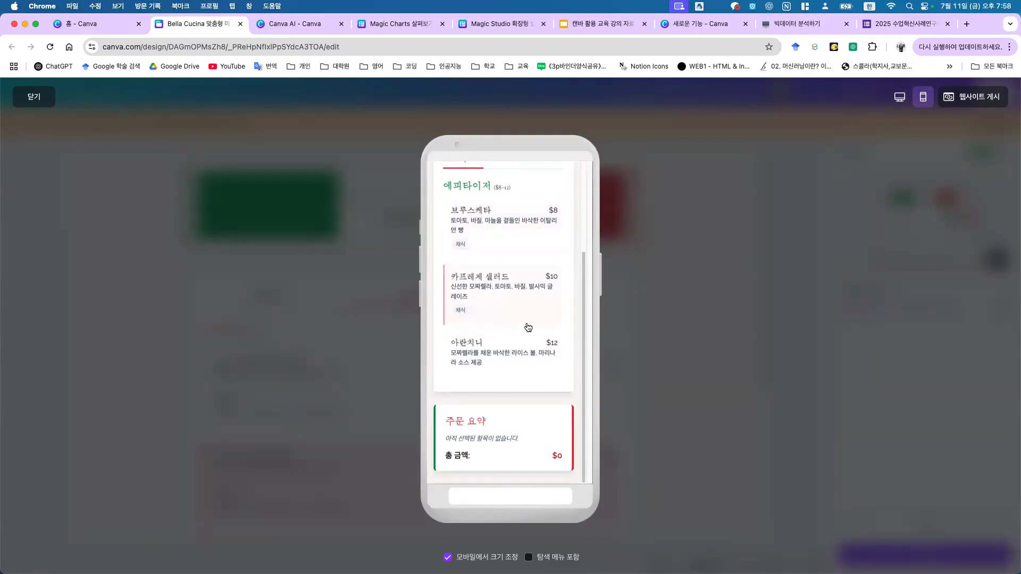
click(966, 101)
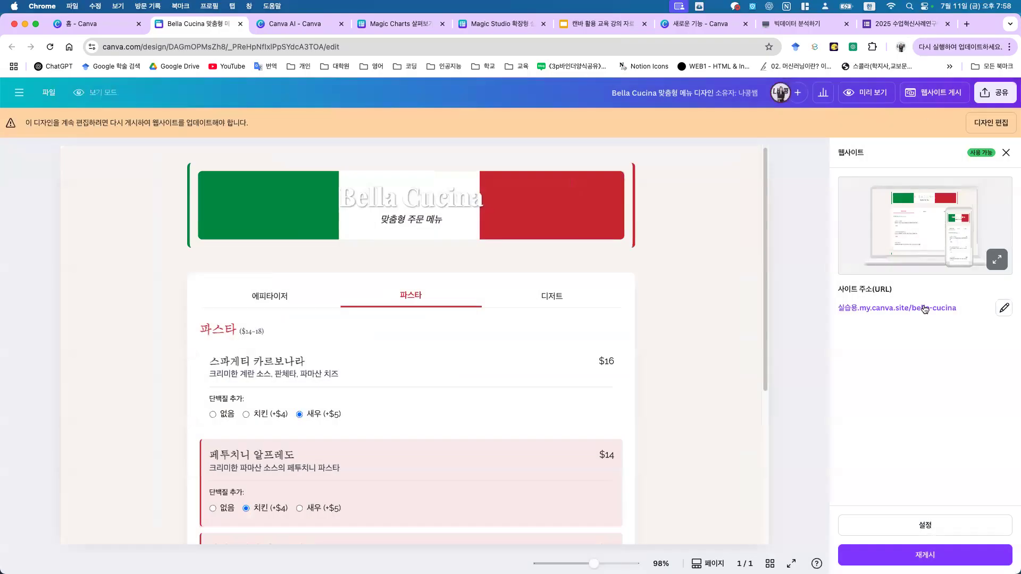
click(895, 550)
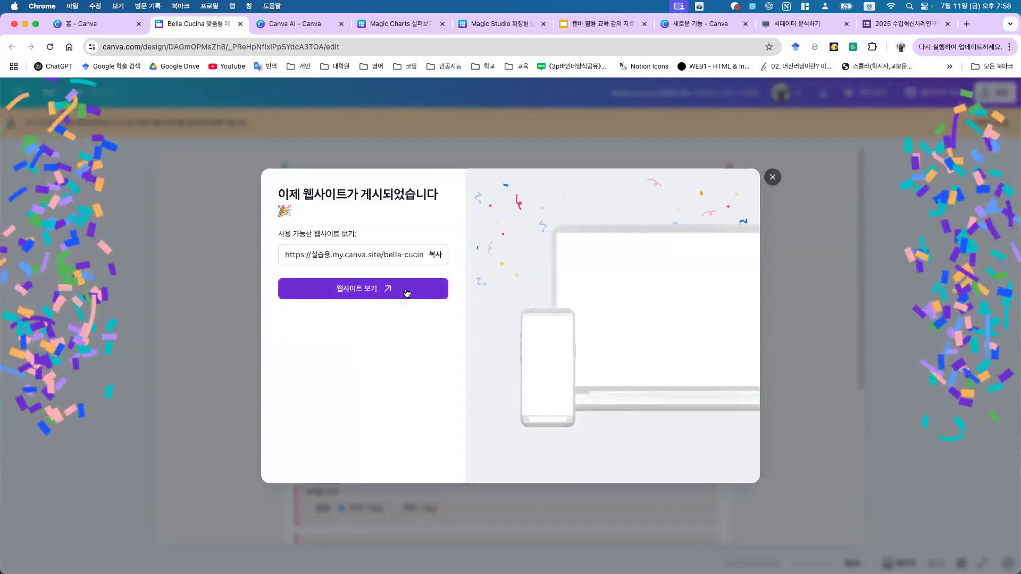
click(393, 290)
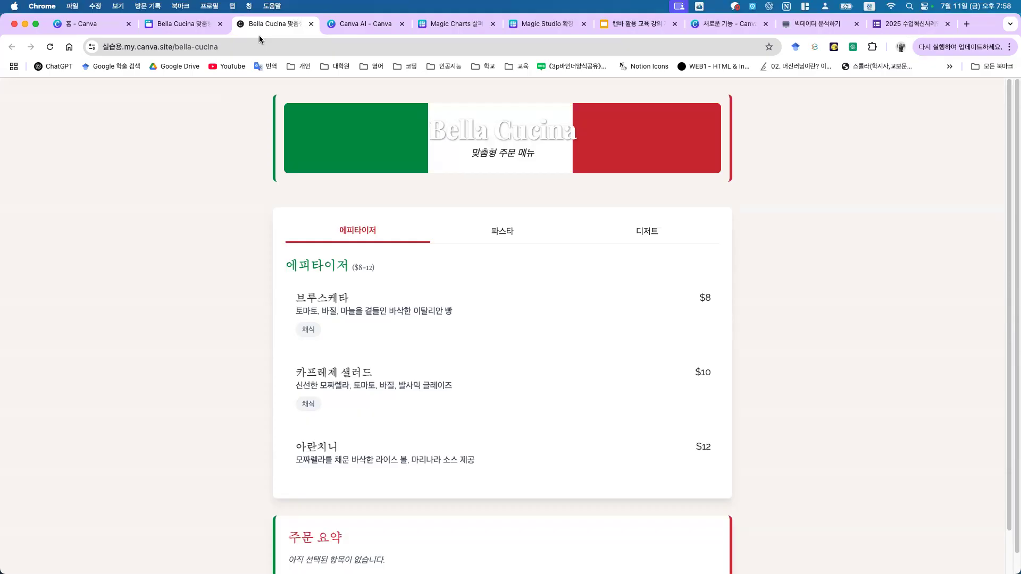
Step: Scroll through the live Bella Cucina site, then return to the Canva AI meditation timer
scroll(467, 358, down, 2)
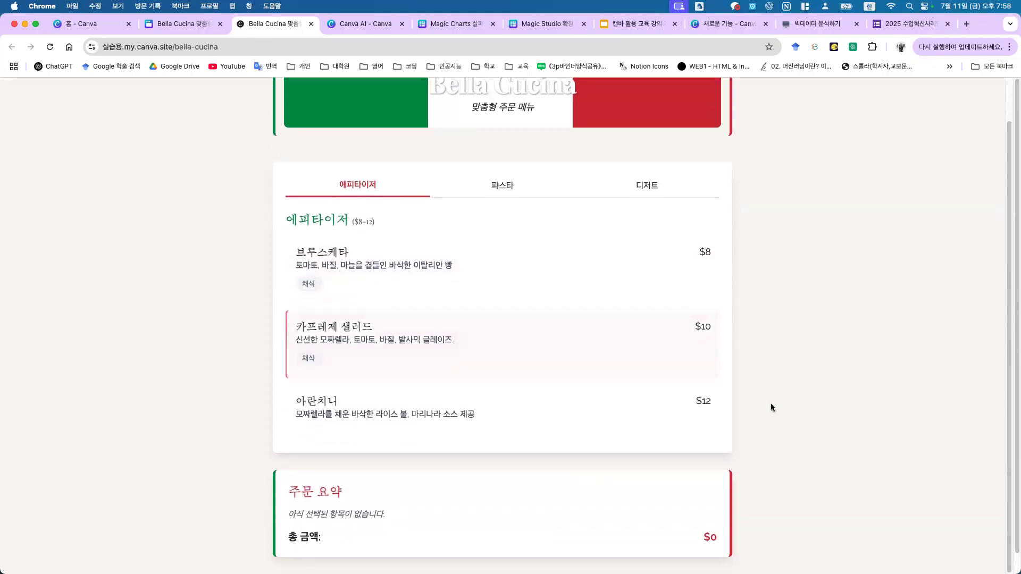
scroll(592, 251, up, 2)
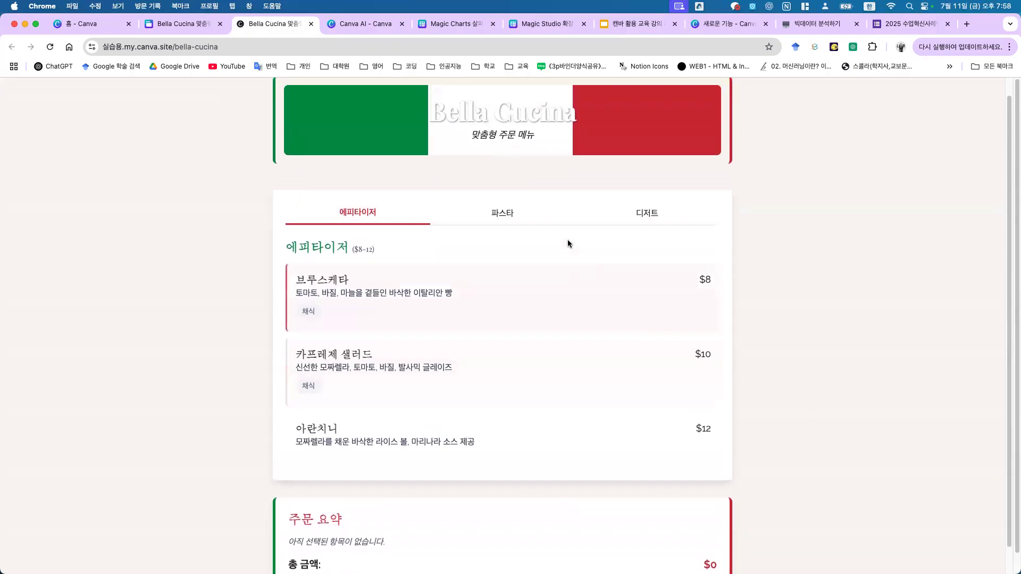
click(364, 27)
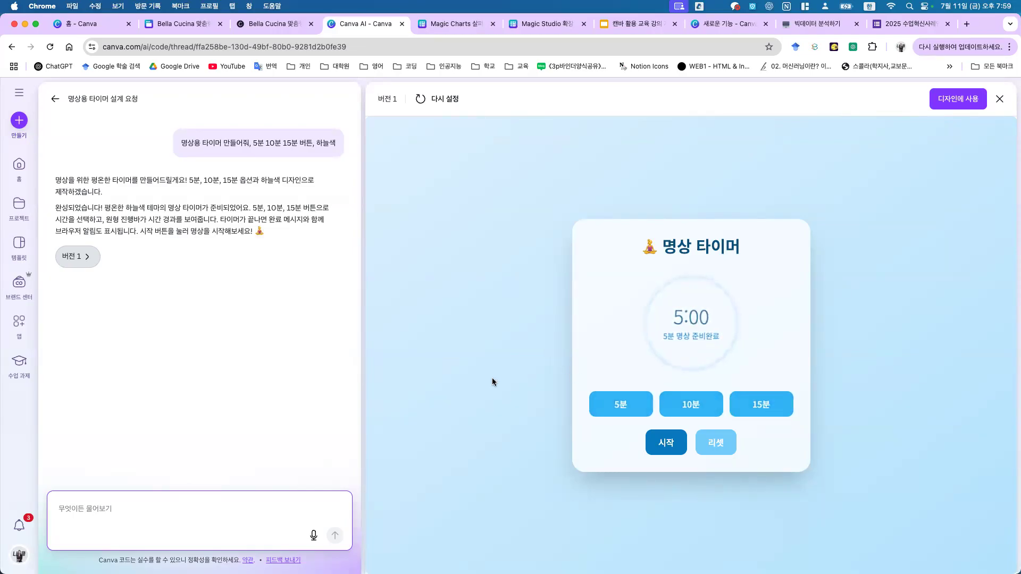
Step: Run the timer at 10 minutes, then reset it to 10:00
click(692, 410)
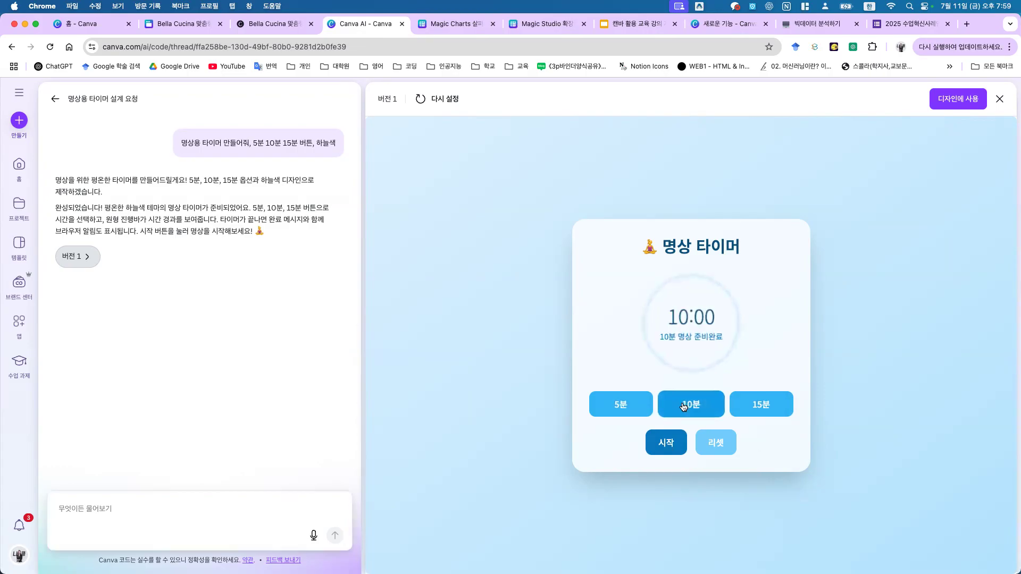
click(677, 445)
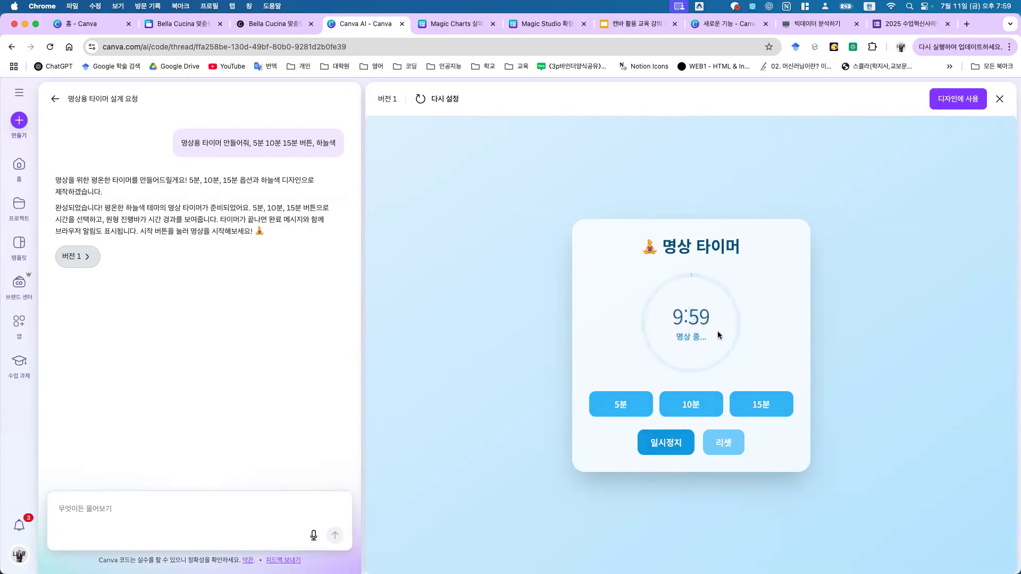
click(722, 444)
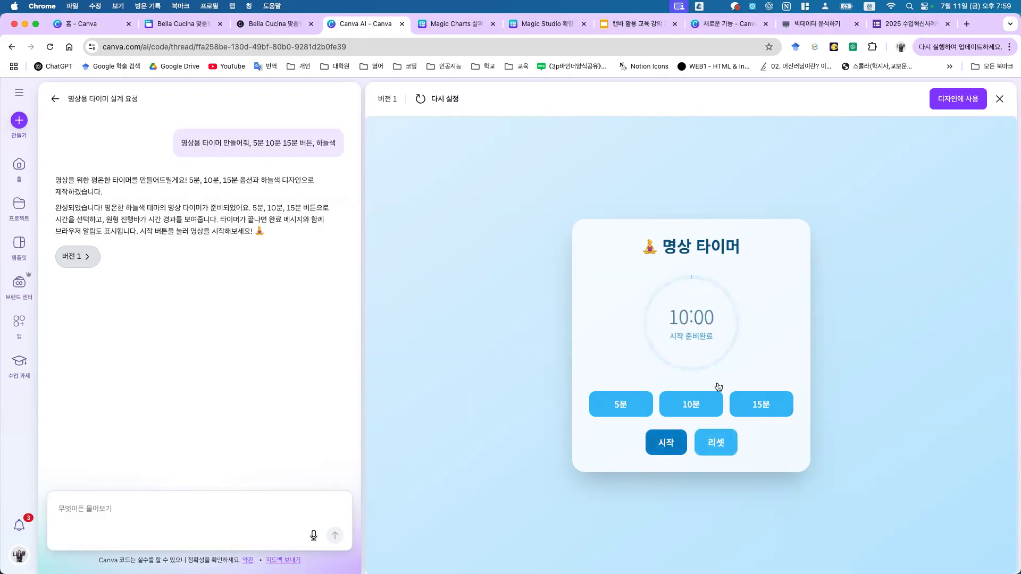
Step: Start a 15-minute countdown, pause it at 14:56, and begin writing that the design looks too plain
click(761, 404)
click(666, 442)
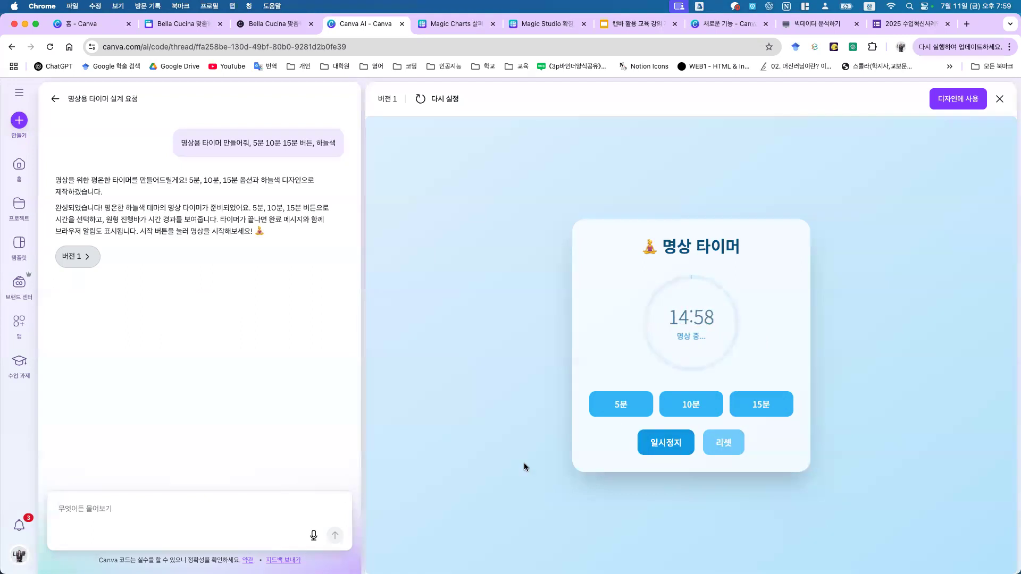
click(680, 447)
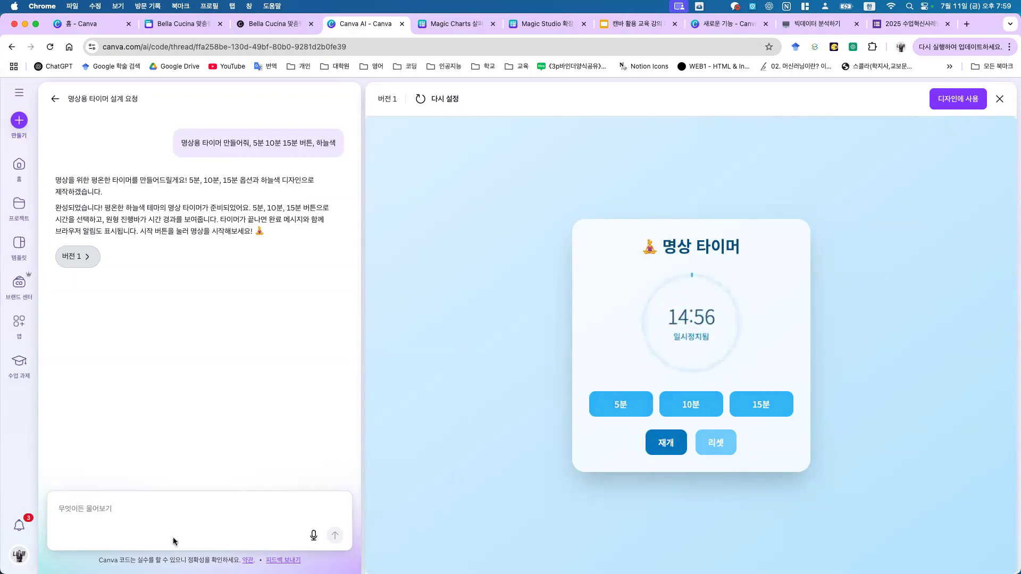
click(175, 514)
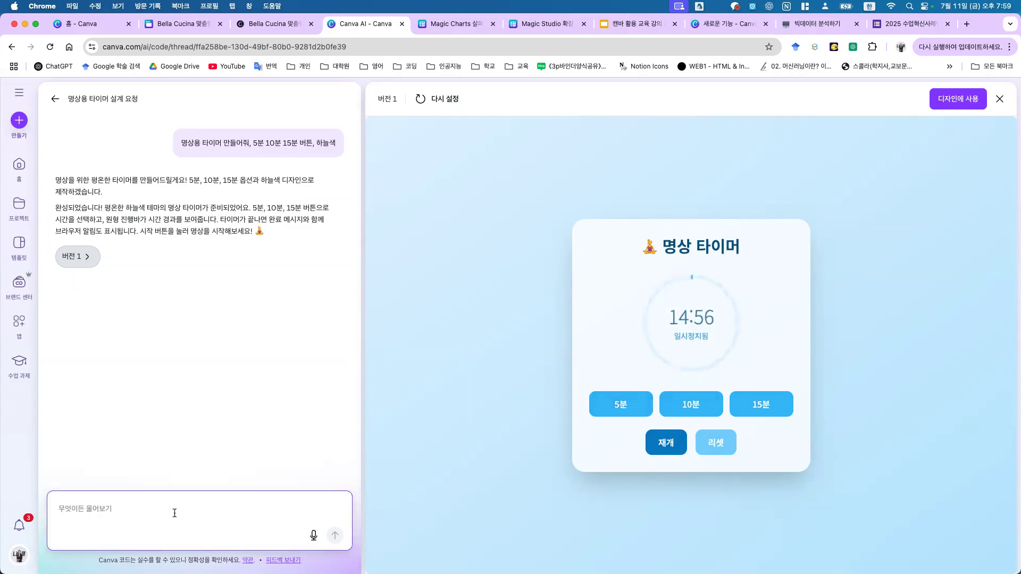
text(디)
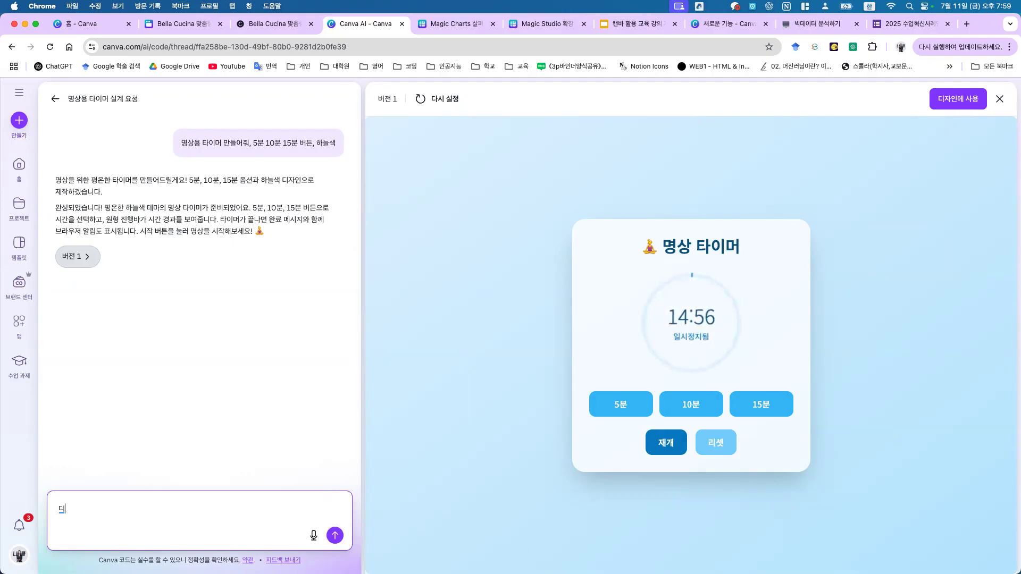
text(자인이 네)
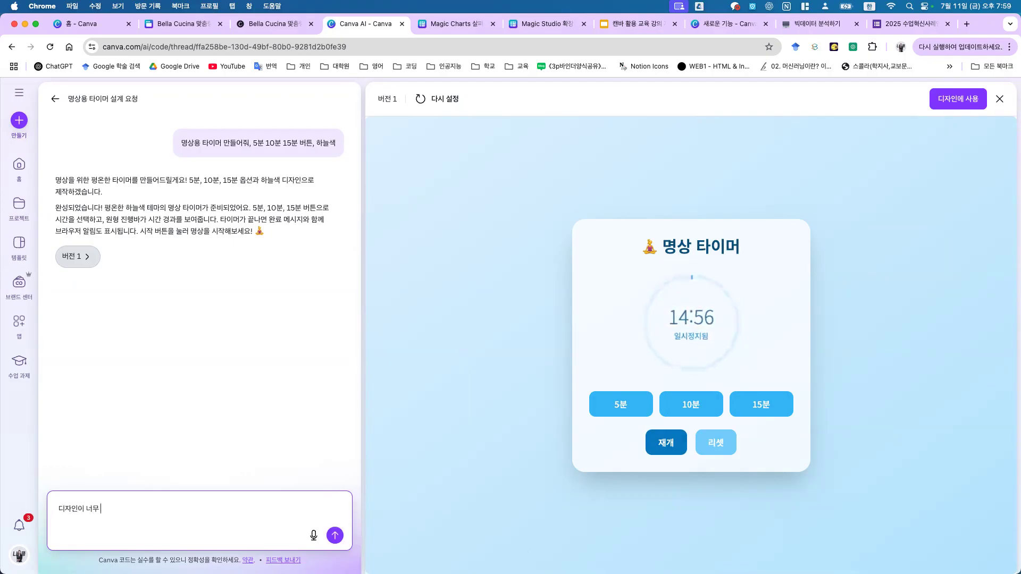
text(무 투박해,)
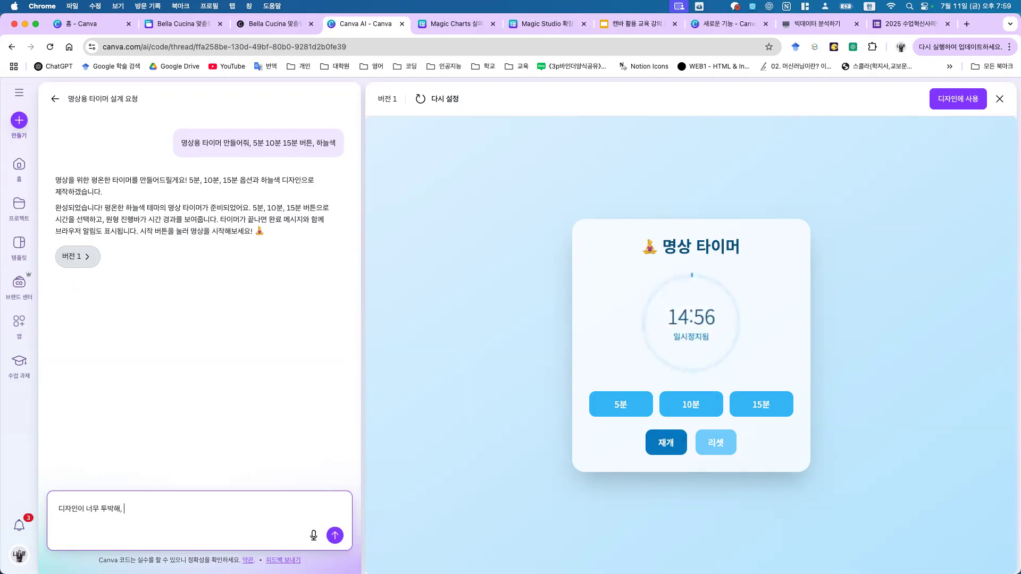
text( 예쁘게 꾸며주)
Step: Send Canva AI the request to prettify the timer with round buttons above the timer display
text(, 버튼을 타이머 위에 배치하고 원형으로 바꿔줘)
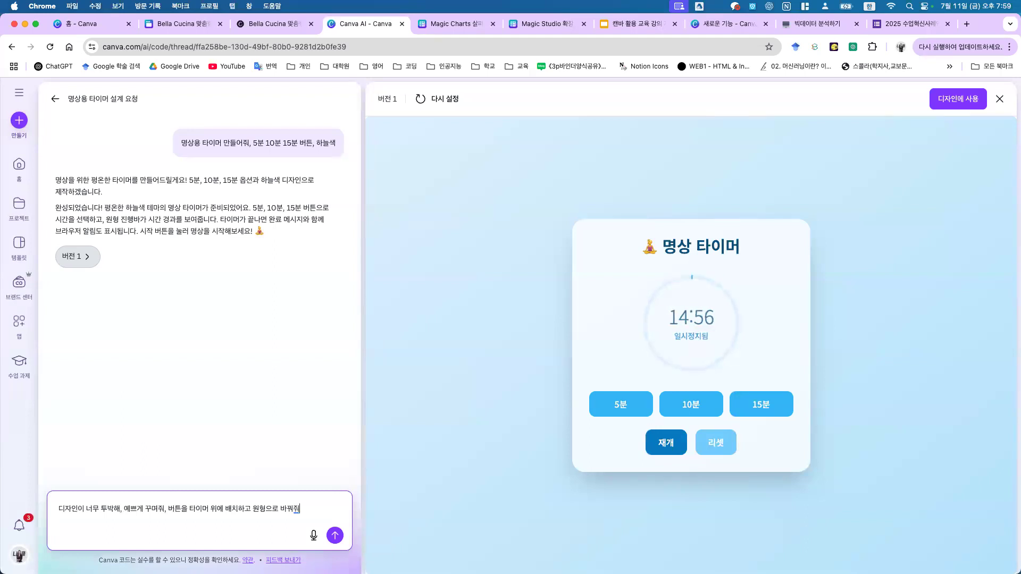
click(371, 489)
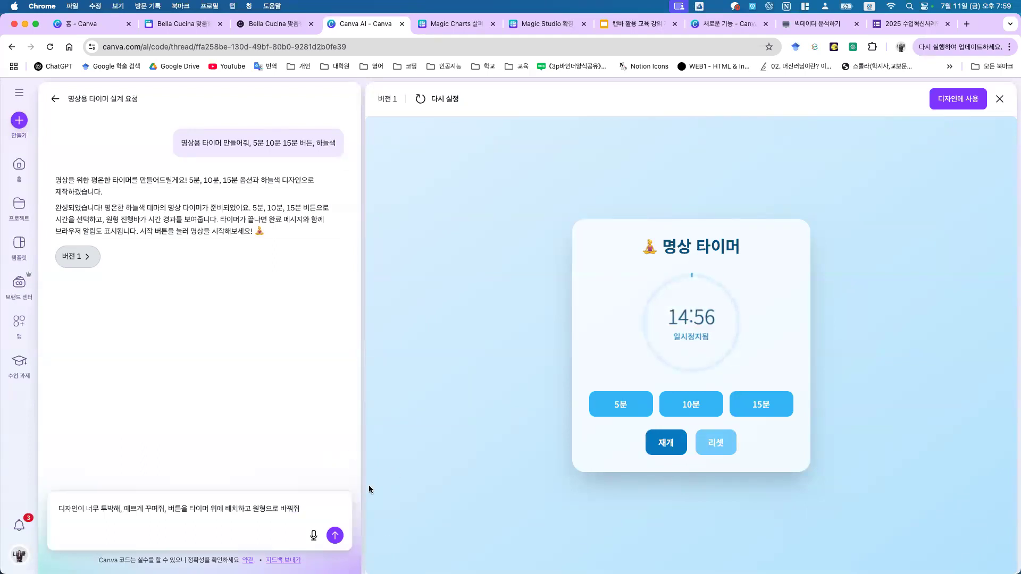
click(335, 536)
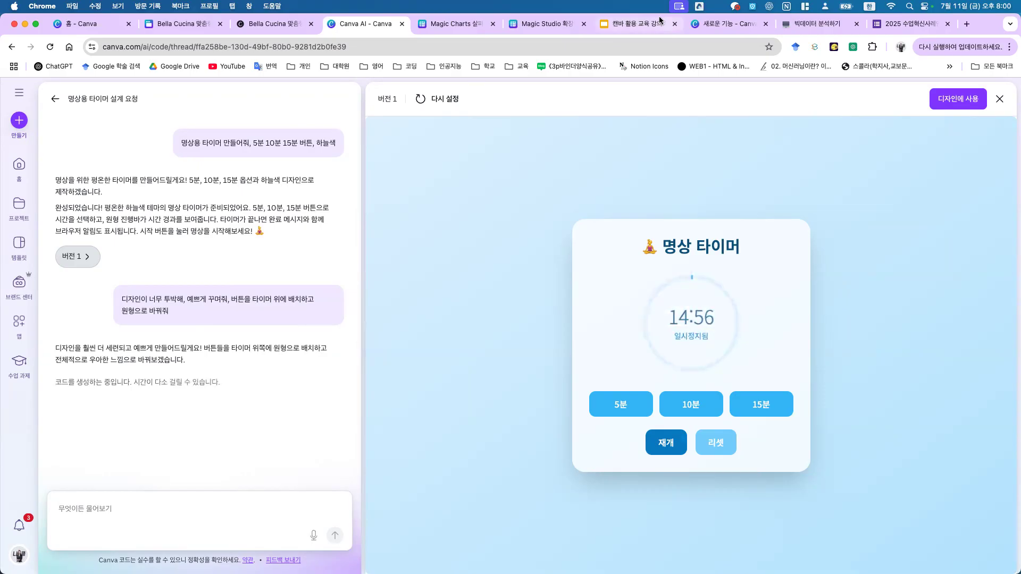
Step: Review lecture slides 102 and 103 on publishing and creating websites
click(636, 25)
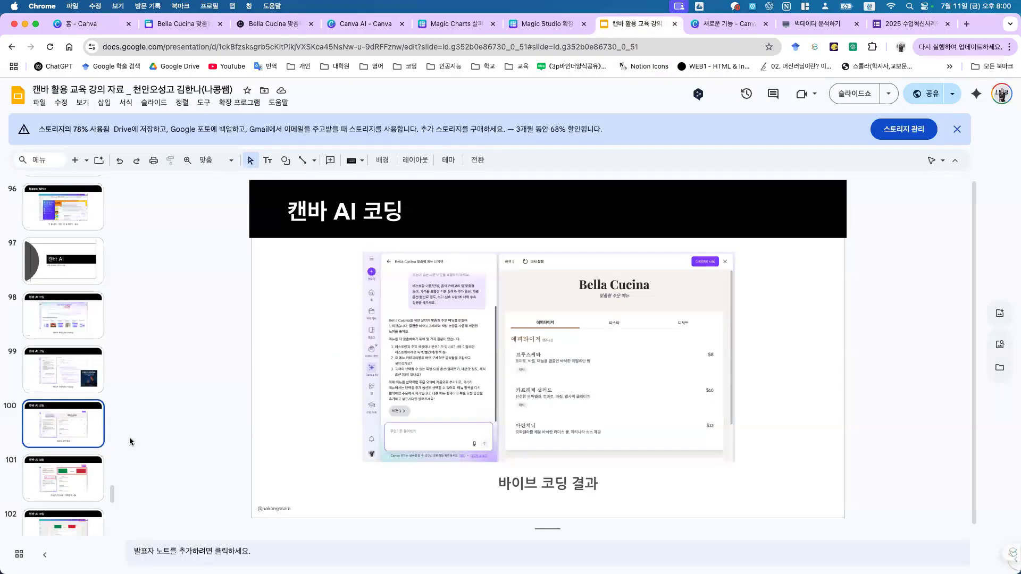
scroll(80, 426, down, 3)
scroll(80, 399, down, 2)
click(85, 298)
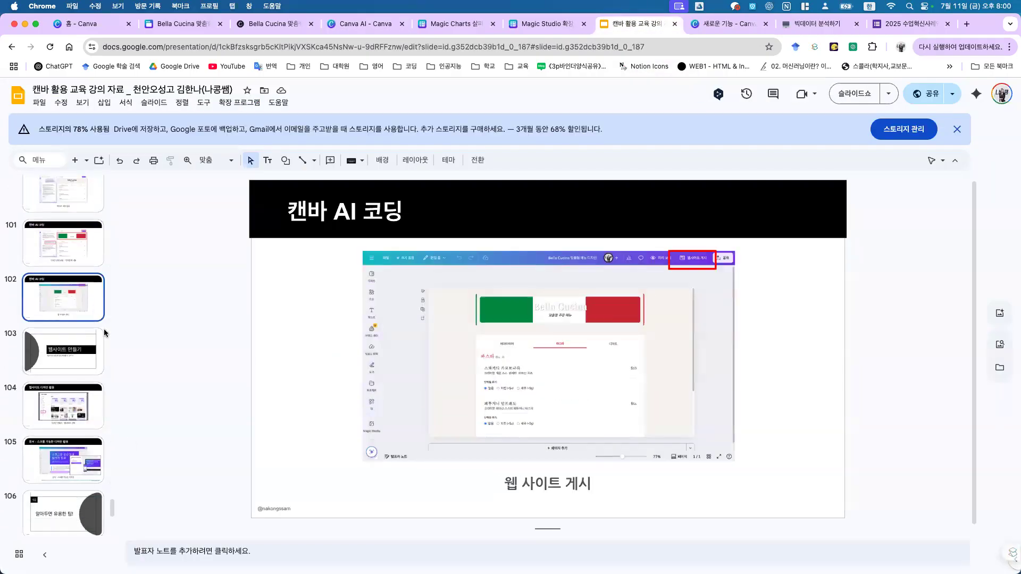
click(63, 361)
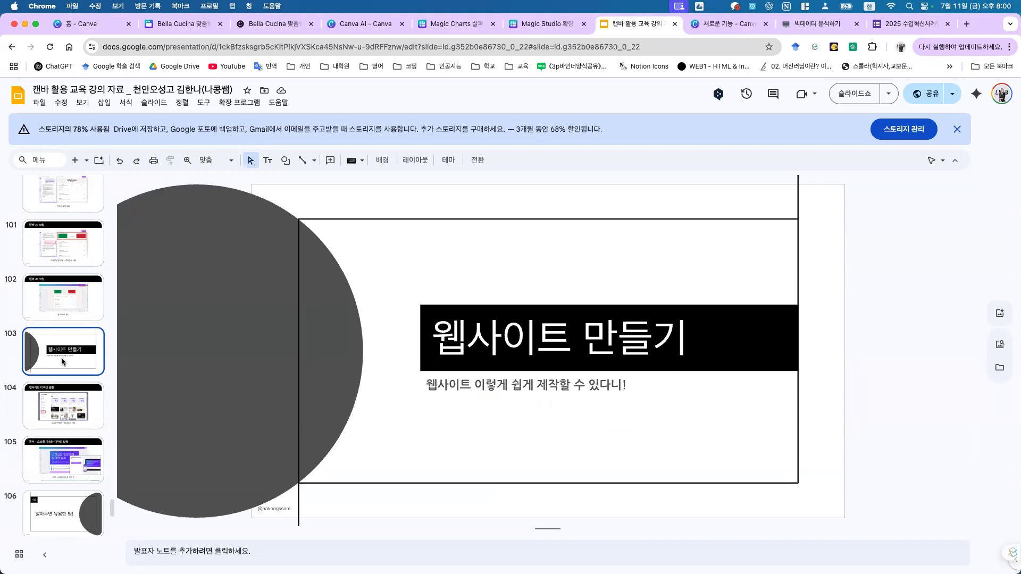
Step: Flip between slides 103 and 104 on website design, then return to Canva home
click(74, 401)
key(Up)
click(74, 413)
key(Up)
click(73, 411)
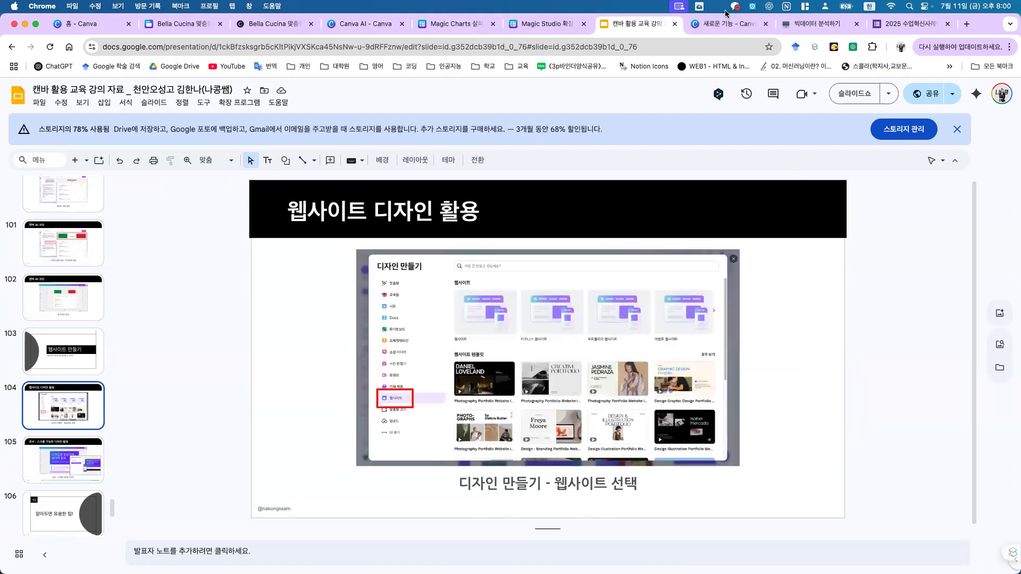
click(359, 32)
key(ctrl+Tab)
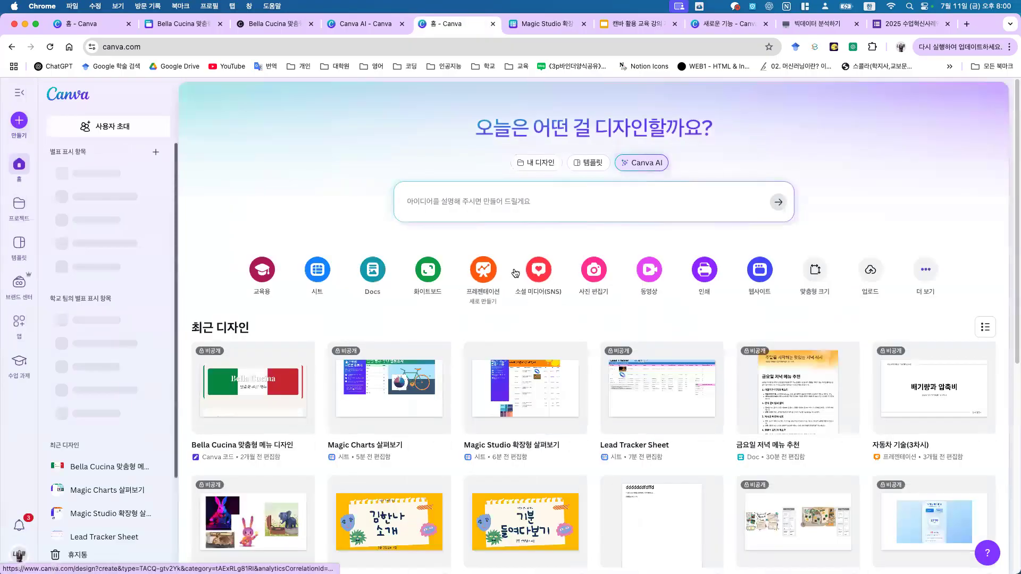
Step: Create a new website from a 수업 template search, applying all 7 sections of the 활동 공간 template
click(767, 277)
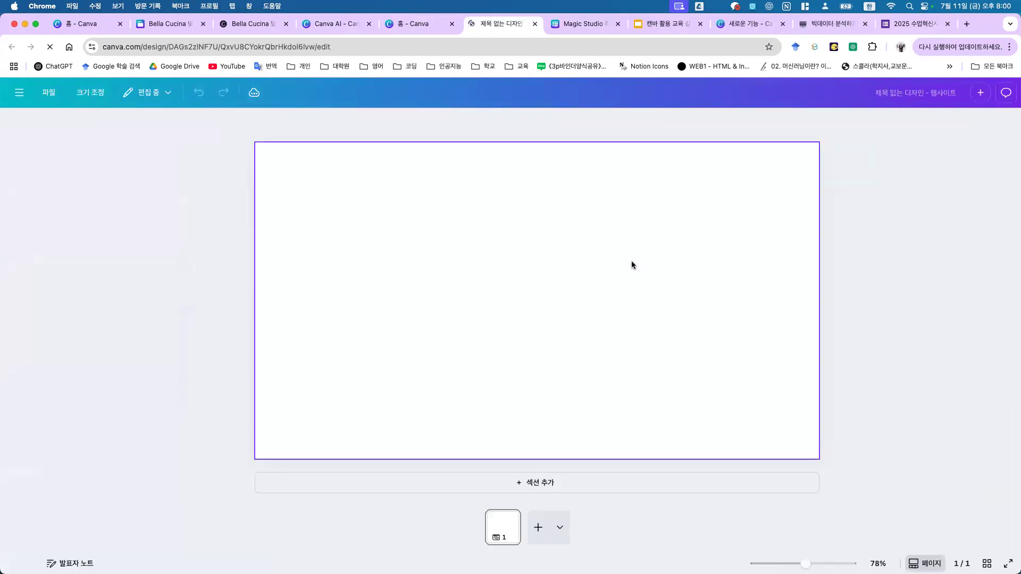
scroll(127, 358, down, 10)
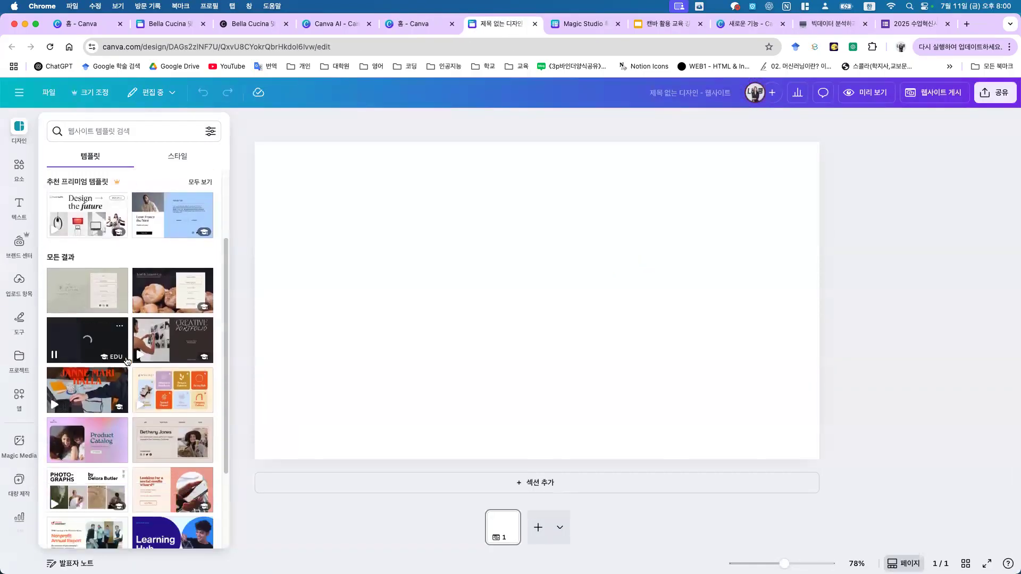
scroll(126, 319, up, 3)
click(170, 133)
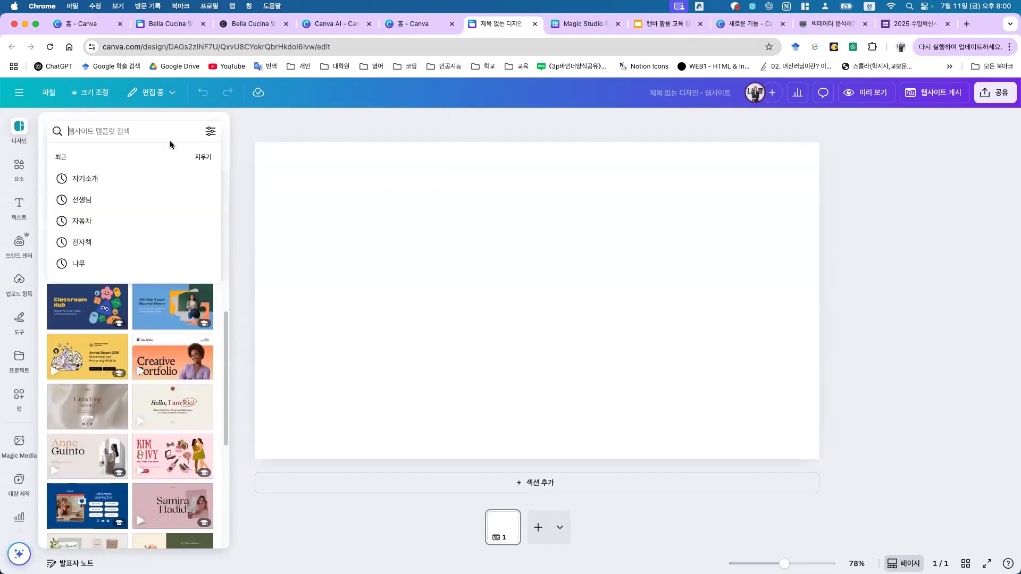
text(수업)
key(Return)
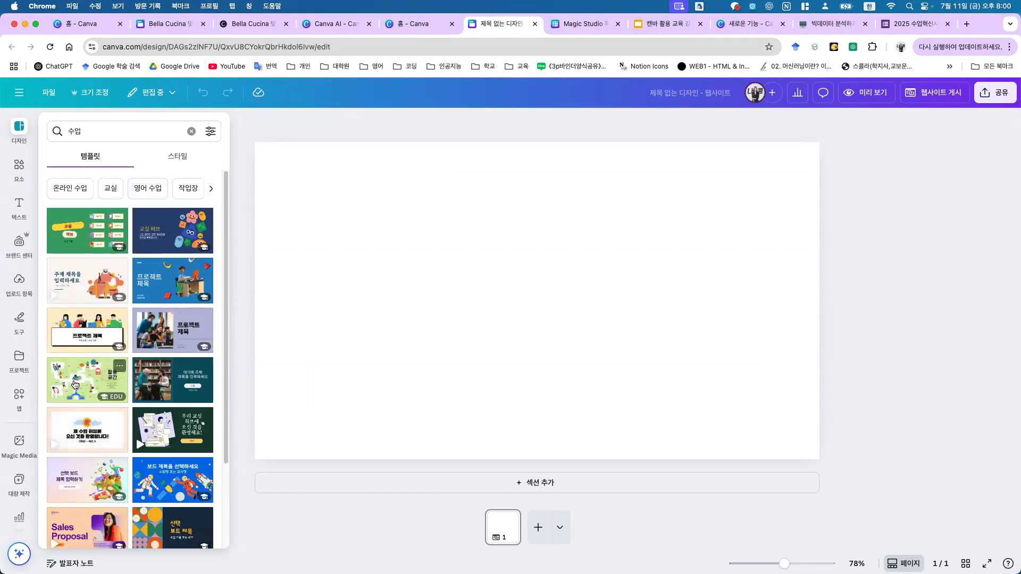
click(75, 385)
click(158, 250)
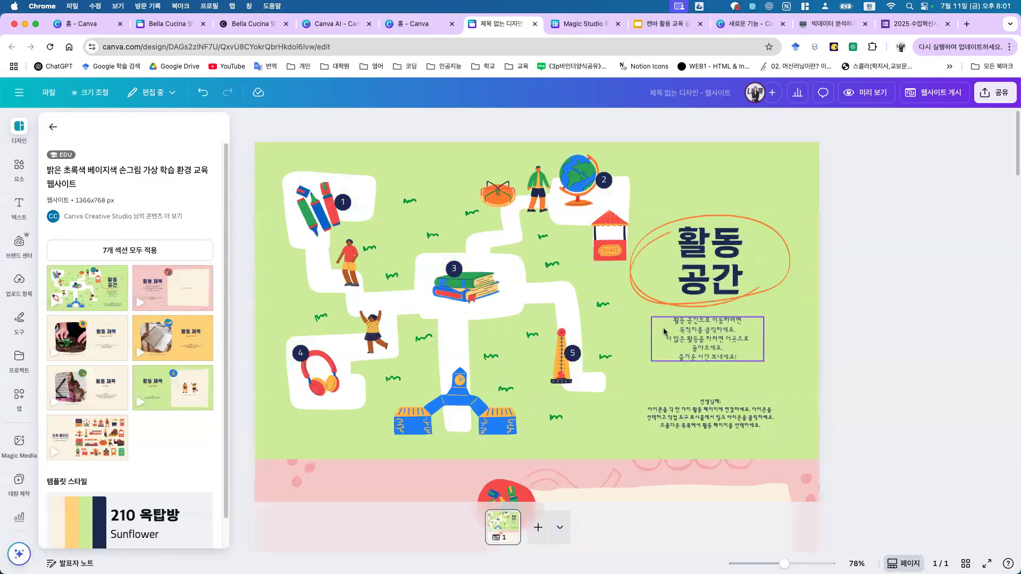
Step: Replace the 활동 공간 cover heading with the teacher's nickname plus 수업, set on two lines
scroll(639, 350, down, 20)
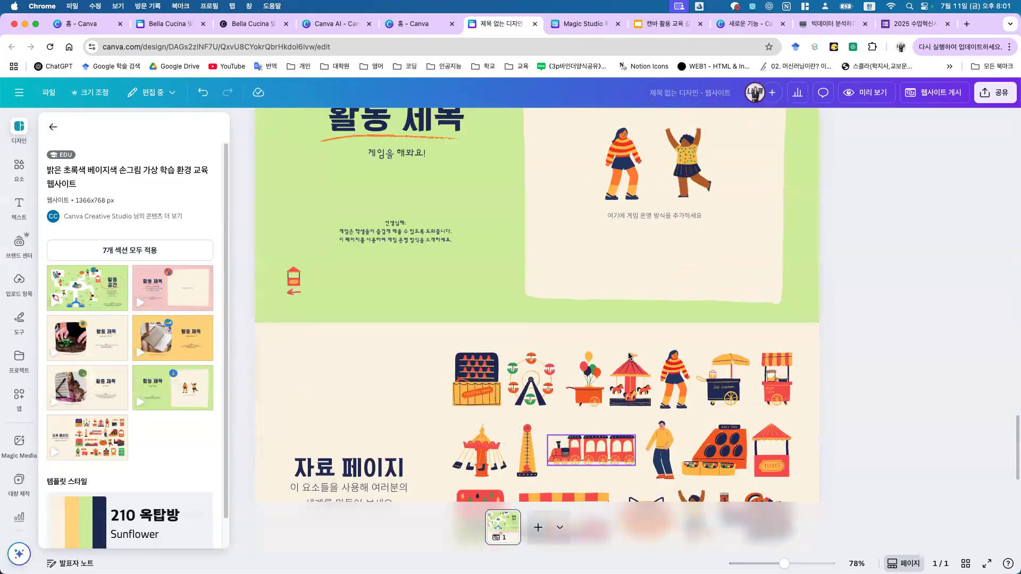
scroll(630, 356, up, 20)
click(674, 236)
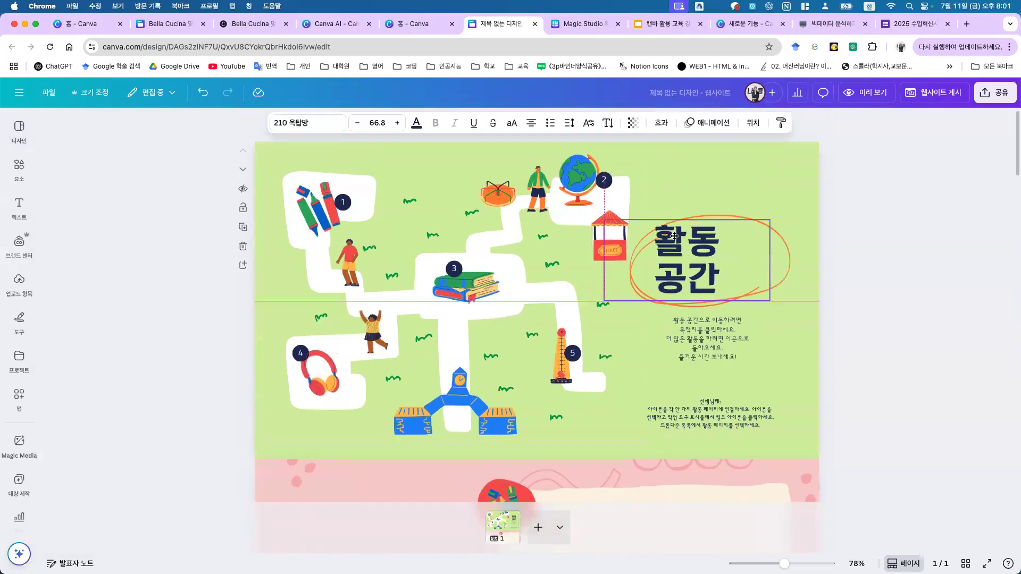
click(693, 250)
key(super+a)
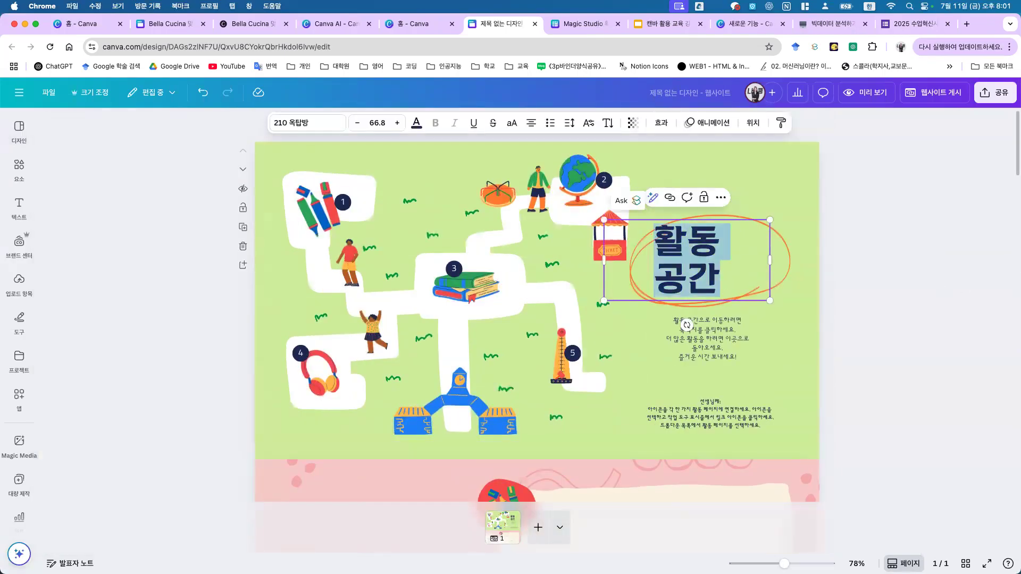
key(BackSpace)
text(나롱쌤 수업)
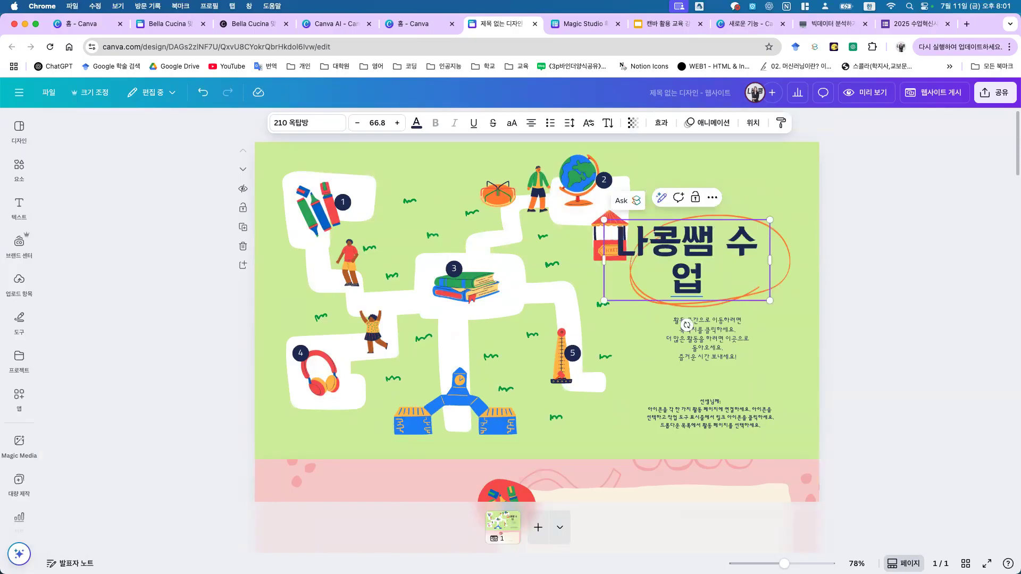
click(734, 265)
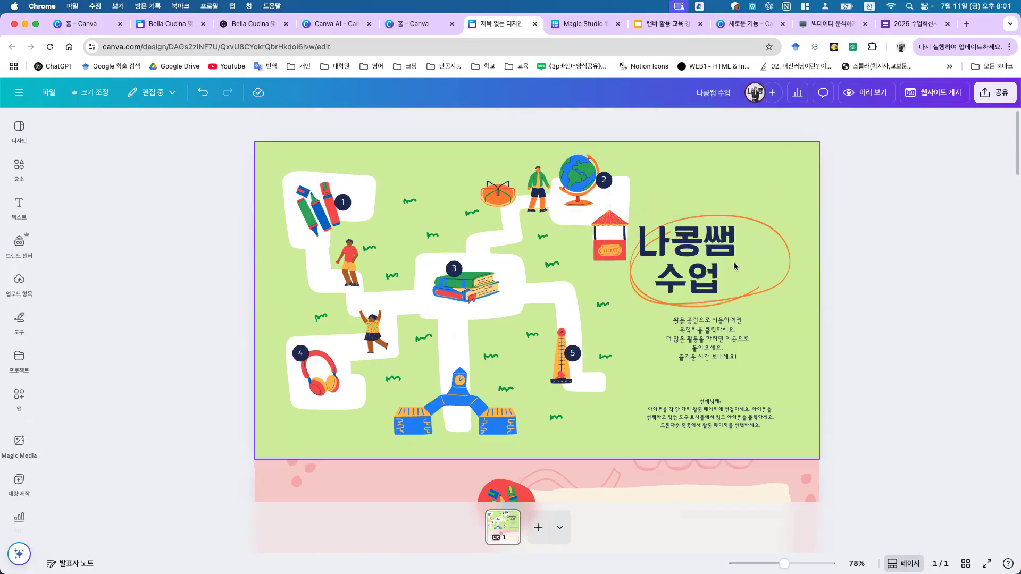
click(734, 266)
click(839, 235)
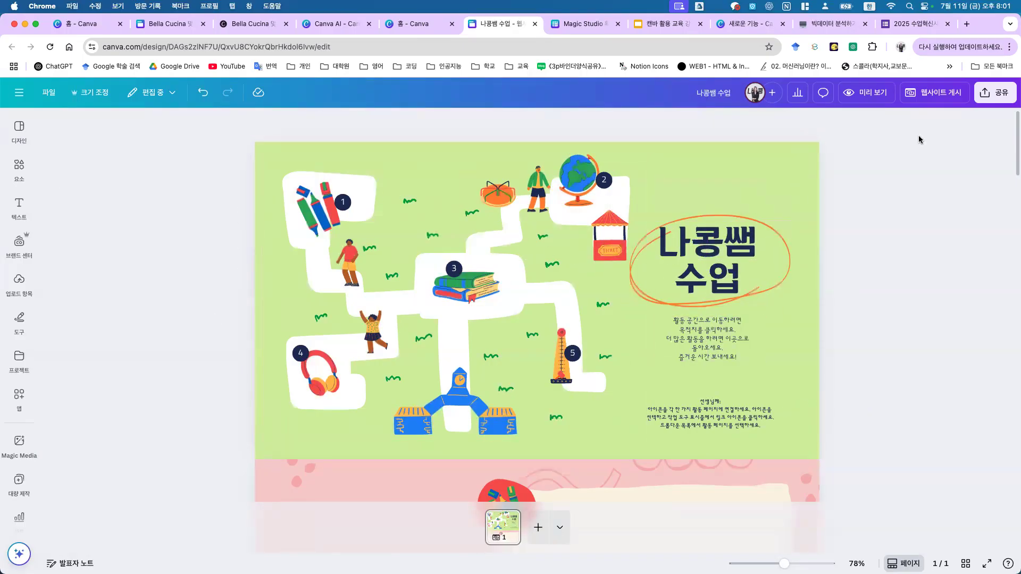
Step: Preview the website in desktop view and then in mobile view
click(859, 93)
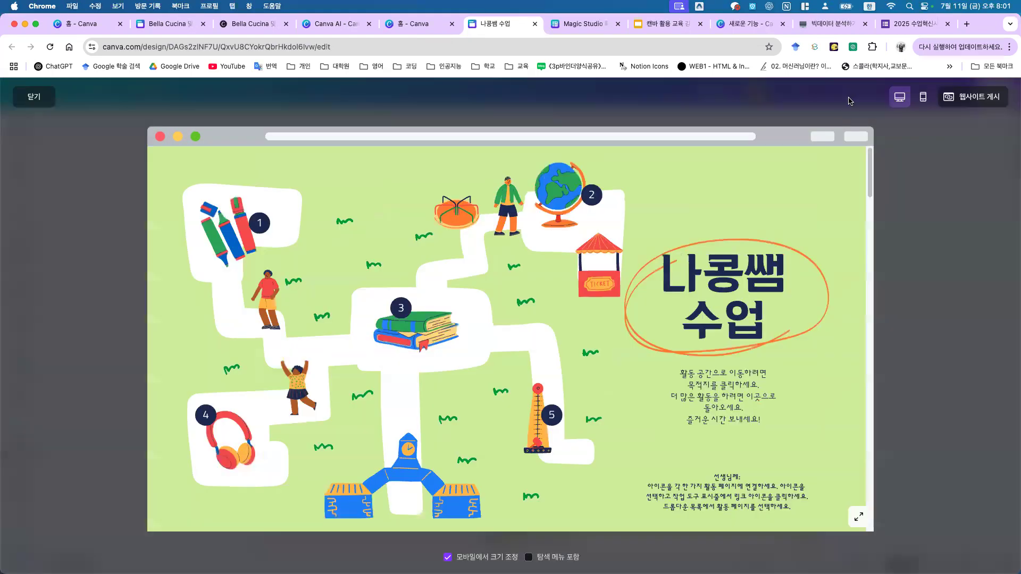
scroll(670, 354, down, 15)
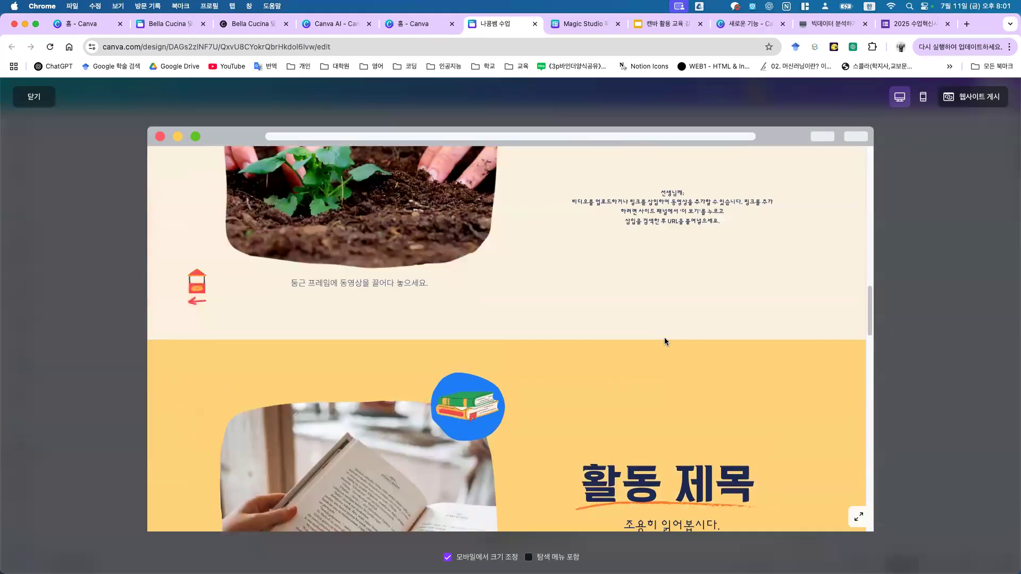
scroll(668, 353, up, 12)
scroll(664, 337, down, 6)
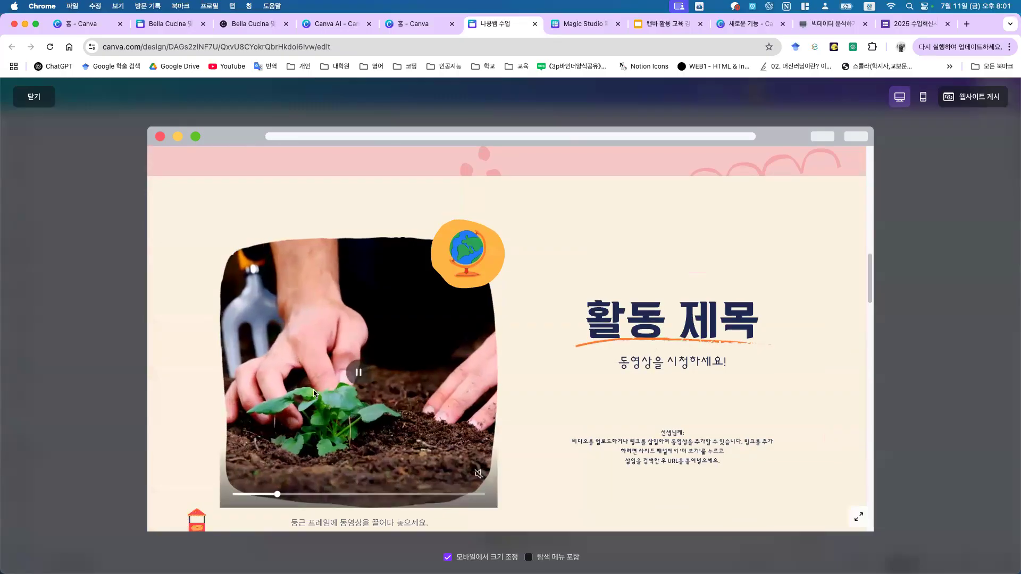
click(923, 96)
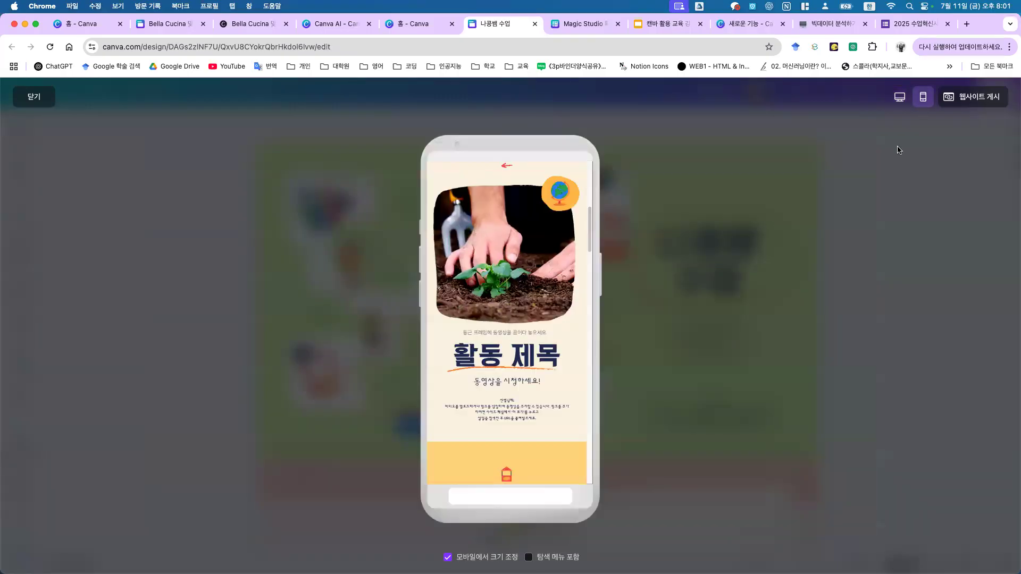
scroll(487, 371, down, 10)
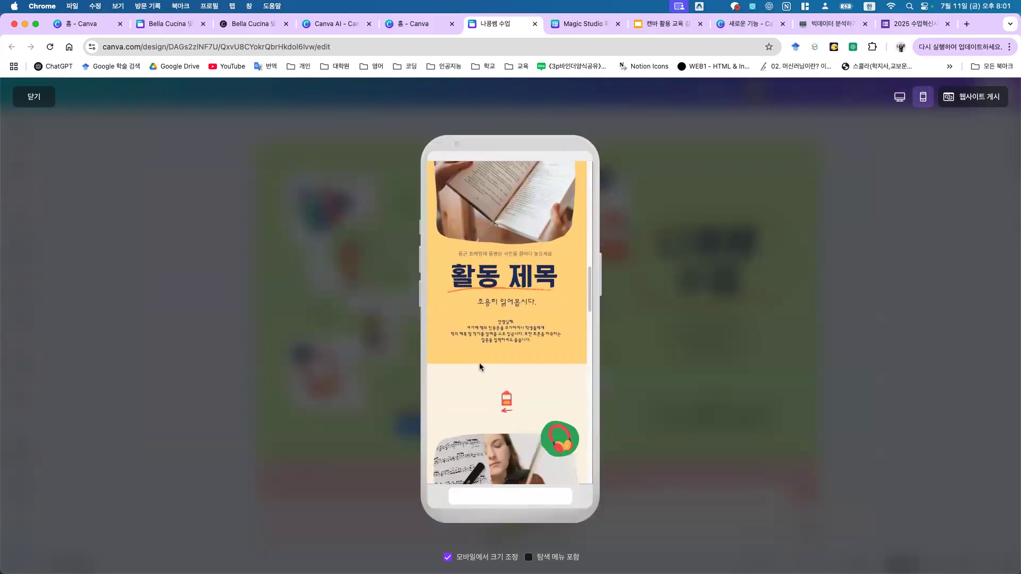
scroll(477, 365, down, 10)
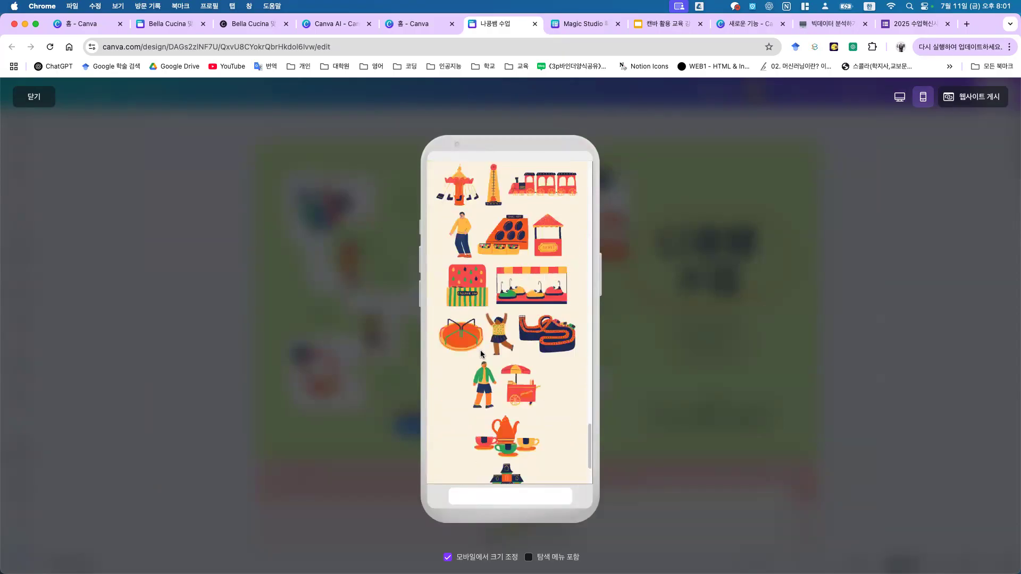
scroll(471, 342, up, 12)
scroll(470, 342, up, 10)
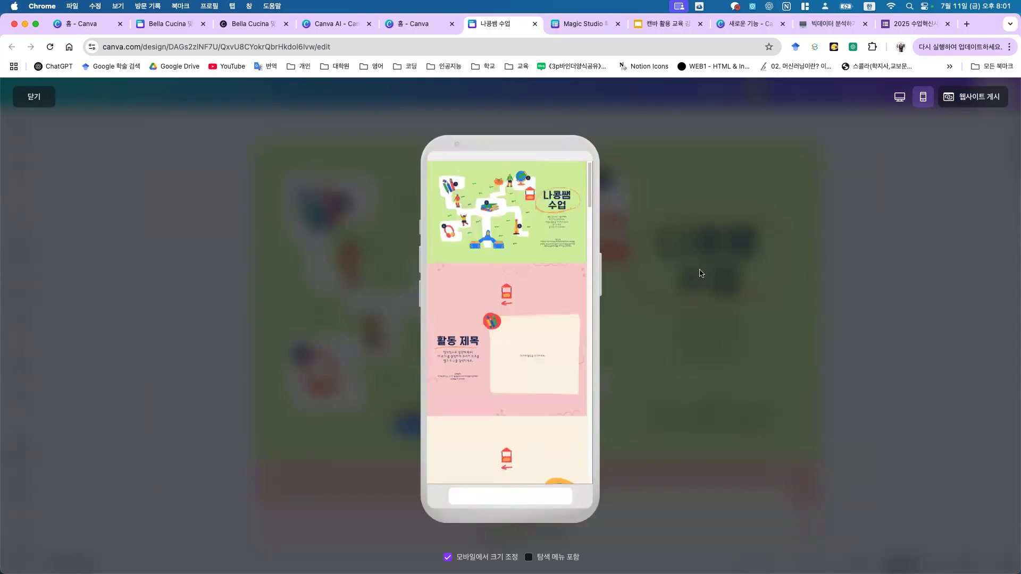
key(Escape)
Step: Publish the website and go back to the Canva home page
click(932, 93)
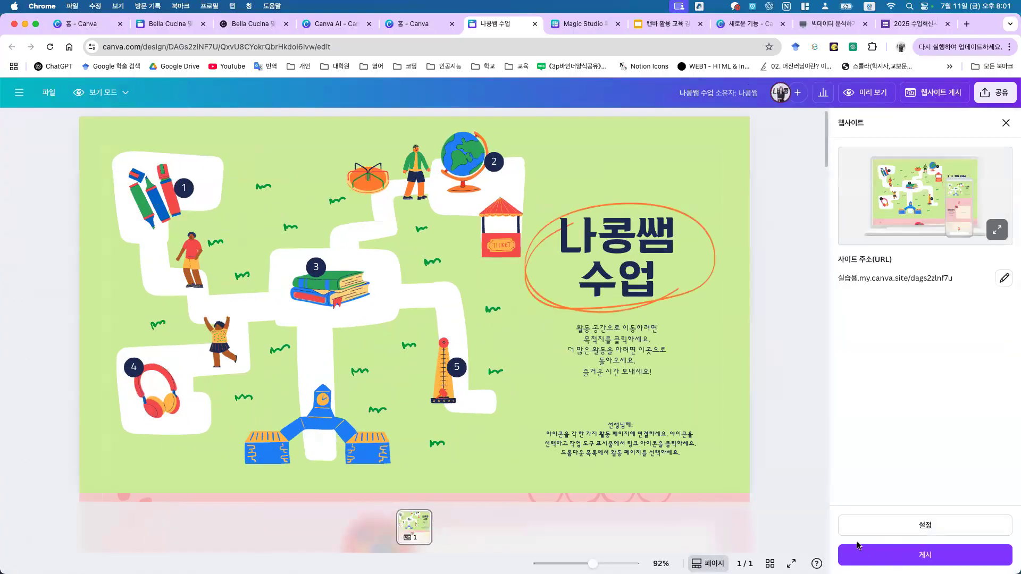
click(871, 561)
click(420, 23)
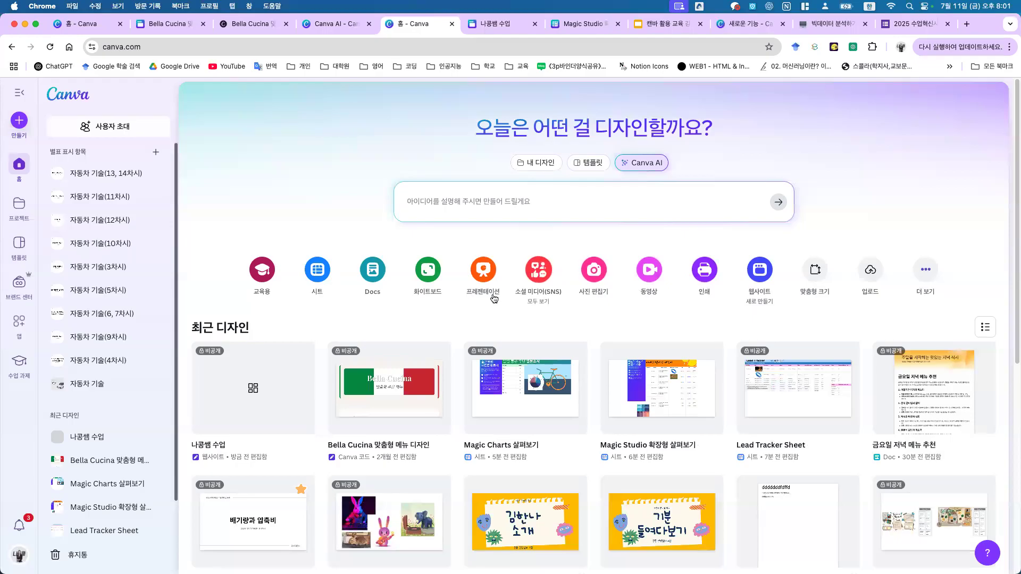
Step: Create a new website from the Design the future portfolio template with all 13 sections
click(760, 270)
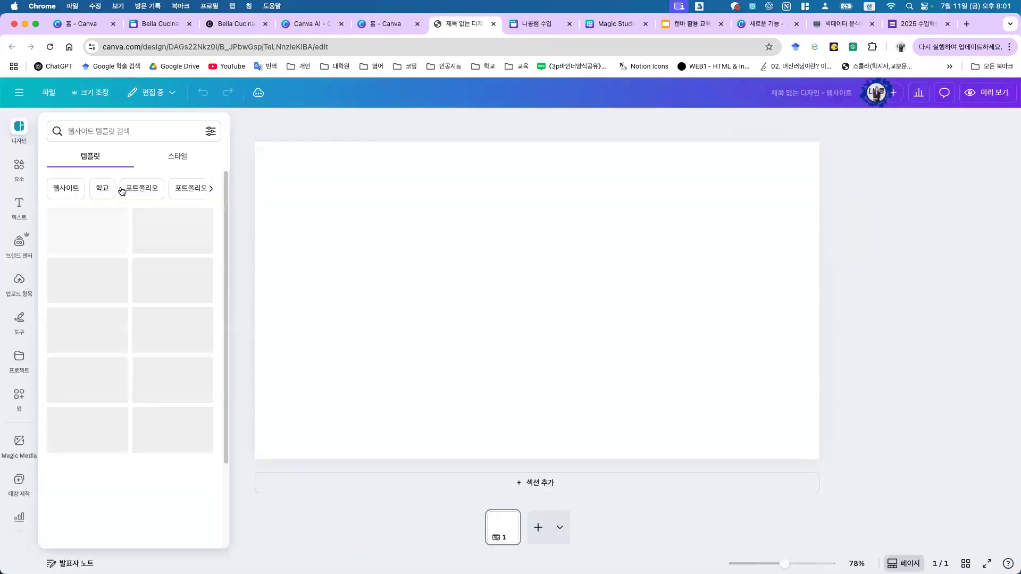
scroll(152, 239, down, 1)
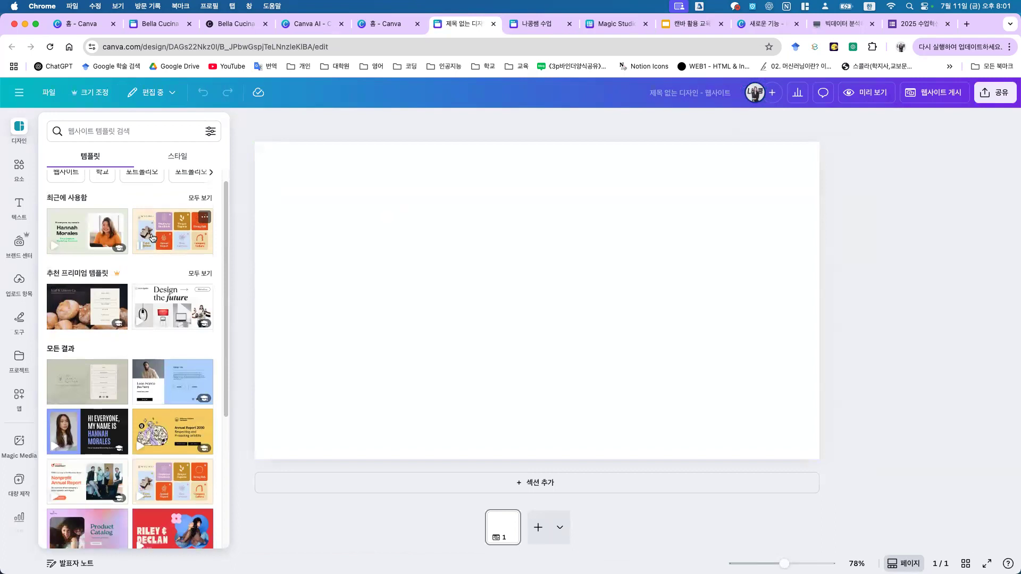
click(87, 224)
click(54, 128)
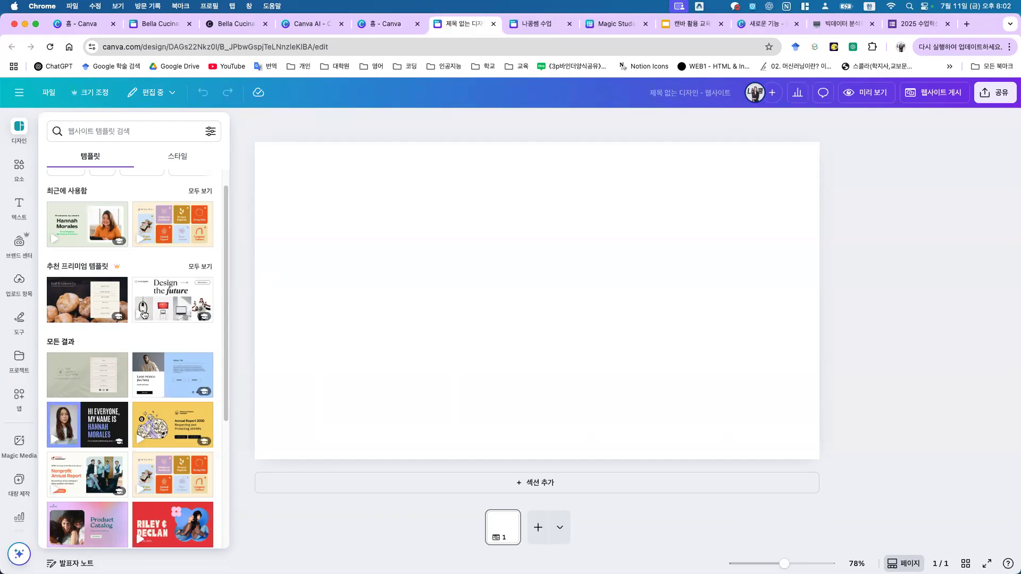
click(142, 314)
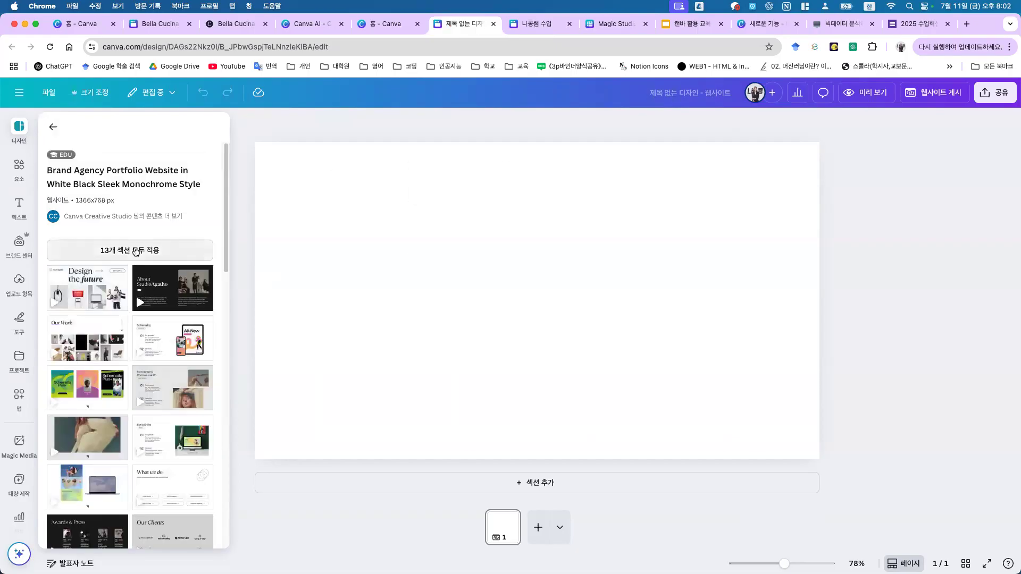
click(136, 250)
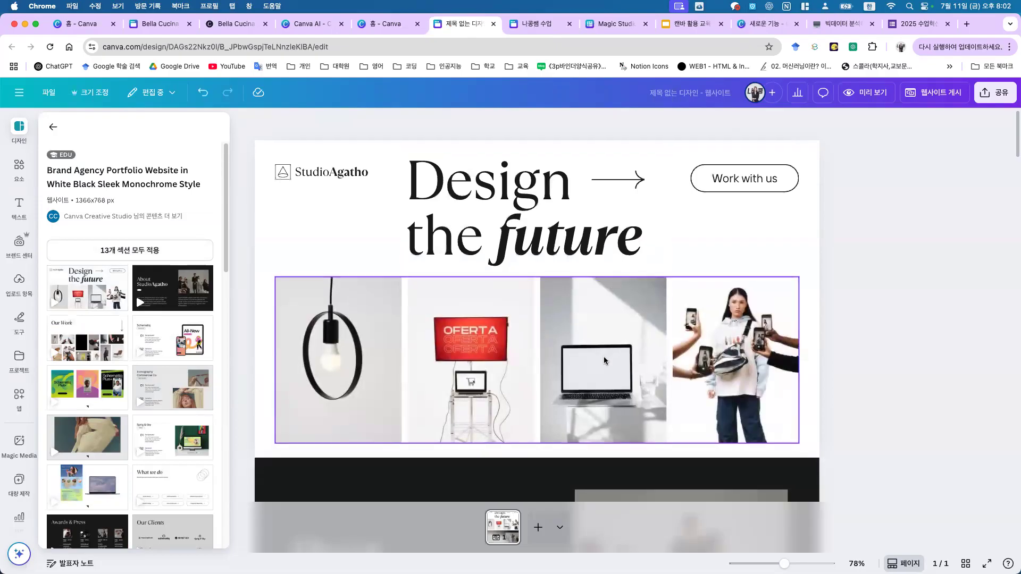
scroll(604, 361, down, 10)
scroll(491, 278, down, 4)
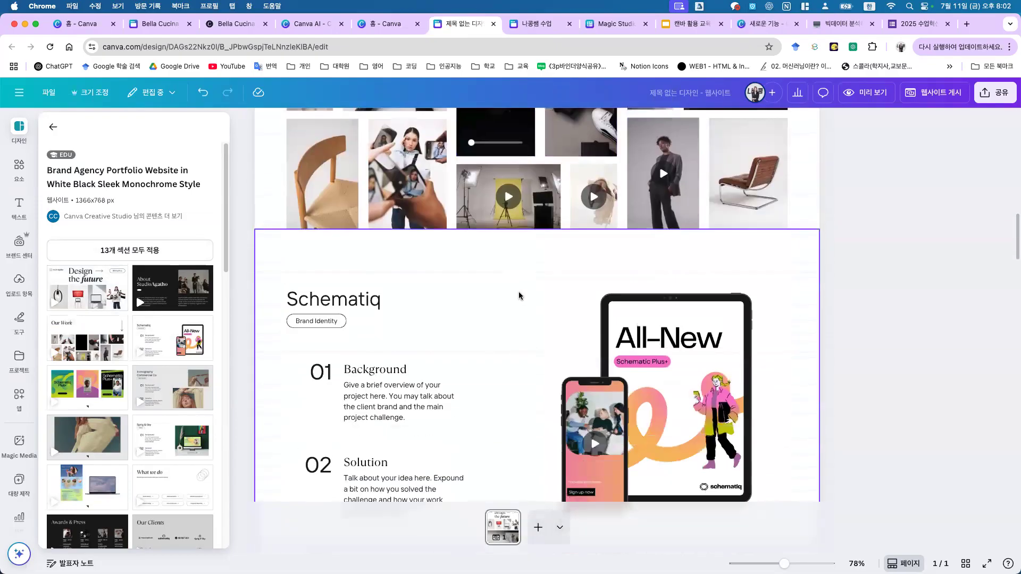
Step: Preview the new portfolio website, then return to the home page
click(867, 92)
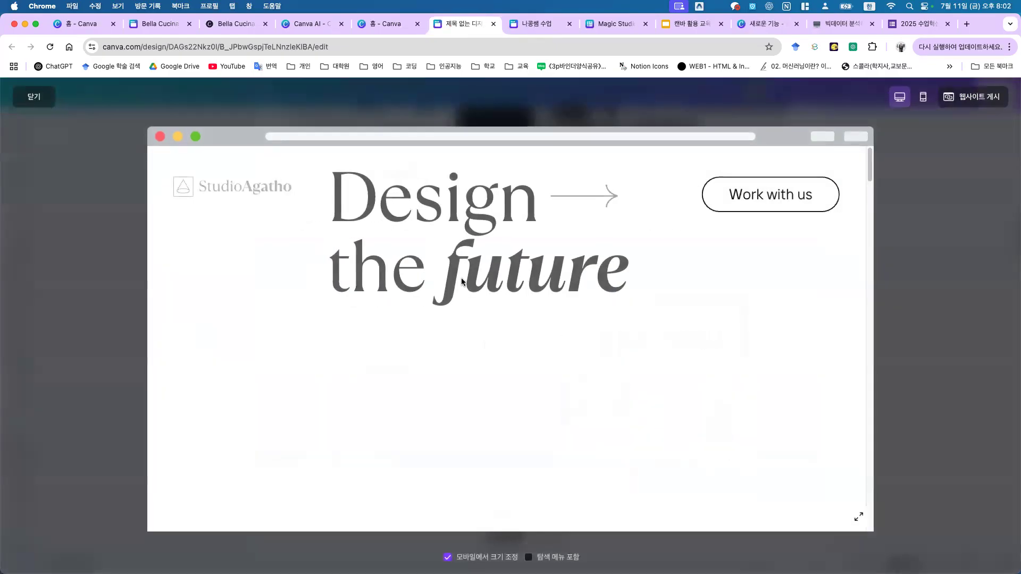
scroll(532, 346, down, 10)
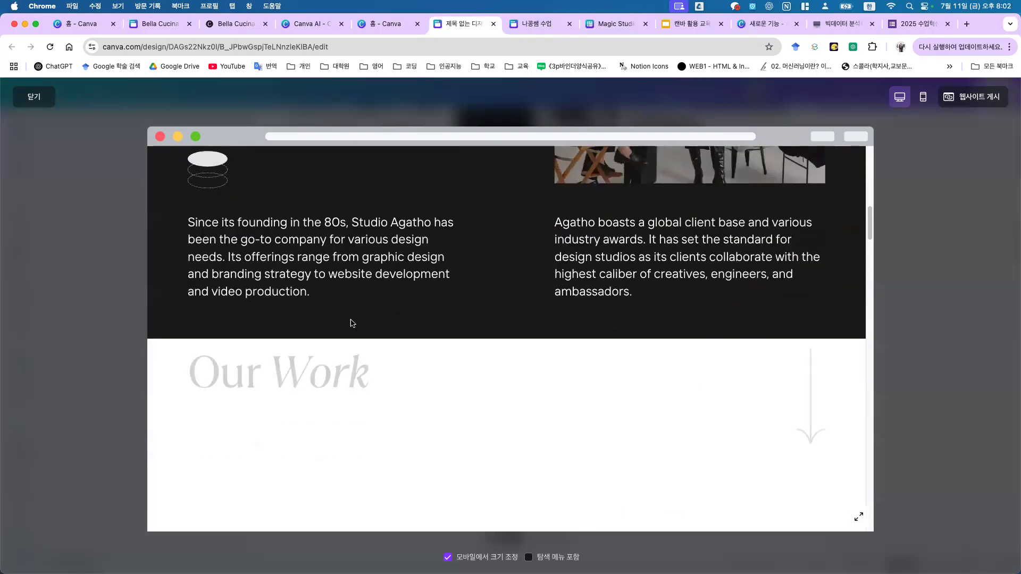
scroll(420, 420, down, 10)
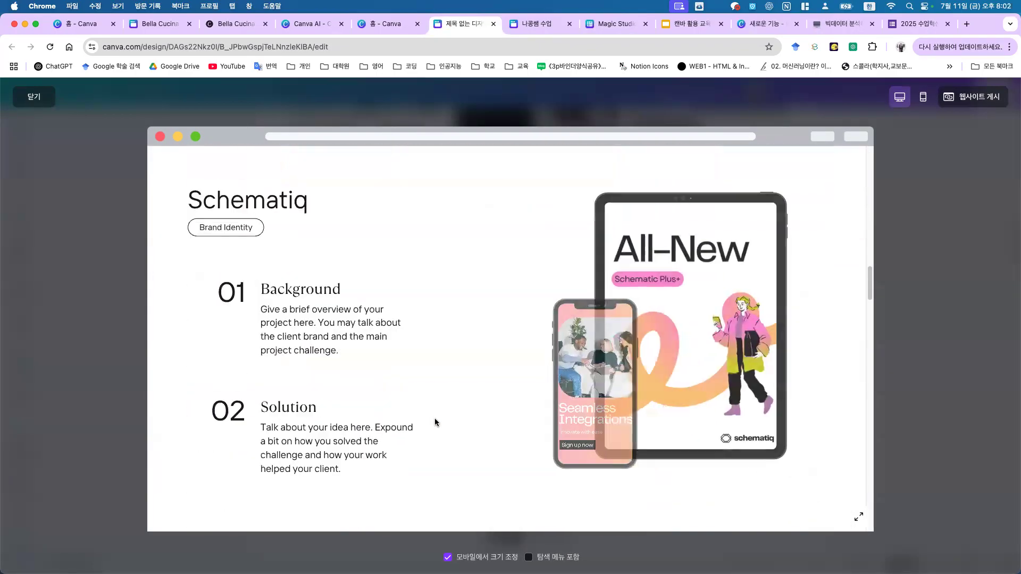
scroll(435, 422, down, 10)
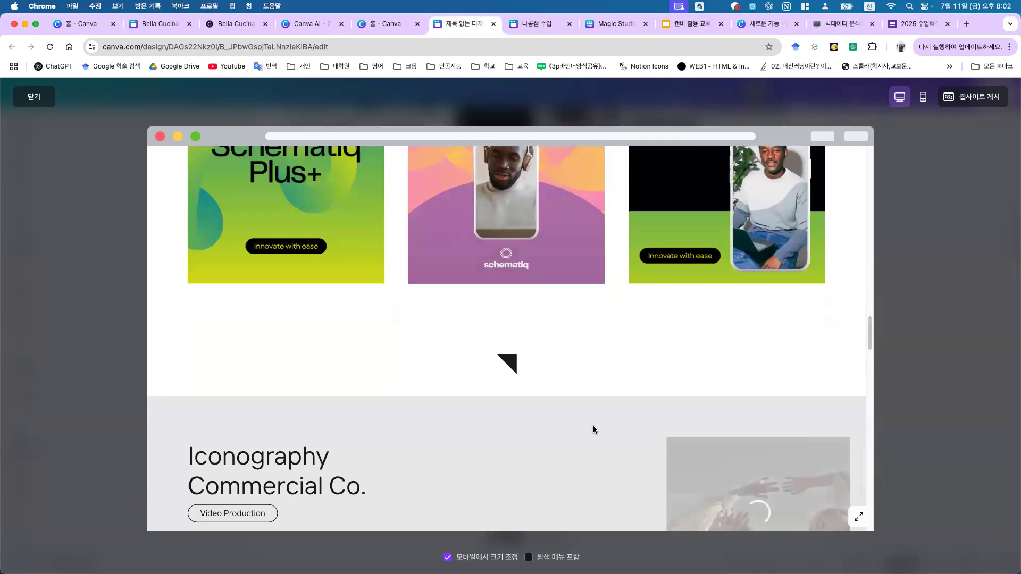
click(386, 24)
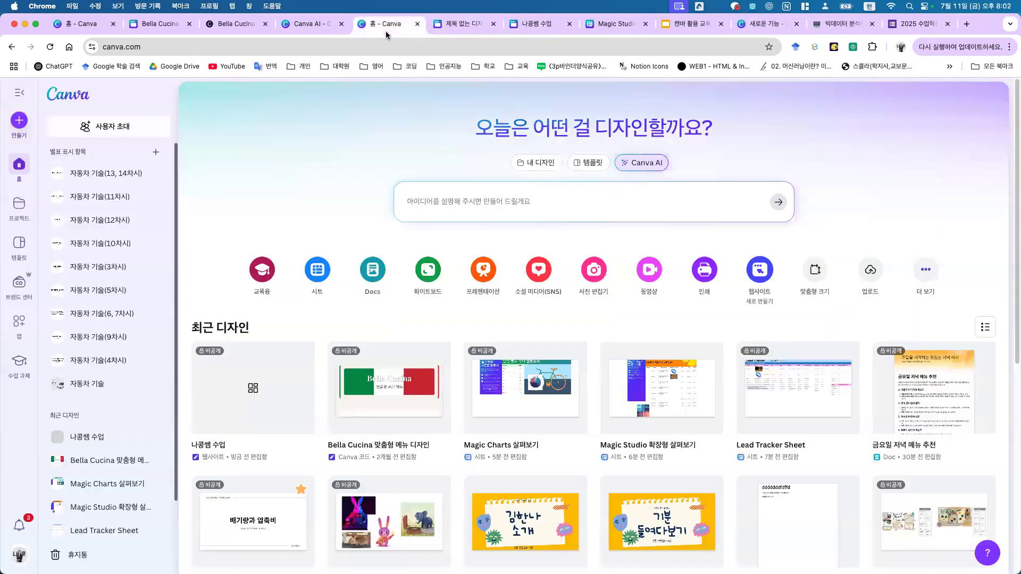
Step: Create a new Doc and insert a blank scrollable design at its first line
click(379, 273)
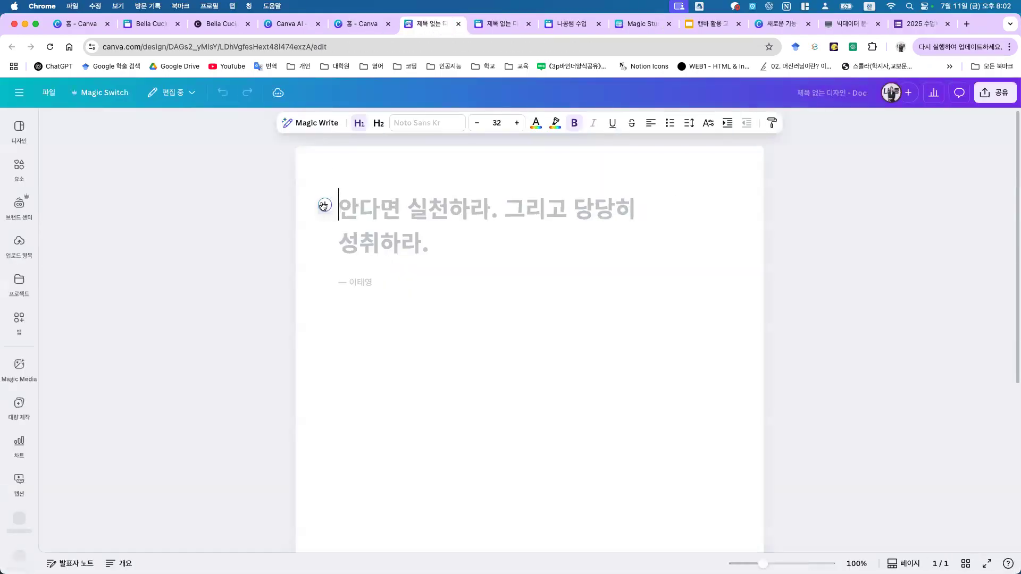
click(324, 205)
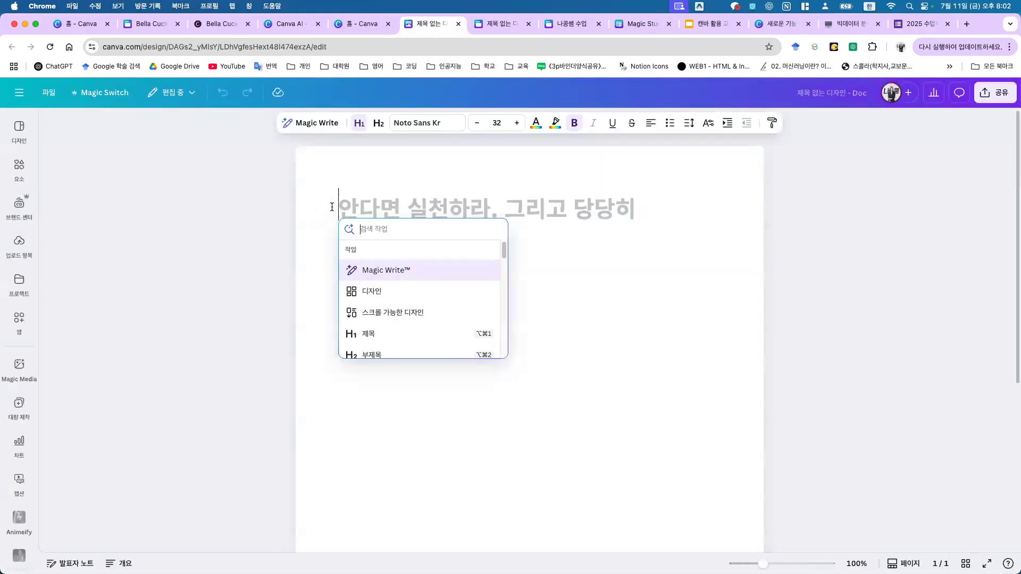
click(406, 314)
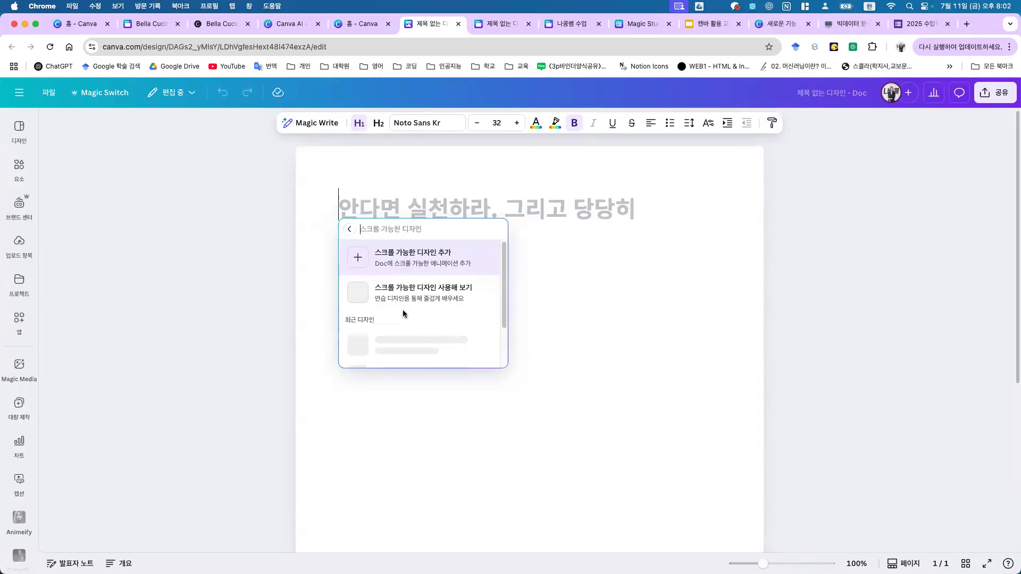
scroll(425, 297, down, 5)
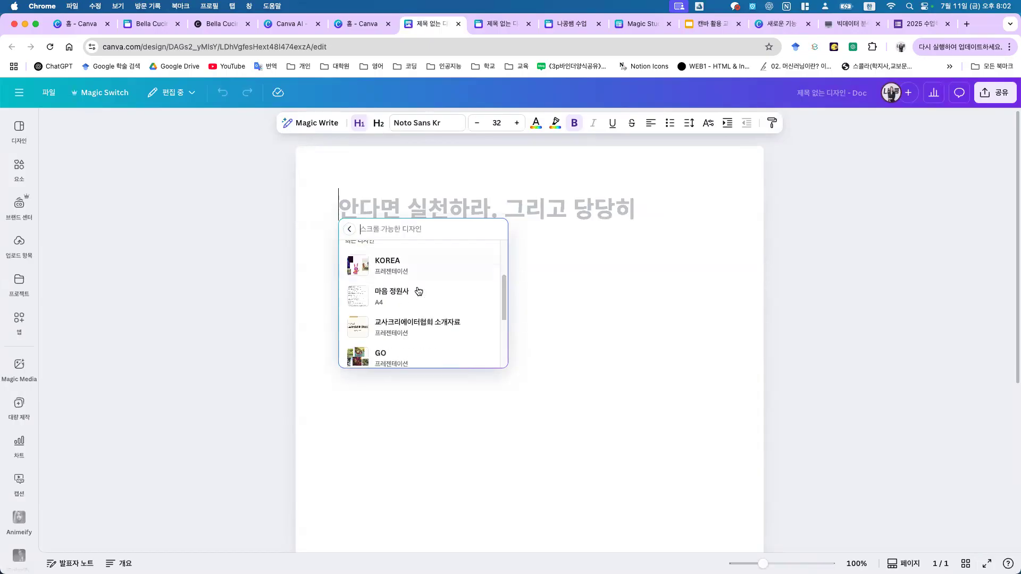
scroll(457, 295, up, 5)
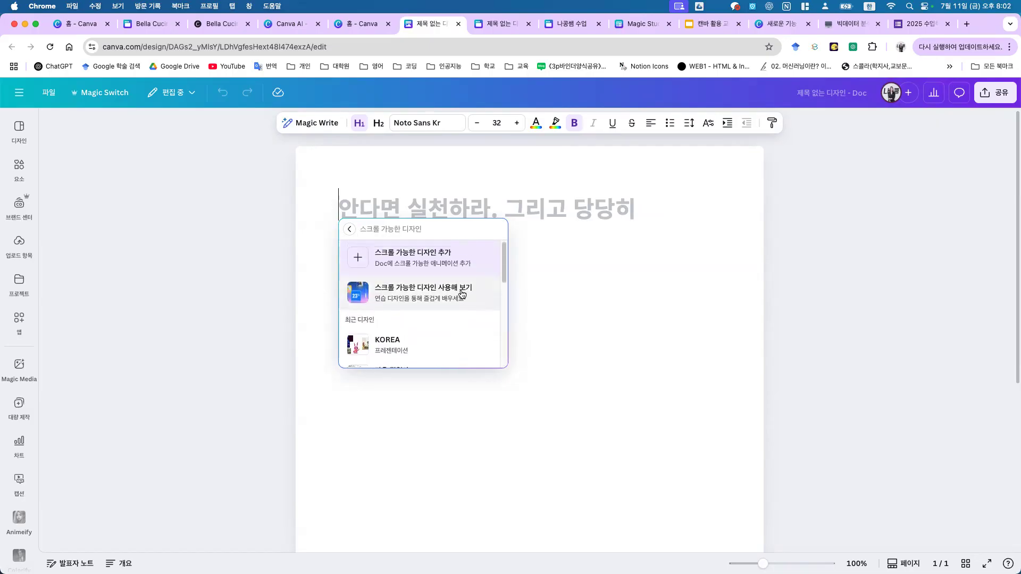
click(445, 263)
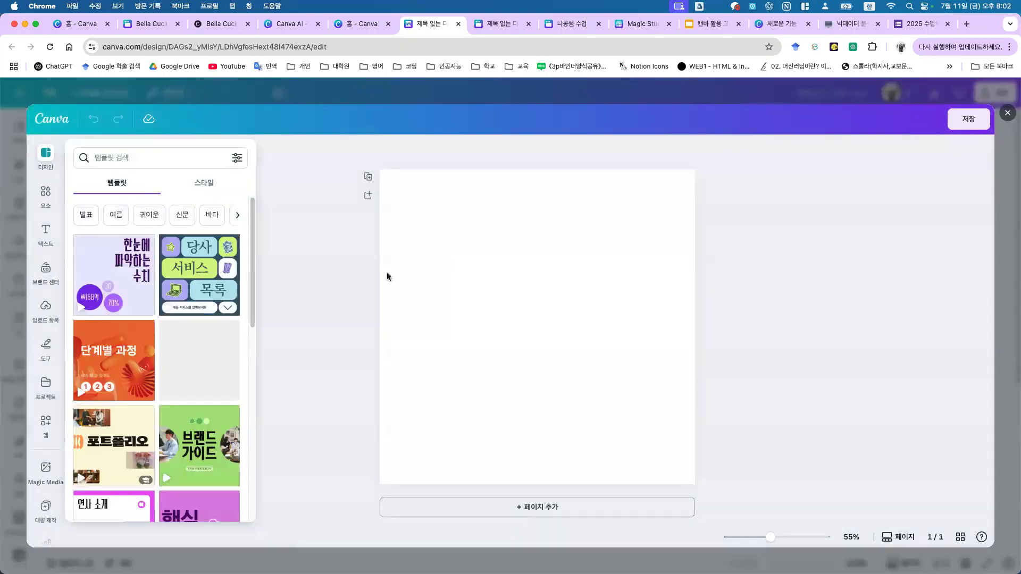
scroll(168, 459, down, 2)
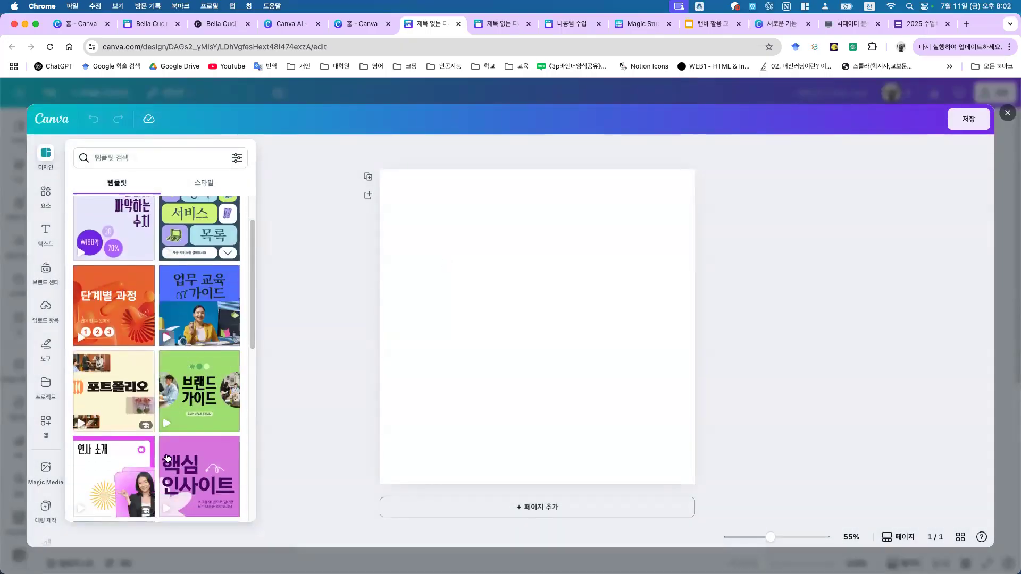
Step: Apply the purple 한눈에 파악하는 수치 infographic template to the scrollable design
click(124, 222)
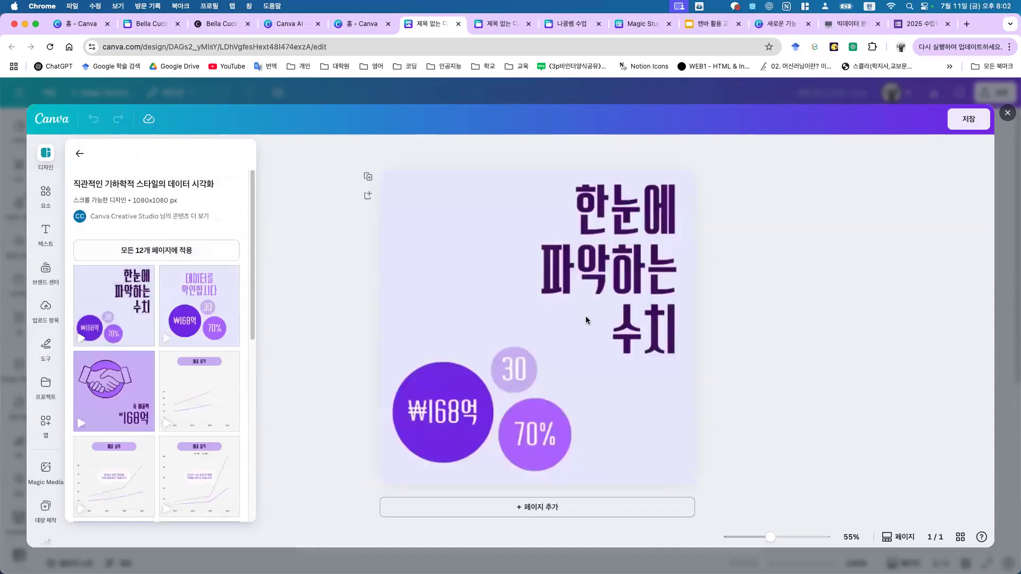
scroll(539, 292, down, 15)
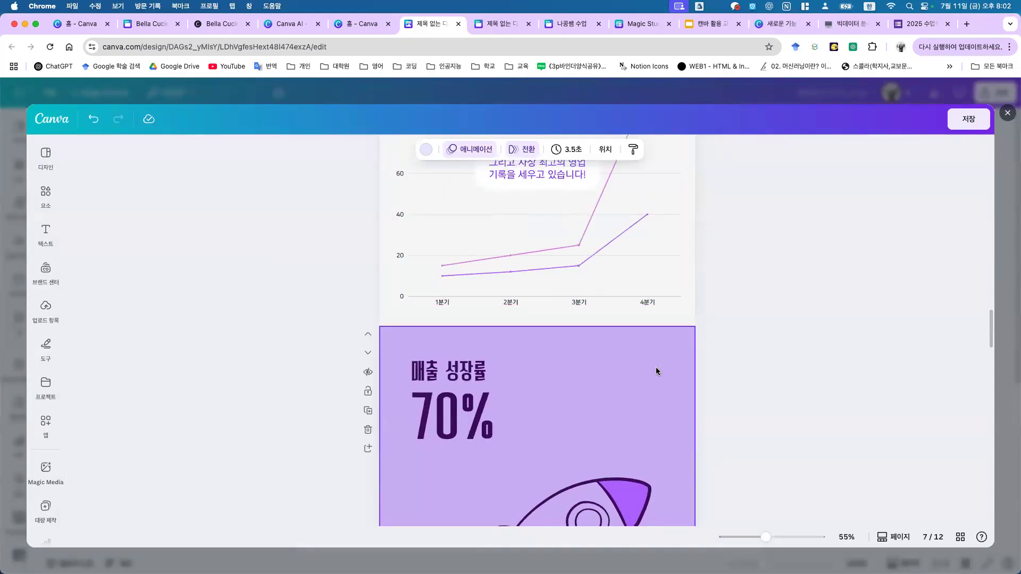
scroll(633, 366, up, 5)
scroll(634, 365, up, 20)
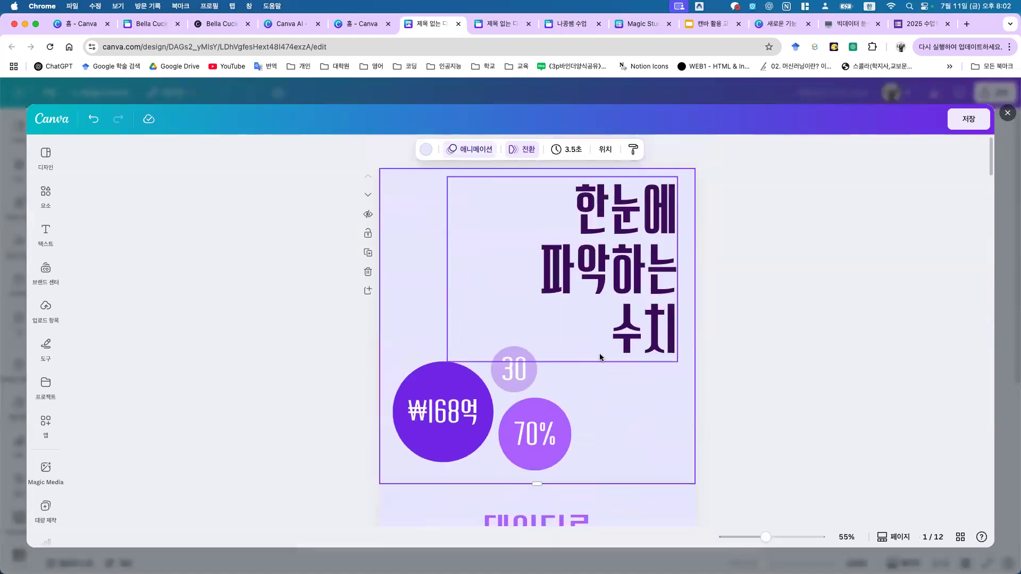
scroll(600, 357, down, 12)
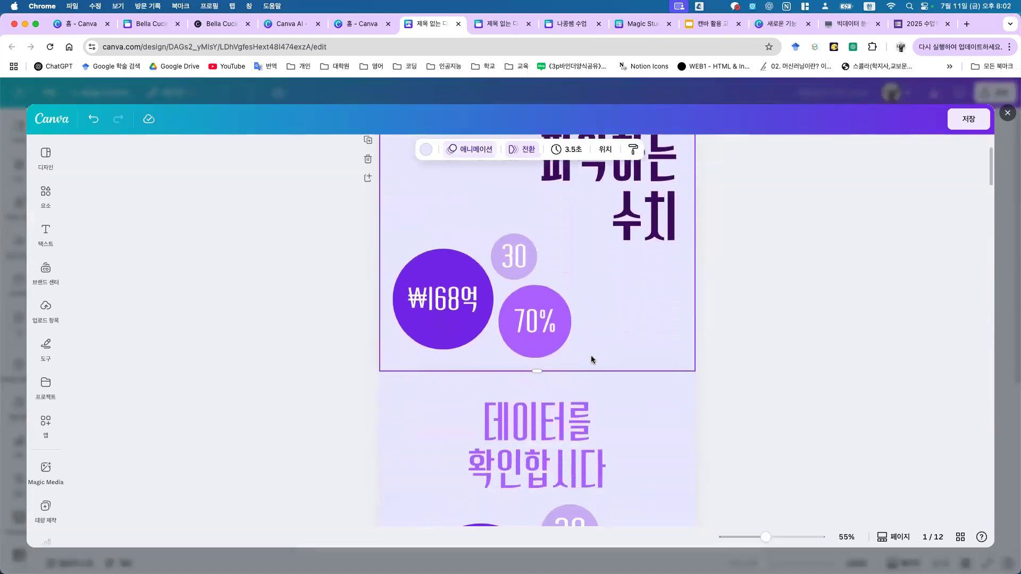
scroll(568, 356, down, 15)
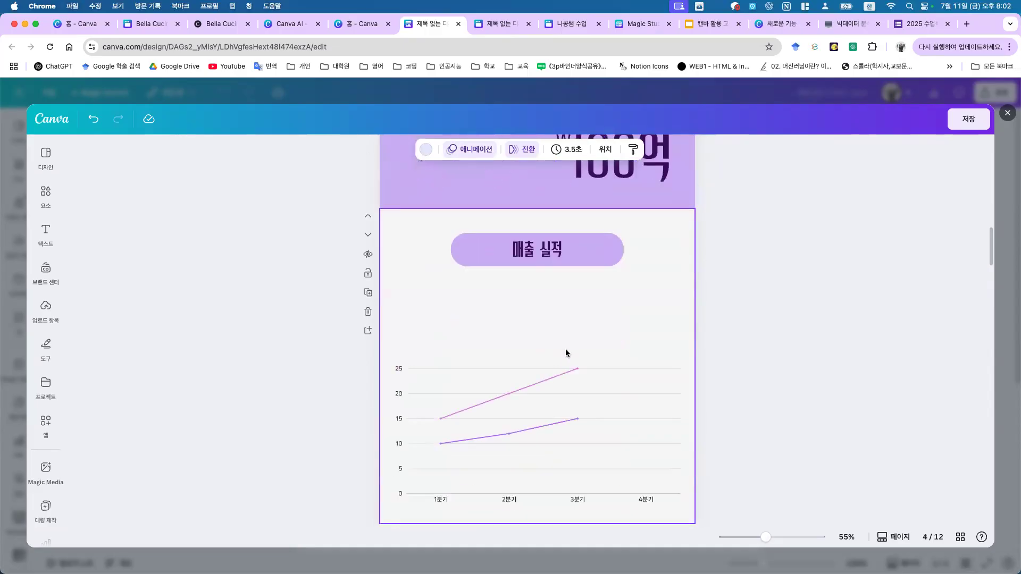
scroll(738, 207, up, 20)
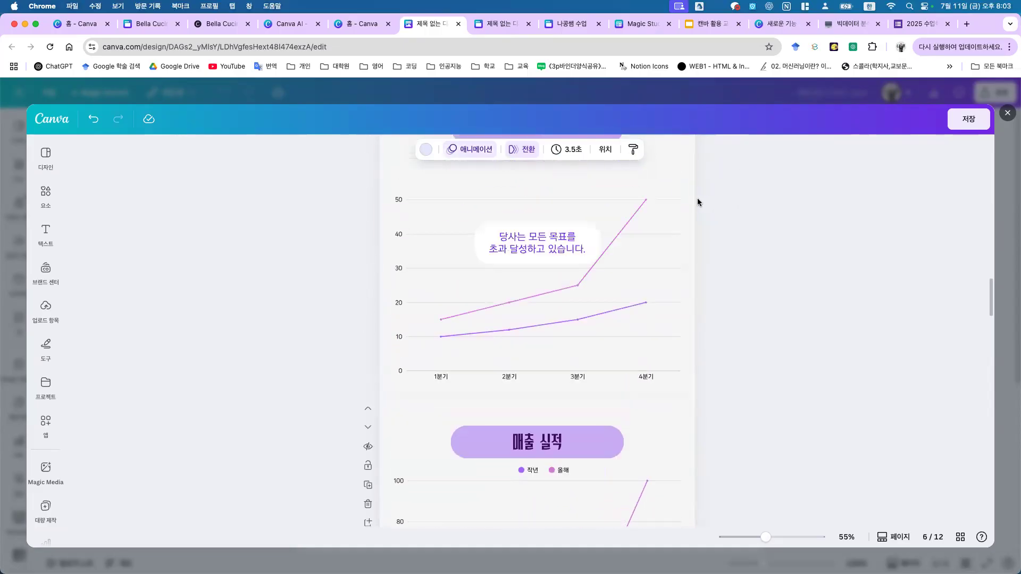
Step: Rewrite the cover title's three lines as 캔바를 / 활용하는 / 수업
click(619, 218)
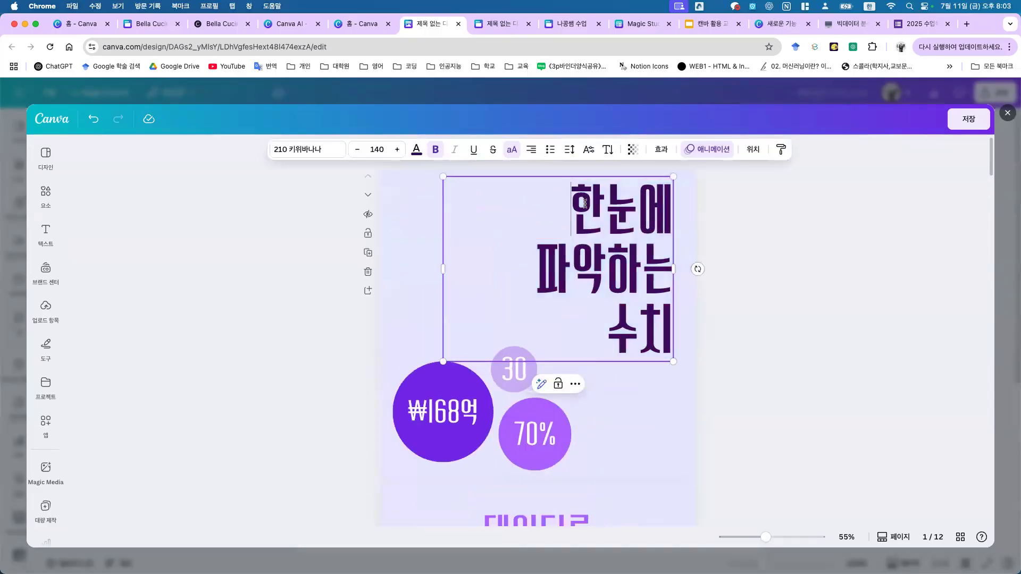
double_click(581, 202)
key(Left)
double_click(593, 206)
text(캔바를)
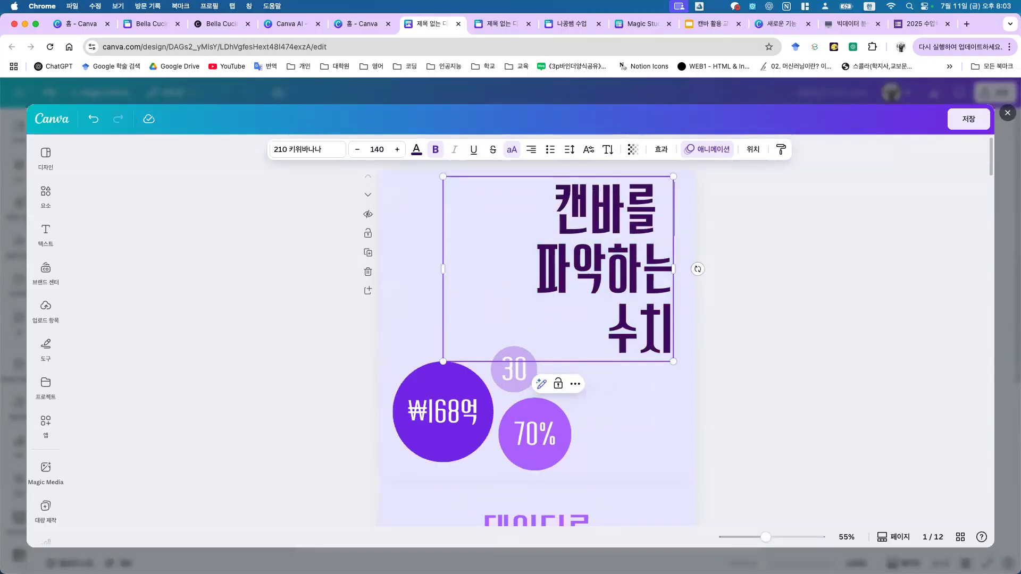
key(Down)
key(shift+Home)
key(BackSpace)
text(활용한)
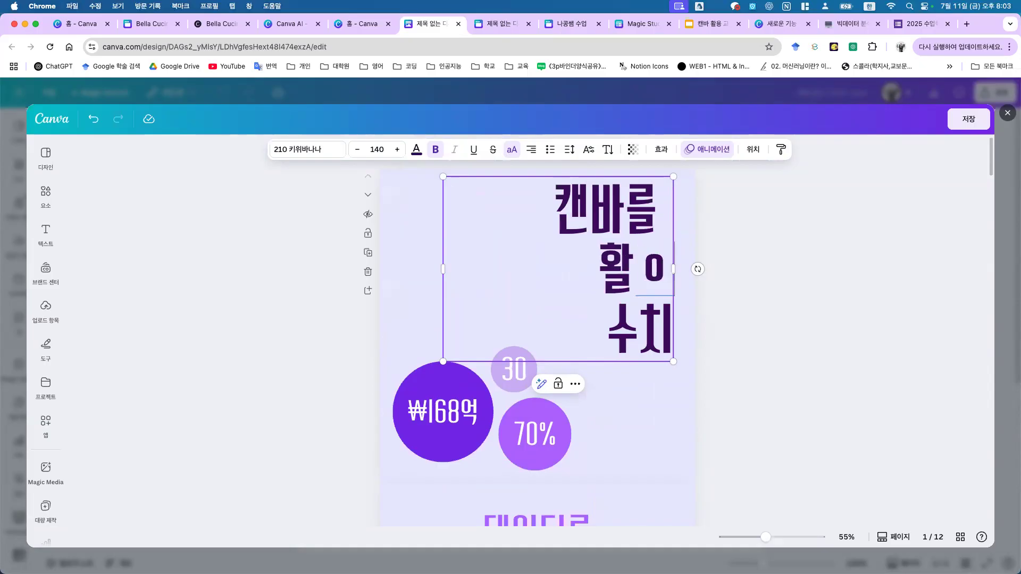
text(는)
key(Down)
key(shift+Home)
key(BackSpace)
text(수업)
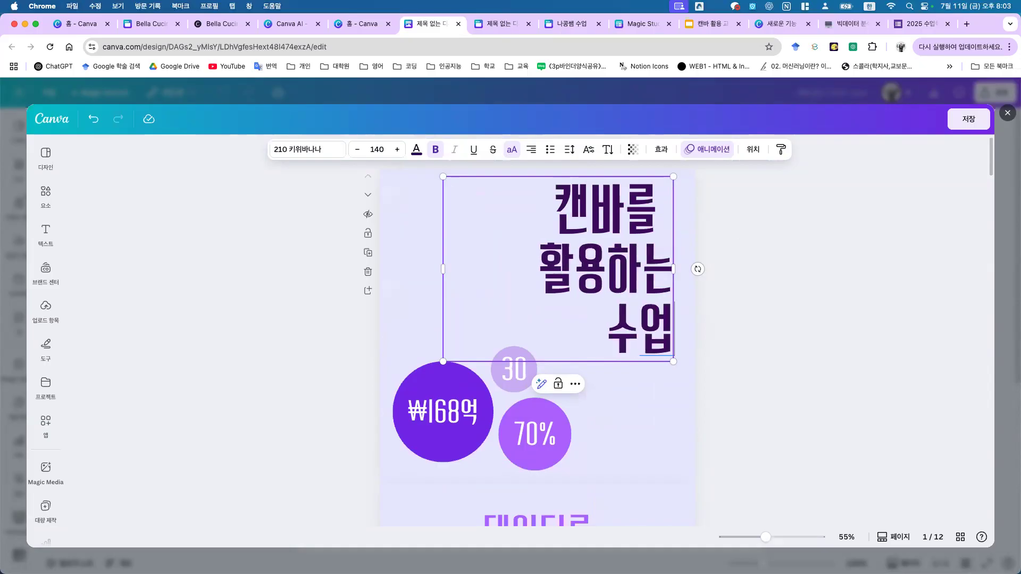
click(183, 246)
click(45, 194)
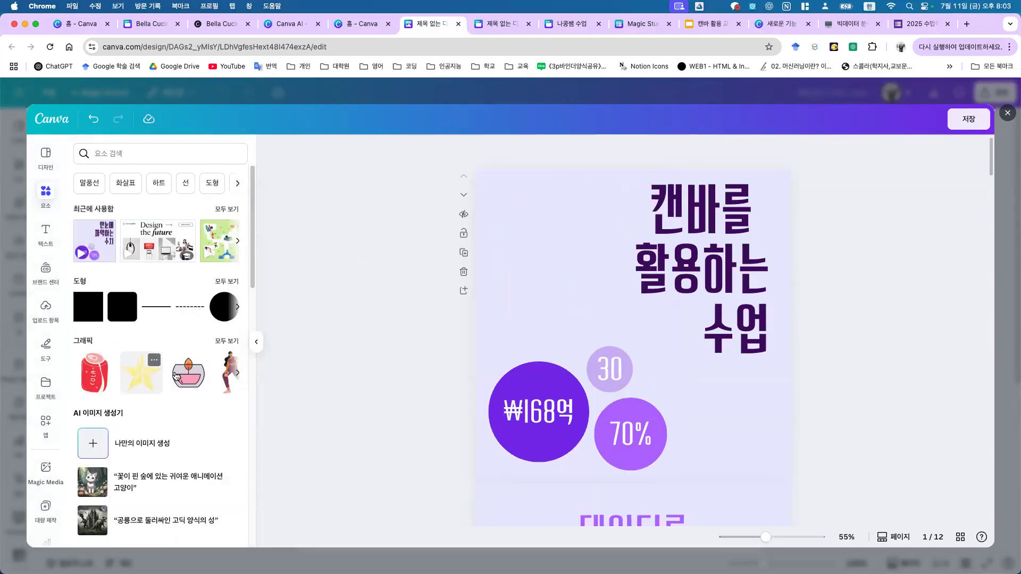
Step: Put the cola can graphic at the page's top left, animate it with 파노라마, and save
drag(120, 372, 572, 241)
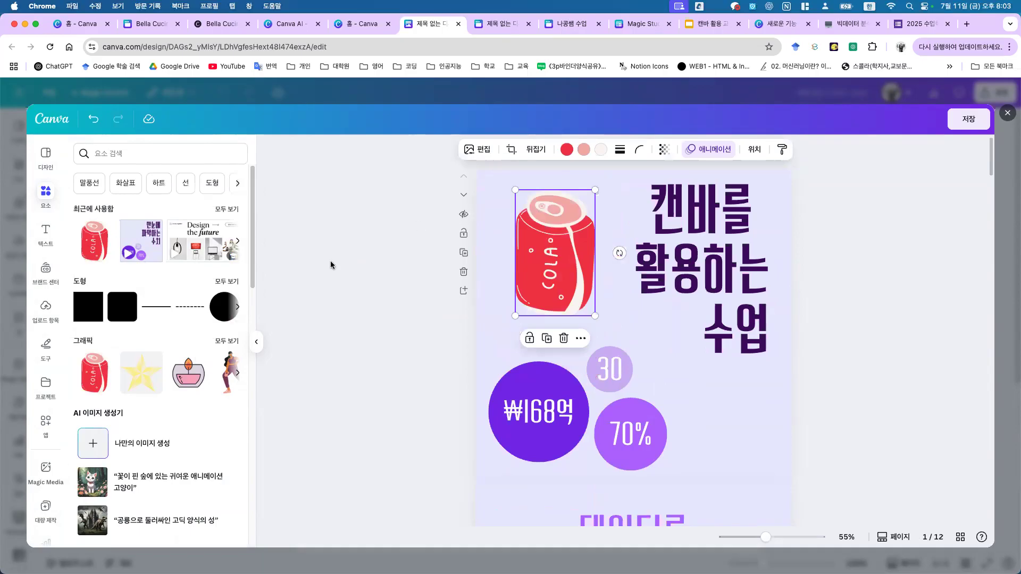
click(703, 149)
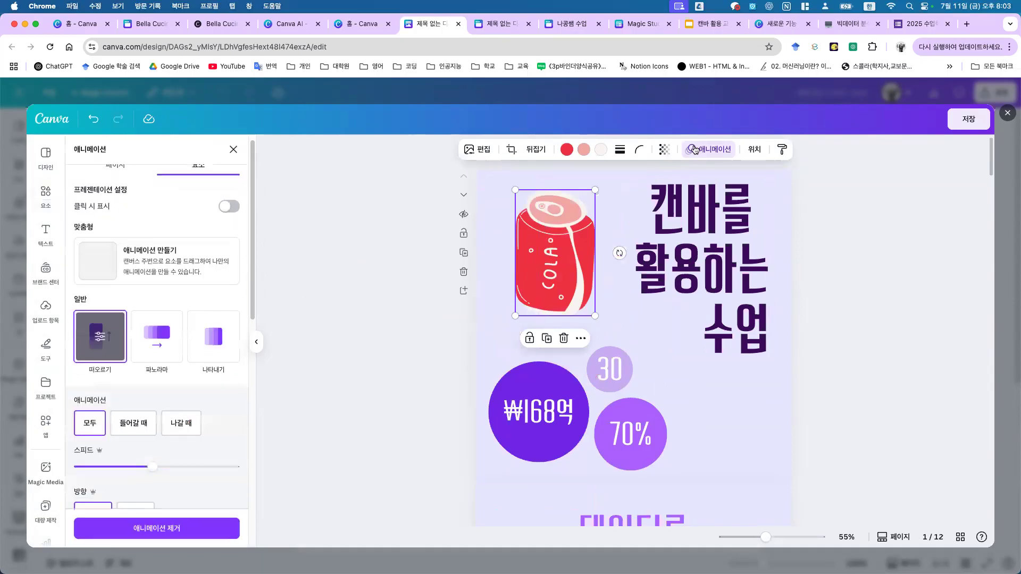
click(169, 344)
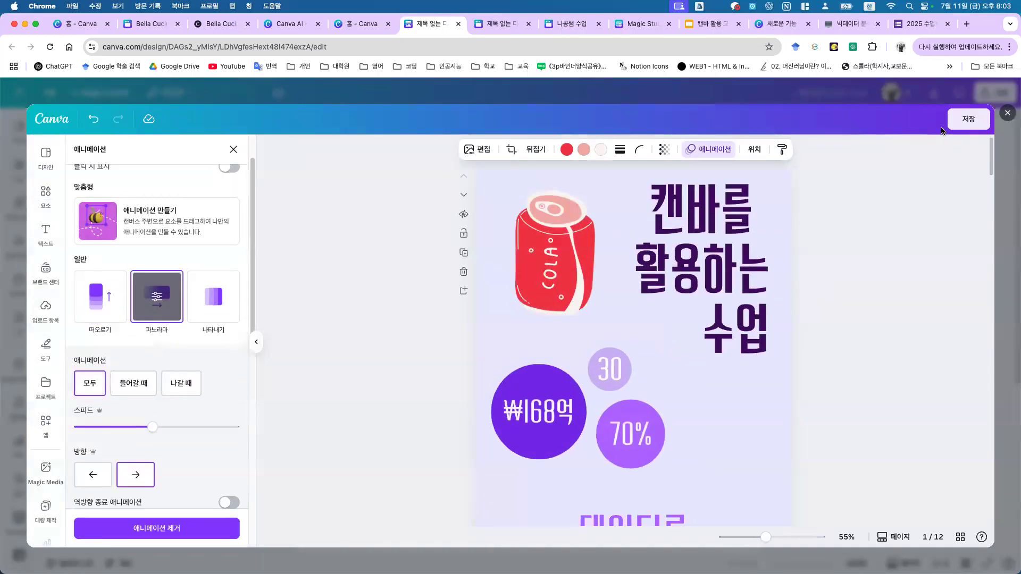
click(969, 119)
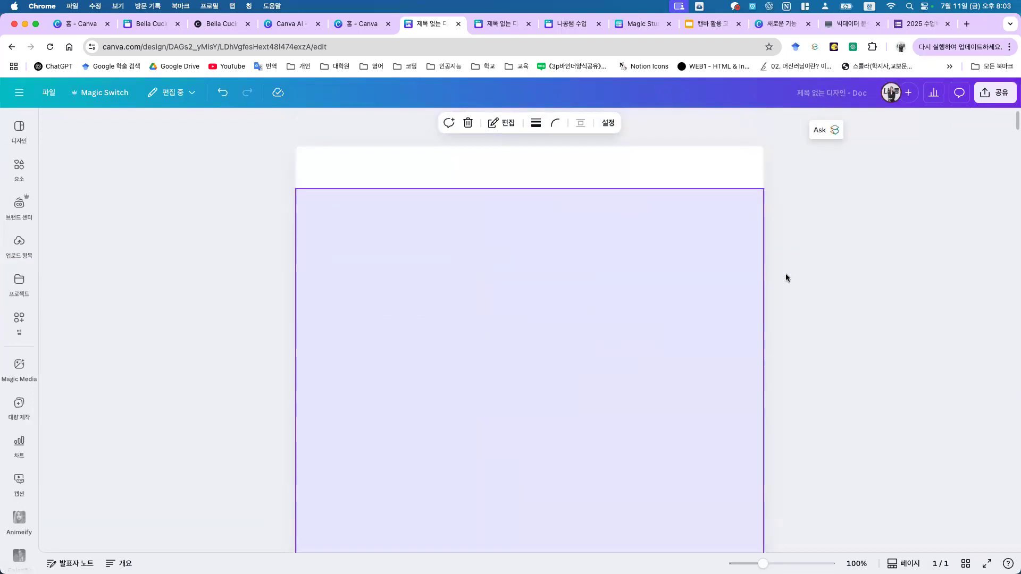
scroll(786, 277, down, 3)
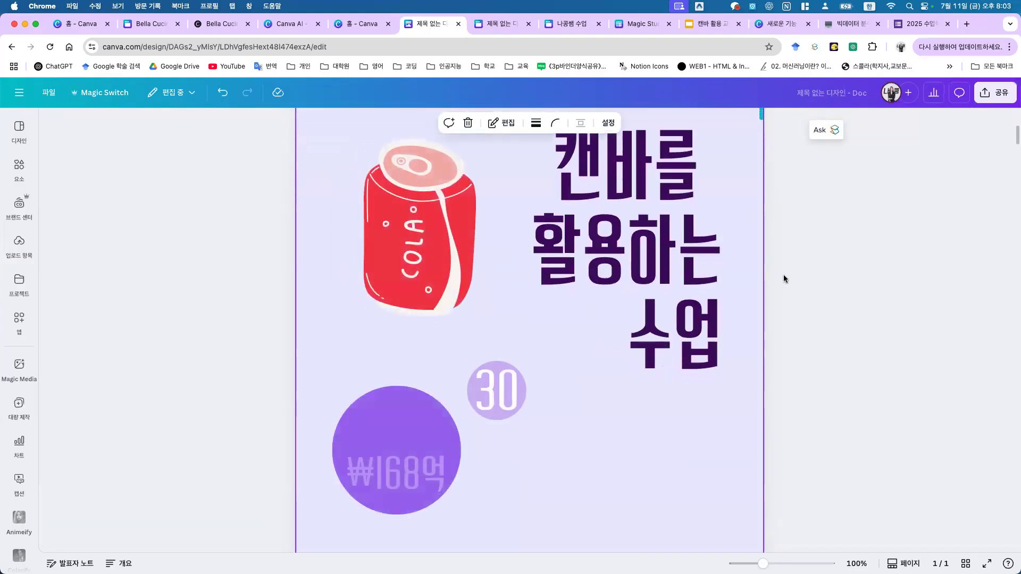
scroll(783, 274, down, 5)
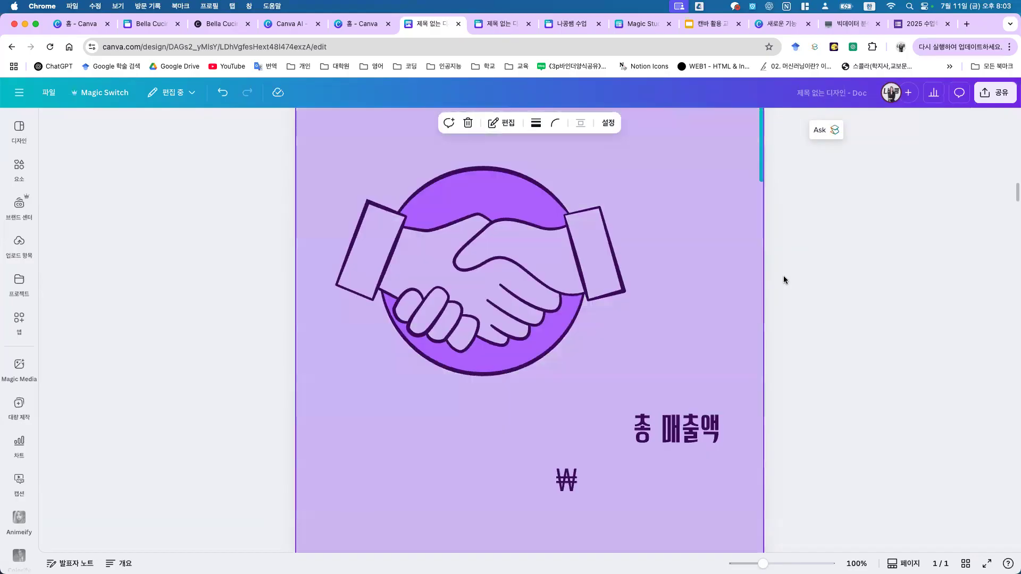
scroll(777, 281, down, 8)
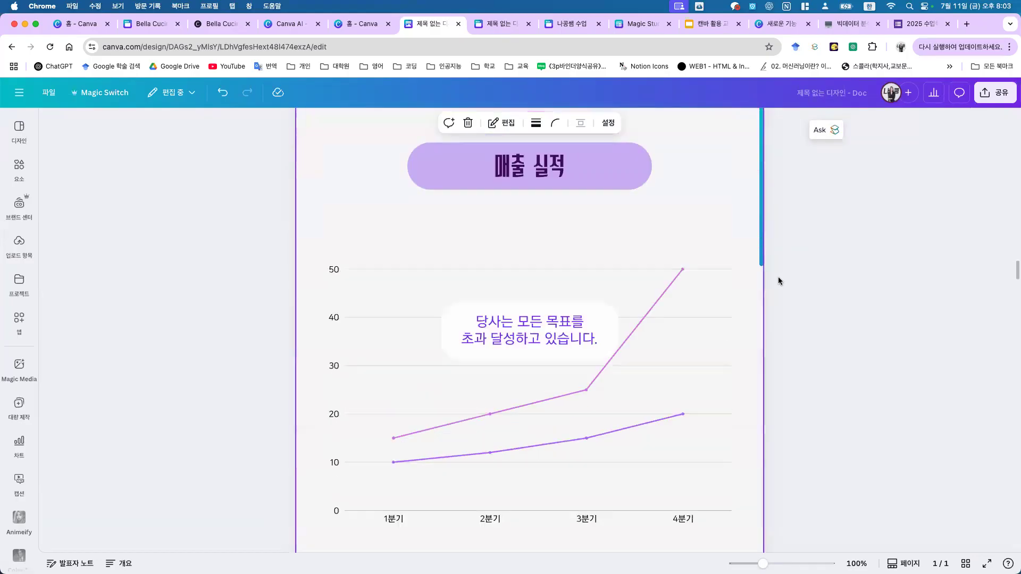
scroll(772, 277, down, 10)
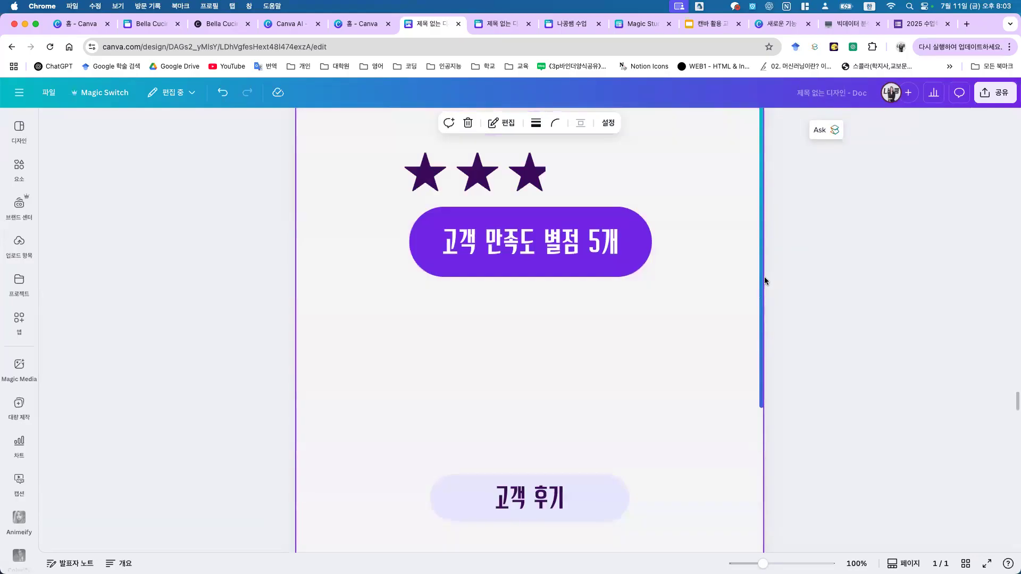
scroll(760, 276, down, 10)
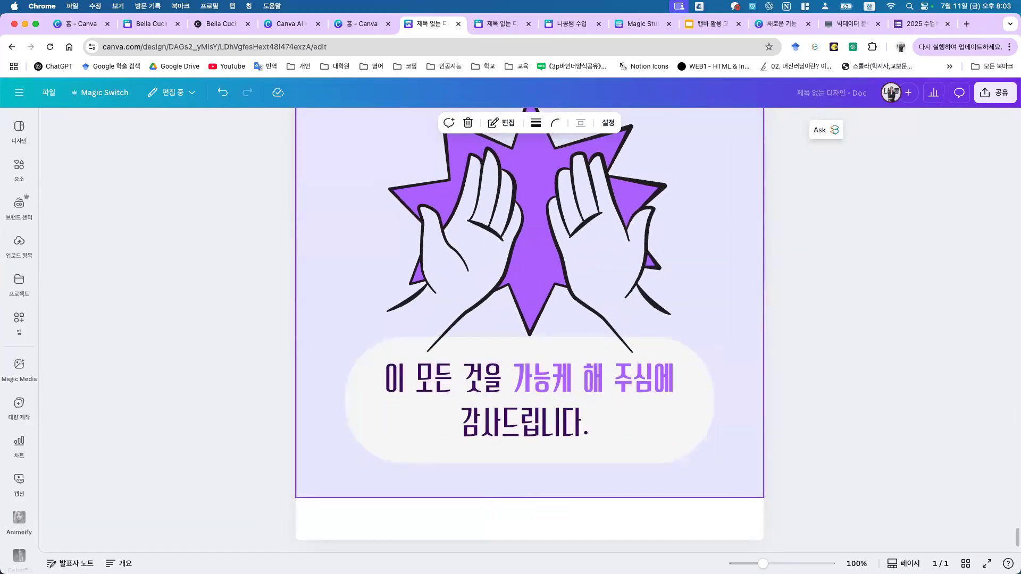
Step: Publish the Doc as a website and scroll through the live canva.site page
click(995, 93)
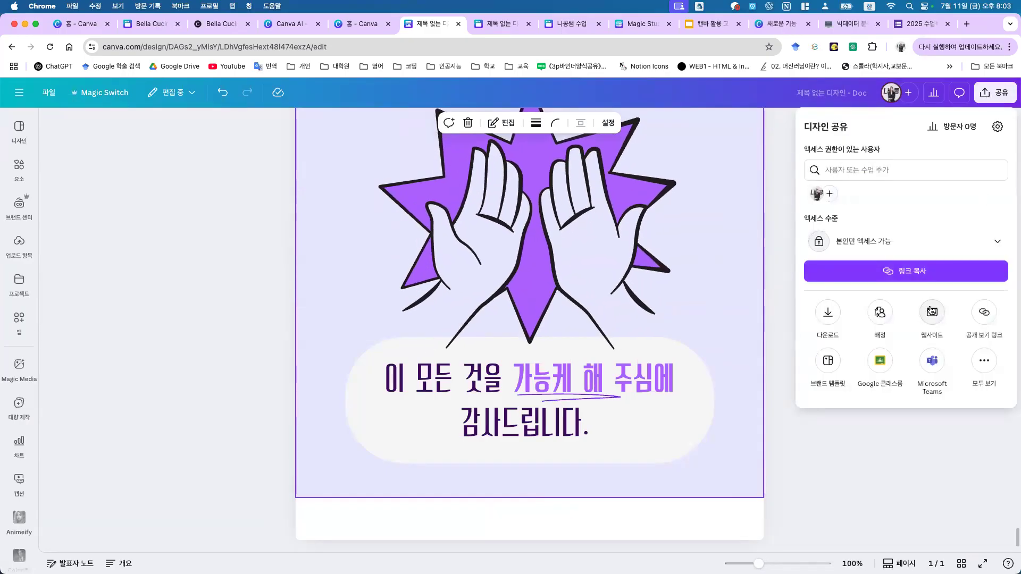
click(931, 314)
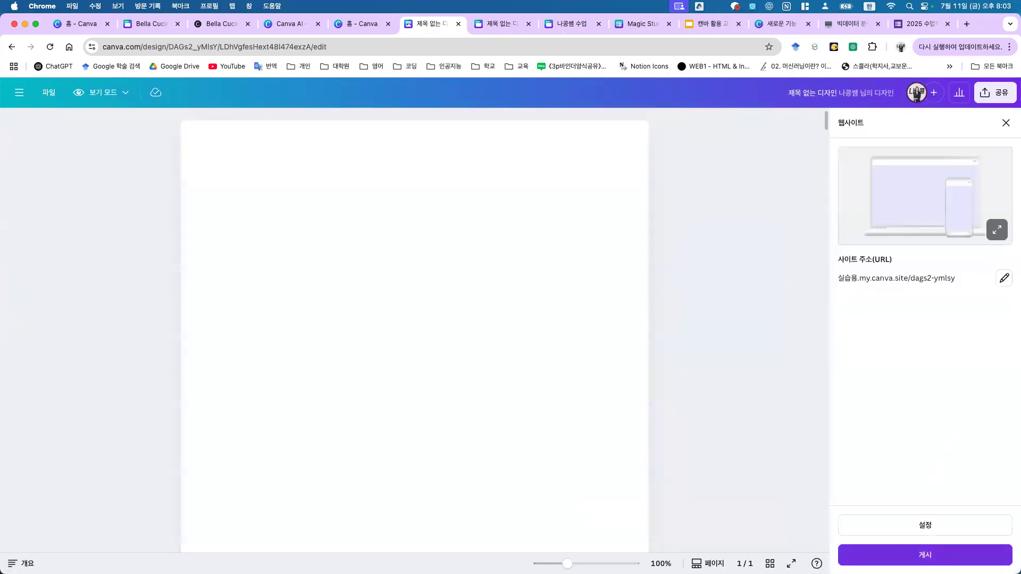
click(914, 557)
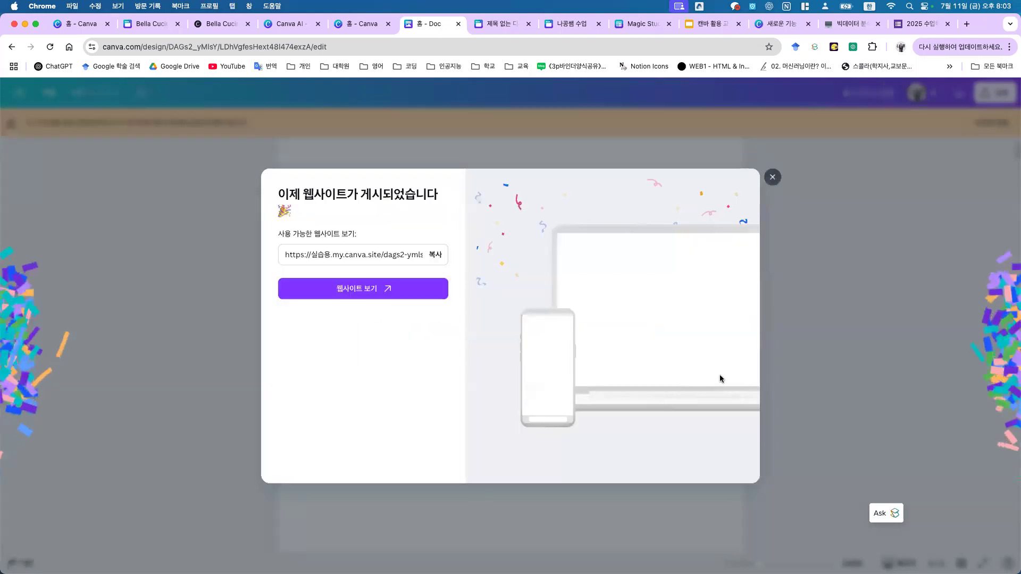
click(362, 287)
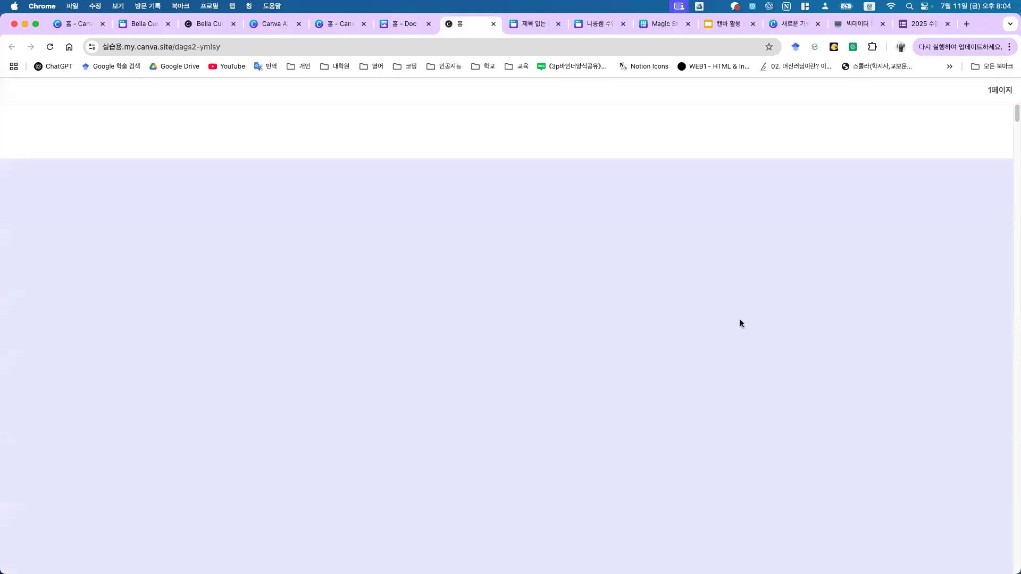
scroll(726, 309, down, 10)
scroll(700, 277, down, 15)
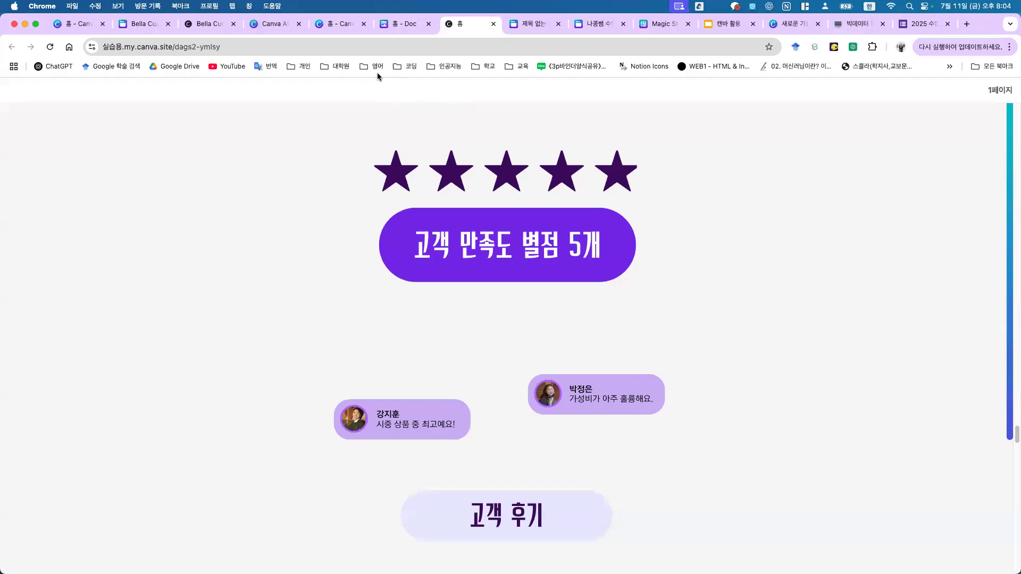
Step: Check slide 105 about scrollable Doc designs in Google Slides, then return to Canva
click(727, 25)
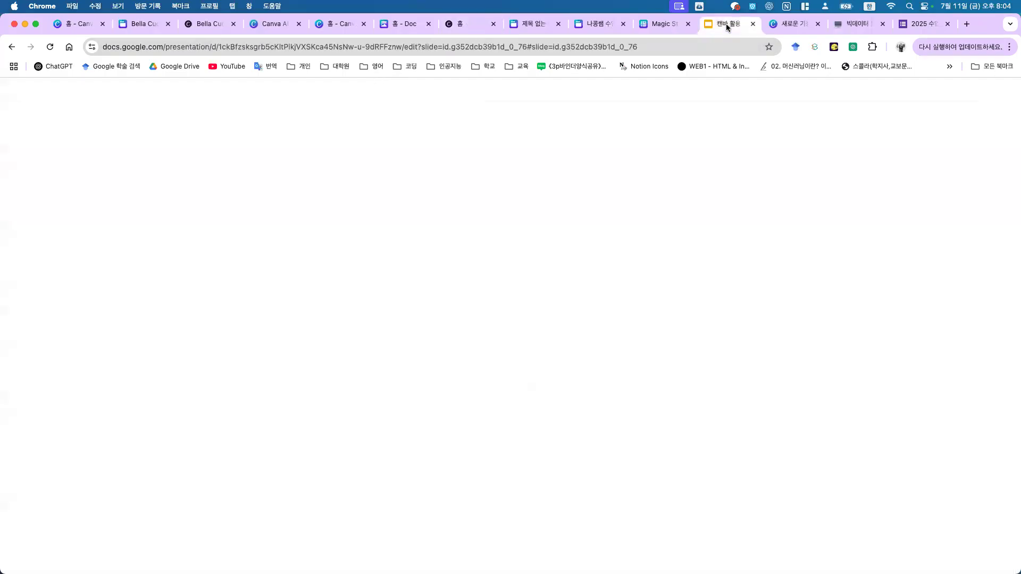
click(68, 462)
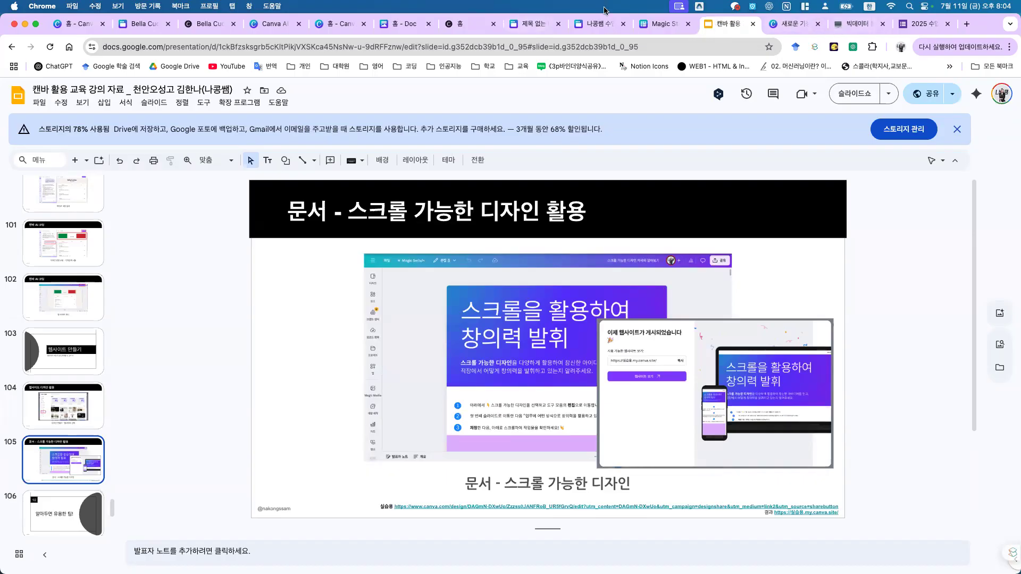
click(777, 22)
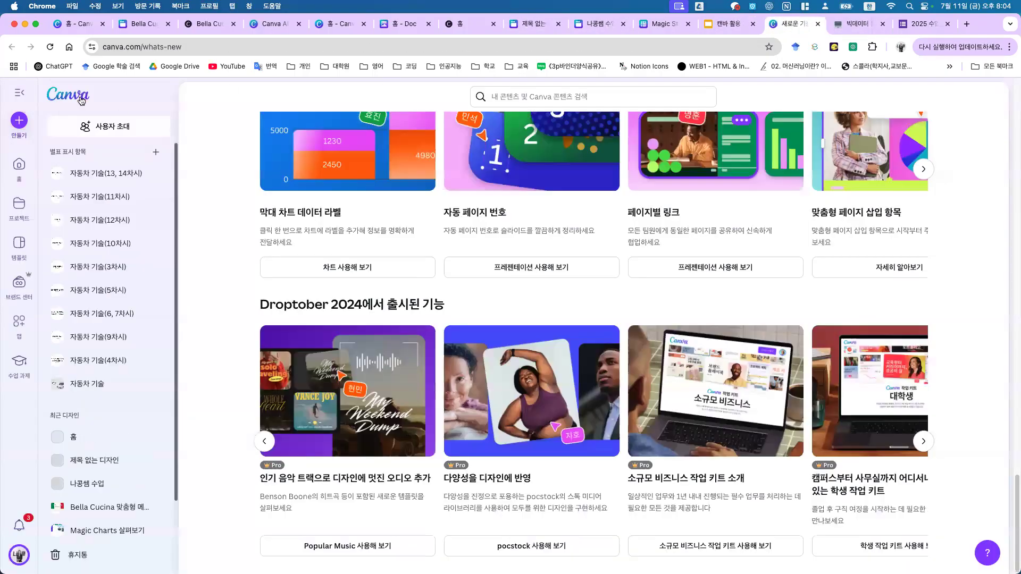
Step: Create a new blank whiteboard design from the Canva home page
click(72, 93)
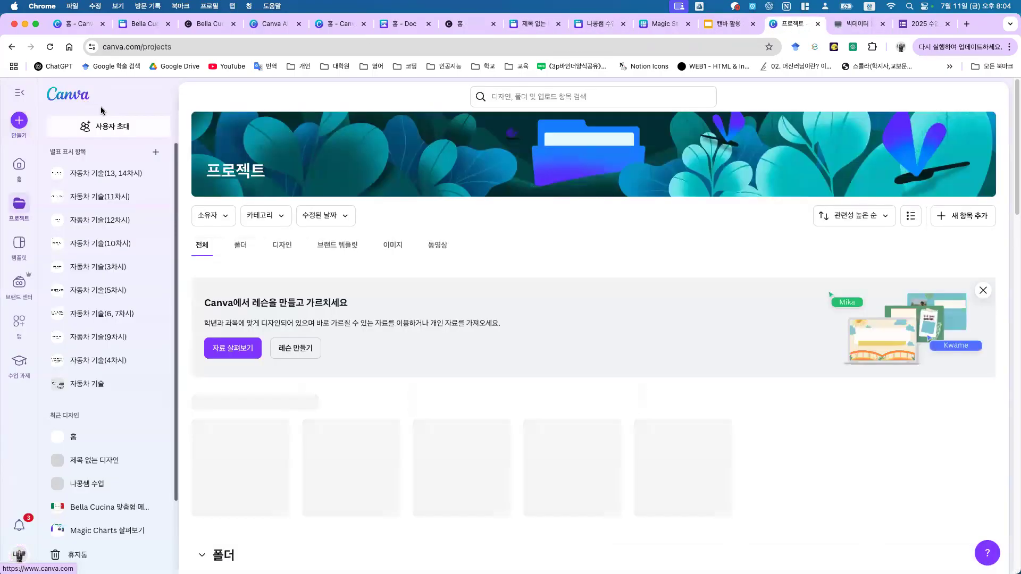
click(63, 96)
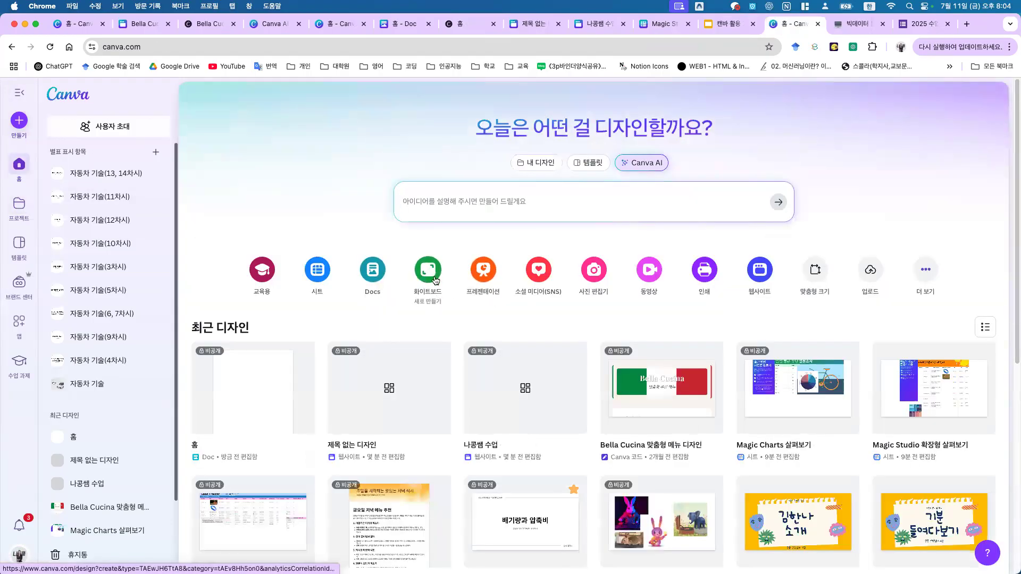
click(428, 270)
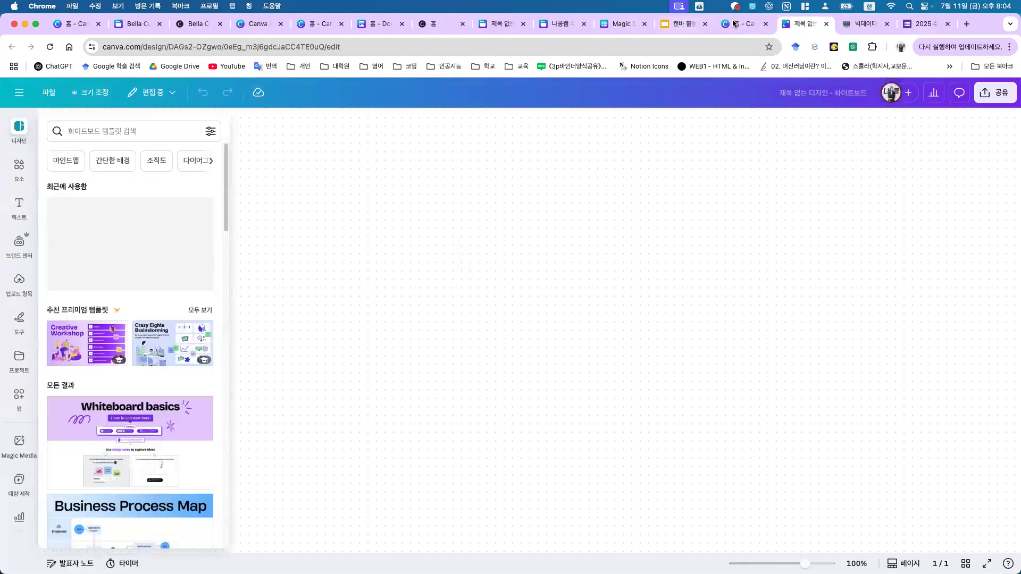
click(735, 24)
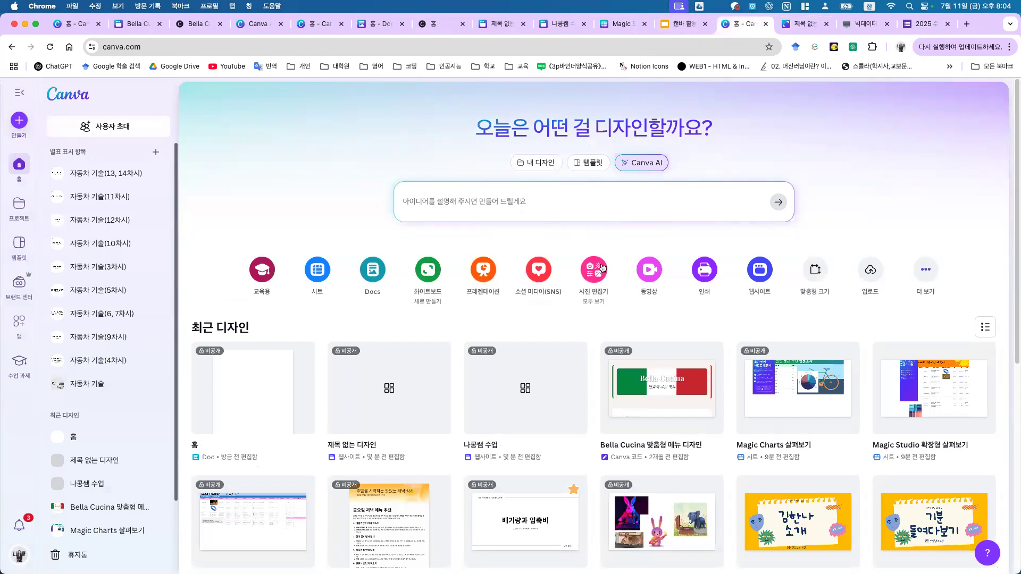
click(805, 21)
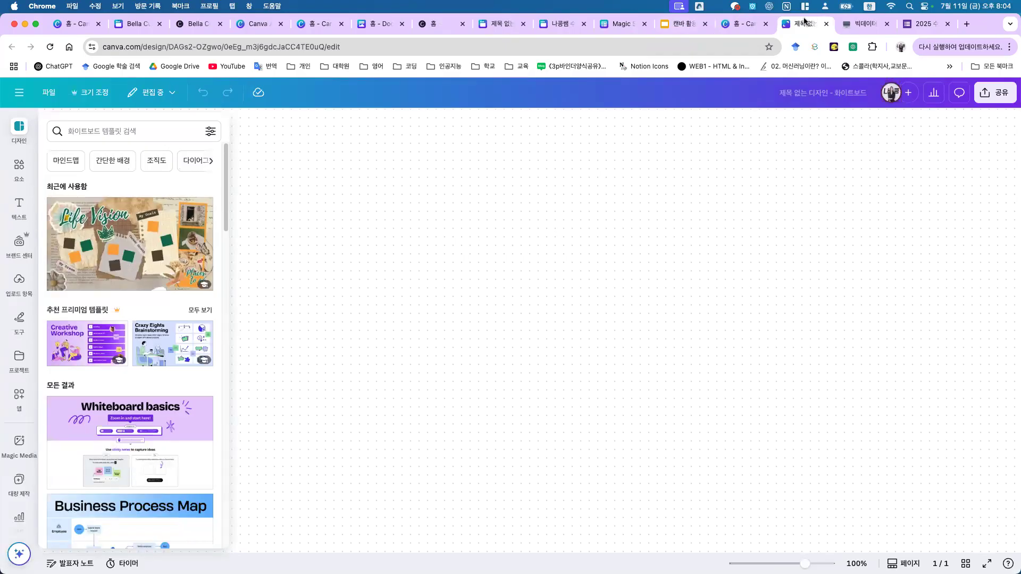
Step: Fill the whiteboard with the Lean Canvas template's nine blocks
scroll(175, 372, down, 10)
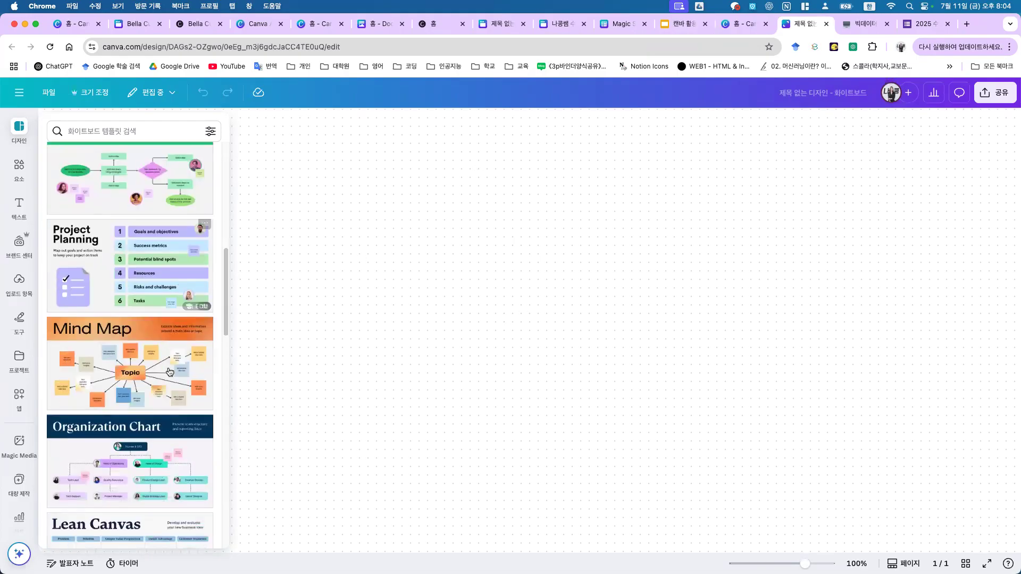
scroll(166, 359, down, 2)
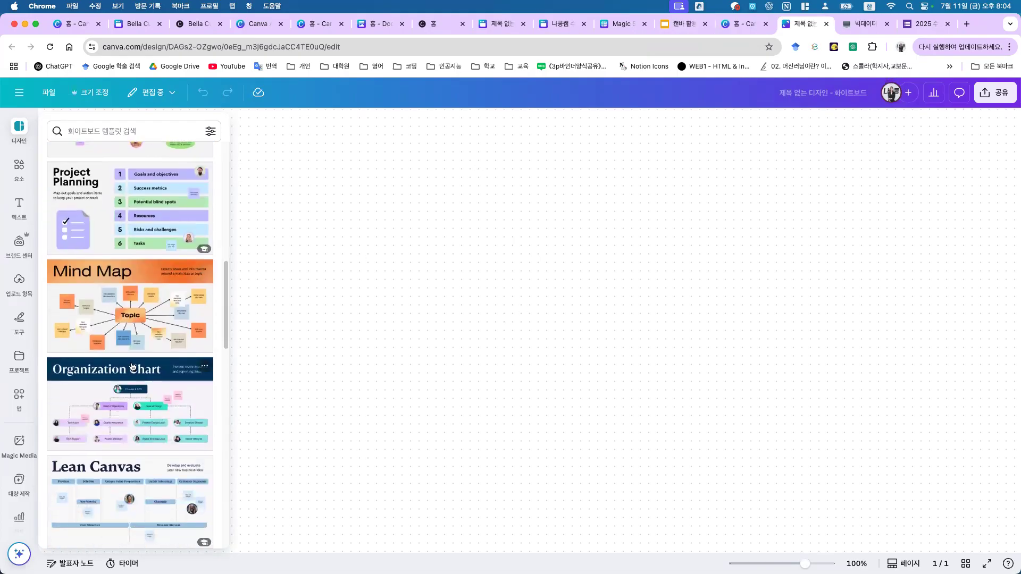
click(158, 465)
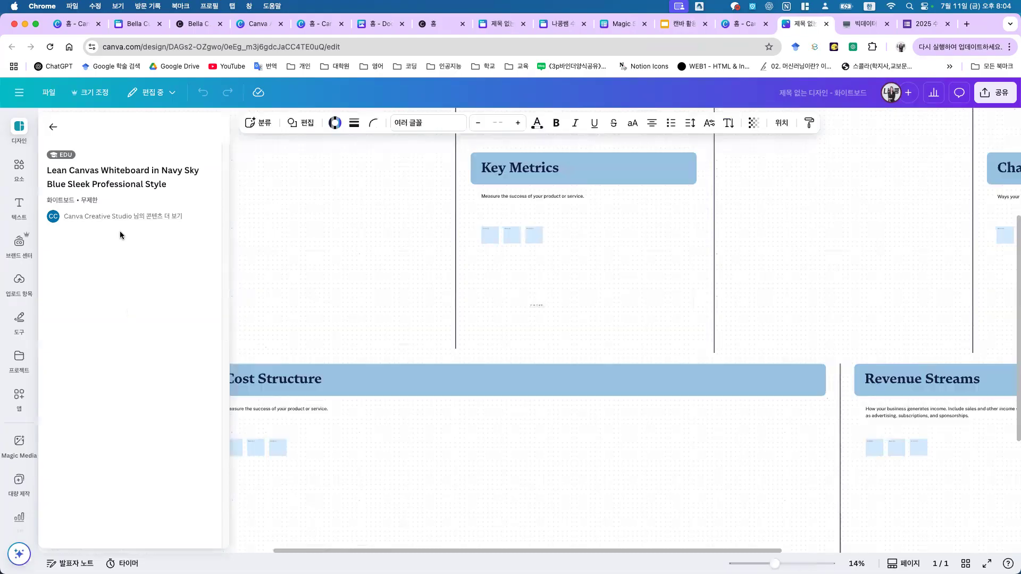
click(908, 394)
scroll(862, 275, up, 4)
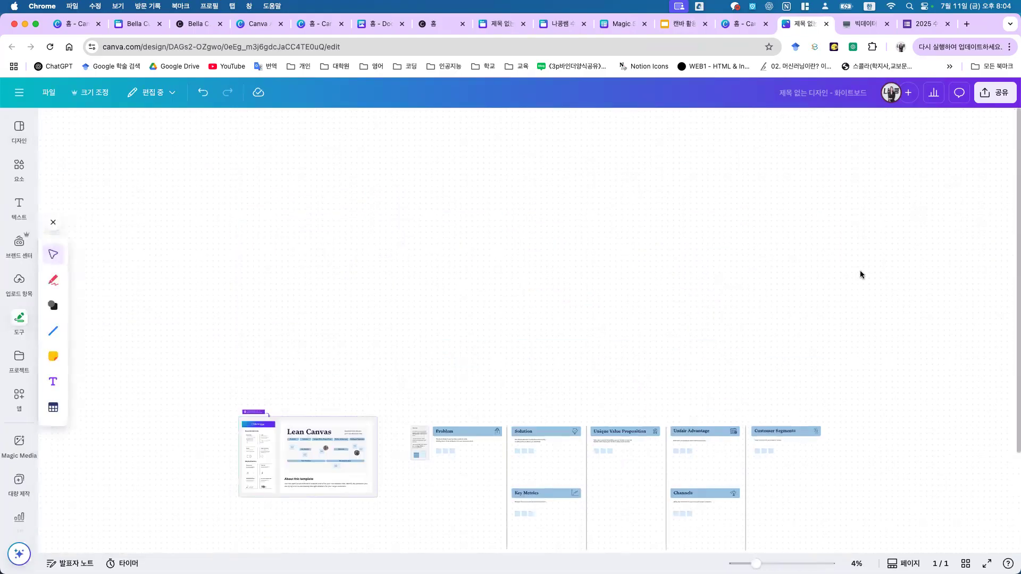
scroll(727, 431, down, 5)
scroll(633, 397, up, 2)
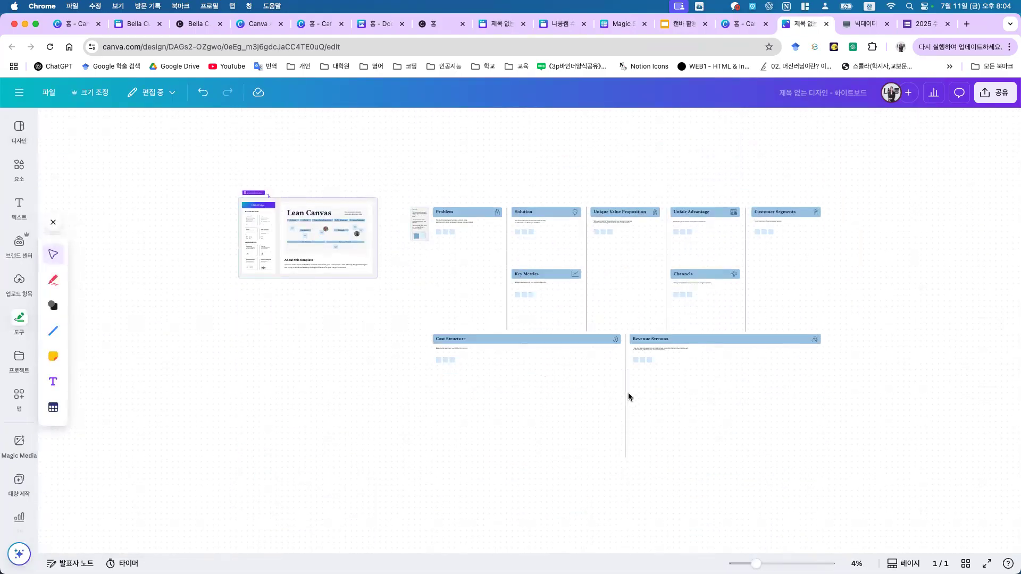
Step: Bring up the teacher's website design preview, then return to the home page
click(744, 24)
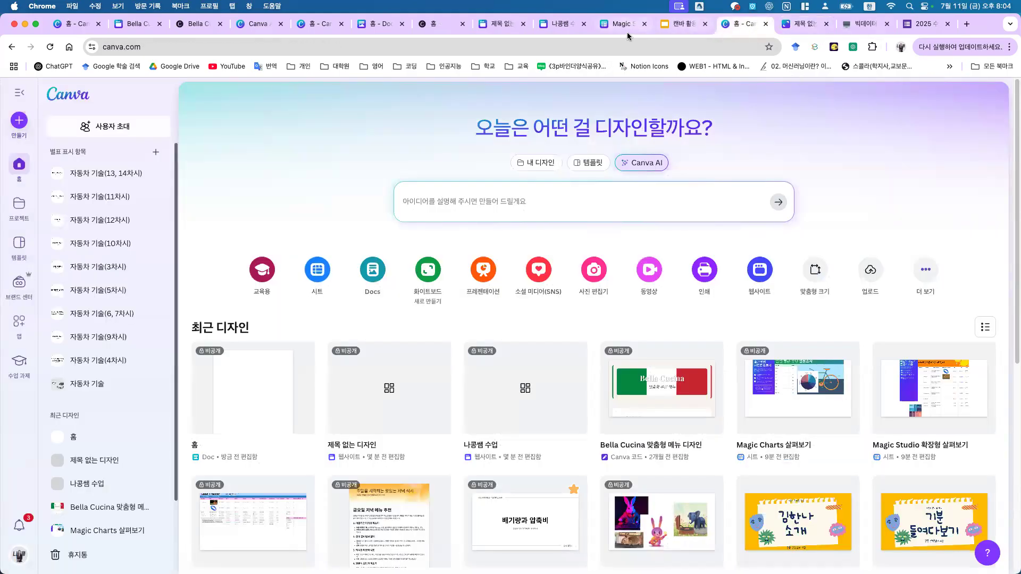
click(548, 28)
click(499, 24)
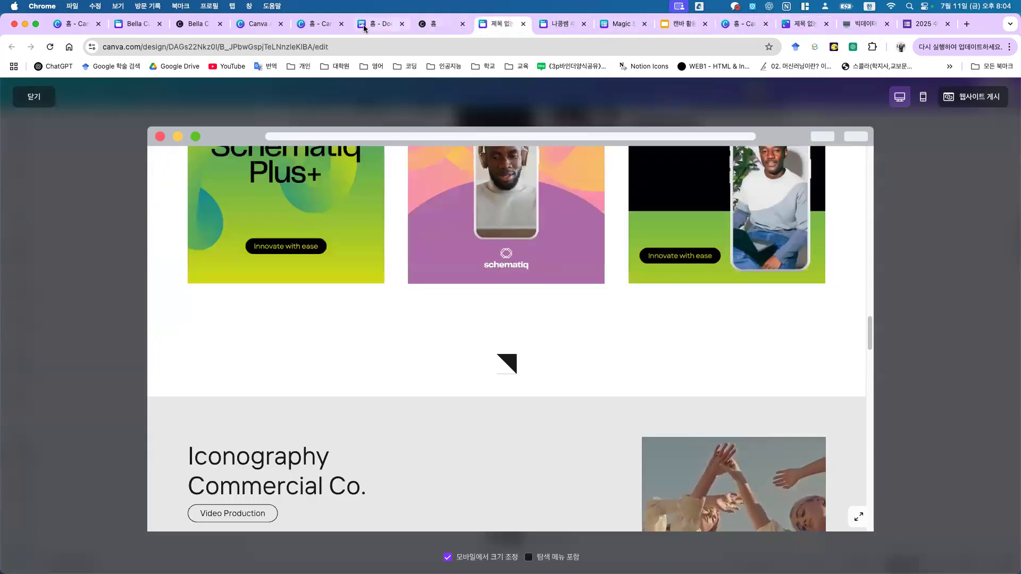
click(330, 26)
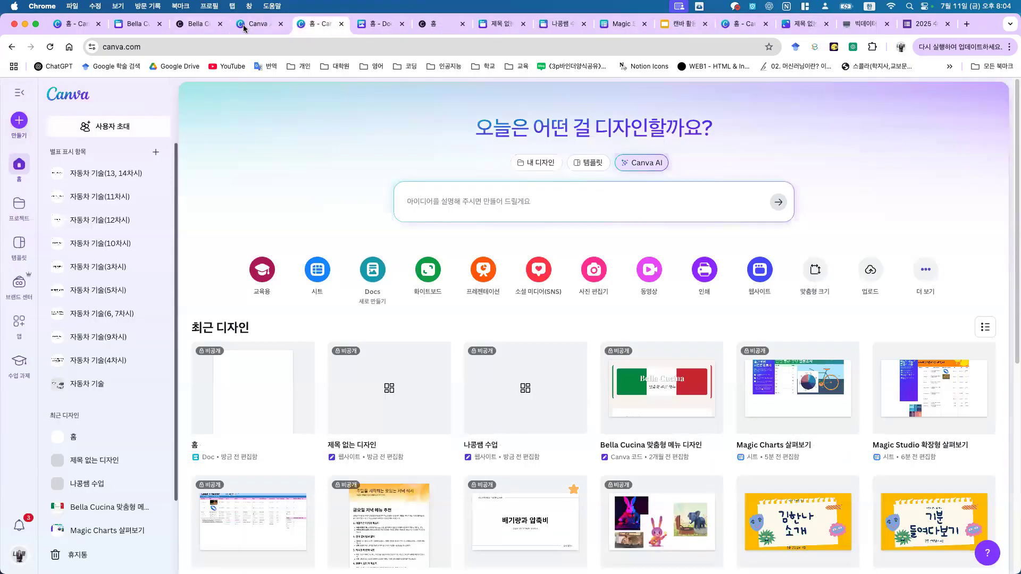
Step: Open the 기분 들여다보기 presentation from the Canva home page
click(250, 24)
click(74, 24)
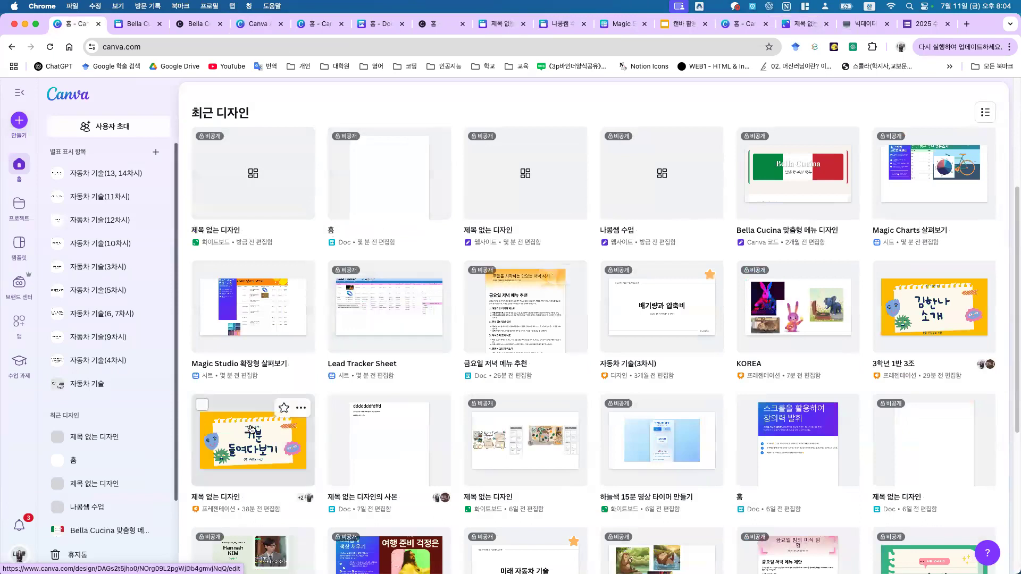
click(250, 429)
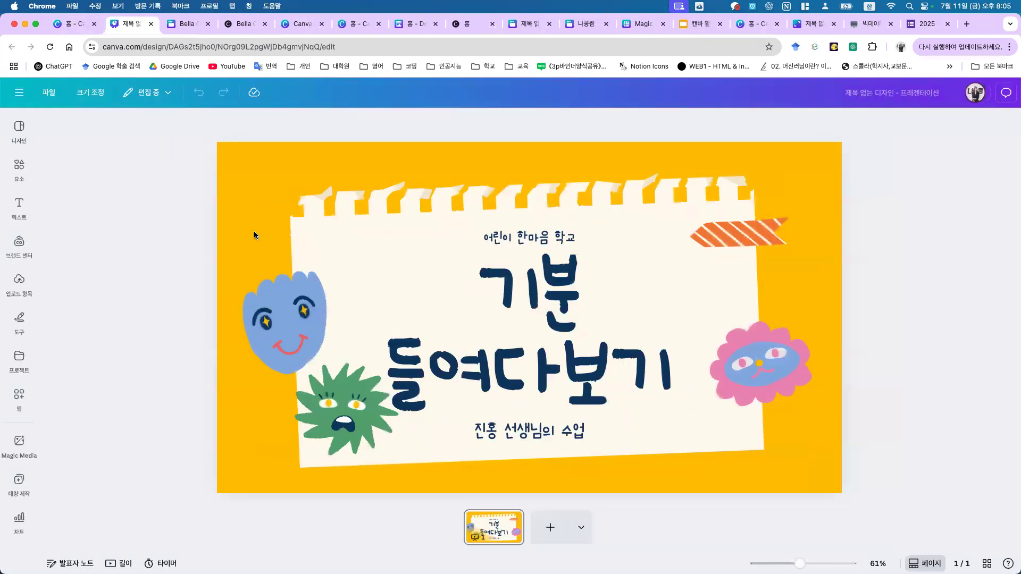
Step: Show the full list of frames in the Elements panel
click(21, 130)
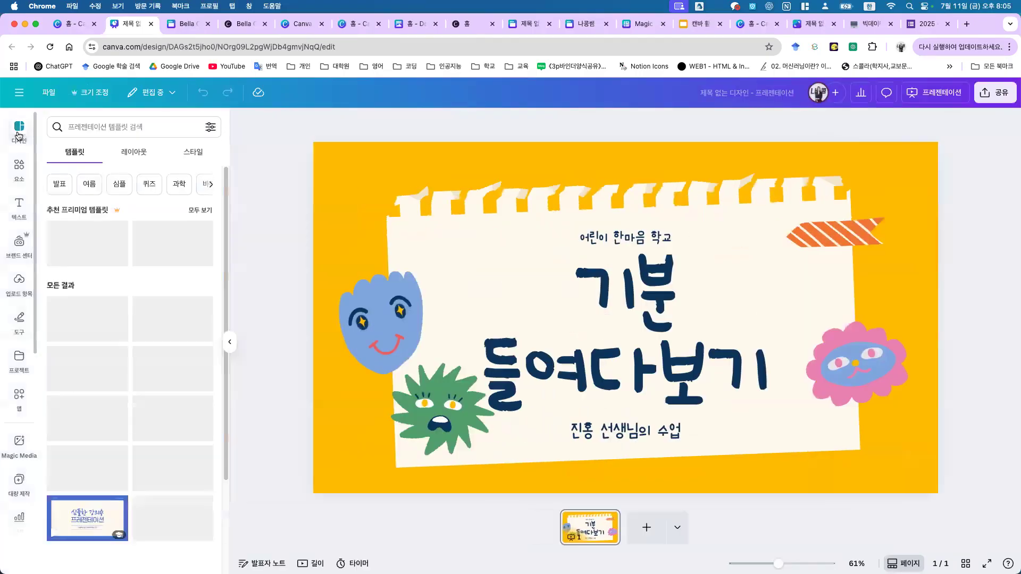
click(17, 167)
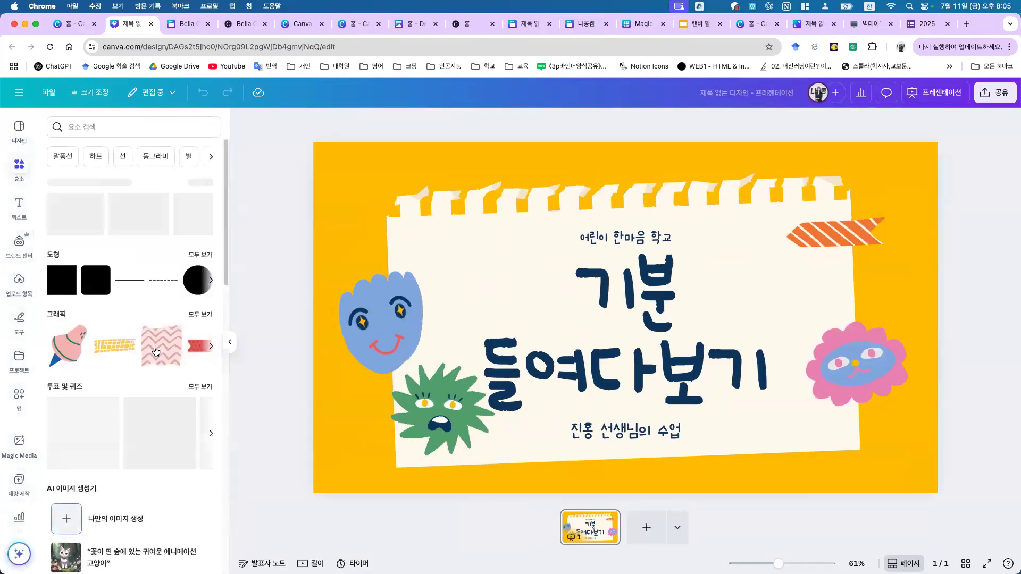
scroll(122, 377, down, 10)
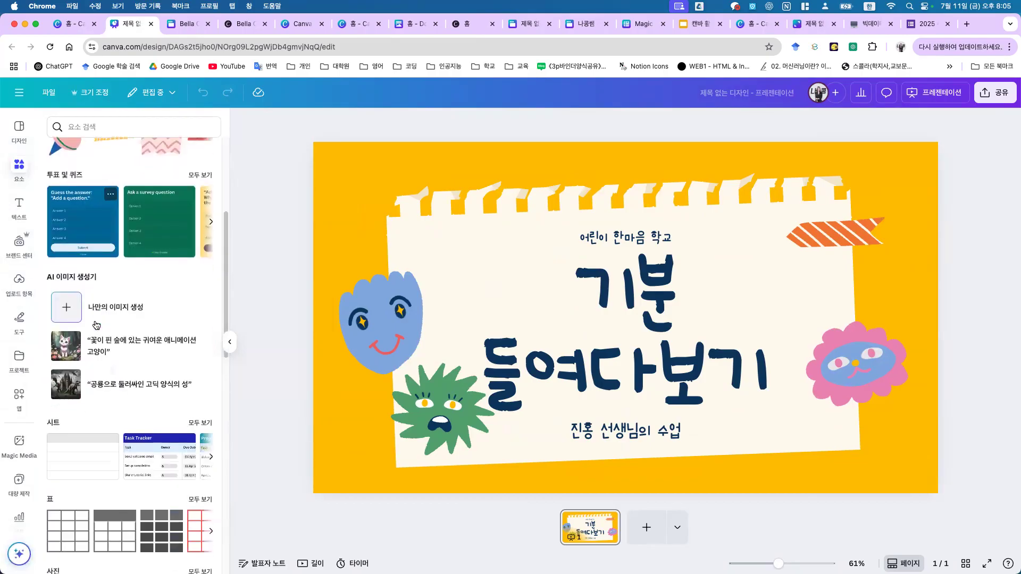
scroll(116, 397, down, 2)
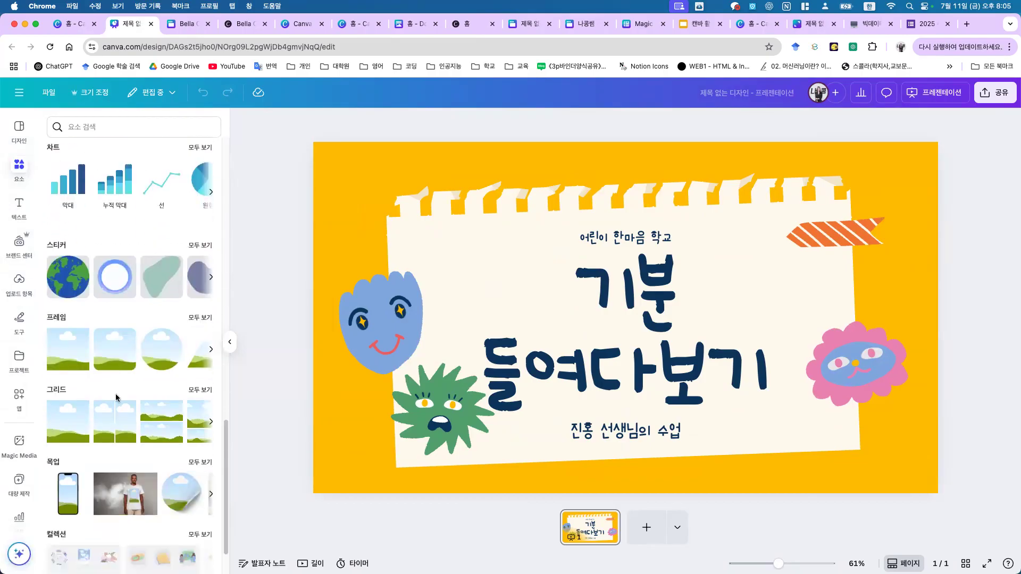
click(203, 318)
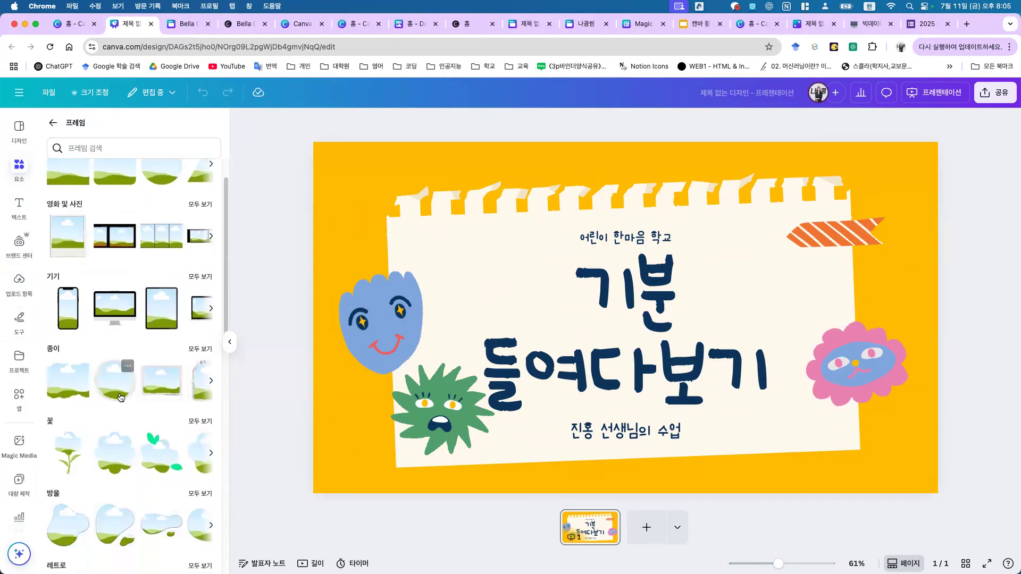
Step: Add a small round torn-paper frame to the left of the title
click(123, 366)
drag(614, 281, 436, 215)
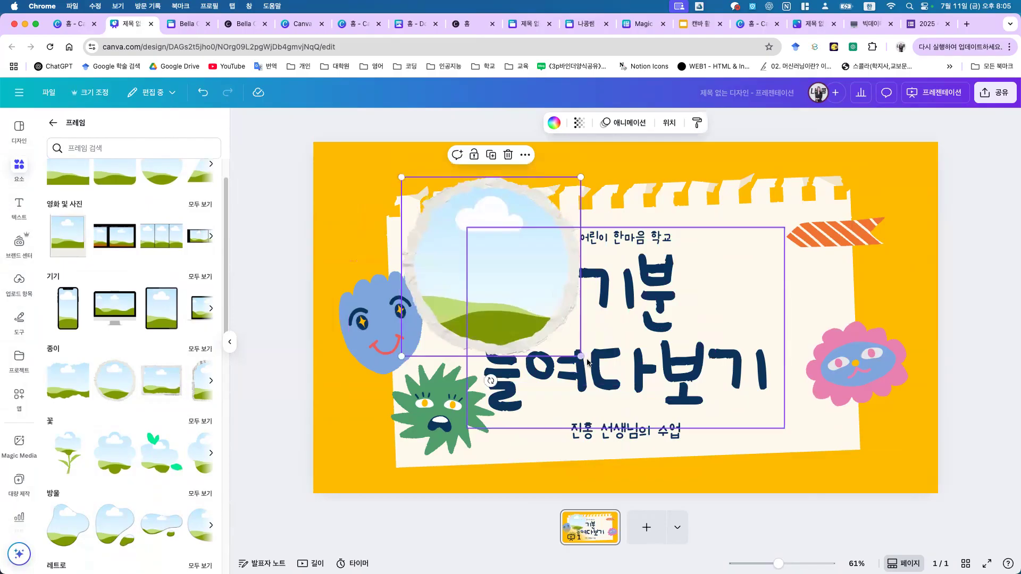
drag(581, 356, 556, 315)
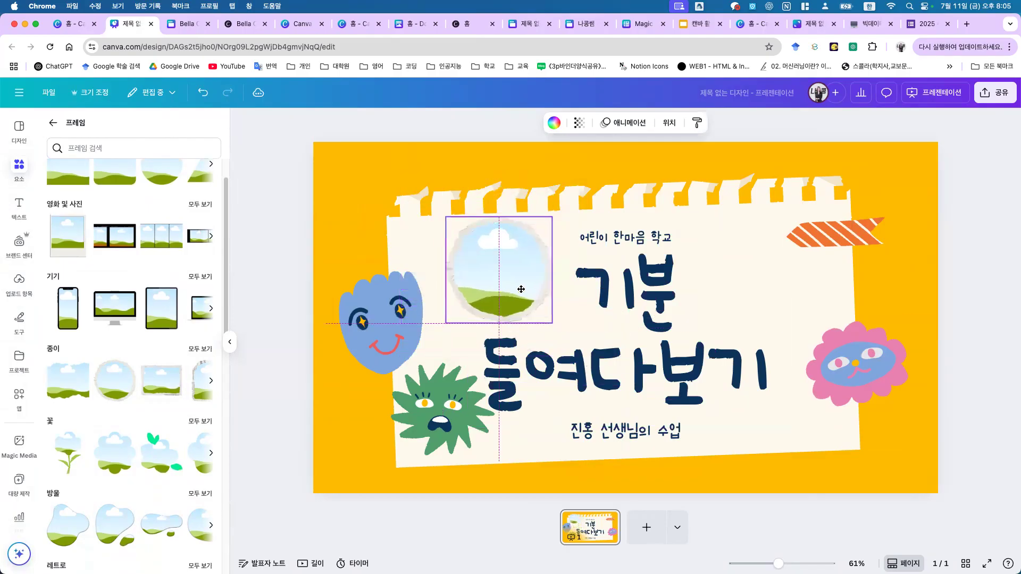
Step: Add a shrunken blob-shaped frame beside the word 기분
scroll(117, 466, down, 2)
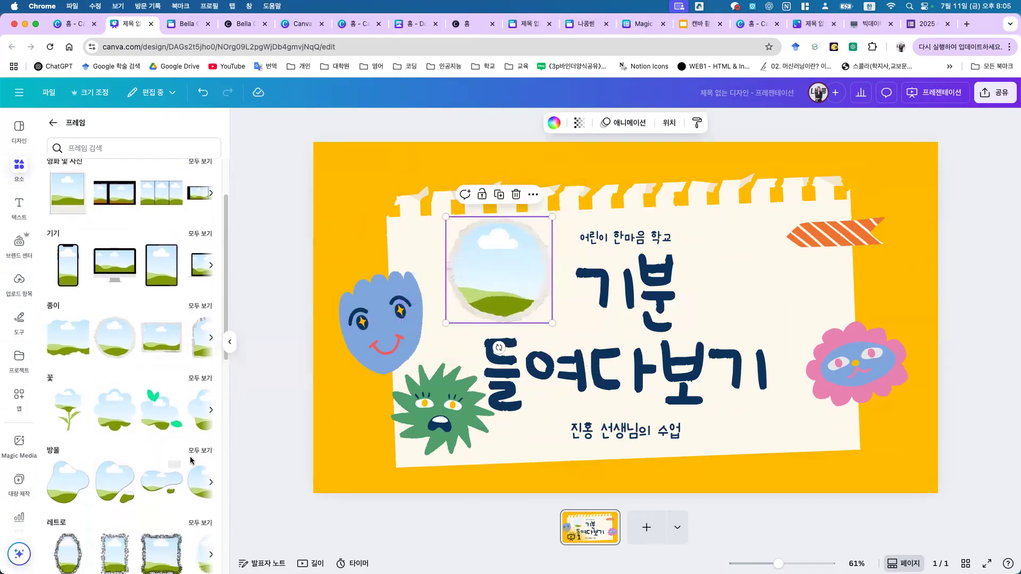
click(211, 411)
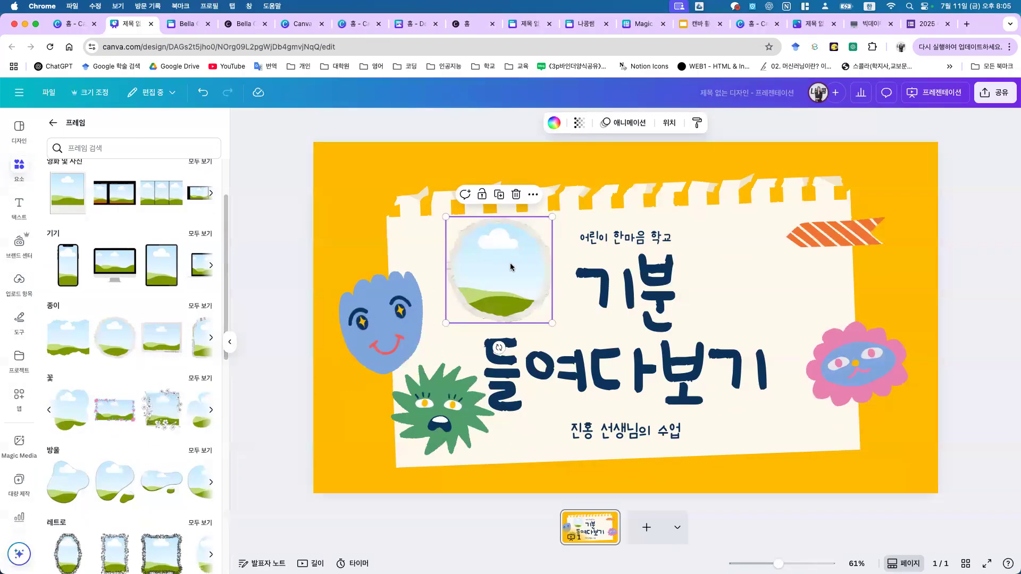
click(162, 481)
drag(793, 411, 626, 318)
drag(548, 277, 784, 292)
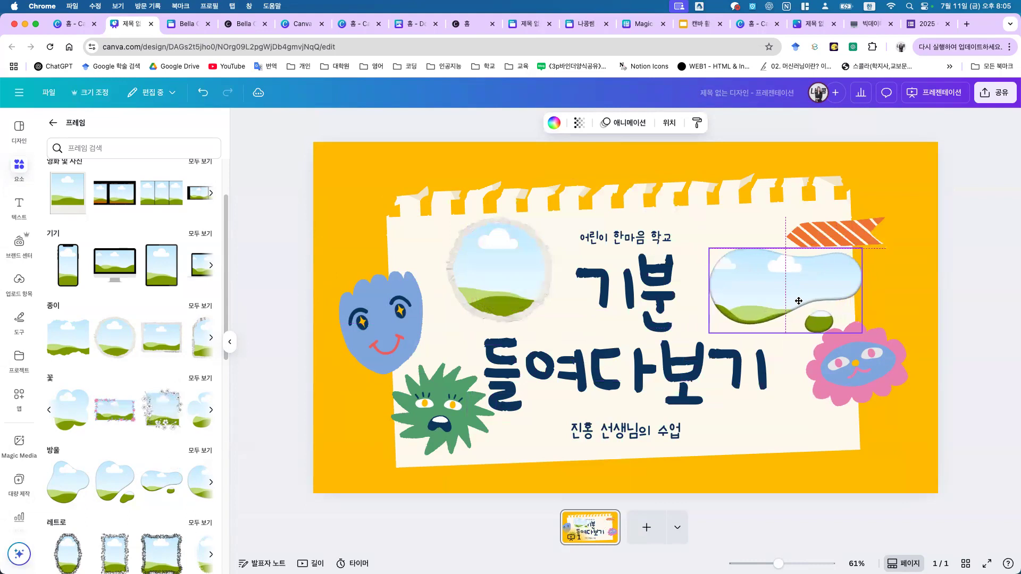
click(53, 122)
scroll(110, 271, down, 5)
scroll(110, 271, up, 6)
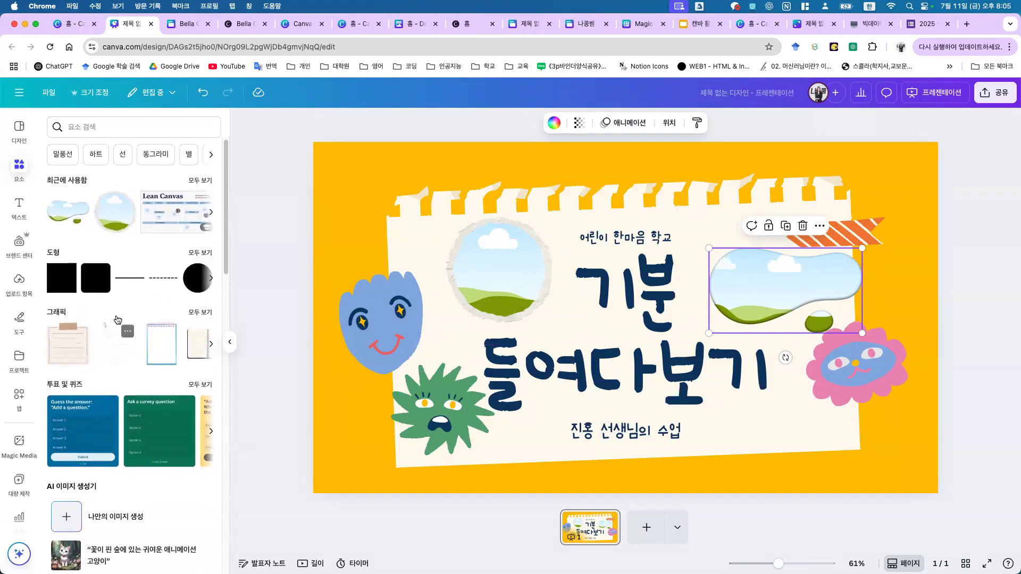
Step: Search Elements for 풍경 and filter the results to photos
click(160, 129)
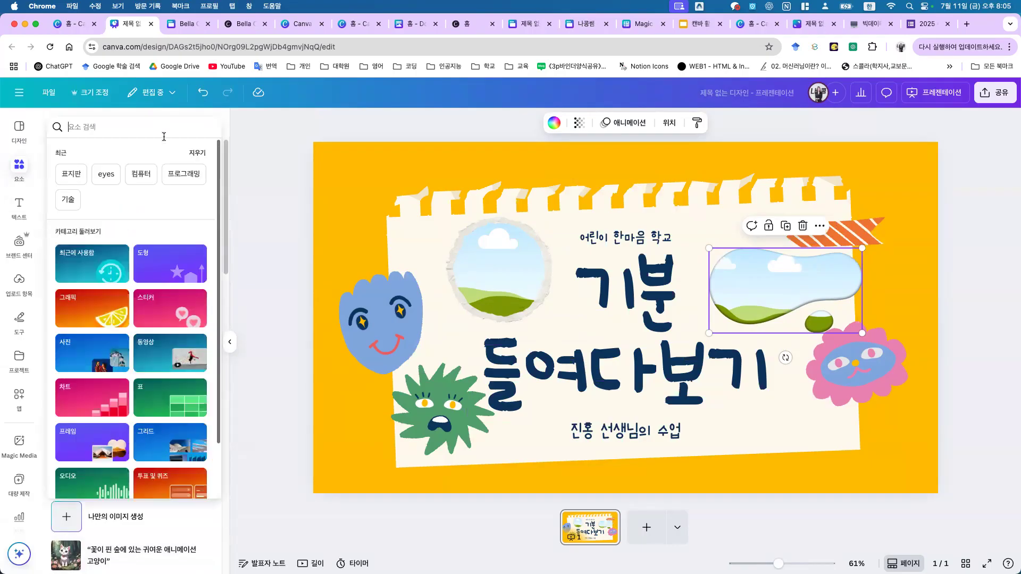
text(풍경)
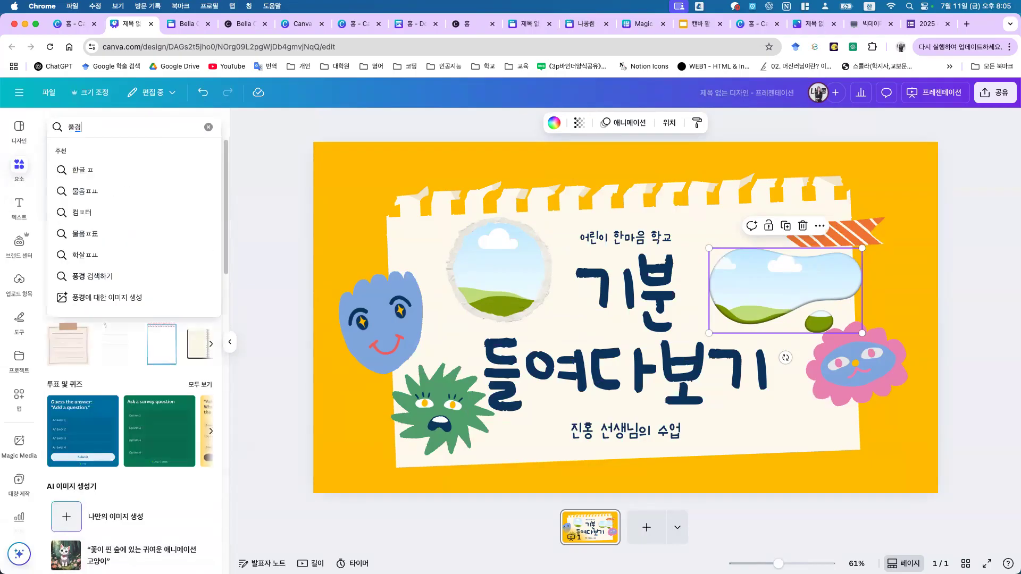
key(Return)
click(107, 153)
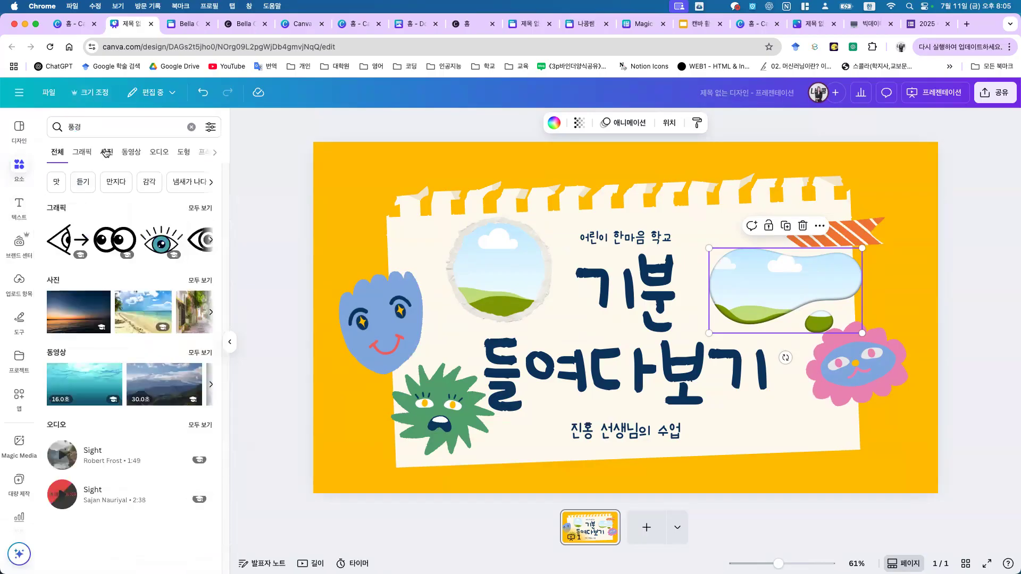
Step: Place the Eiffel Tower photo in the round frame and the cat photo in the blob frame
drag(162, 298, 483, 255)
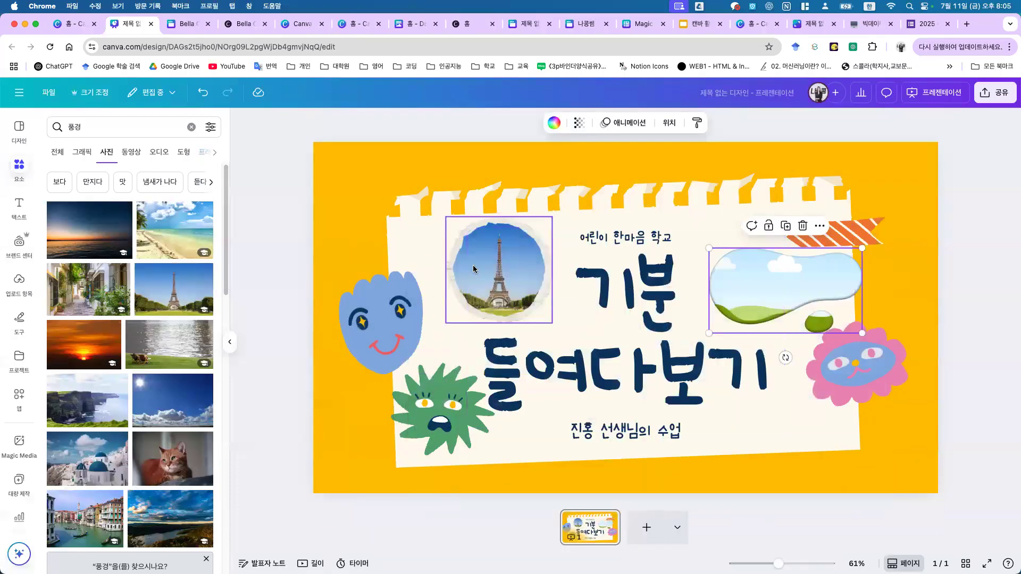
drag(173, 457, 779, 295)
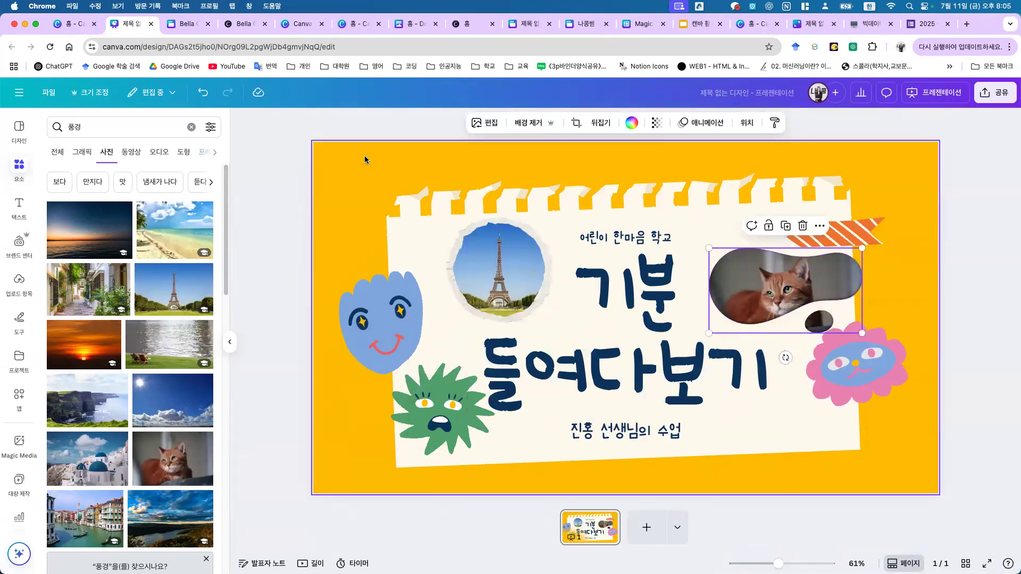
click(254, 143)
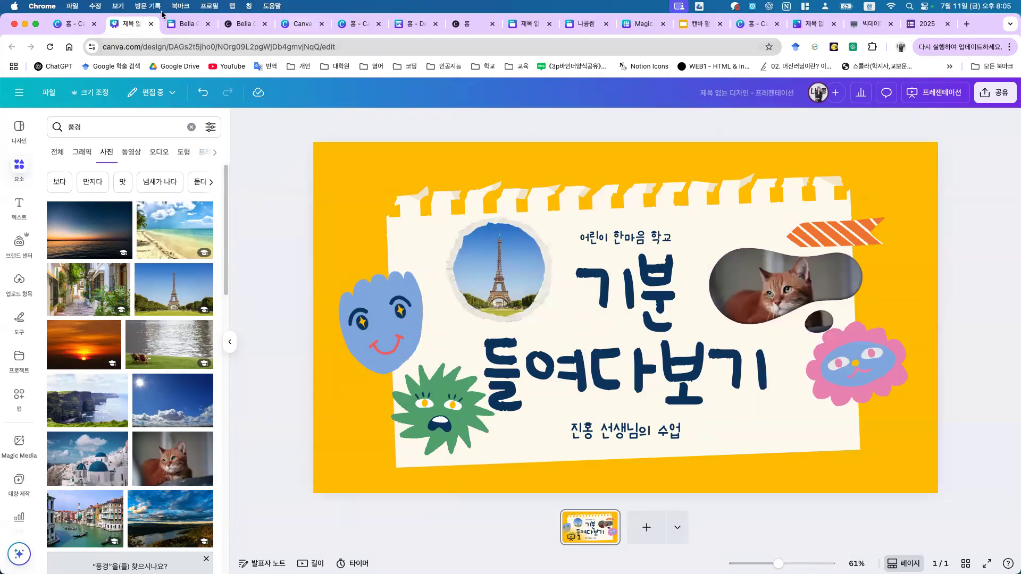
Step: Return to the meditation timer thread and bring up the 디자인에 사용 design-type list
click(174, 25)
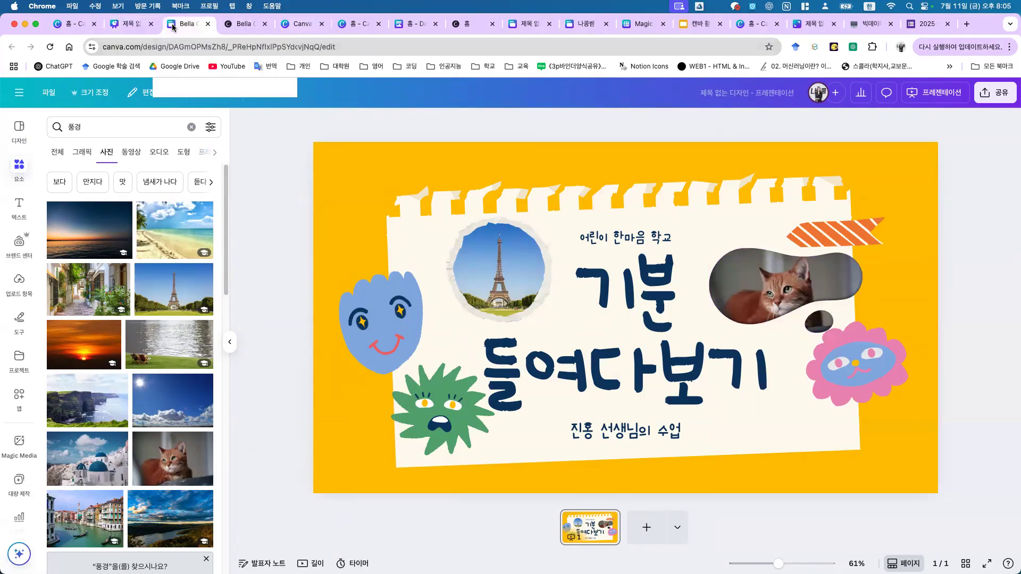
click(295, 26)
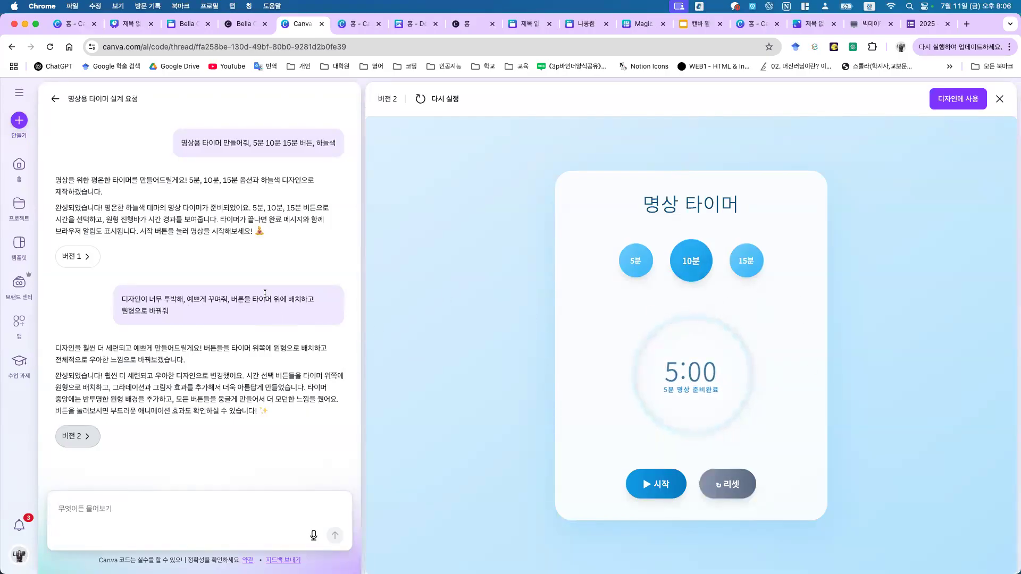
drag(238, 299, 352, 295)
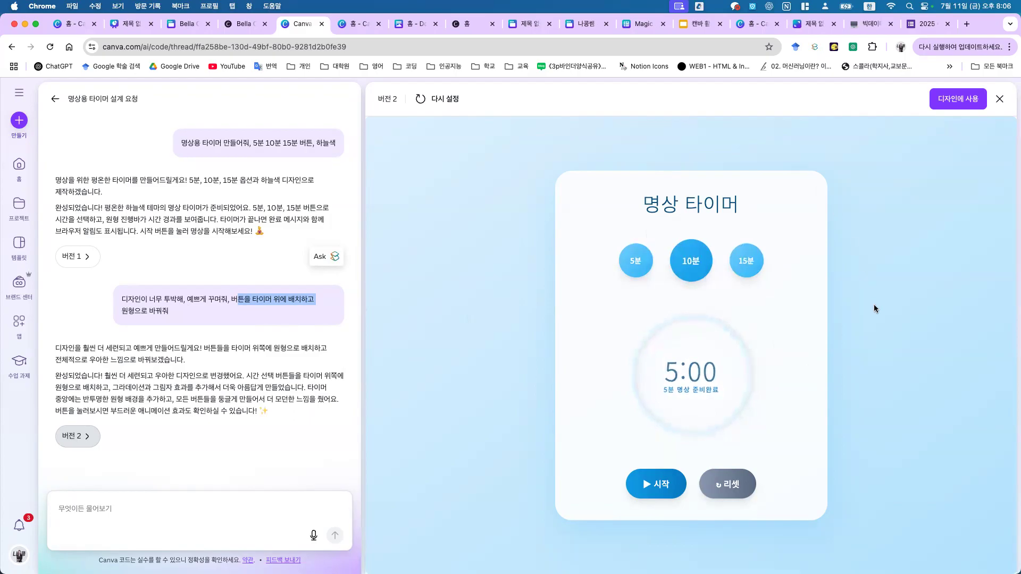
click(943, 101)
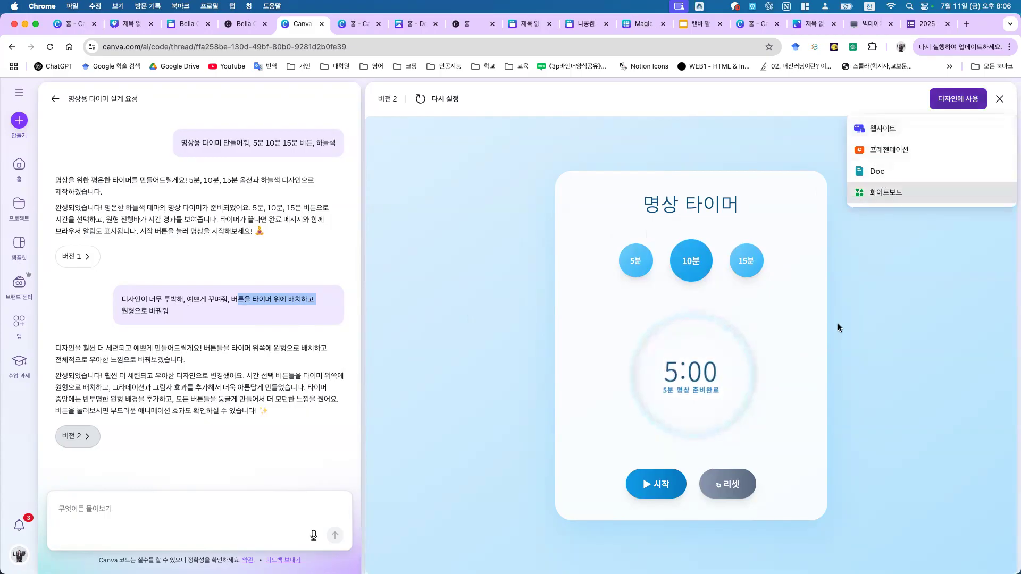
Step: In the lecture deck, move past slide 106 to slide 107 on the teacher work kit
click(686, 29)
scroll(35, 486, down, 3)
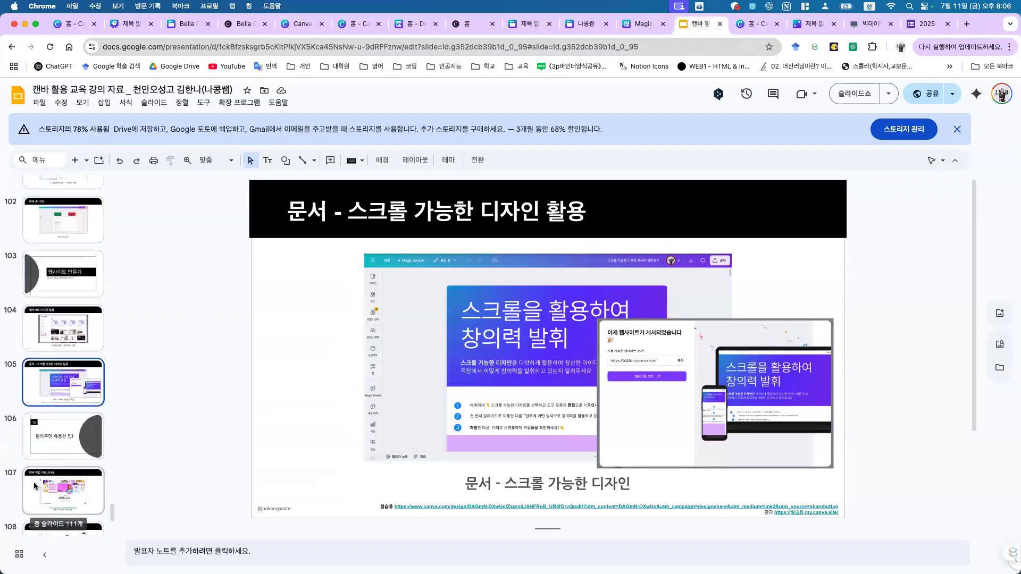
scroll(134, 426, down, 2)
scroll(59, 425, down, 4)
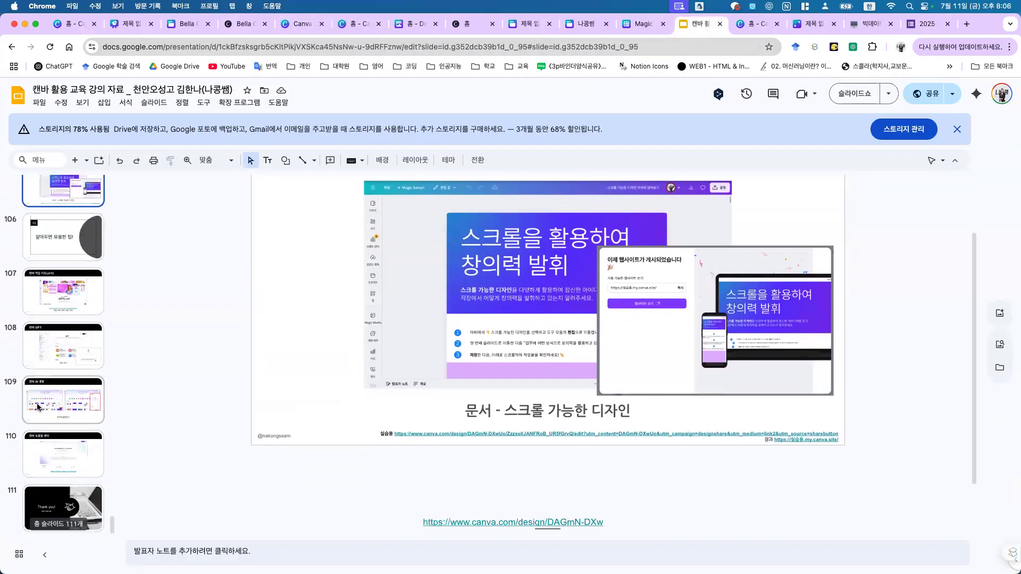
scroll(38, 407, up, 3)
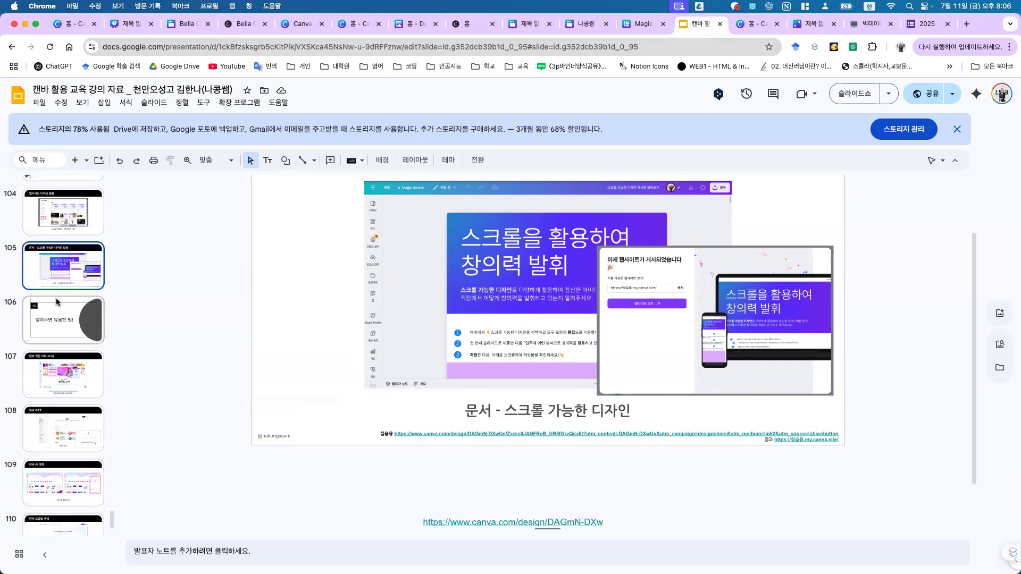
click(68, 321)
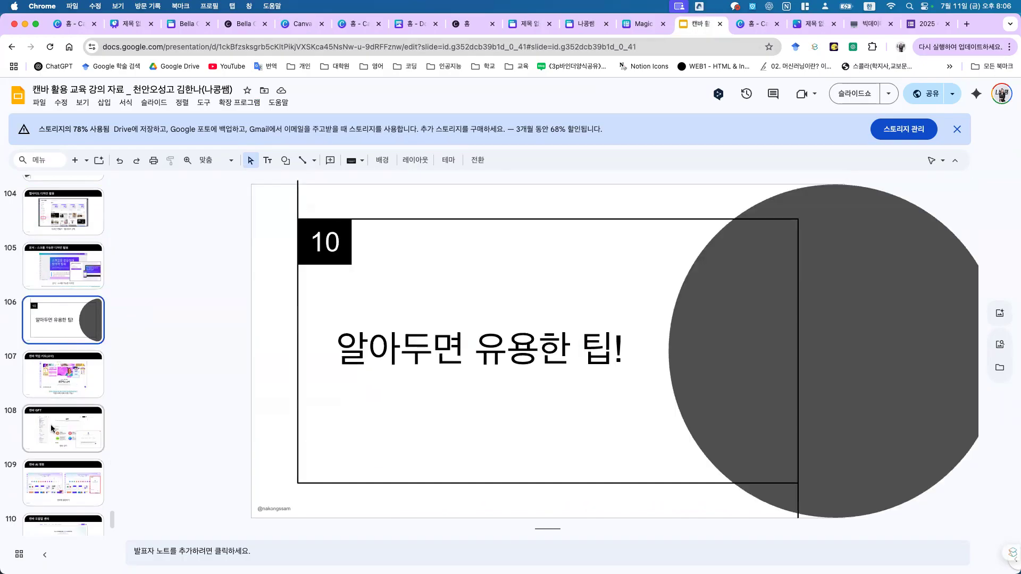
scroll(63, 319, down, 2)
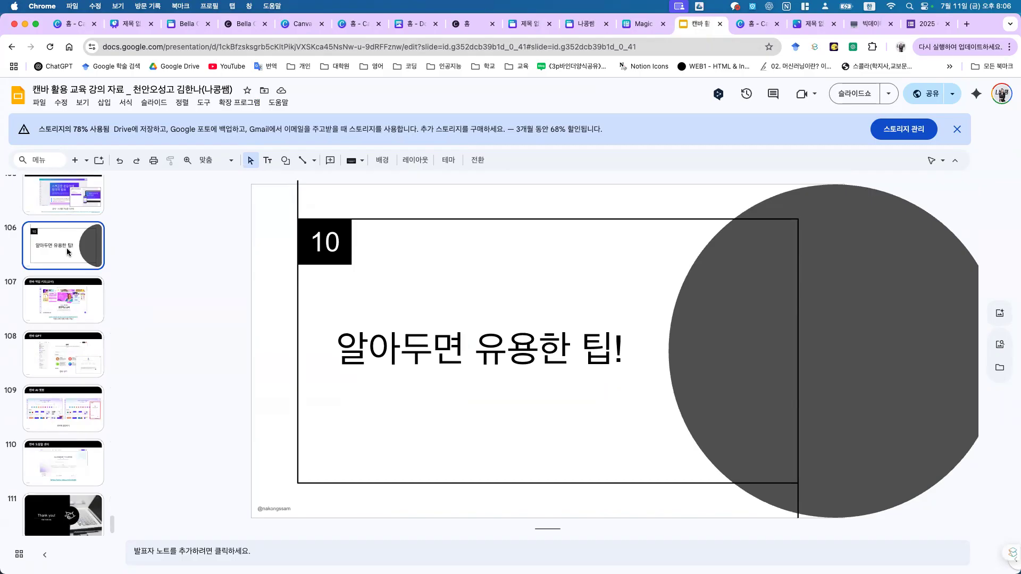
click(50, 298)
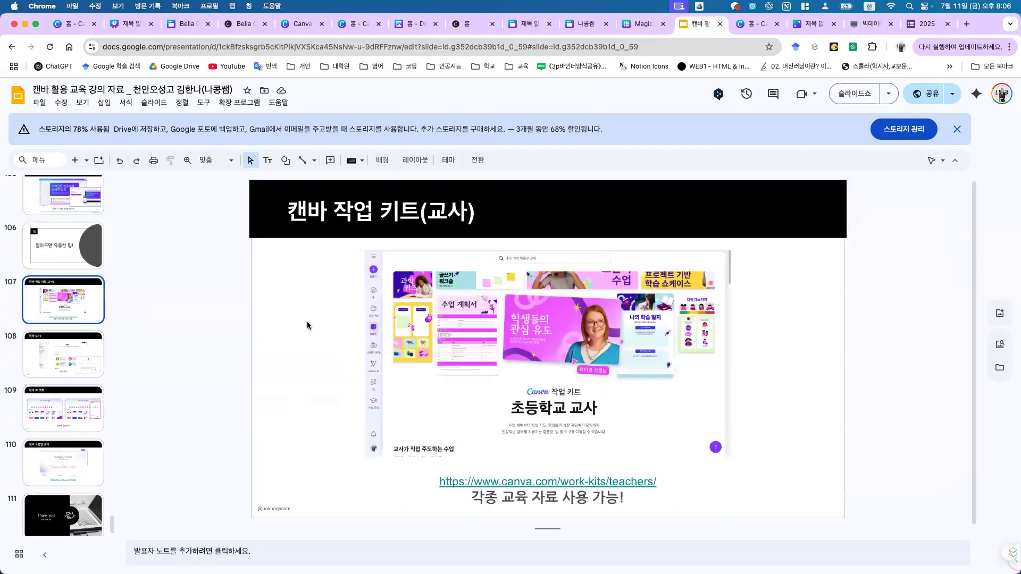
Step: Copy the work kit URL from the slide and load it in a new browser tab
click(590, 486)
drag(677, 483, 436, 477)
key(super+c)
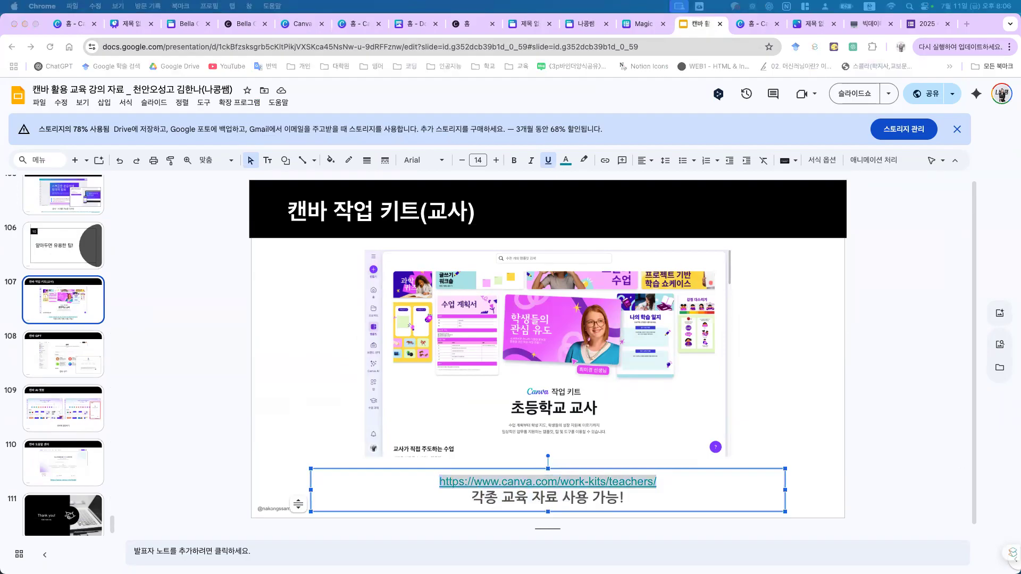
click(966, 24)
key(super+v)
key(Return)
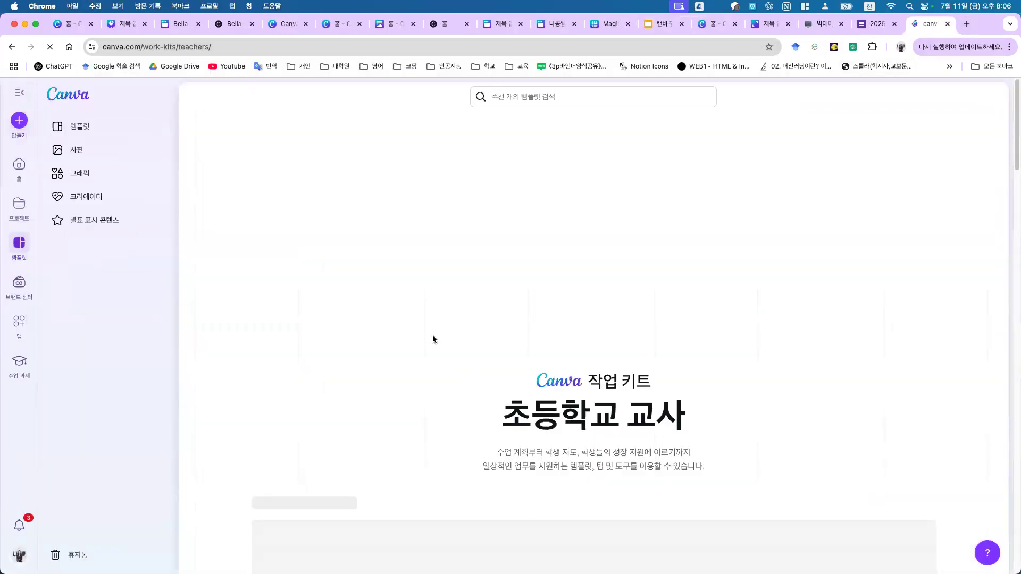
Step: Browse the work-kit templates, paging through the 단계별 실습 and 독립적인 실습 rows
scroll(569, 375, down, 7)
scroll(566, 371, down, 5)
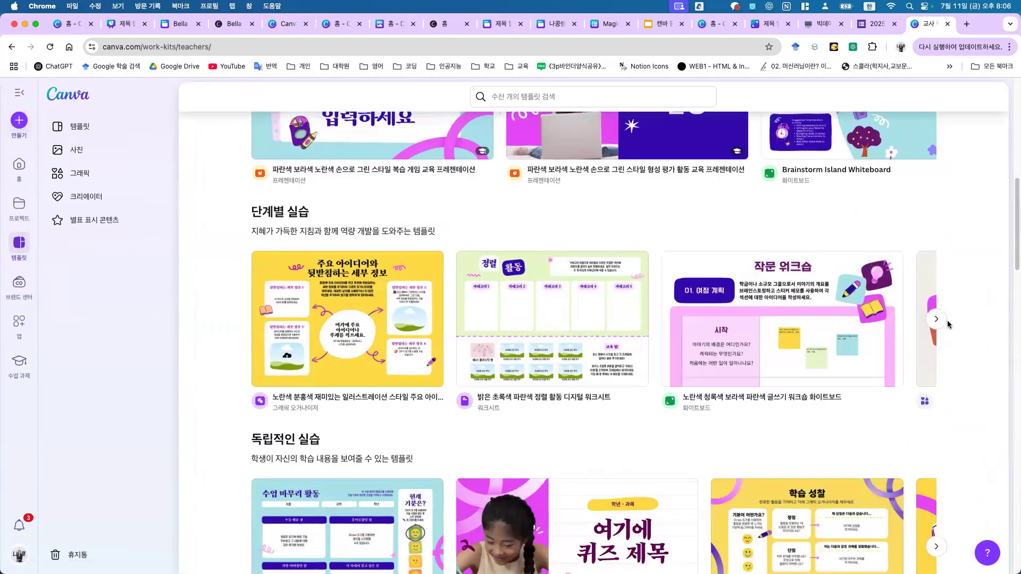
click(937, 319)
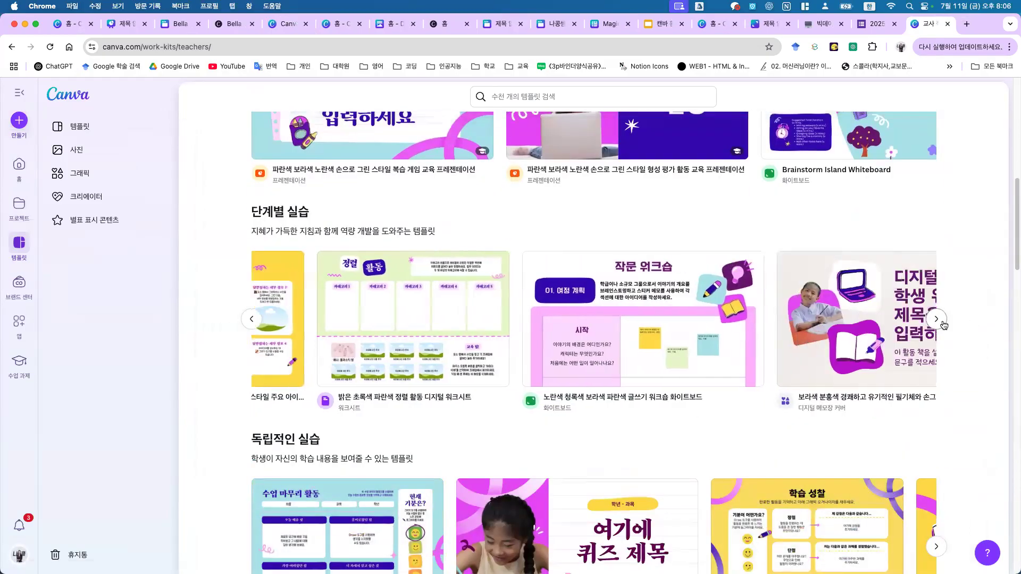
scroll(944, 324, down, 5)
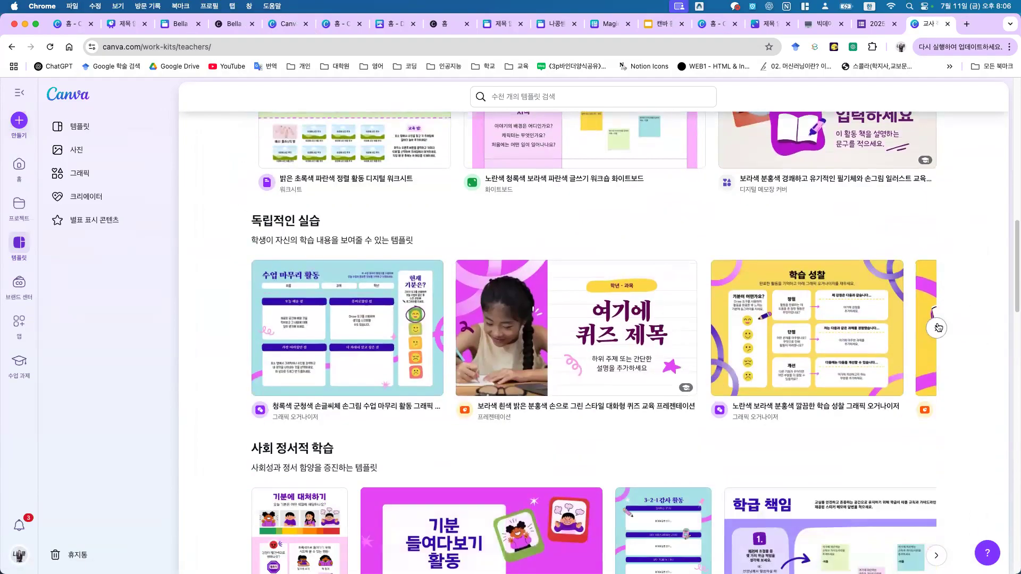
click(936, 329)
scroll(656, 417, down, 7)
scroll(446, 438, down, 20)
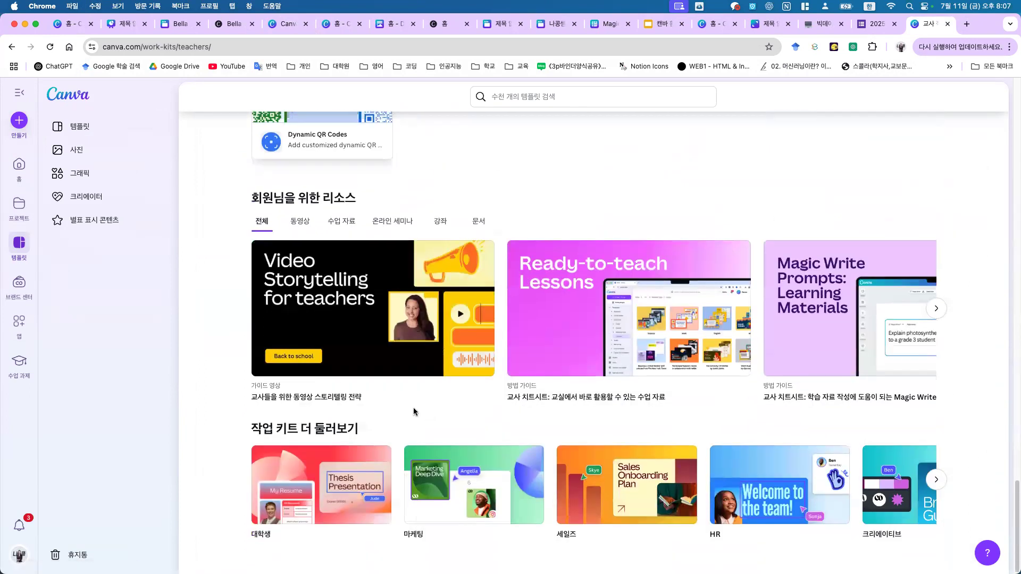
Step: Open the 크리에이터 page and a recommended creator's profile
click(78, 205)
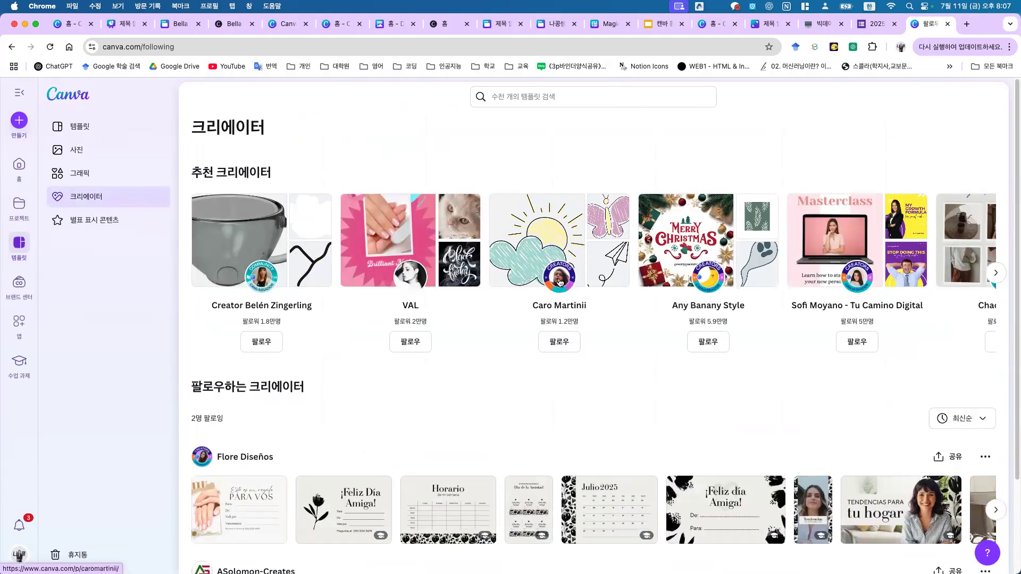
scroll(765, 342, down, 2)
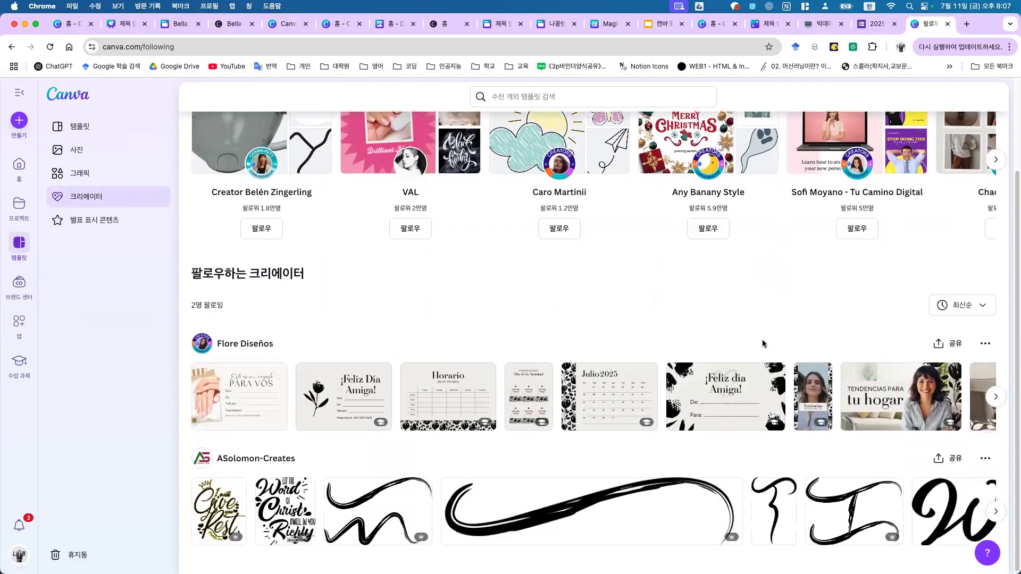
scroll(741, 331, up, 2)
click(995, 272)
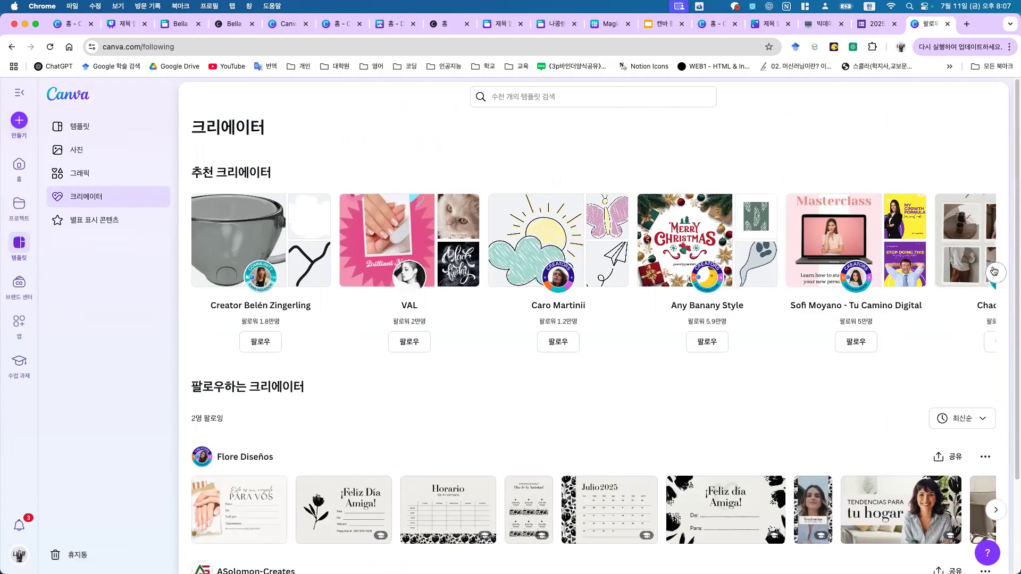
click(994, 269)
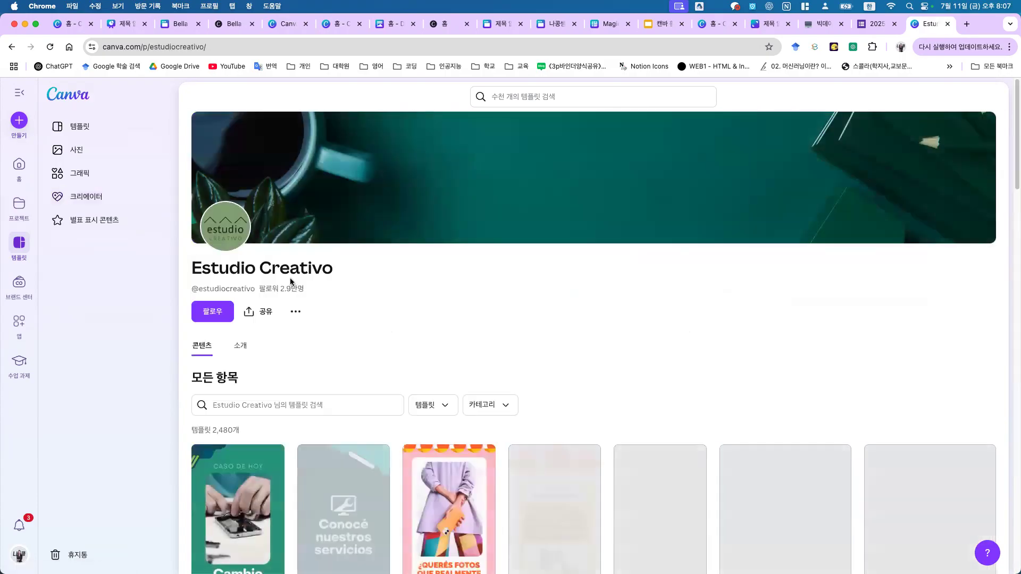
Step: Browse the Estudio Creativo profile, then go back to the Creators page
scroll(716, 377, down, 5)
scroll(715, 377, down, 3)
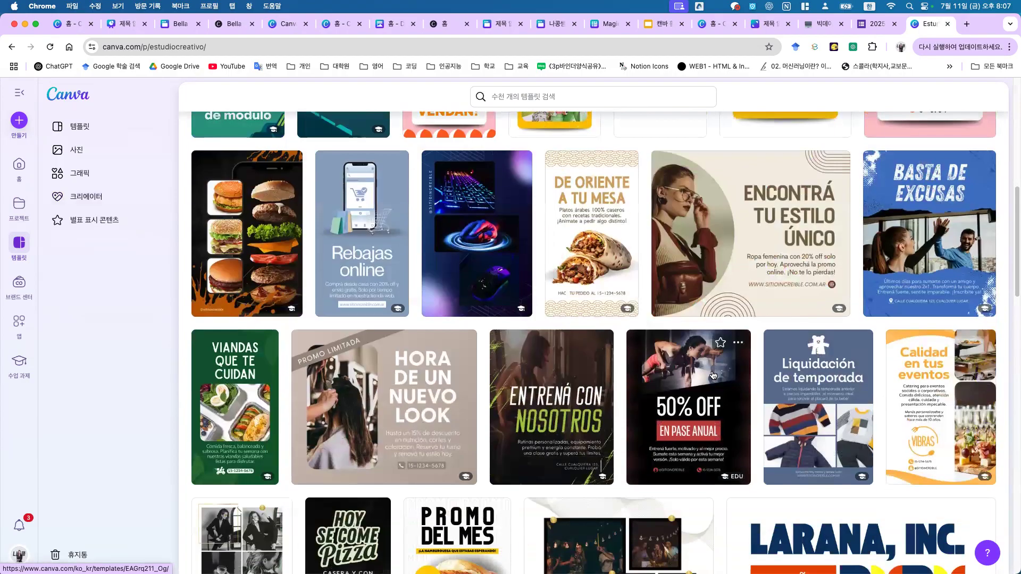
scroll(710, 369, down, 10)
scroll(648, 364, up, 5)
scroll(649, 364, up, 15)
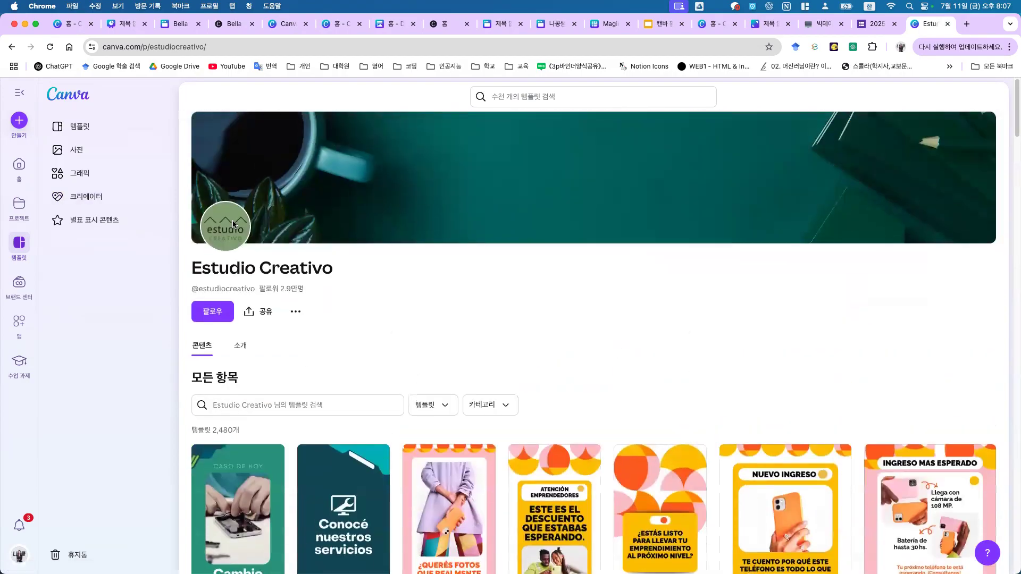
click(13, 47)
scroll(346, 404, down, 2)
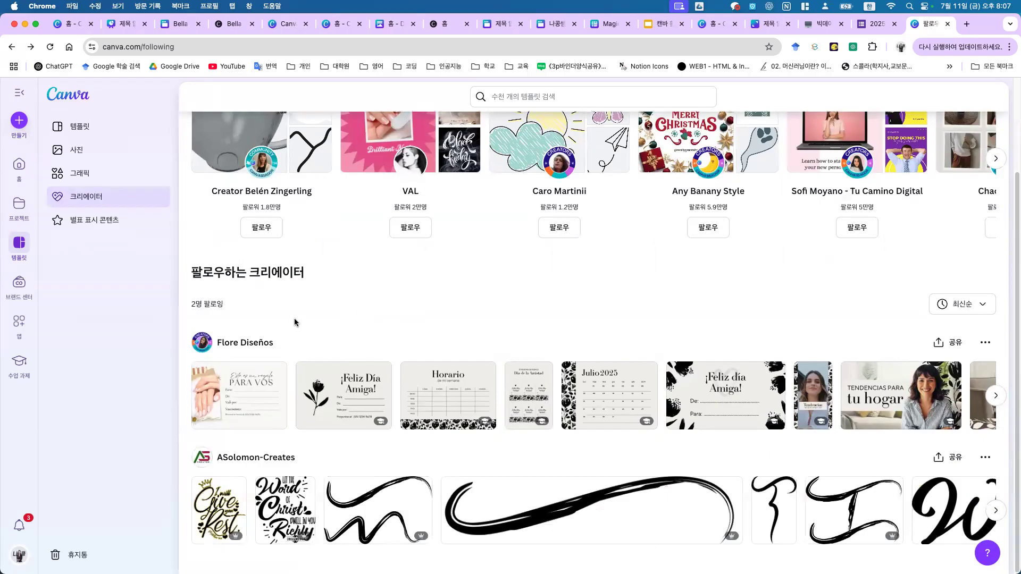
scroll(627, 317, up, 2)
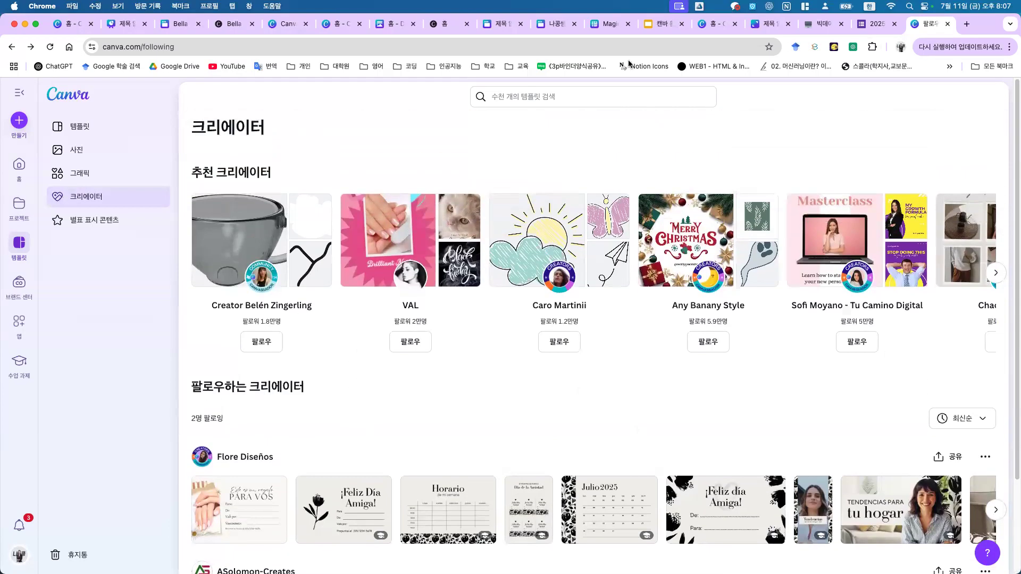
Step: Show slide 108, 캔바 GPT, in the deck and open a new browser tab
click(655, 24)
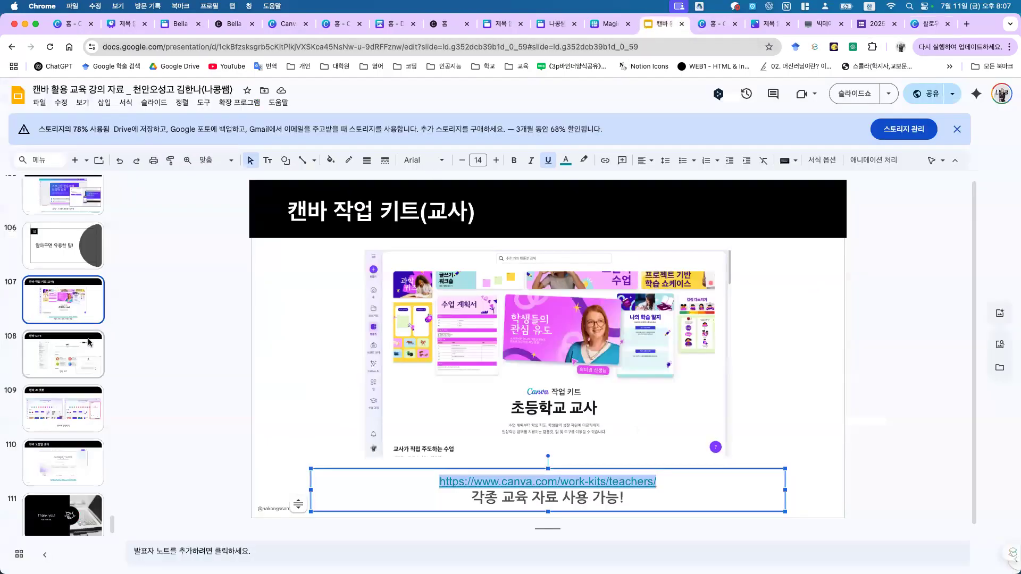
click(90, 342)
click(89, 306)
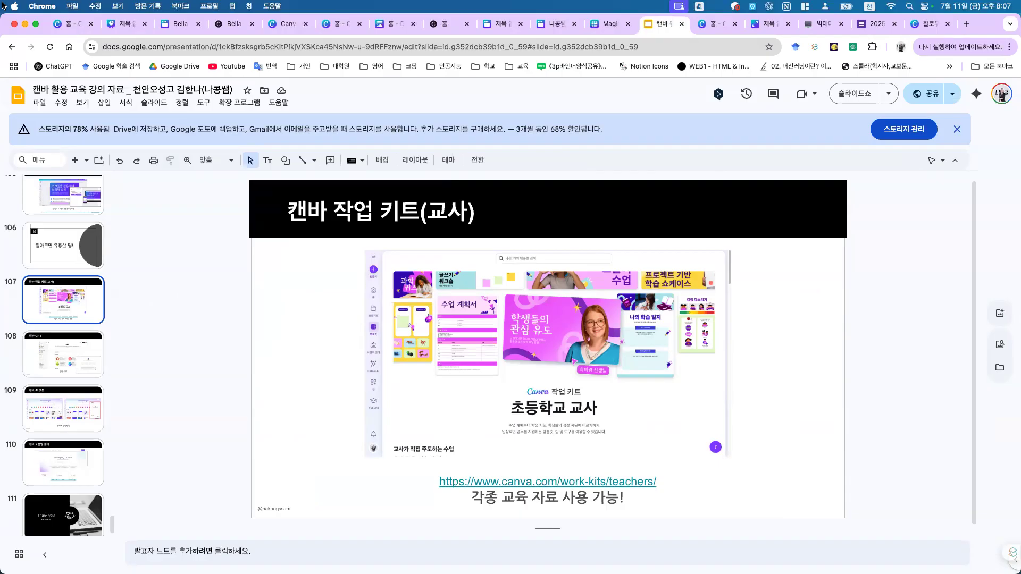
click(62, 348)
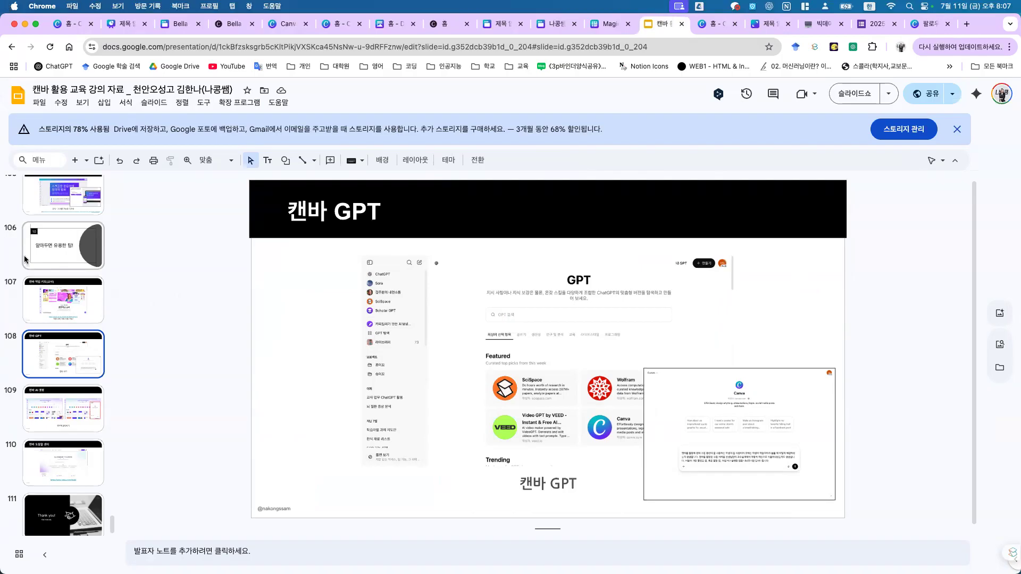
click(966, 24)
Step: Find the Canva GPT by searching 'can' in Explore GPTs and start a chat
click(52, 67)
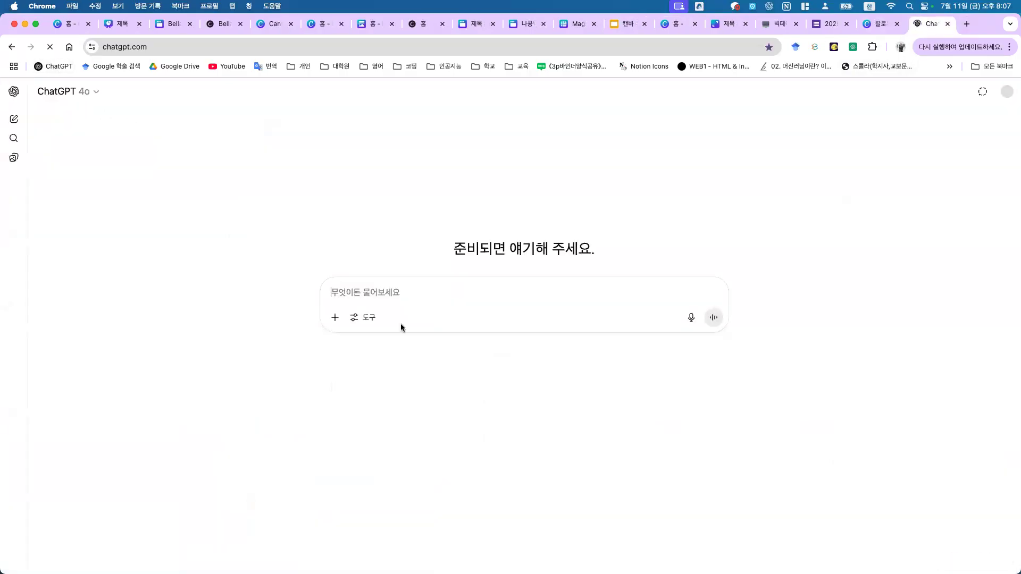
click(14, 92)
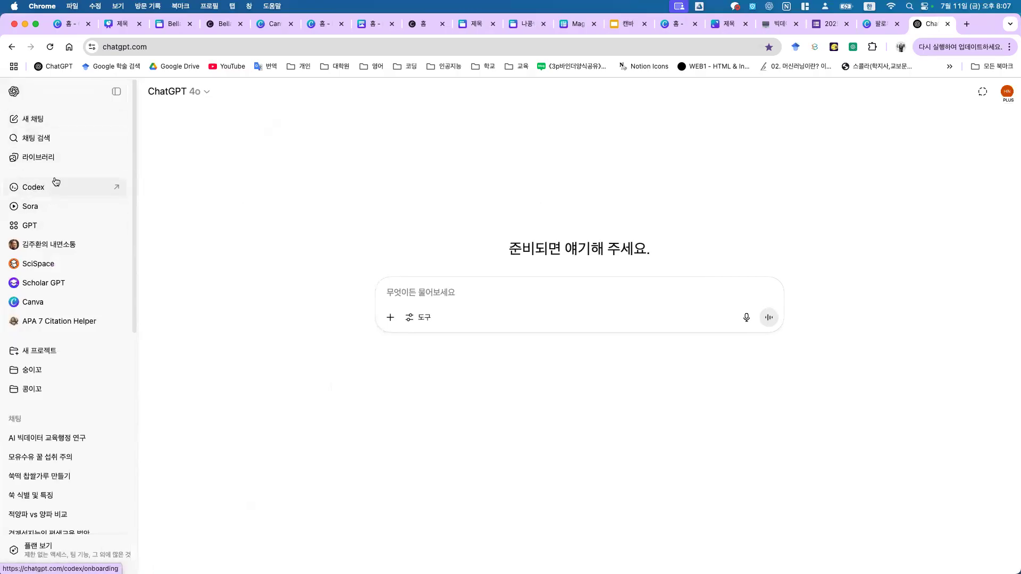
click(51, 230)
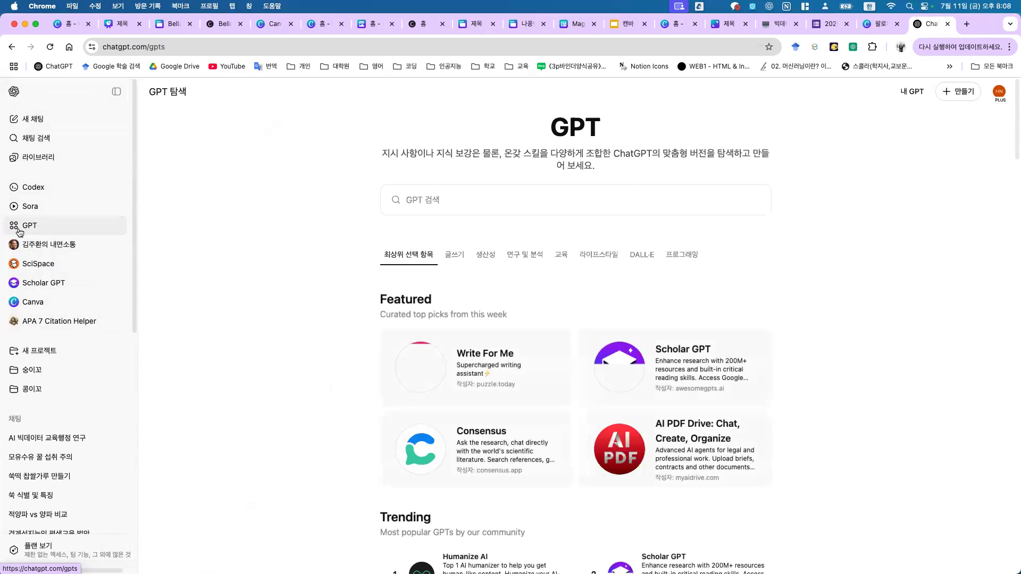
click(391, 200)
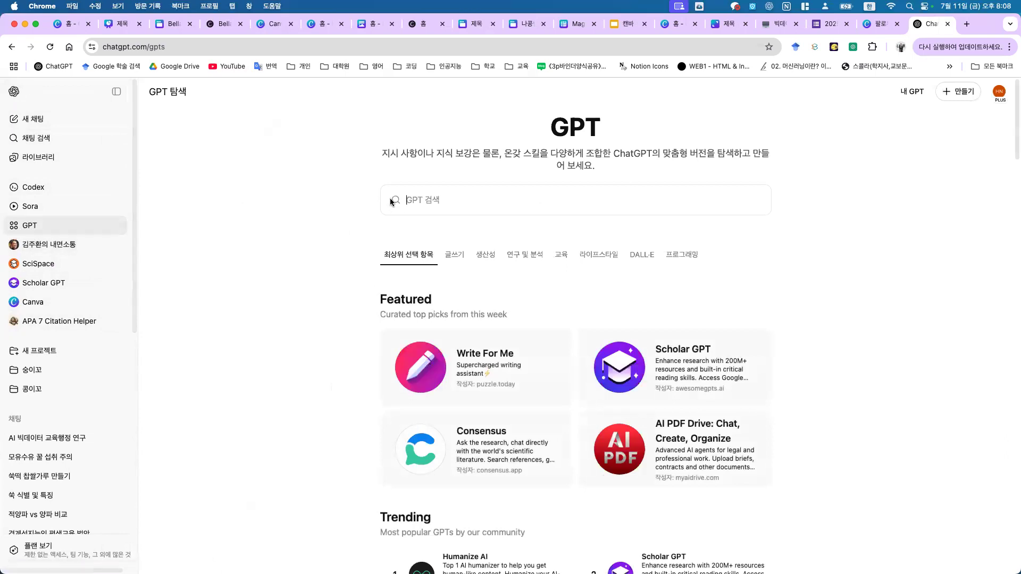
key(ctrl+space)
text(can)
click(456, 237)
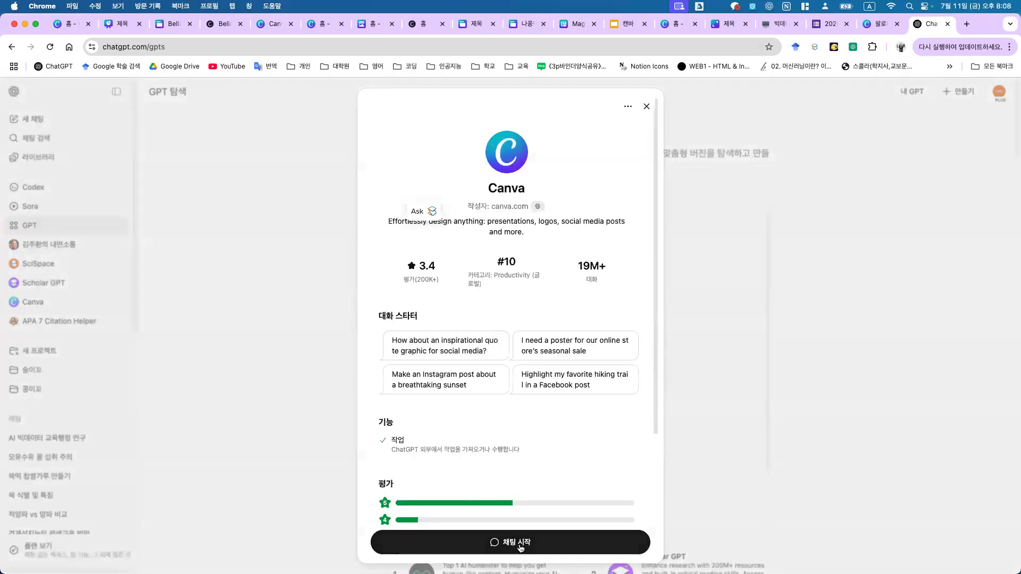
click(482, 542)
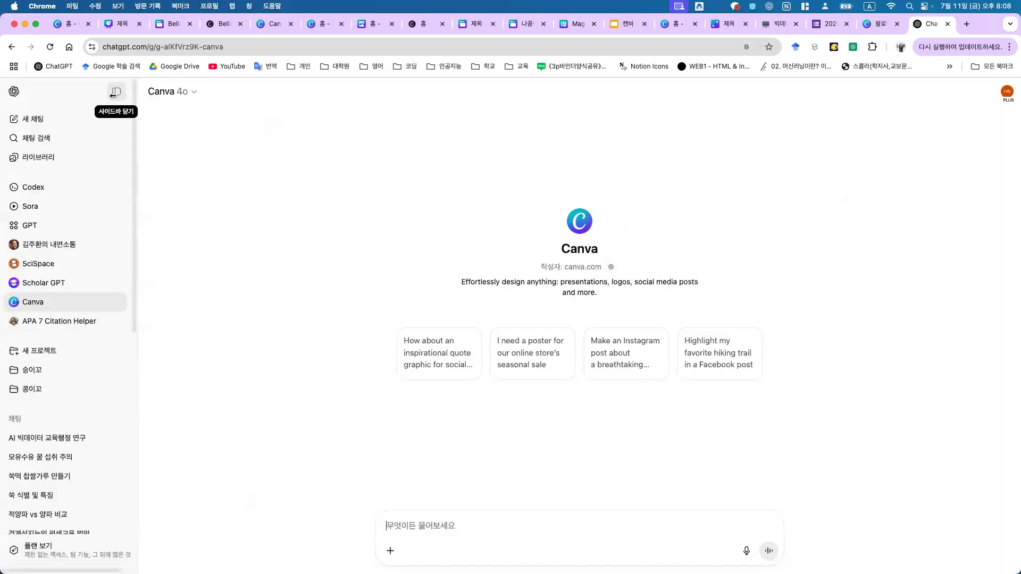
click(112, 94)
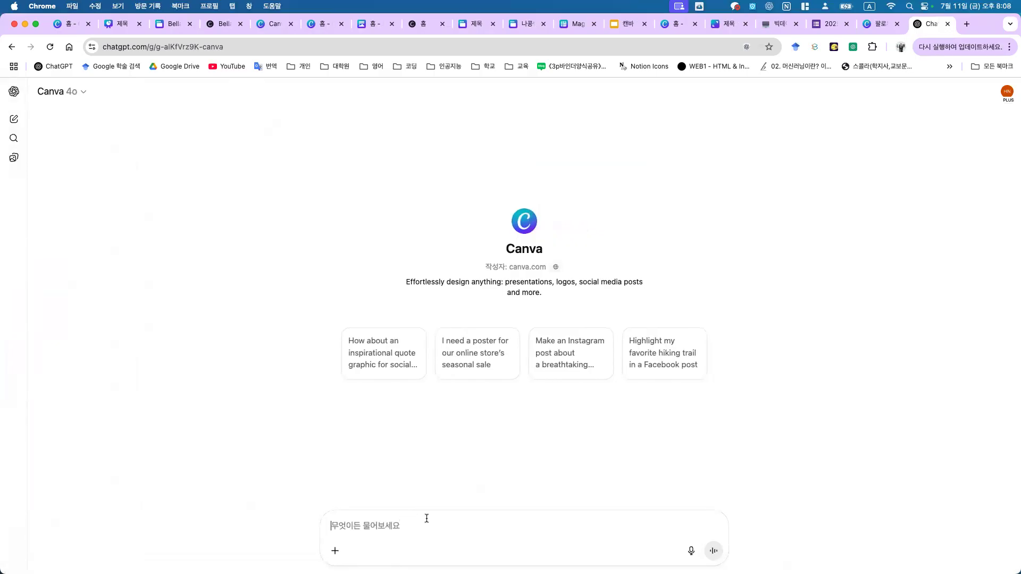
Step: Ask whether students can use Magic Media, read the reply, then show slide 109
key(ctrl+space)
text(ㄱ)
text(매직 미디어는 교육용 계정에서)
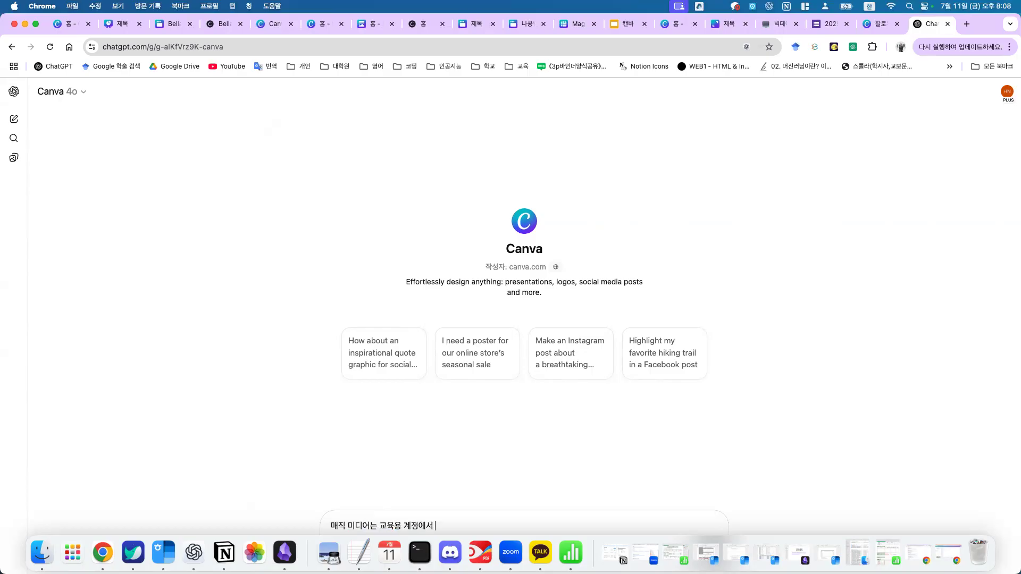
key(BackSpace)
key(BackSpace)
text(사용할 수 있어>)
key(Return)
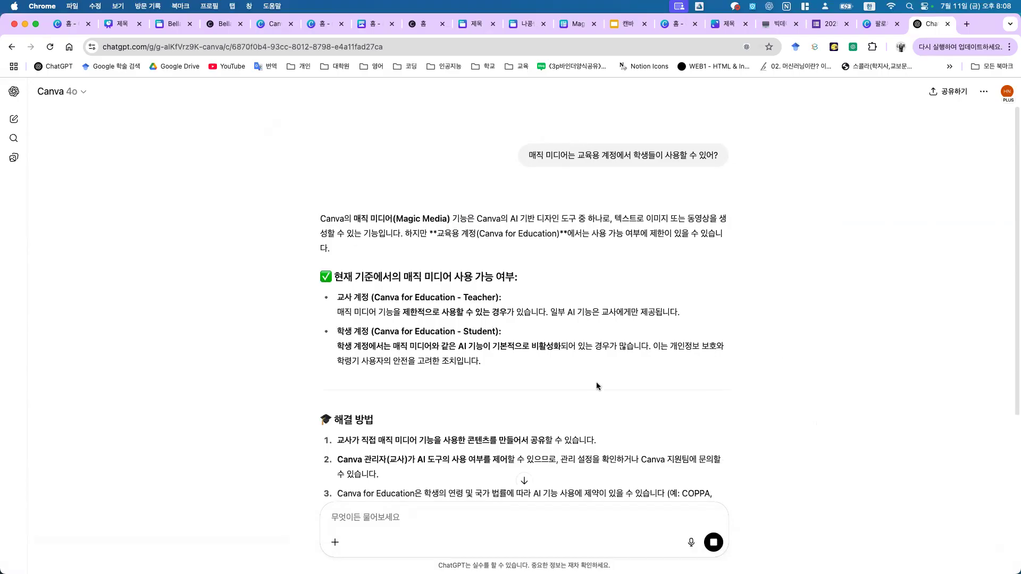
scroll(585, 372, down, 5)
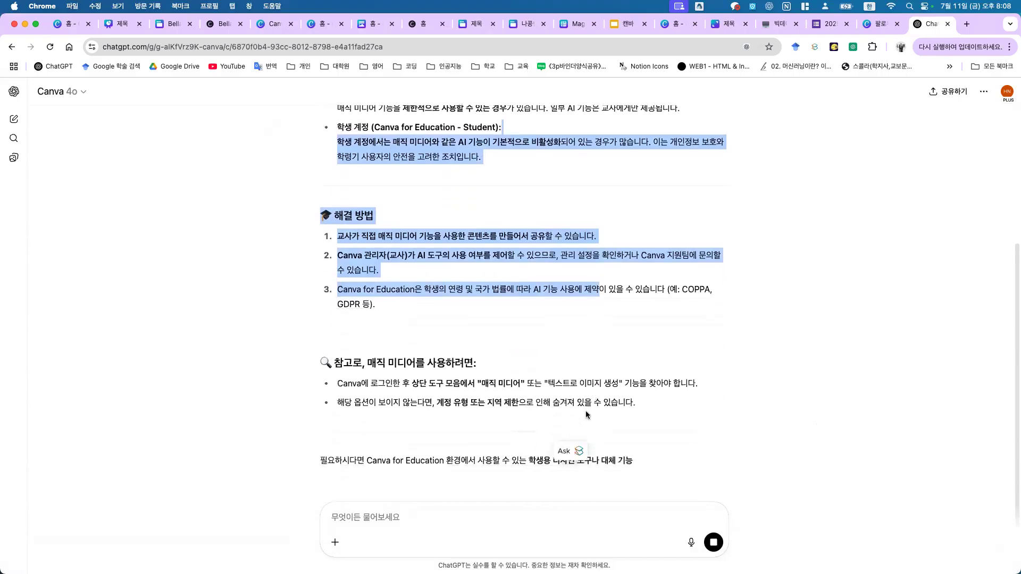
scroll(620, 346, down, 1)
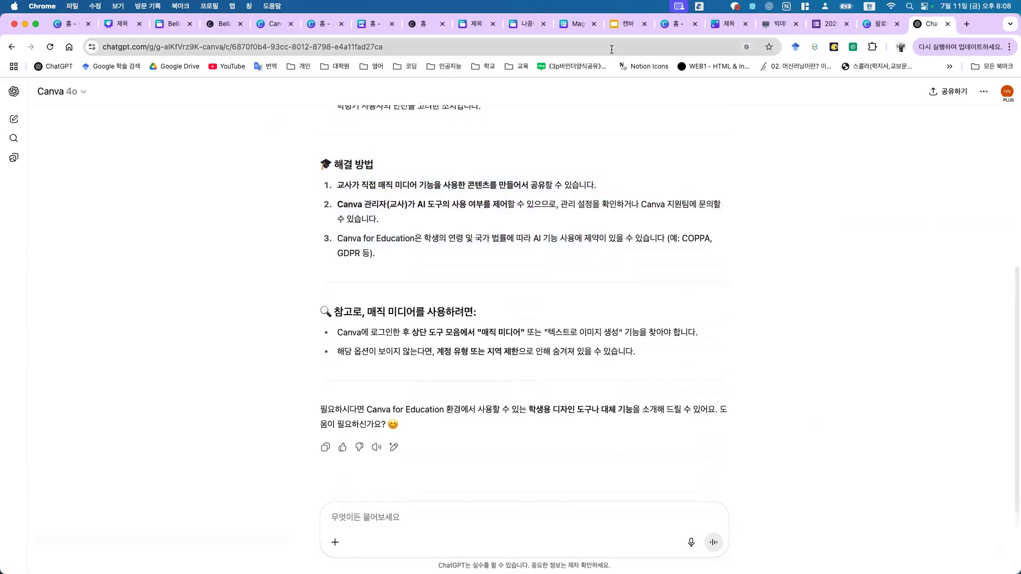
click(623, 26)
click(63, 420)
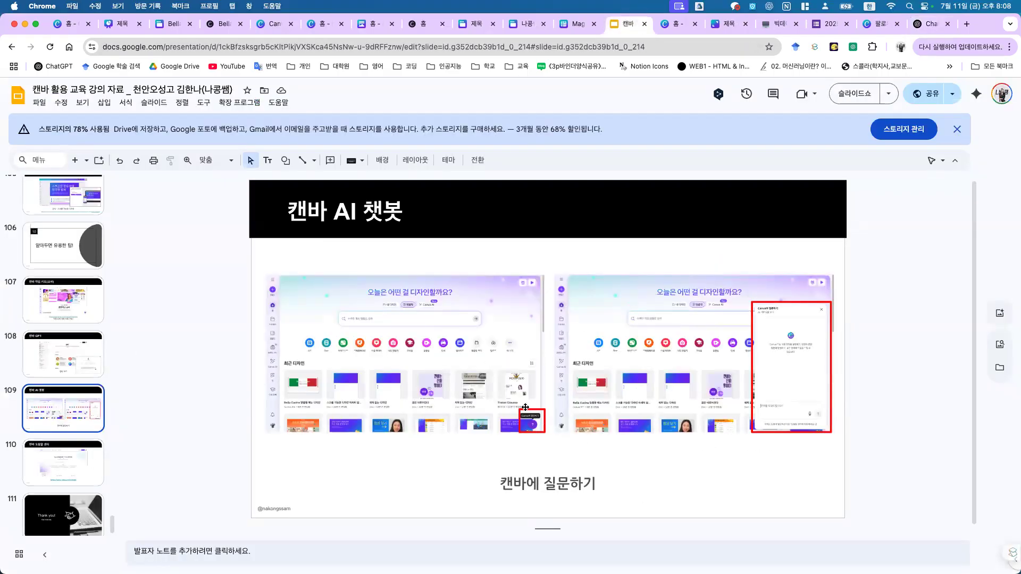
Step: Open Canva's help chat and ask '매직미디어 사용 횟수'
click(69, 24)
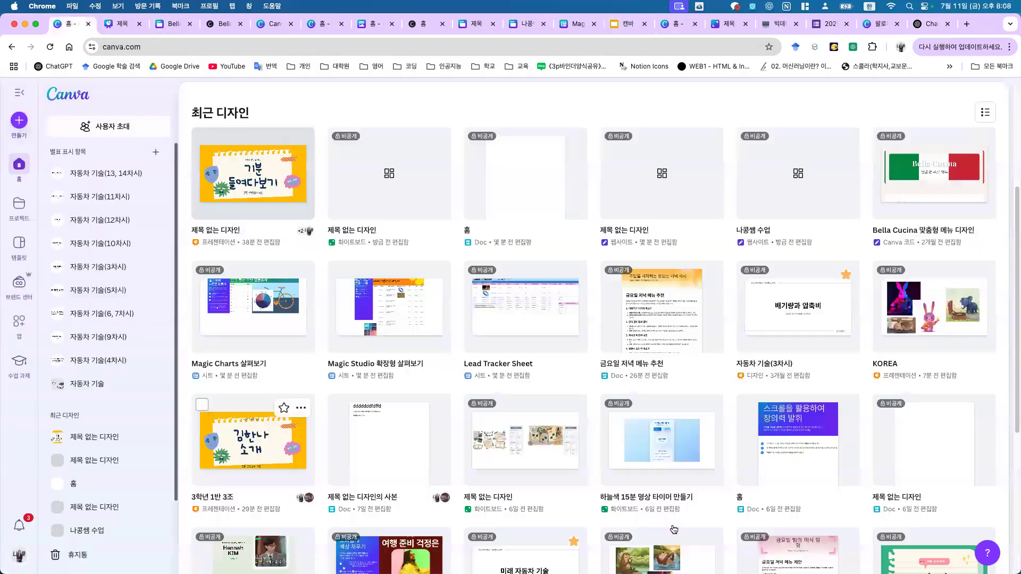
click(986, 553)
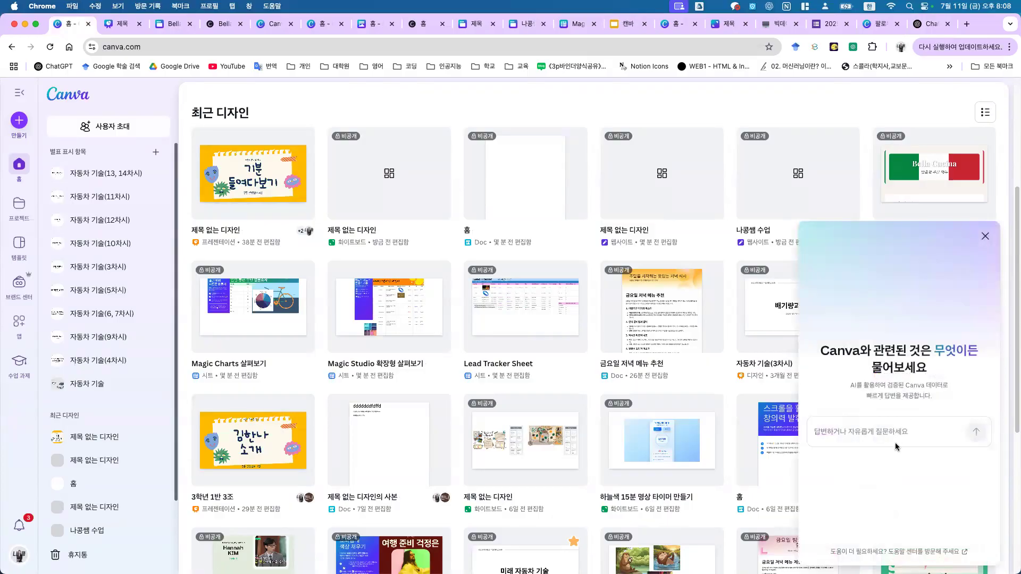
text(매직미디어)
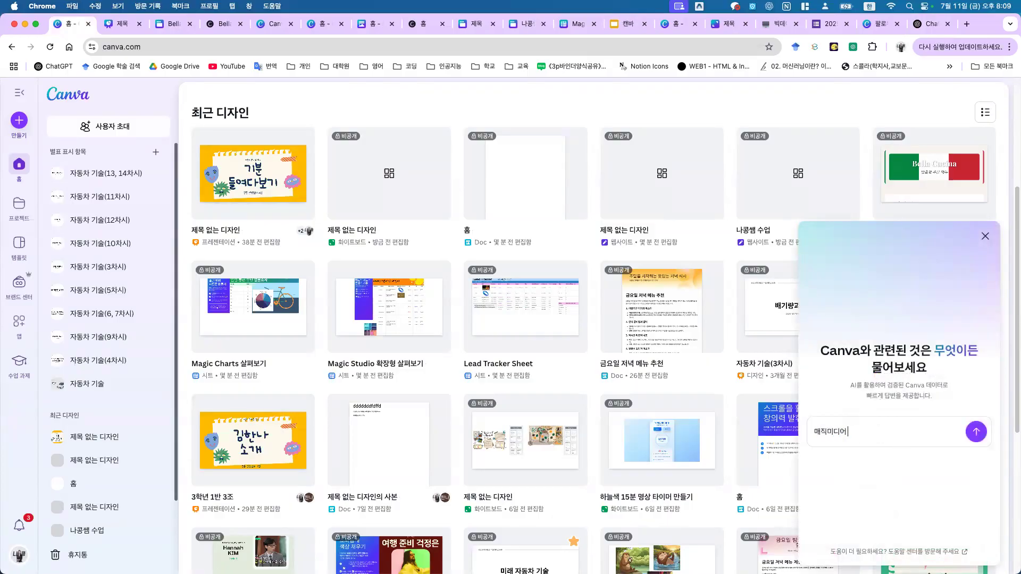
text( 사용 횟수)
key(Return)
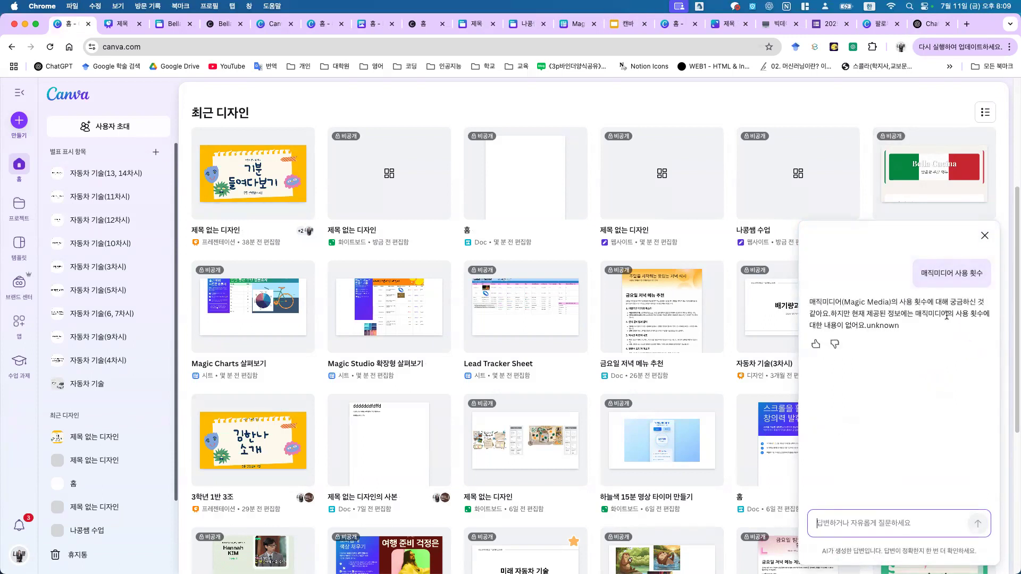
Step: Ask the chatbot about Magic Edit usage limits ('magic edit 사용 가능횟수')
drag(946, 316, 940, 326)
click(875, 519)
key(ctrl+space)
text(m)
key(BackSpace)
text(ma)
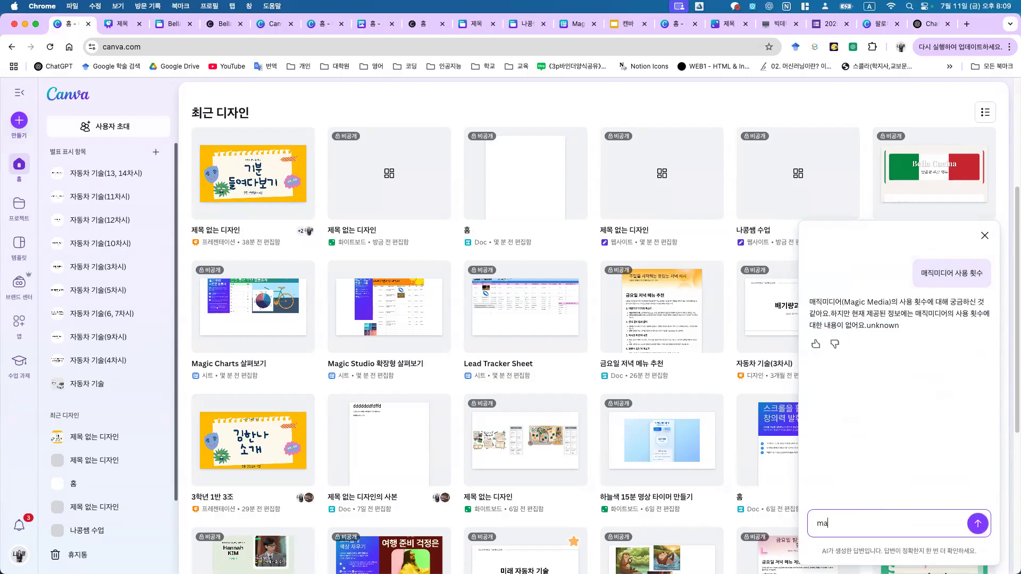
text(gic edit)
key(ctrl+space)
text(사용 가능회ㅅ수)
key(Return)
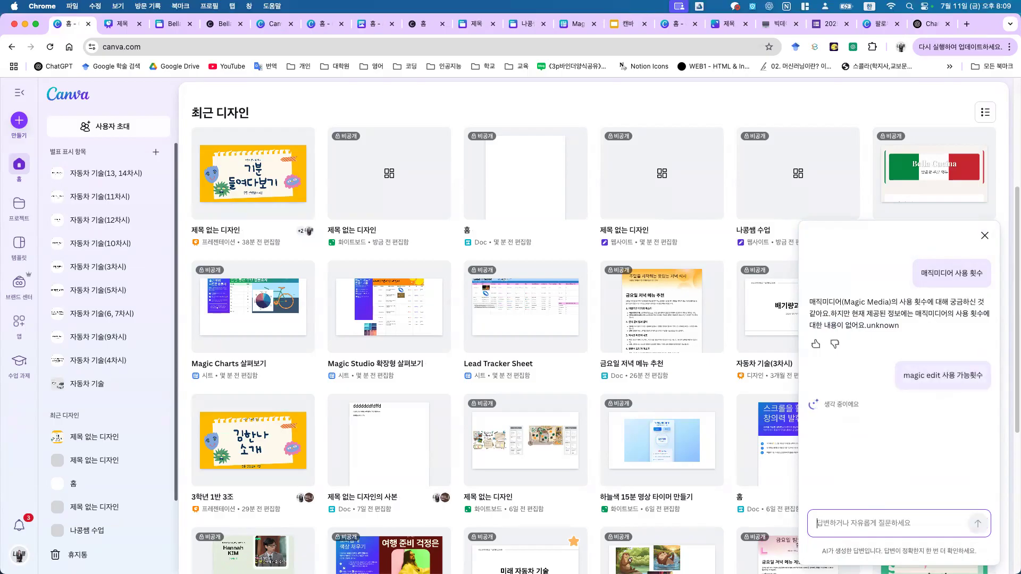
Step: Ask '학생들에게 과제 부여하는 방법', then return to the lecture slides
click(853, 301)
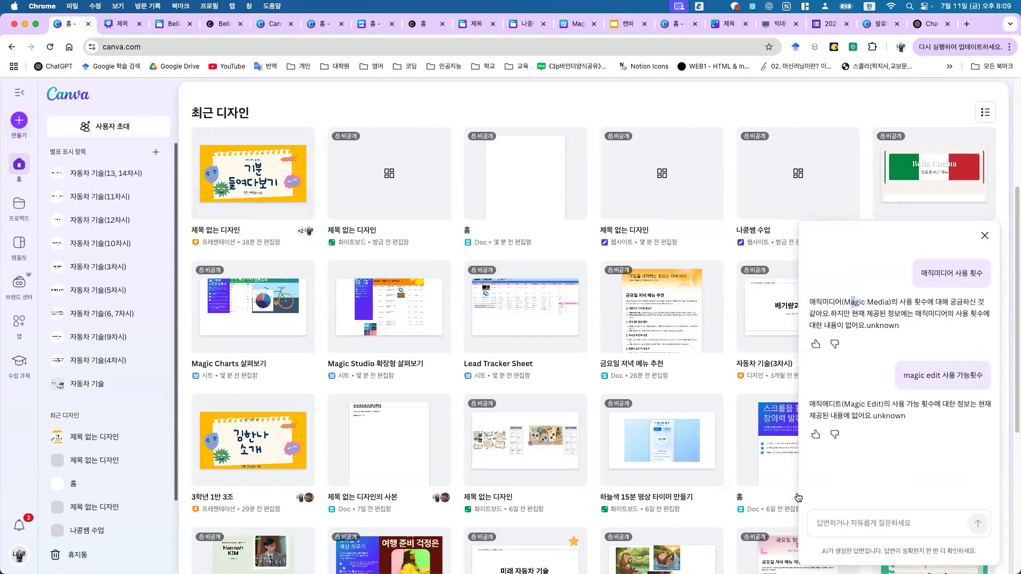
click(882, 517)
text(ㅎㄱ새)
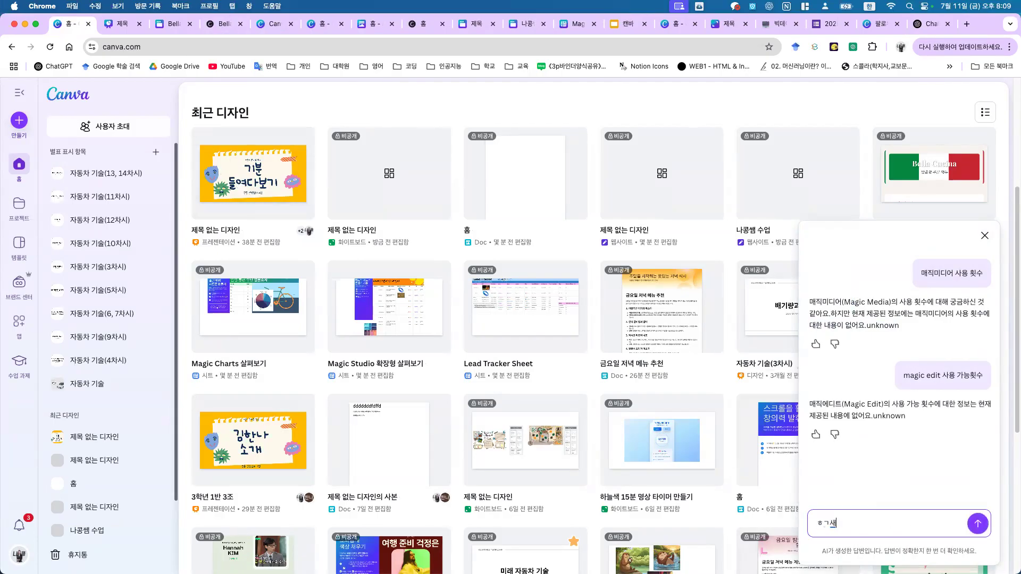
text(생)
key(BackSpace)
key(BackSpace)
key(BackSpace)
text(학생드ㄹ에게 과제 부여하는 방법)
key(Return)
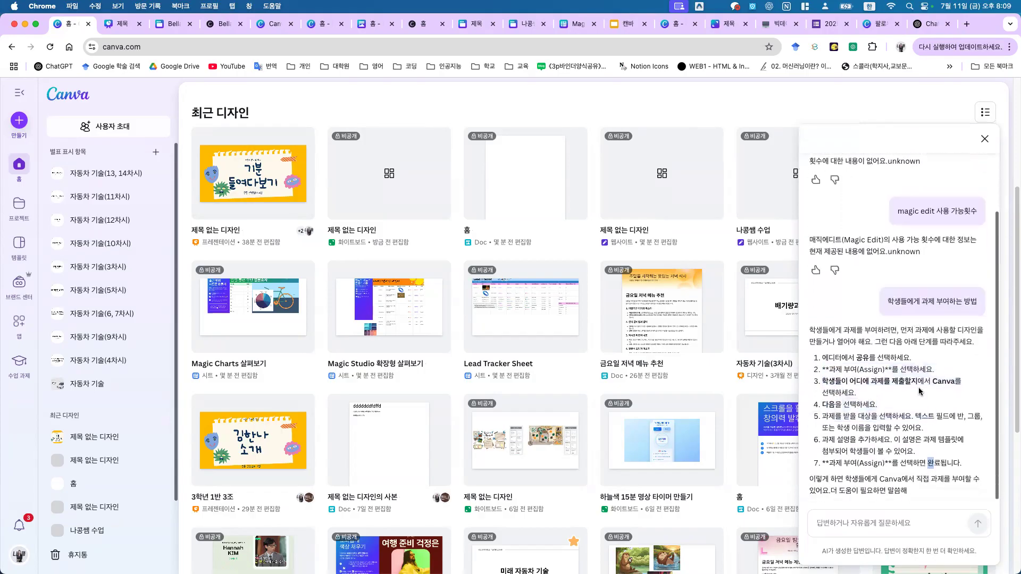
click(620, 26)
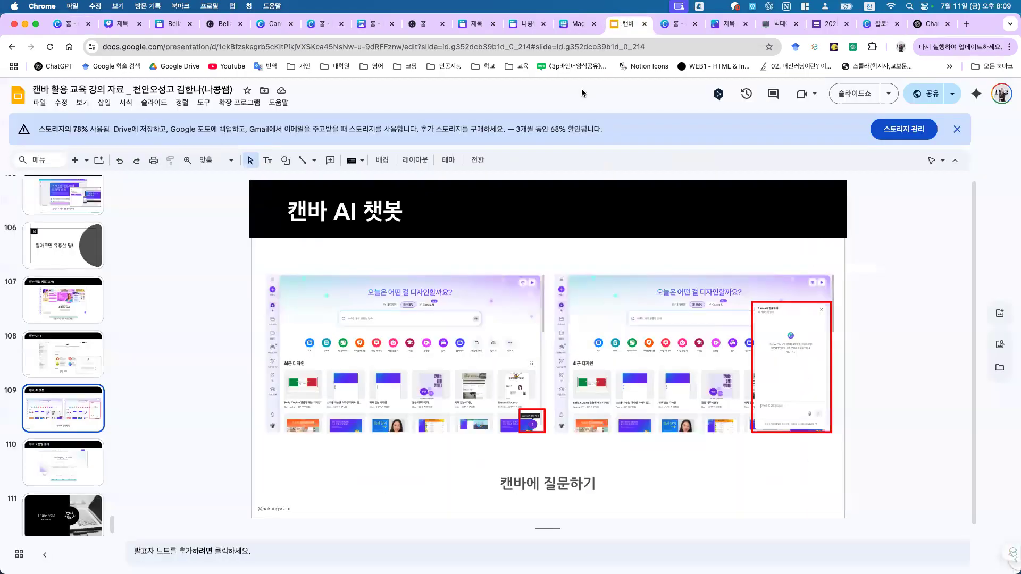
Step: Step through slide 109 to slide 110, 캔바 도움말 센터, and click its canva.com/help link
click(49, 352)
click(49, 423)
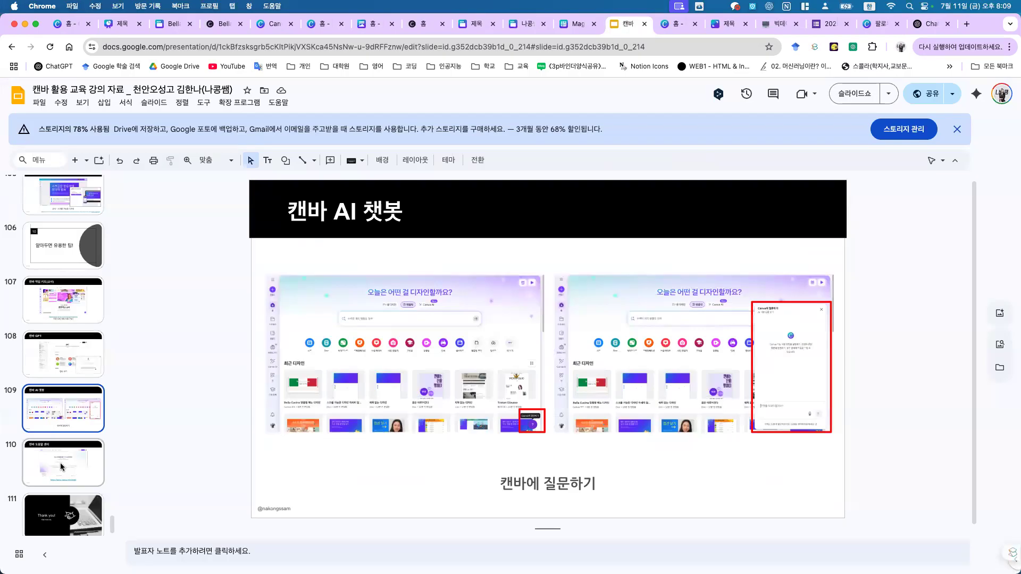
click(62, 467)
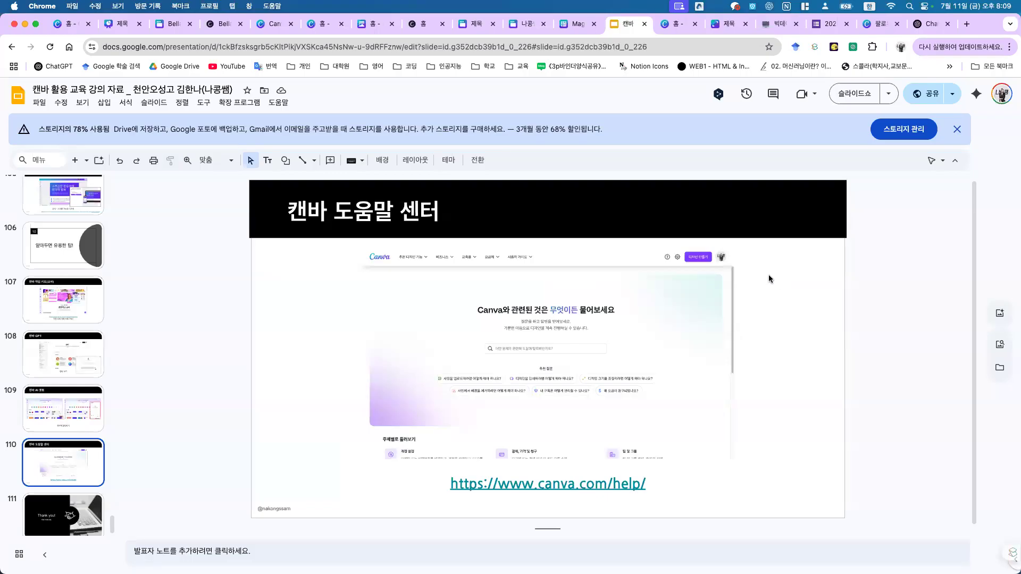
click(534, 484)
Step: Open the Help Center and search for 매직미디어
click(537, 505)
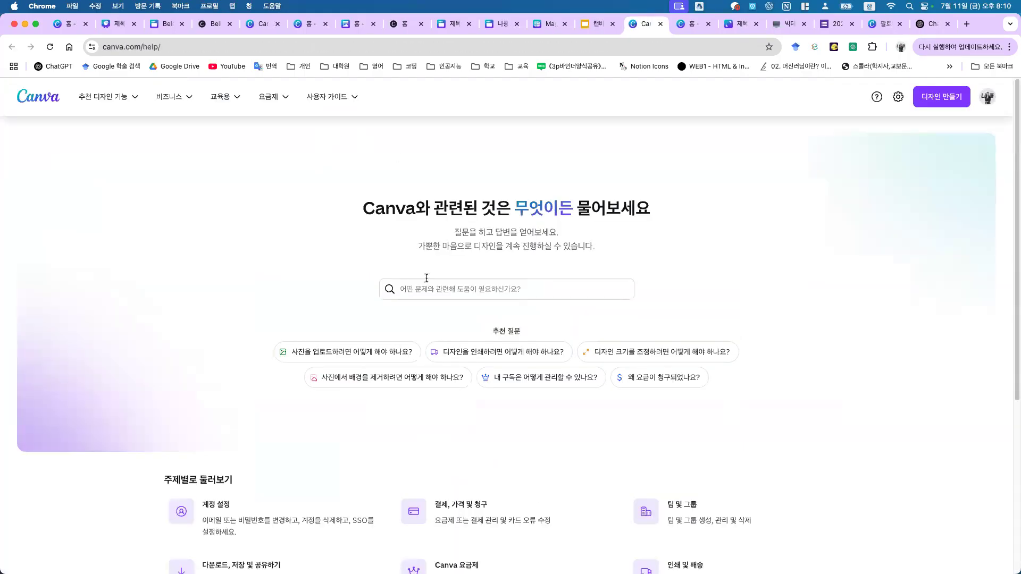
text(매직미디)
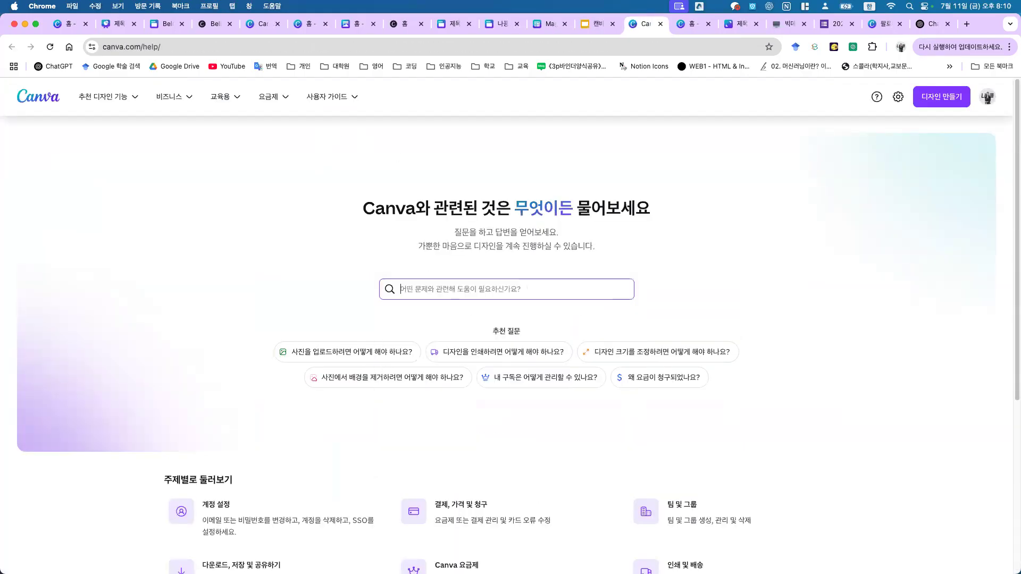
text(어)
key(Return)
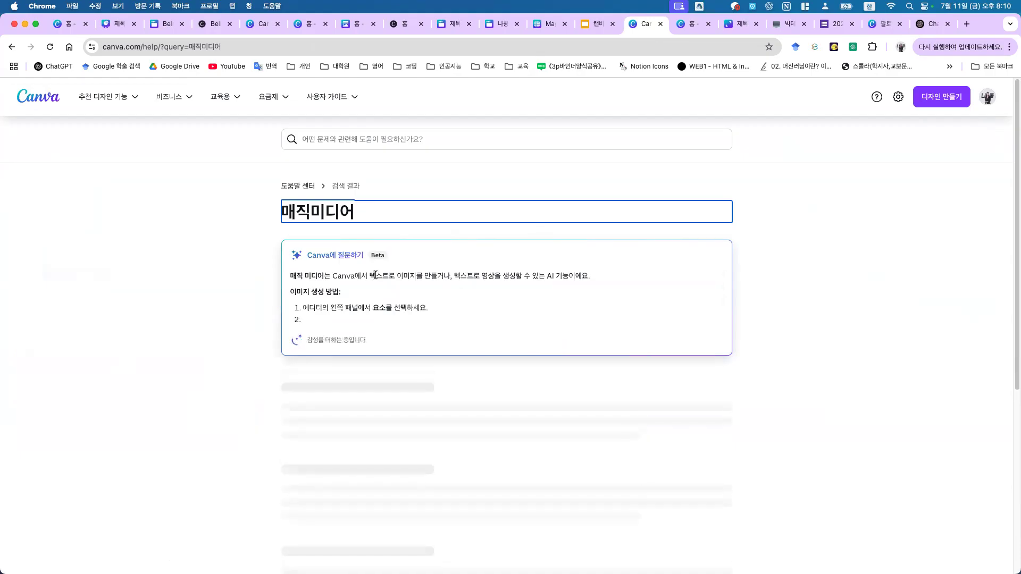
drag(375, 275, 400, 316)
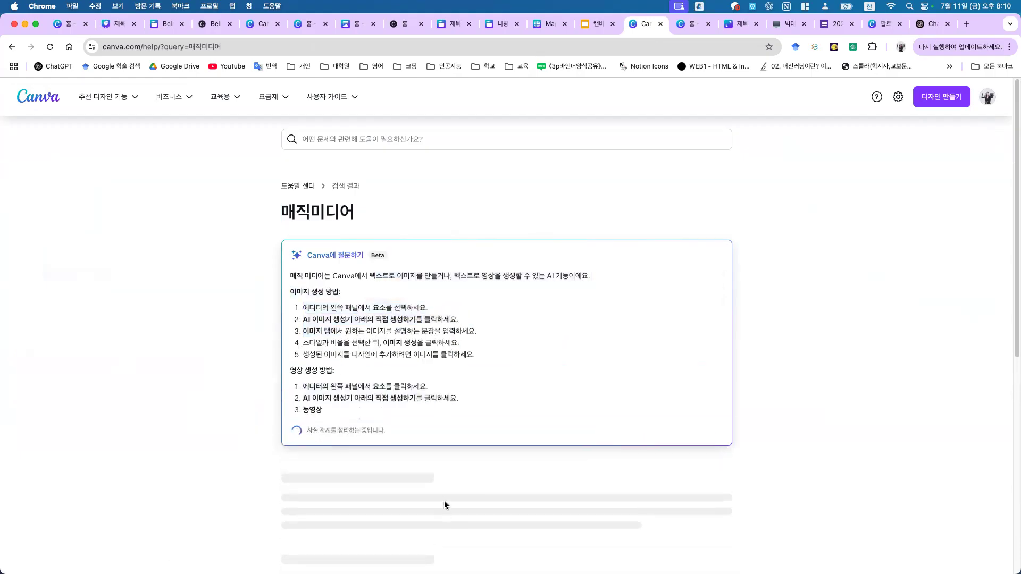
scroll(445, 501, down, 10)
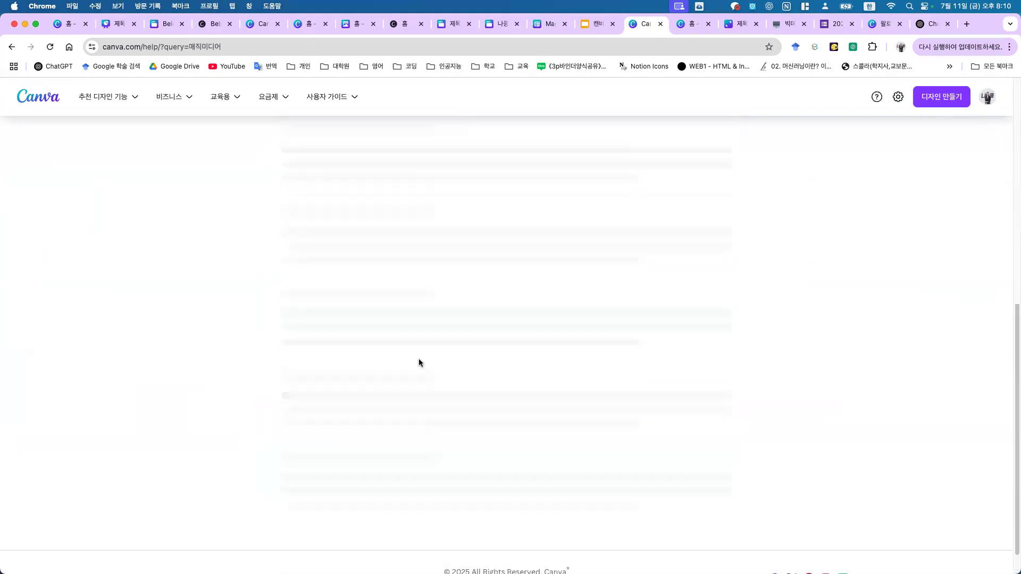
scroll(419, 363, up, 5)
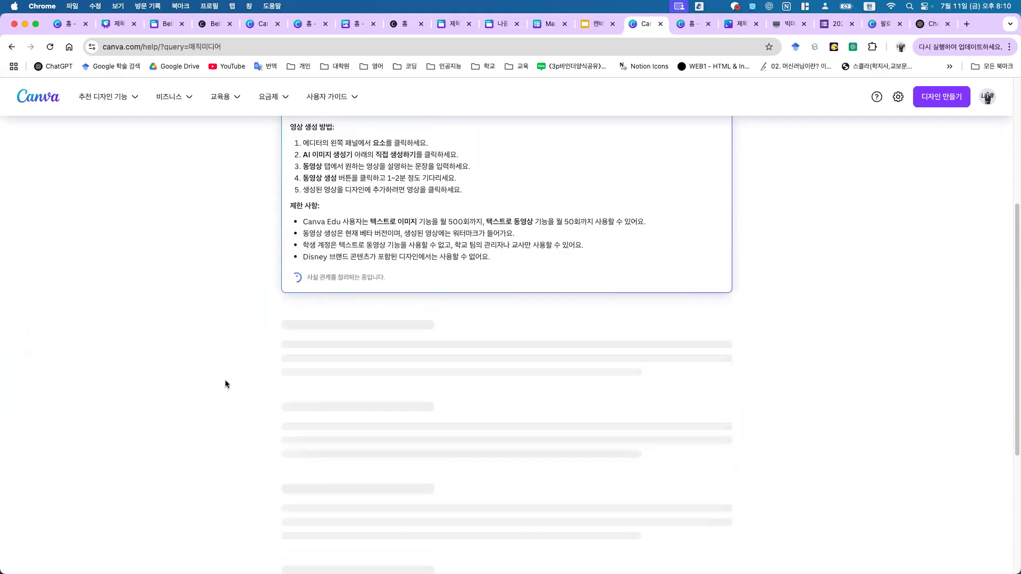
Step: Open the Magic Media article and highlight its Education usage limit and monthly reset lines
click(363, 364)
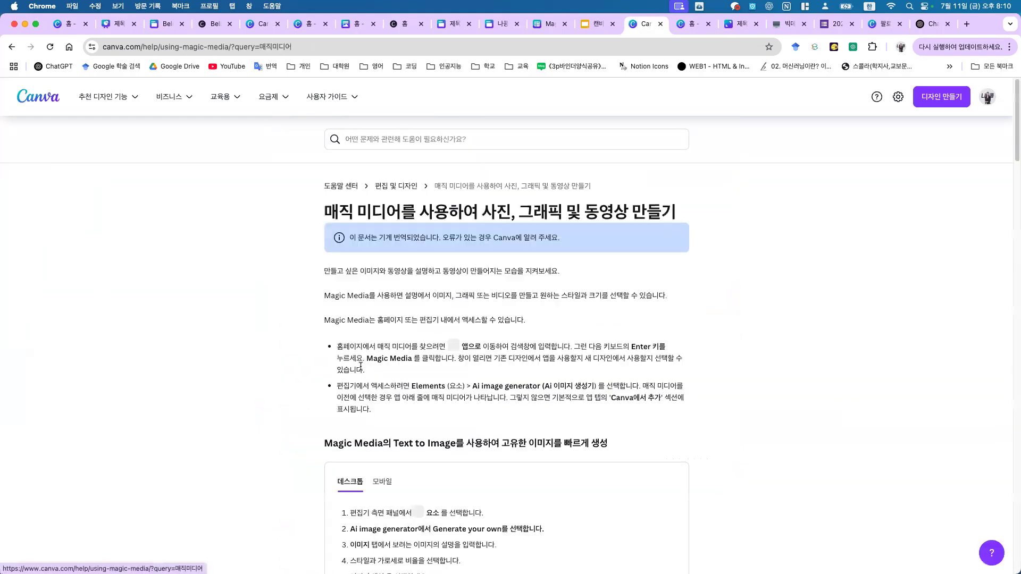
scroll(629, 468, down, 20)
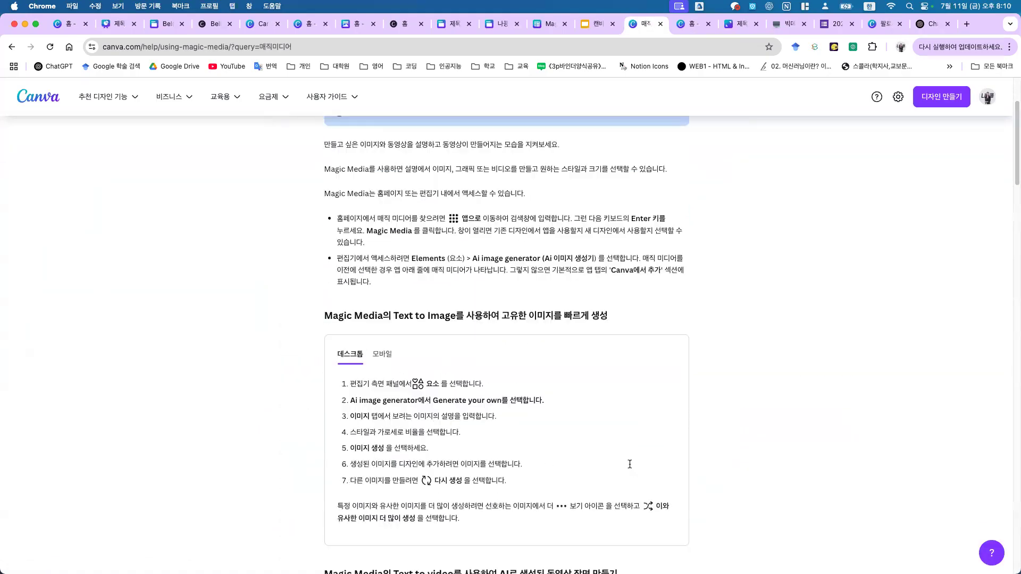
scroll(628, 463, down, 10)
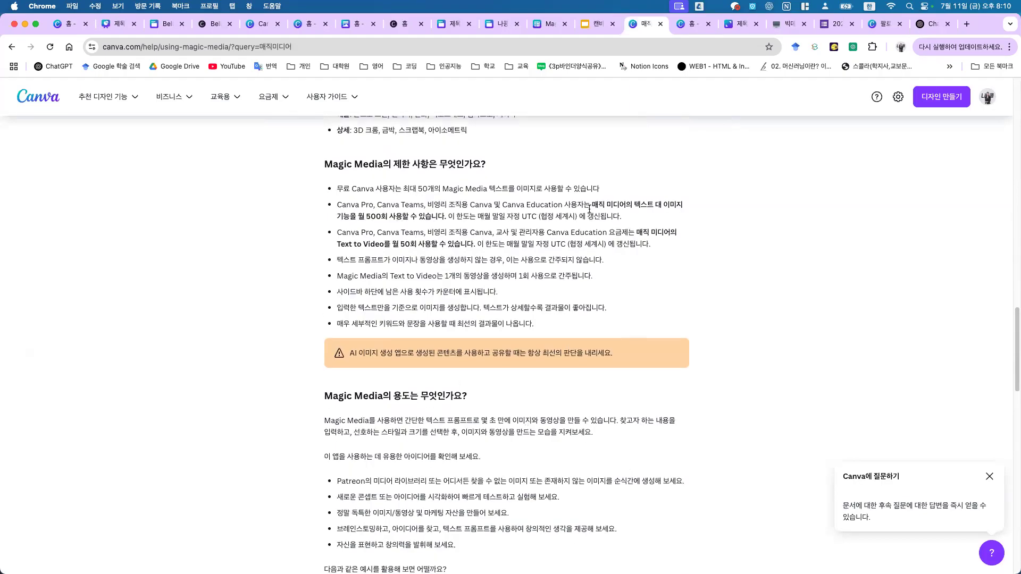
drag(403, 206, 548, 208)
drag(384, 217, 512, 218)
click(502, 236)
scroll(660, 262, down, 10)
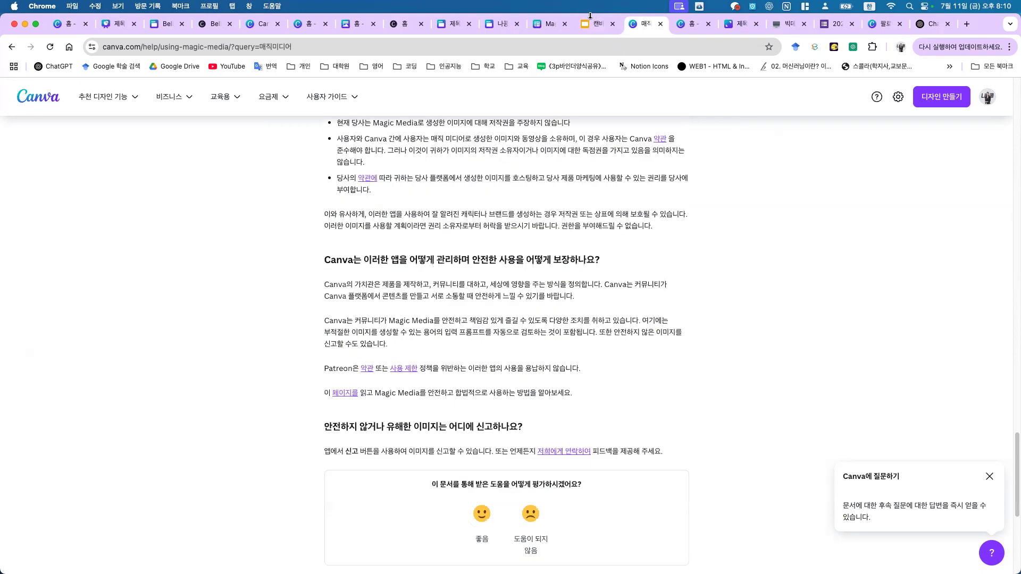
Step: Return to the lecture deck and step through slides 109 and 110
click(587, 25)
click(52, 408)
click(51, 464)
Step: Step from slide 109 back to slide 110 and reactivate the slides window
click(59, 401)
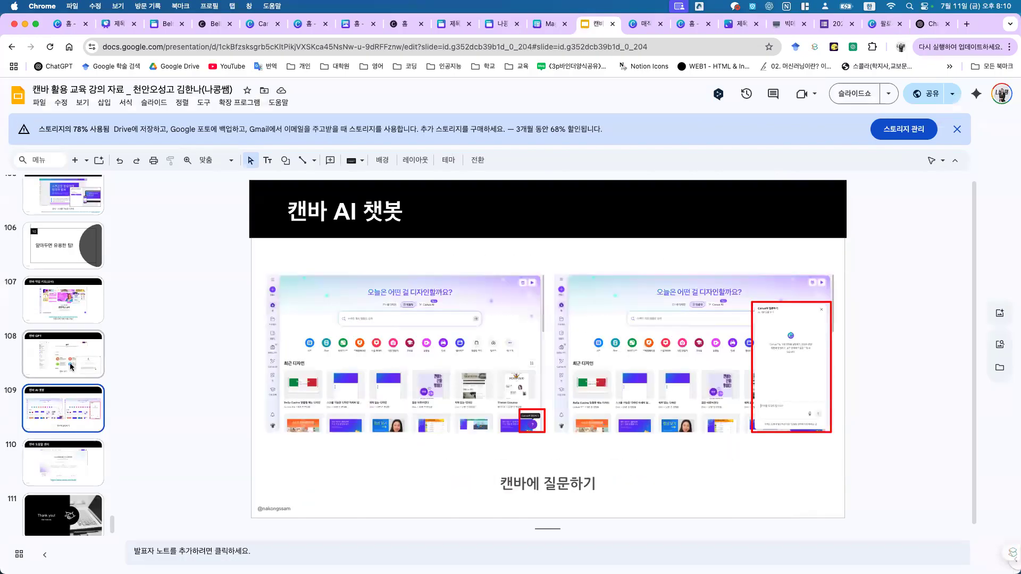
click(81, 476)
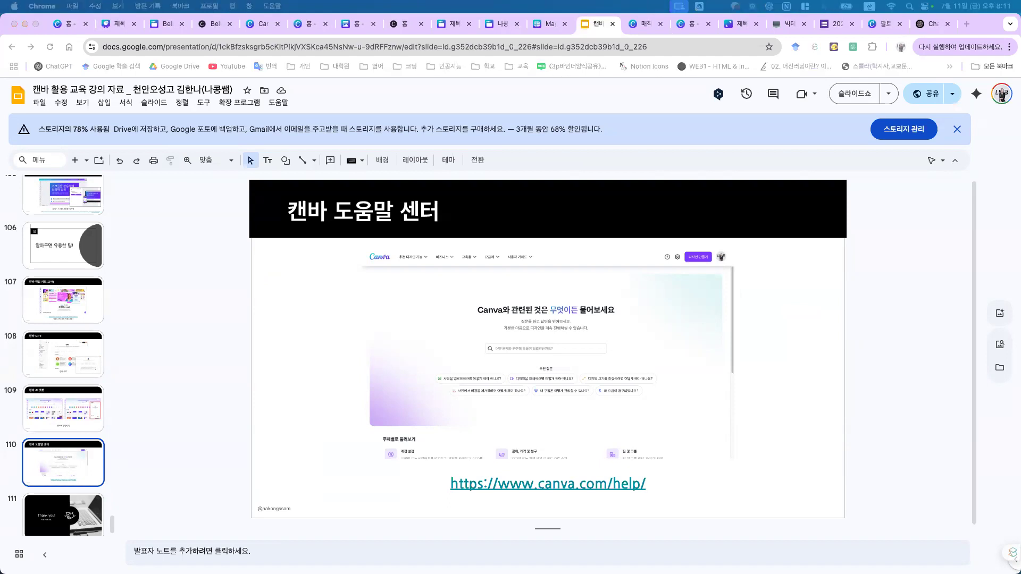
click(910, 420)
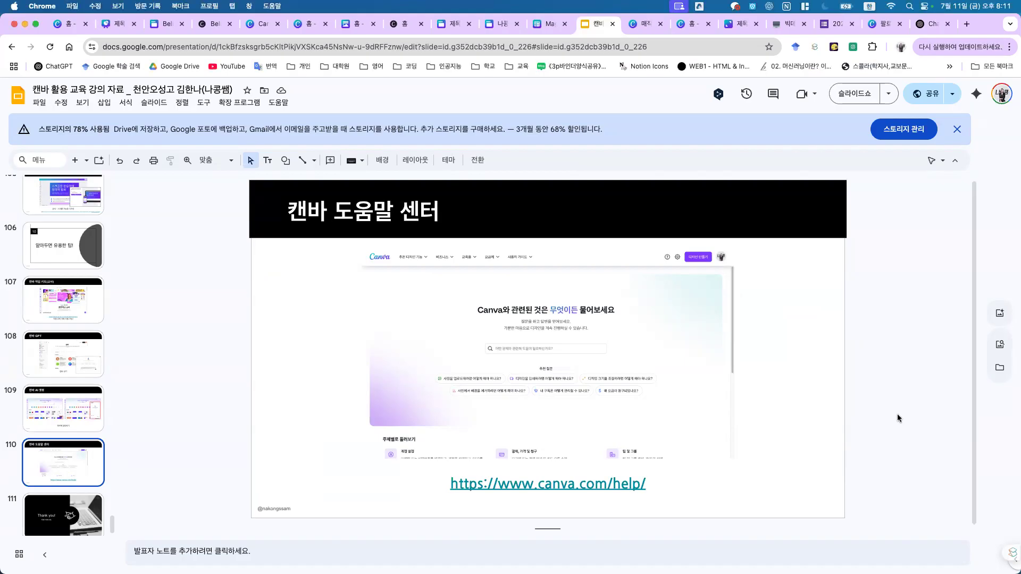